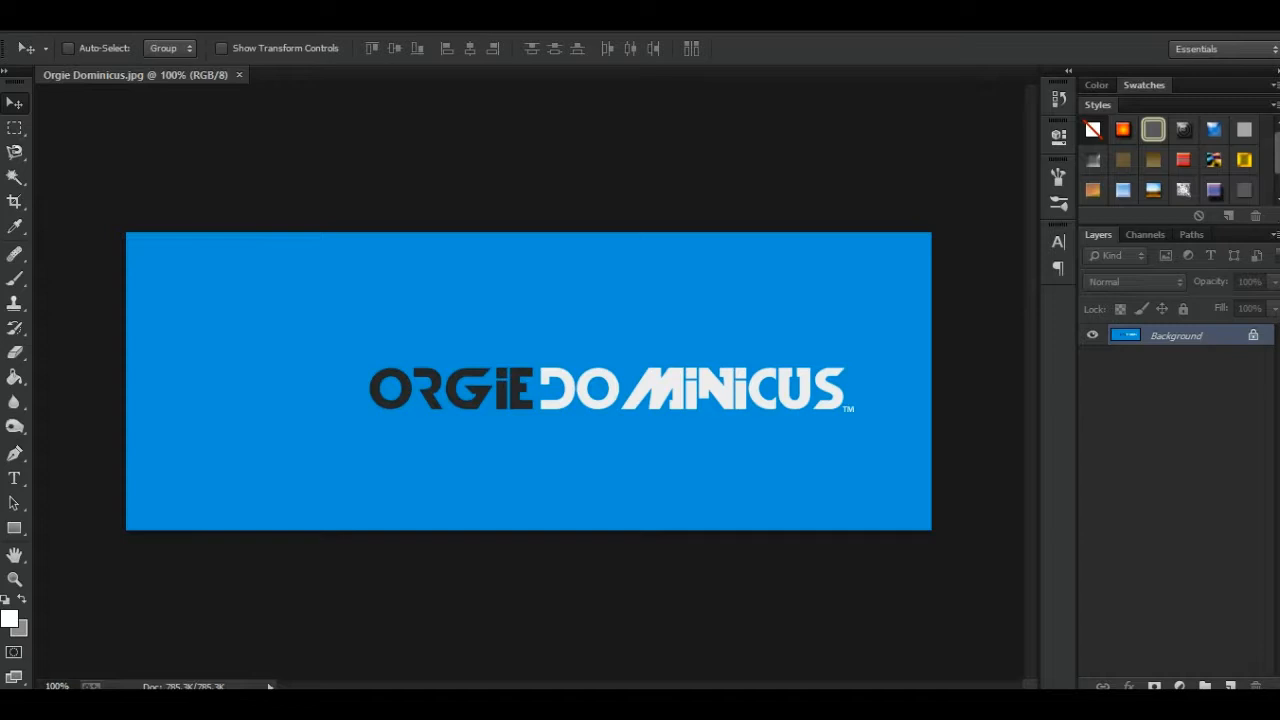
- Convert the locked Background into an editable layer named Layer 0 and try moving it with the Move Tool
double_click(1176, 336)
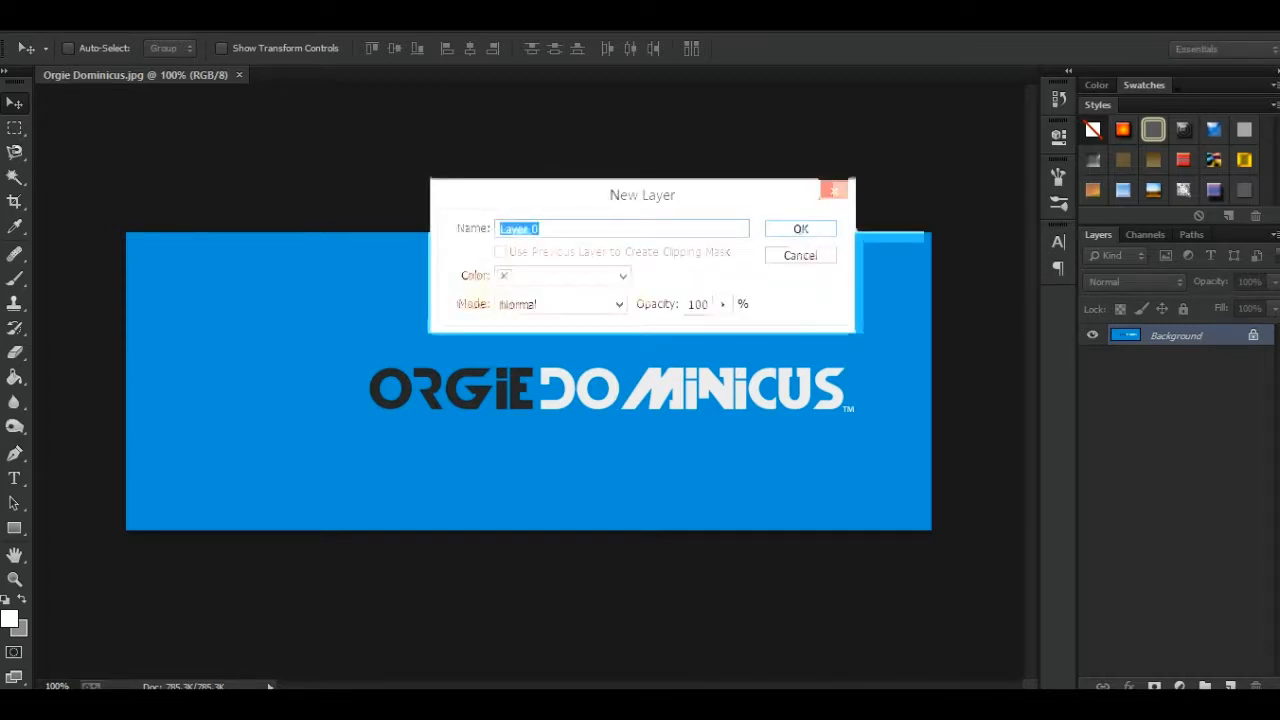
left_click_drag(642, 195, 591, 195)
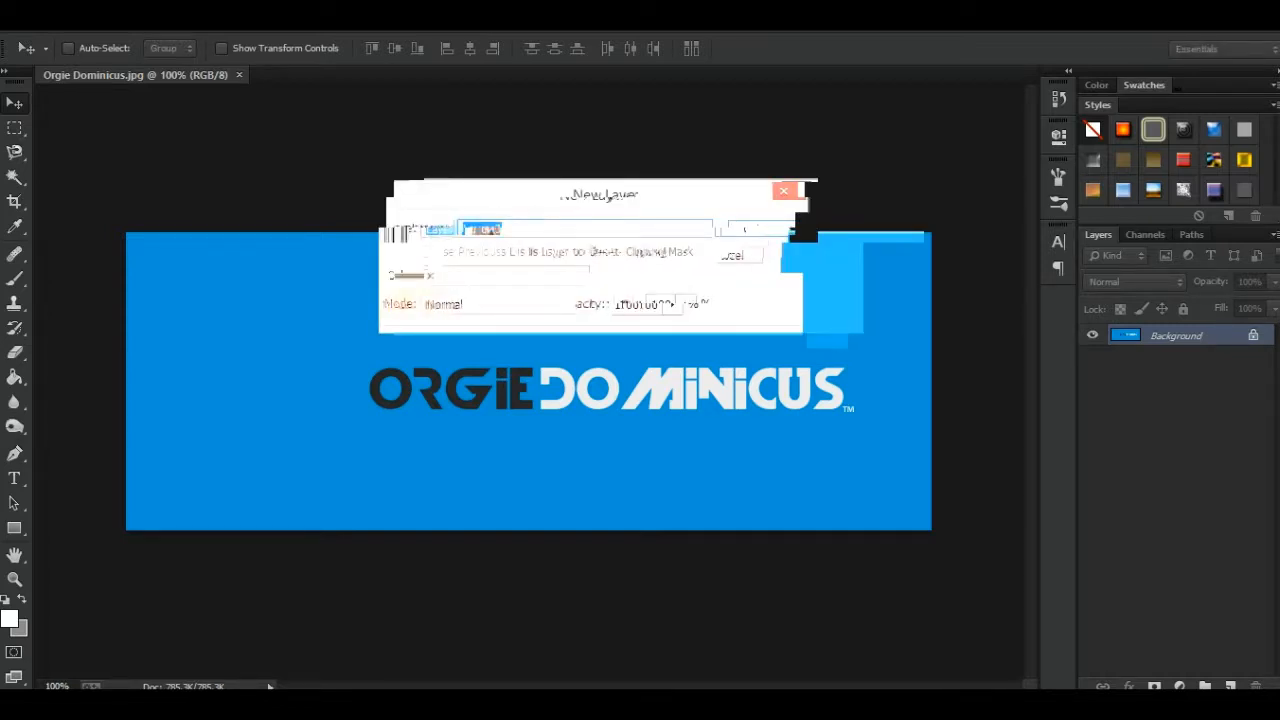
left_click_drag(593, 195, 668, 163)
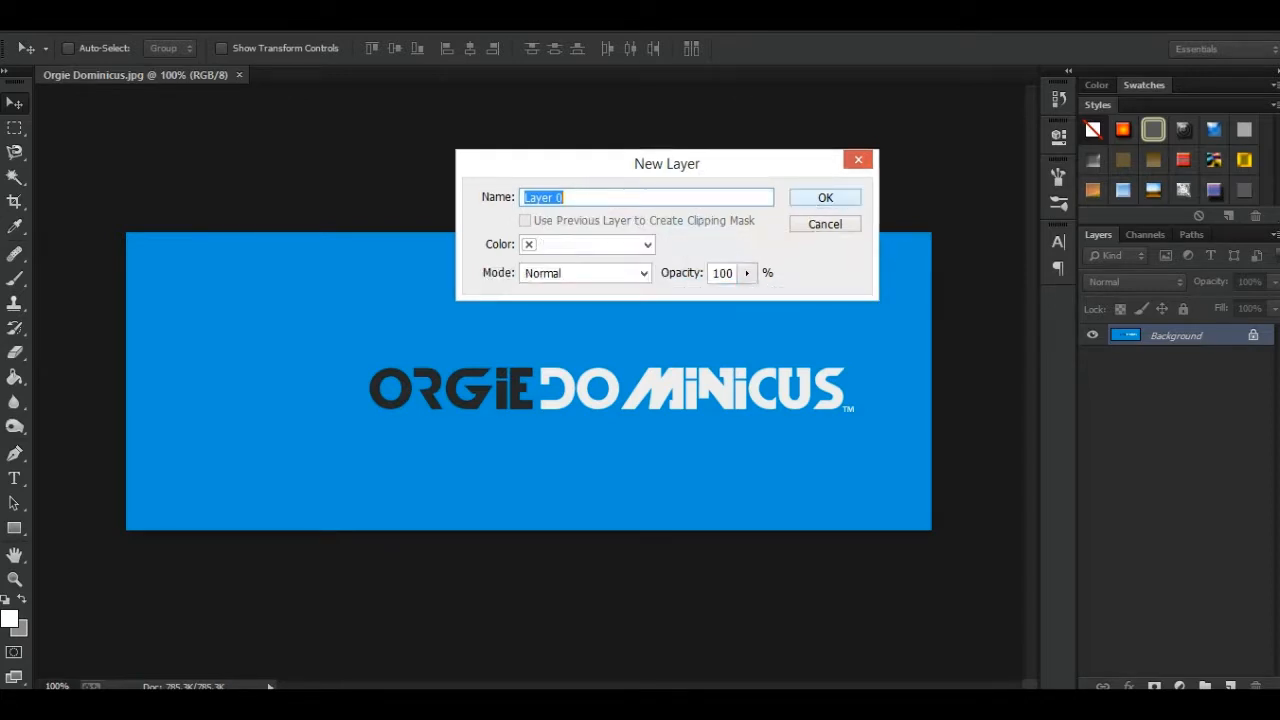
key("Return")
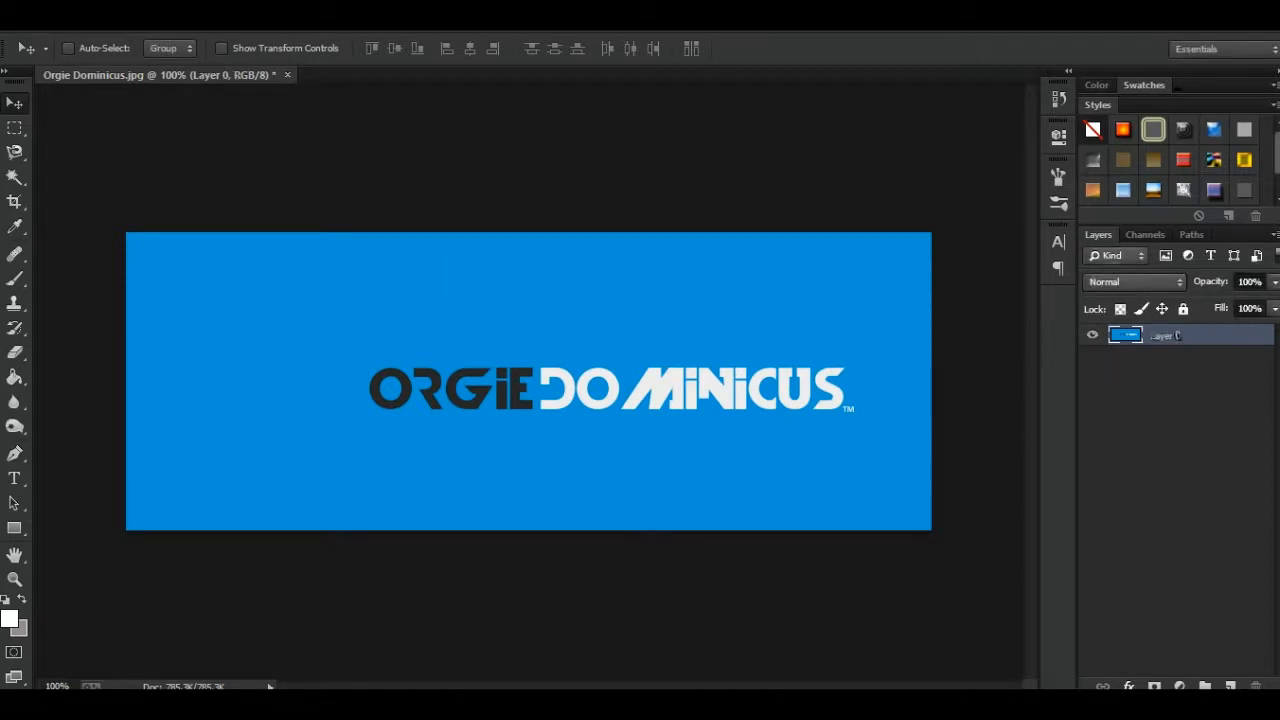
mouse_move(504, 316)
left_mouse_down()
mouse_move(521, 292)
mouse_move(506, 310)
mouse_move(529, 302)
mouse_move(518, 304)
left_mouse_up()
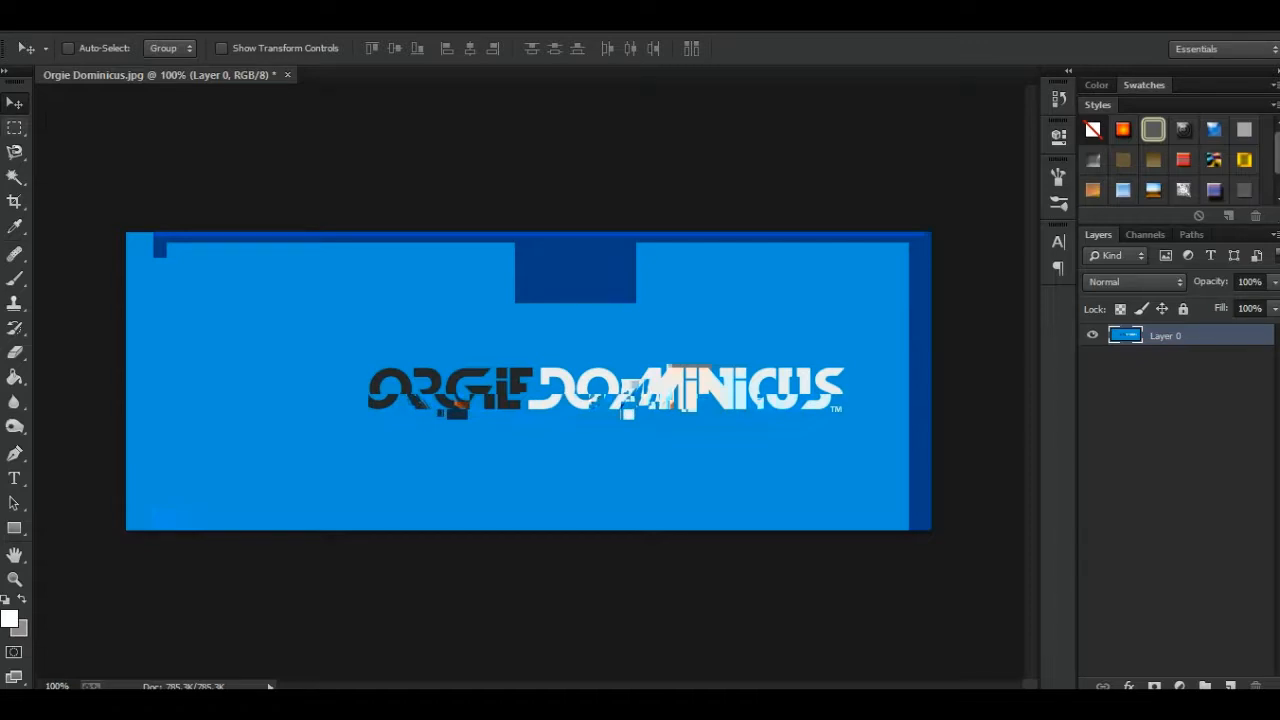
- Select a rectangle around the whole logo lettering with the Rectangular Marquee Tool and try moving the selected area
left_click(14, 128)
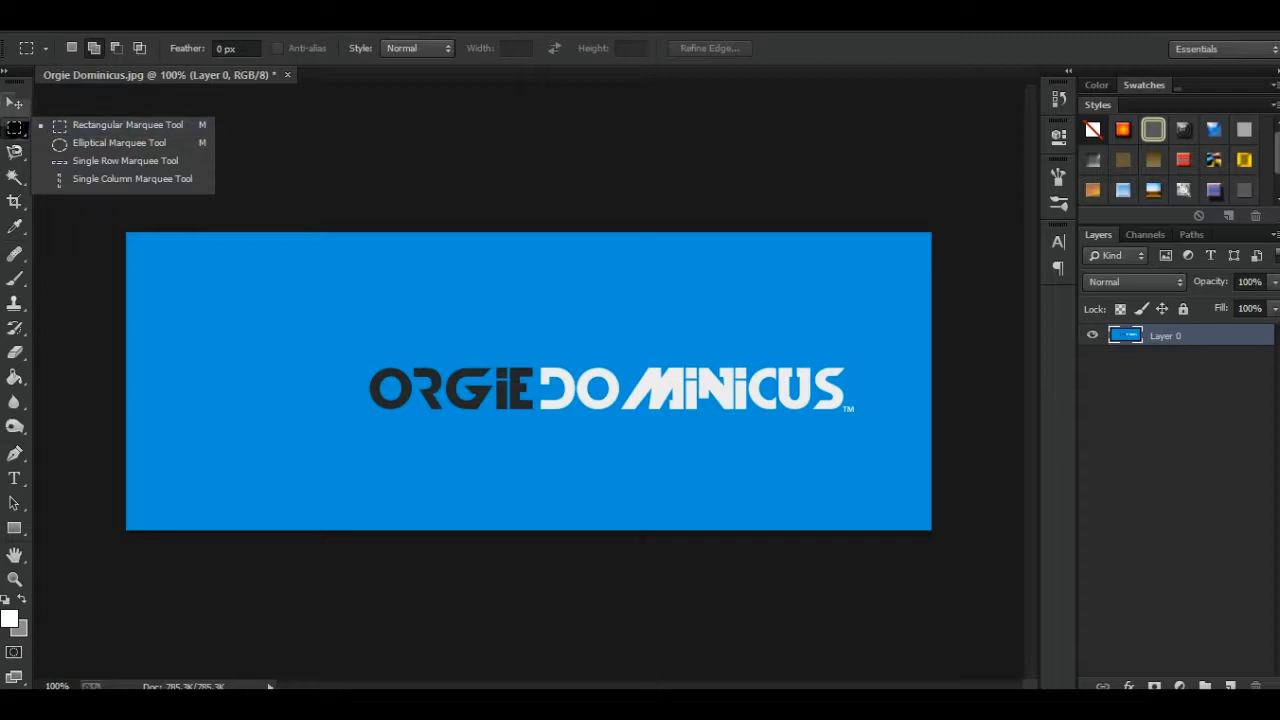
key("Escape")
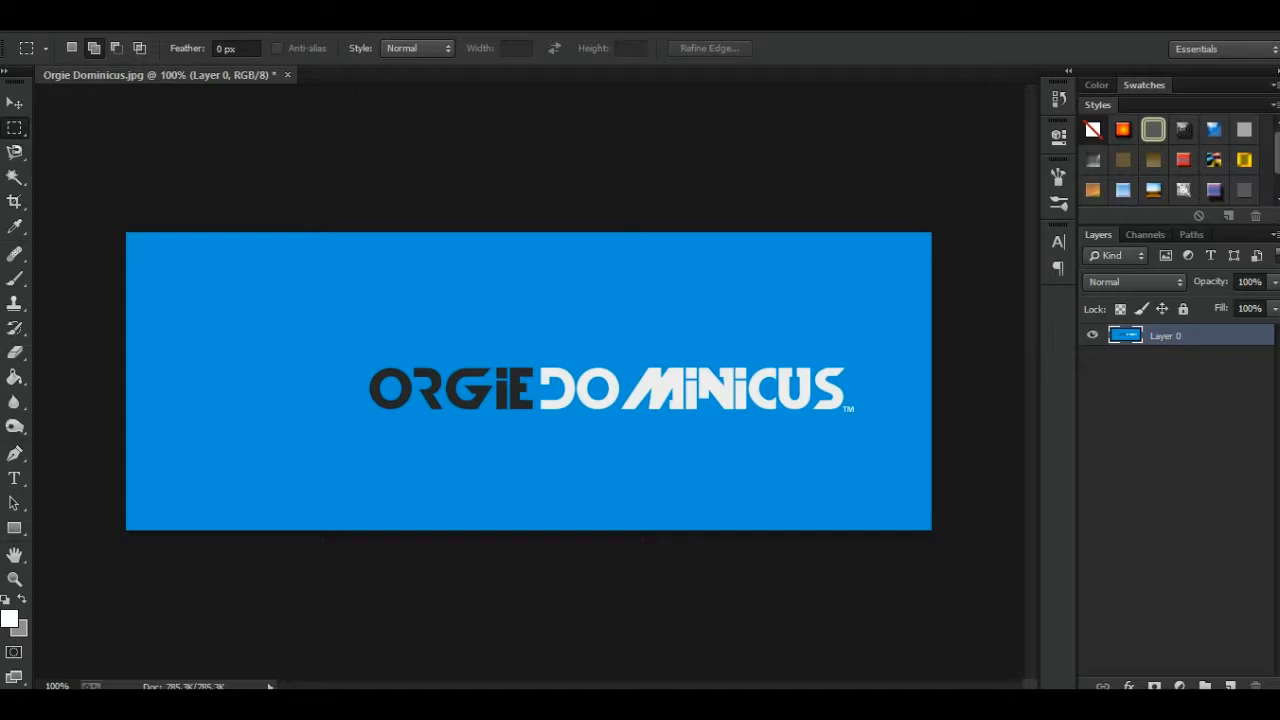
left_click_drag(264, 291, 861, 445)
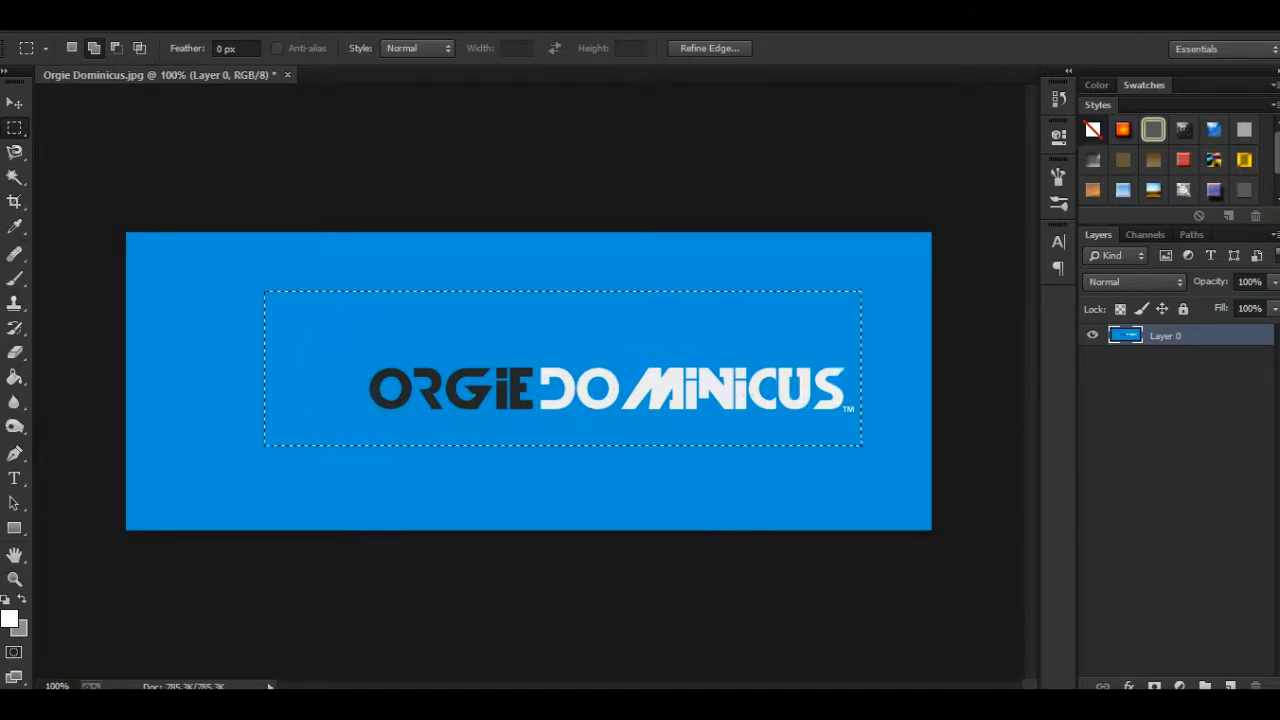
key("v")
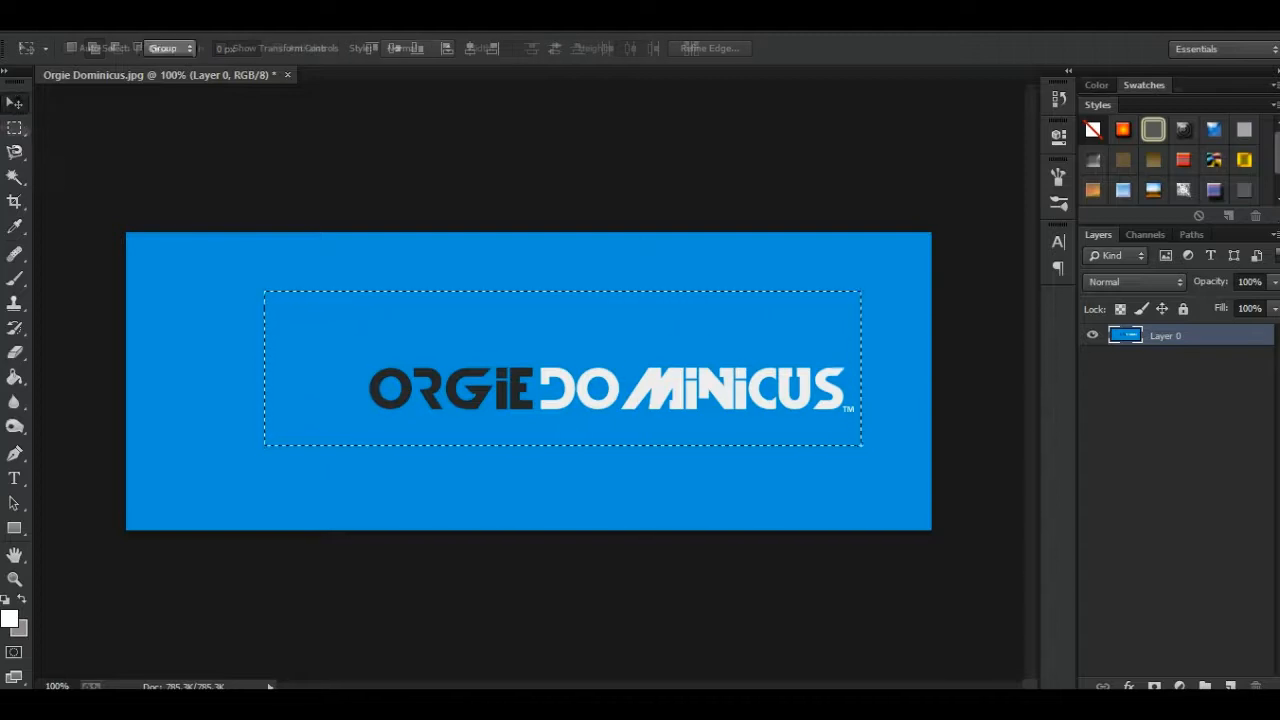
mouse_move(548, 352)
left_mouse_down()
mouse_move(579, 330)
mouse_move(571, 353)
mouse_move(564, 318)
mouse_move(585, 340)
mouse_move(523, 336)
left_mouse_up()
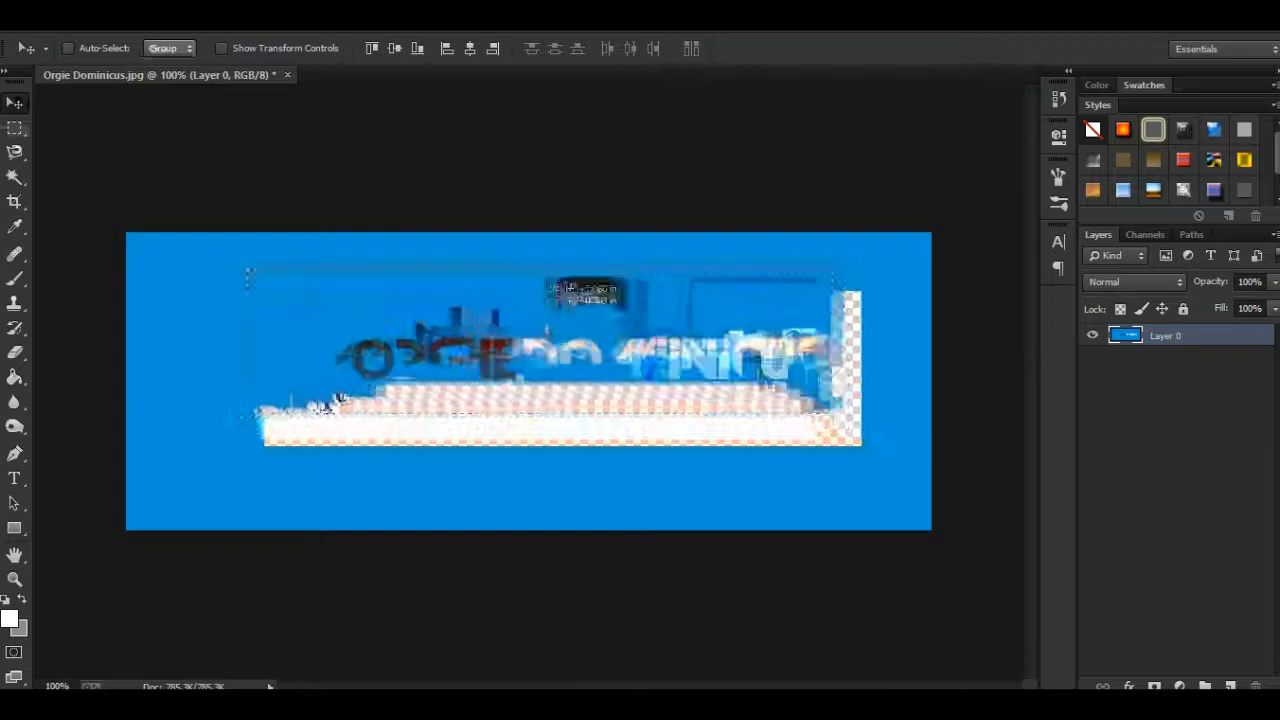
- Trace around the outer edge of the logo's first dark letter O with the Magnetic Lasso Tool and clear the selection
left_click(15, 152)
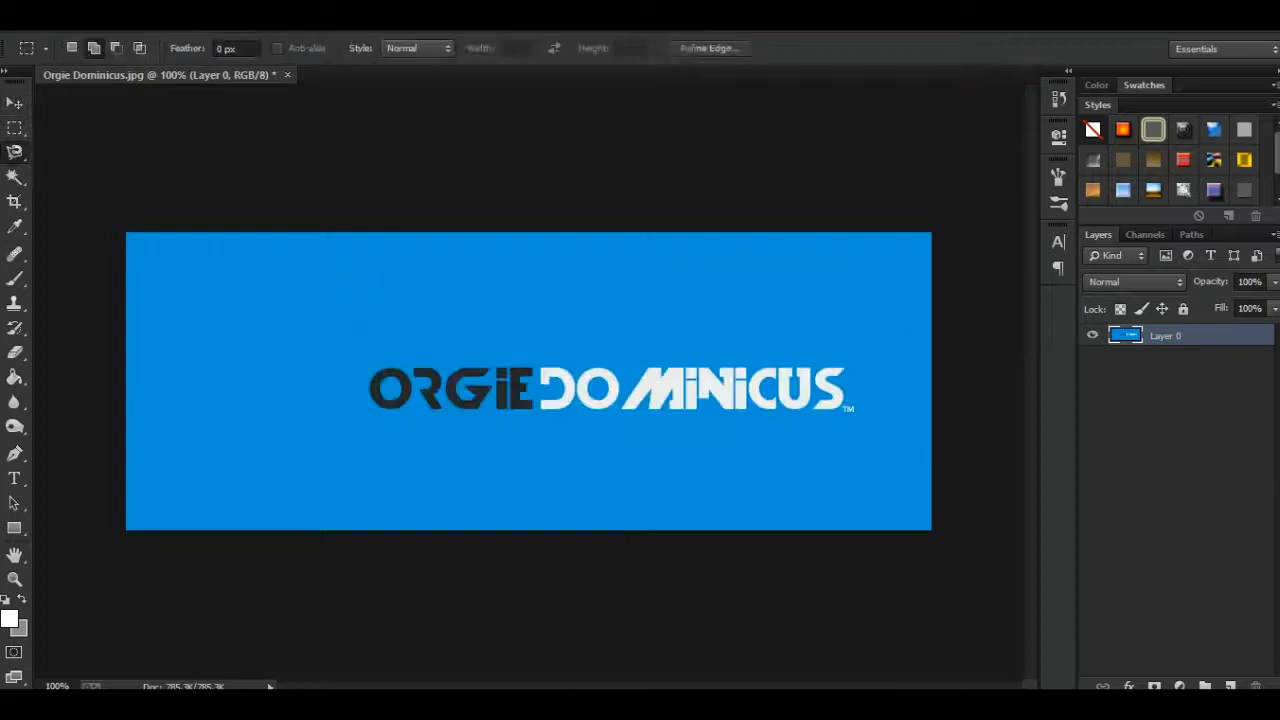
left_click(15, 152)
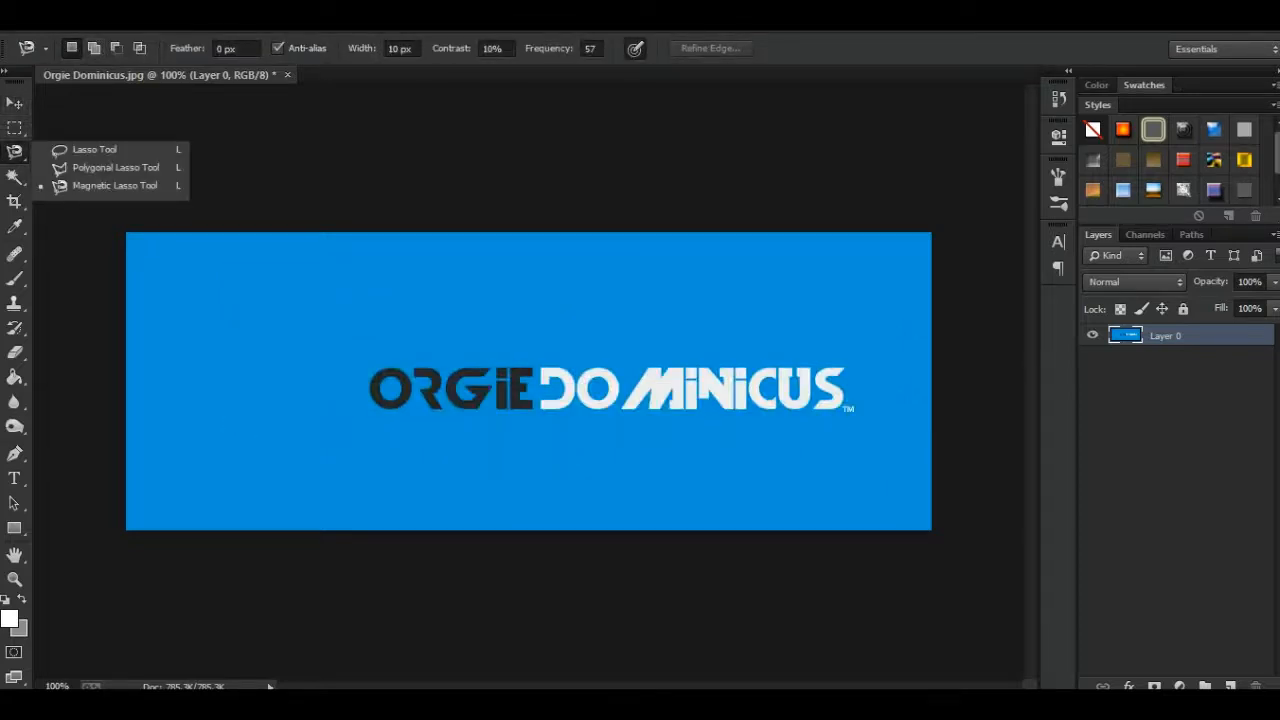
key("Escape")
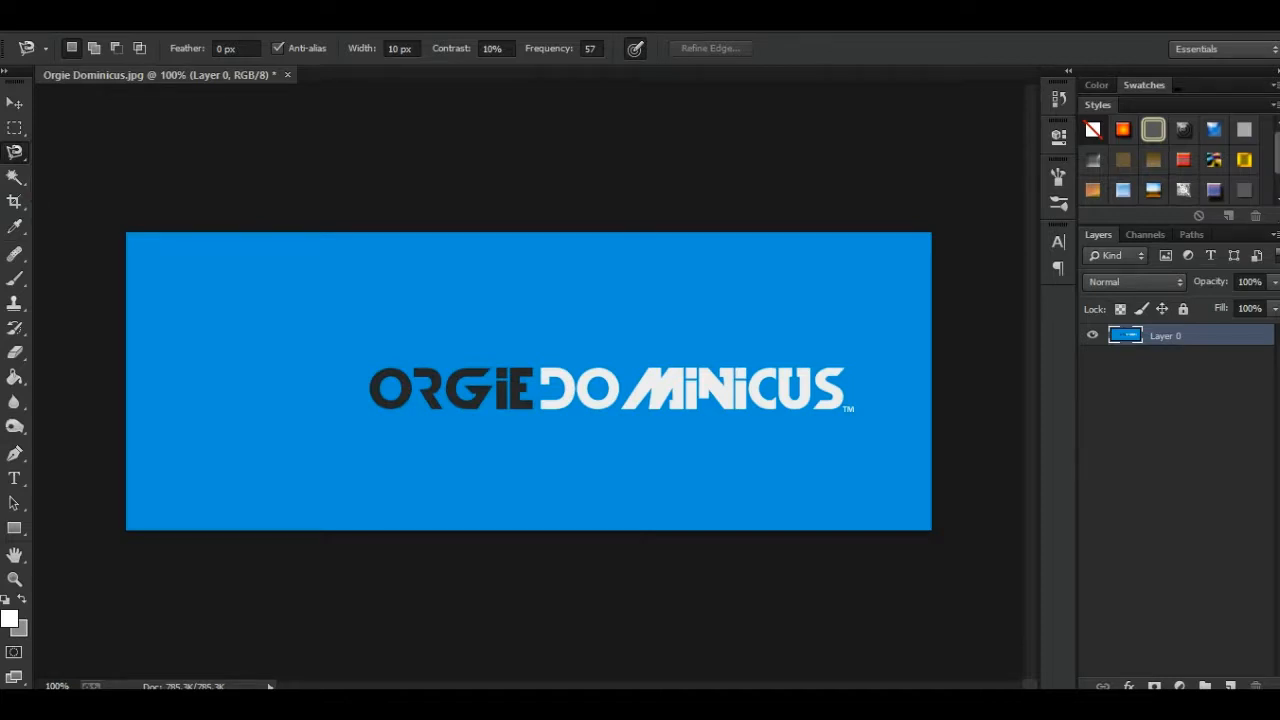
key("ctrl+plus")
scroll(530, 390, "left", 2)
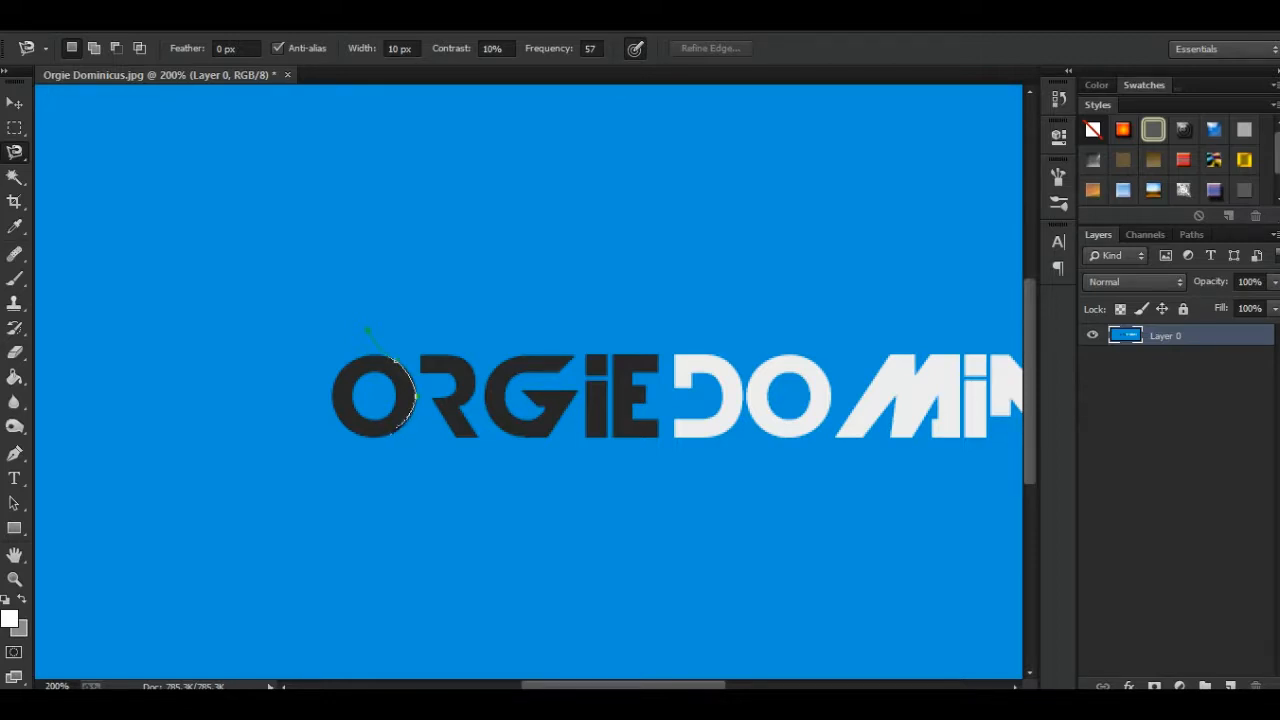
scroll(412, 412, "up", 3)
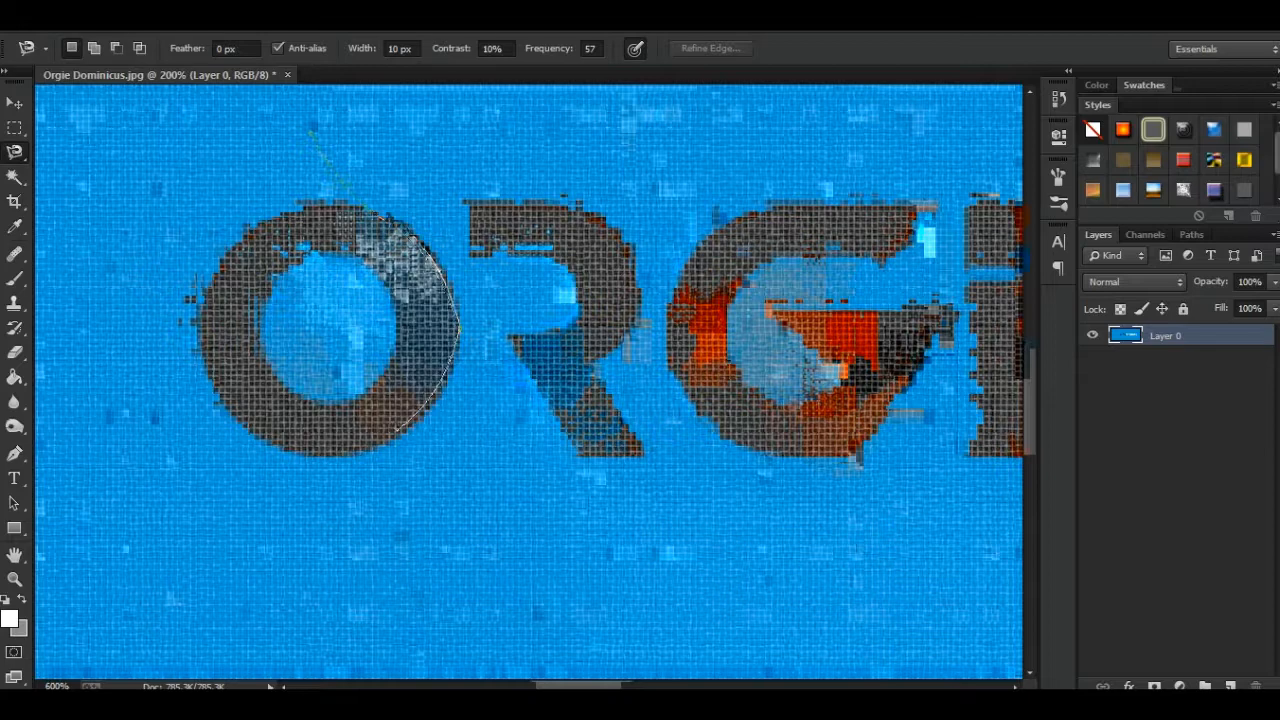
scroll(445, 440, "down", 1)
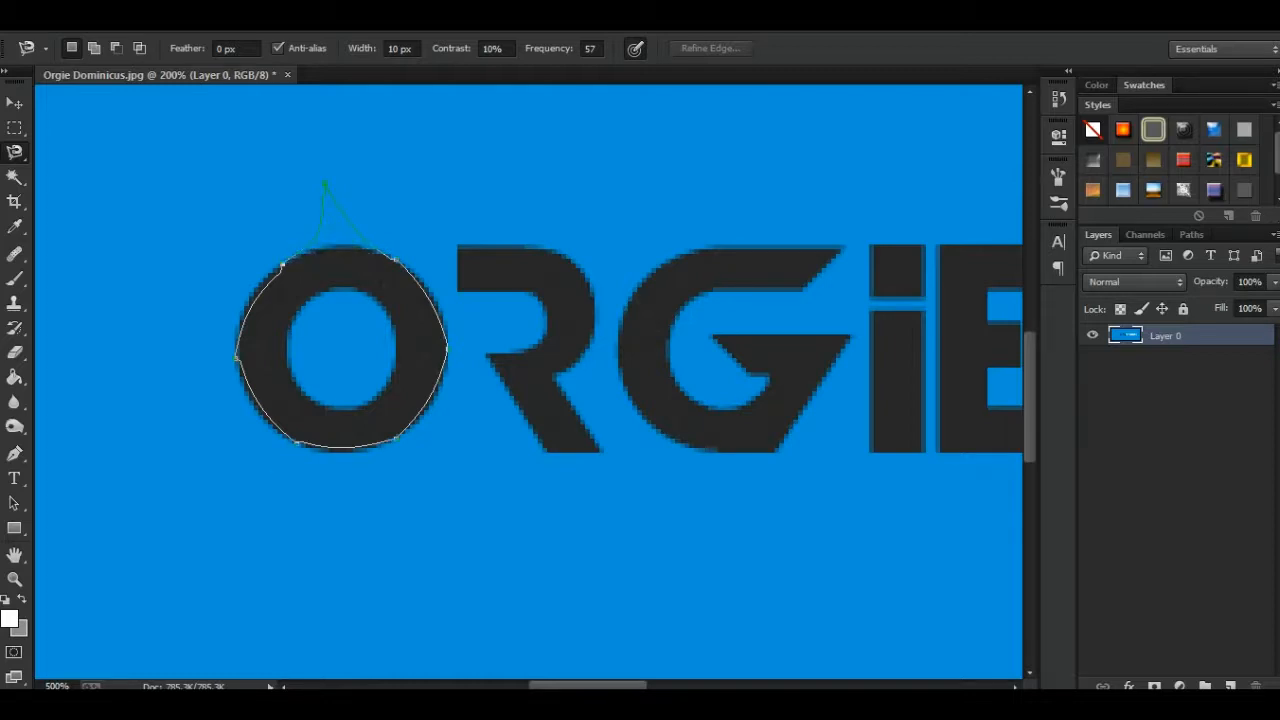
double_click(325, 184)
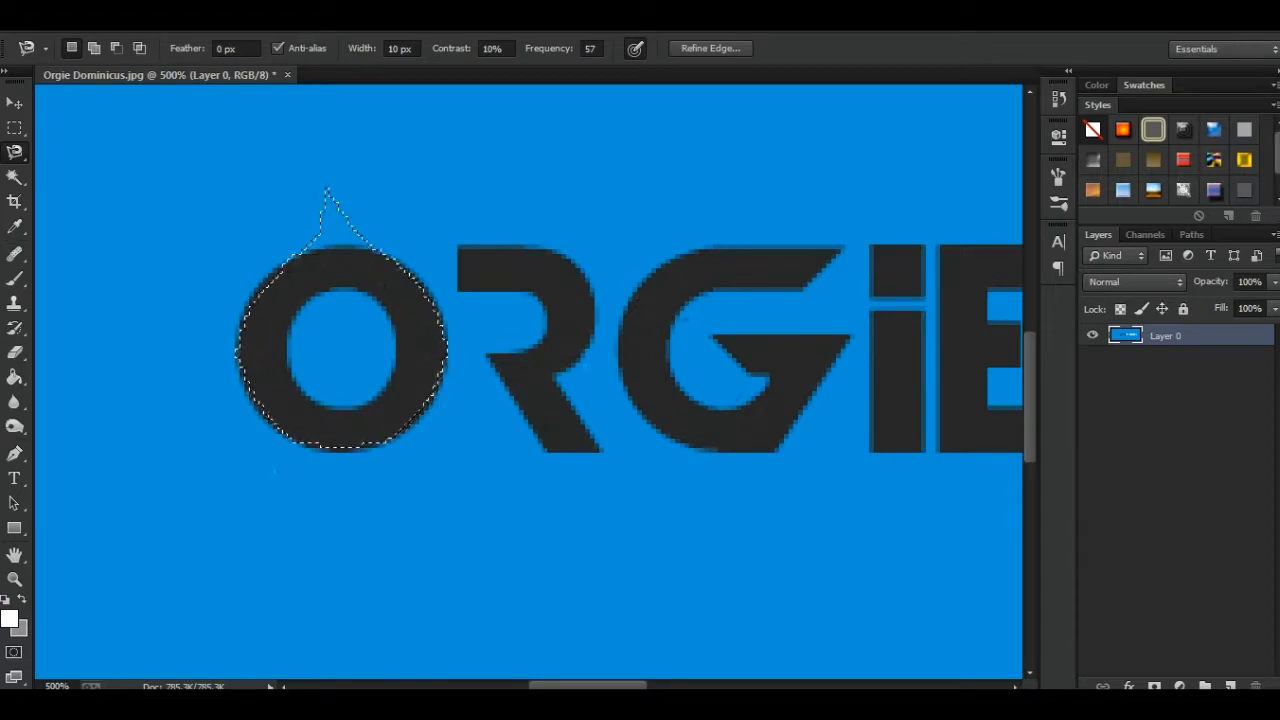
key("ctrl+d")
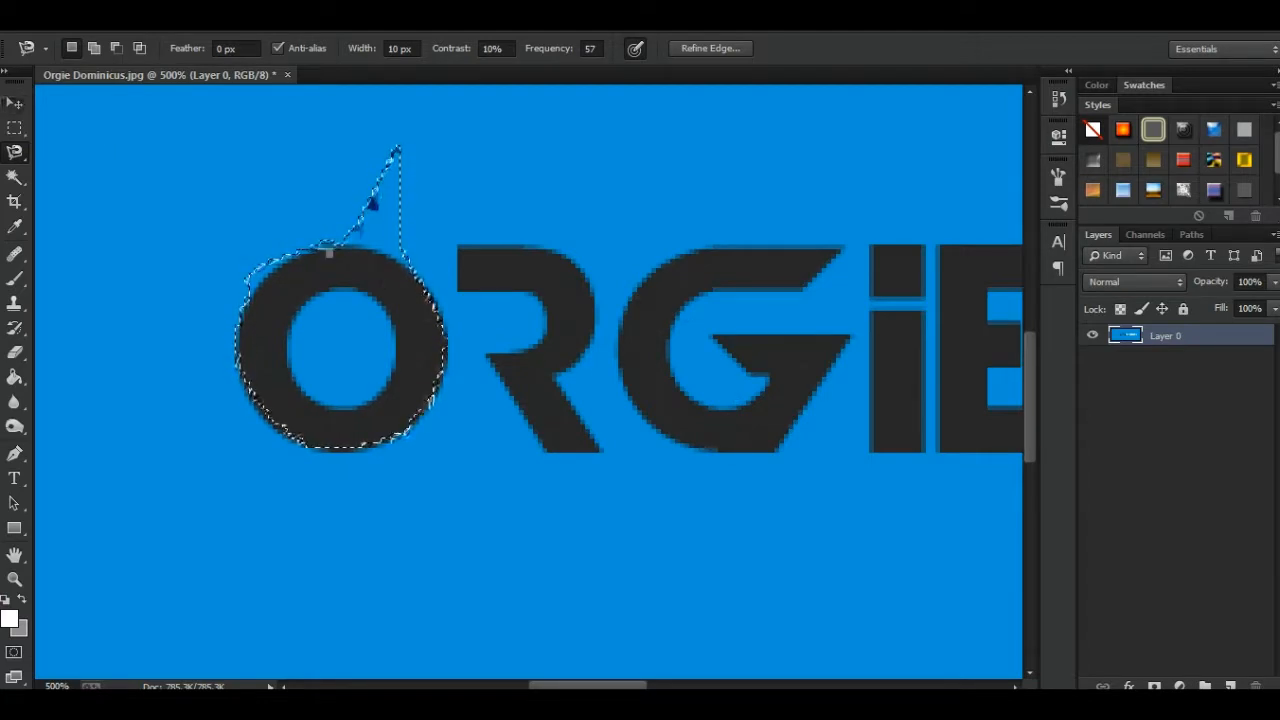
- Try moving the lasso-selected letter O with the Move Tool and clear the selection
key("v")
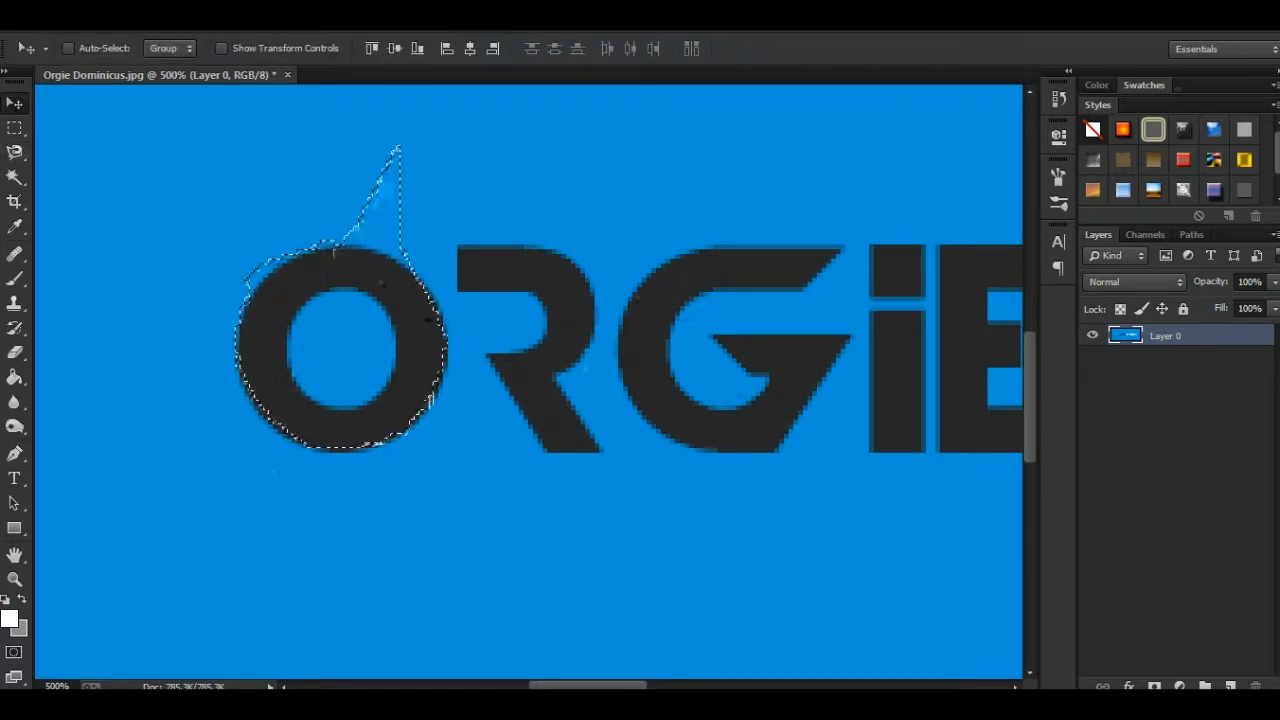
left_click_drag(330, 252, 406, 305)
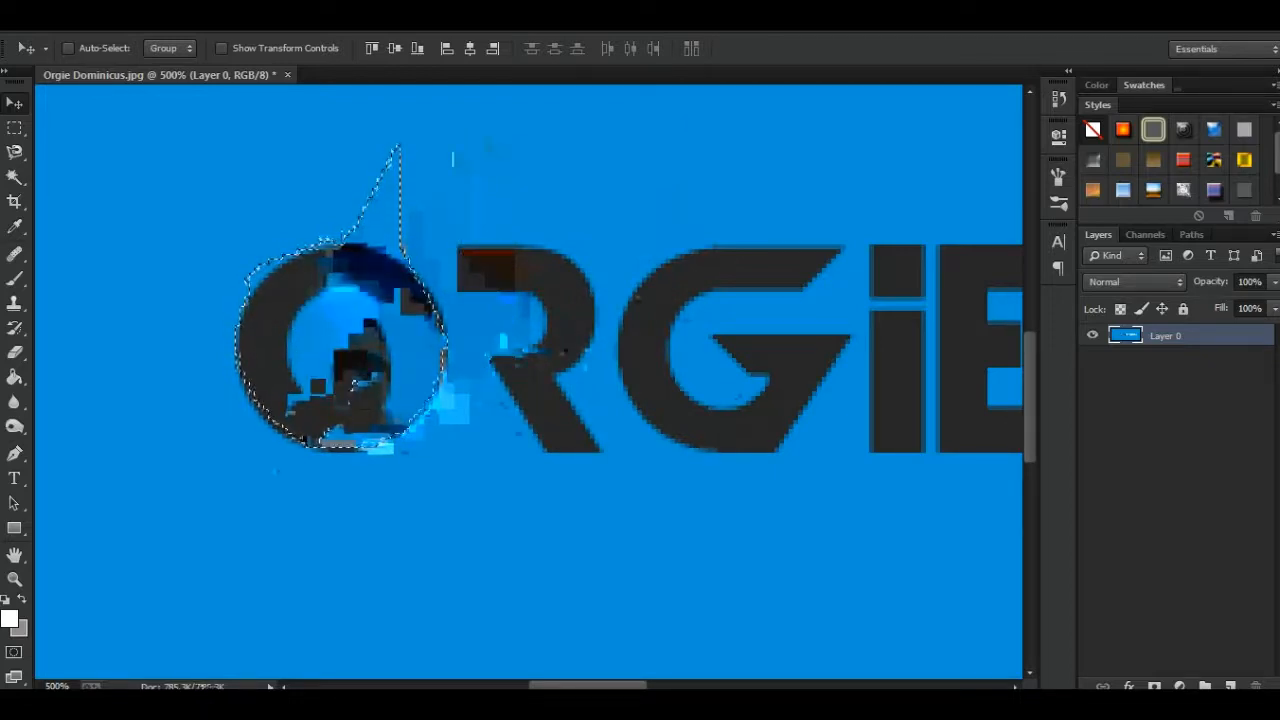
key("l")
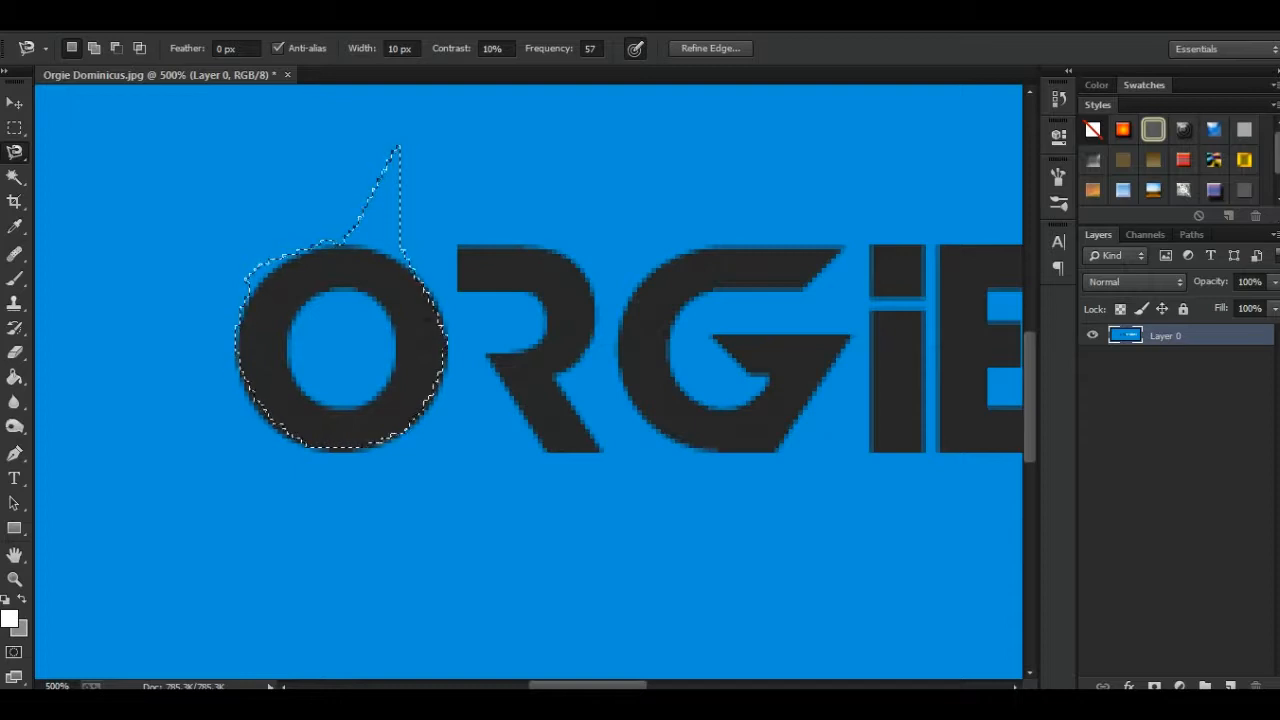
key("ctrl+d")
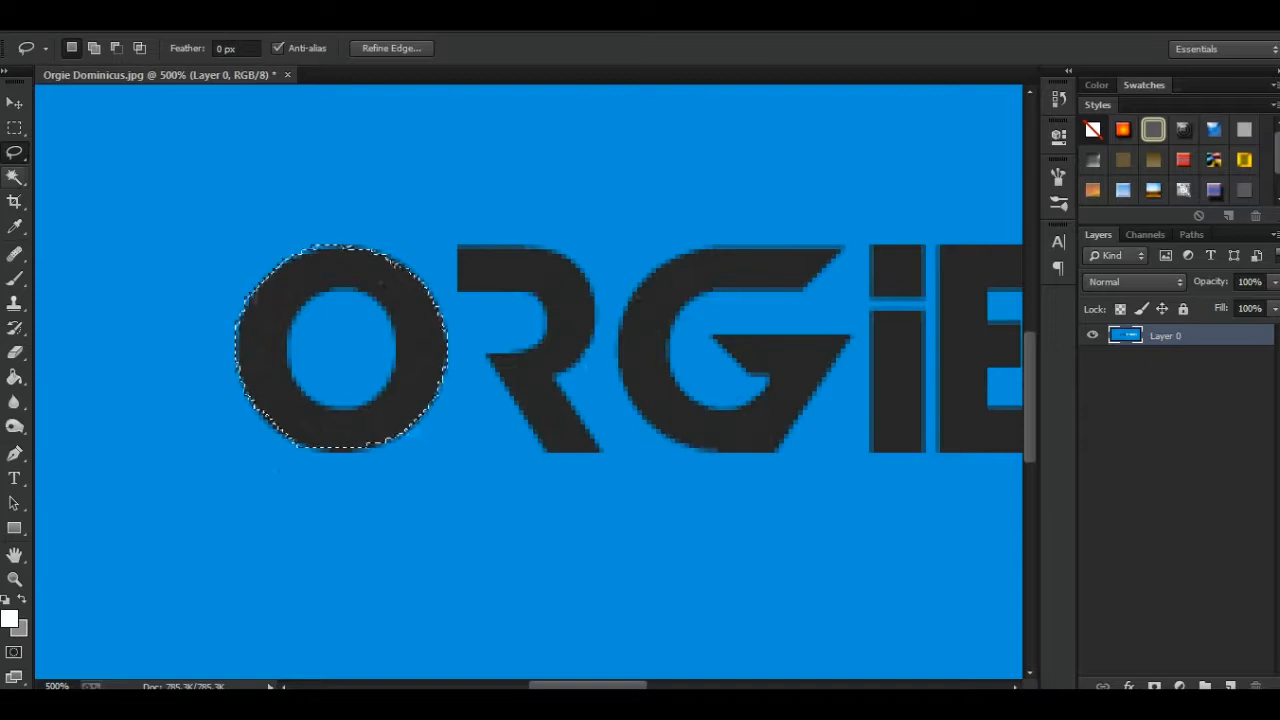
key("ctrl+d")
- Select the logo's first dark letter O by its color with the Magic Wand Tool
left_click(14, 177)
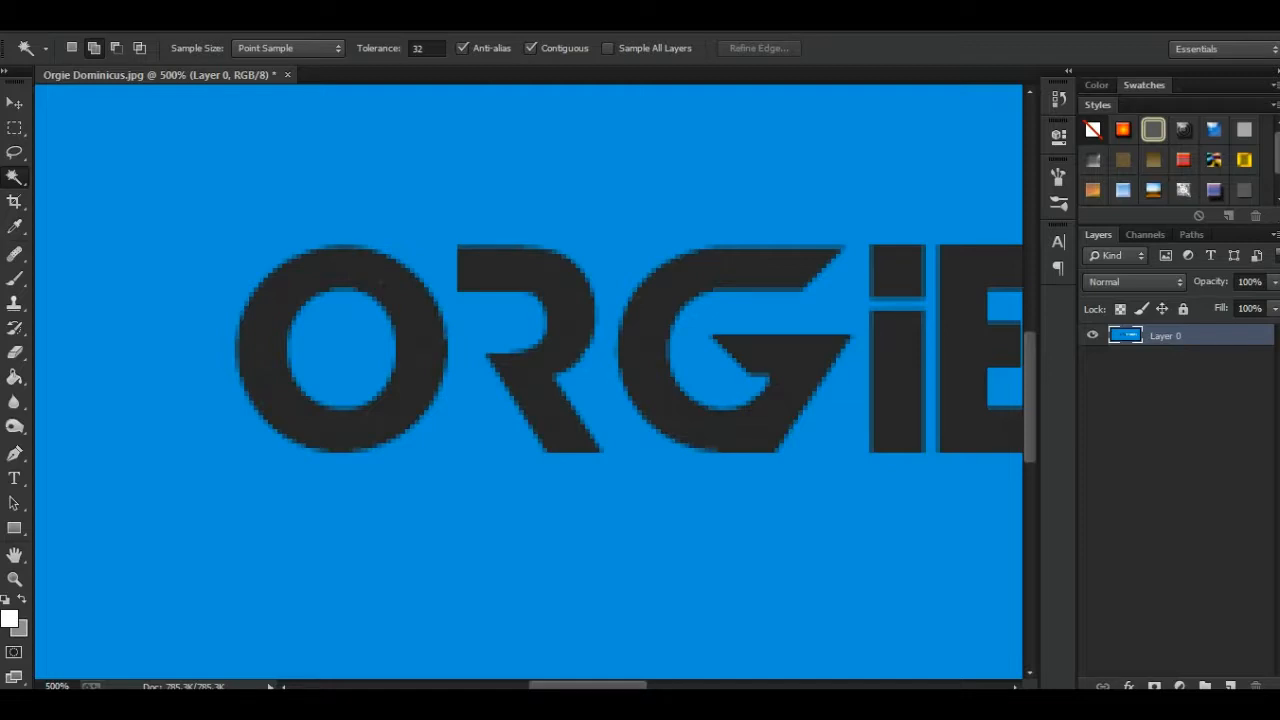
left_click(383, 284)
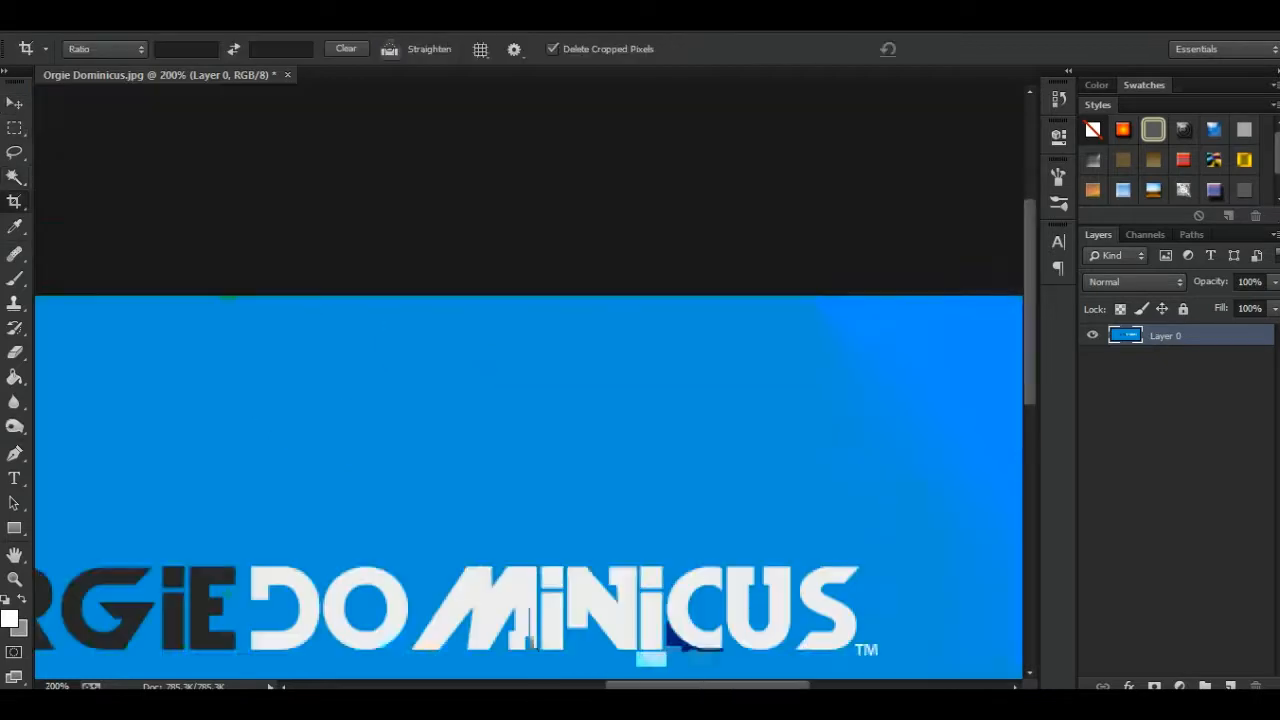
scroll(528, 382, "down", 4)
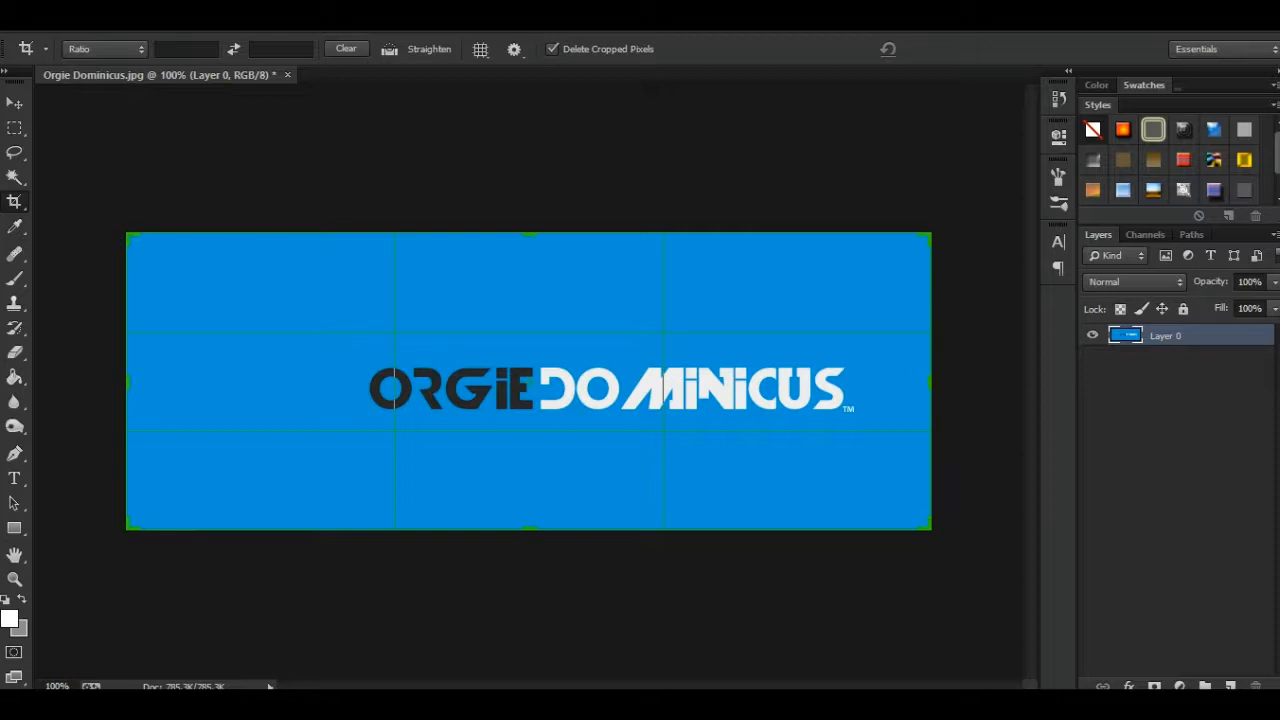
- Crop the image to a small area around the first dark letter O and undo the crop
left_click_drag(929, 236, 798, 236)
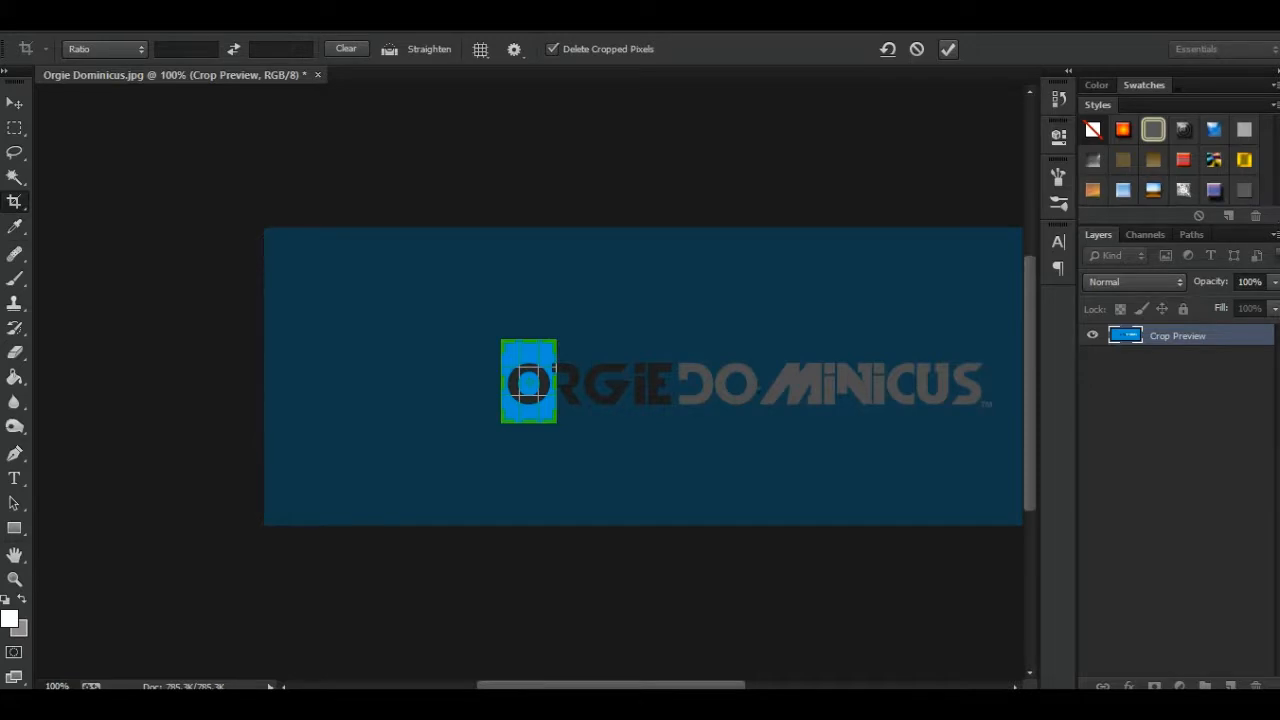
key("Return")
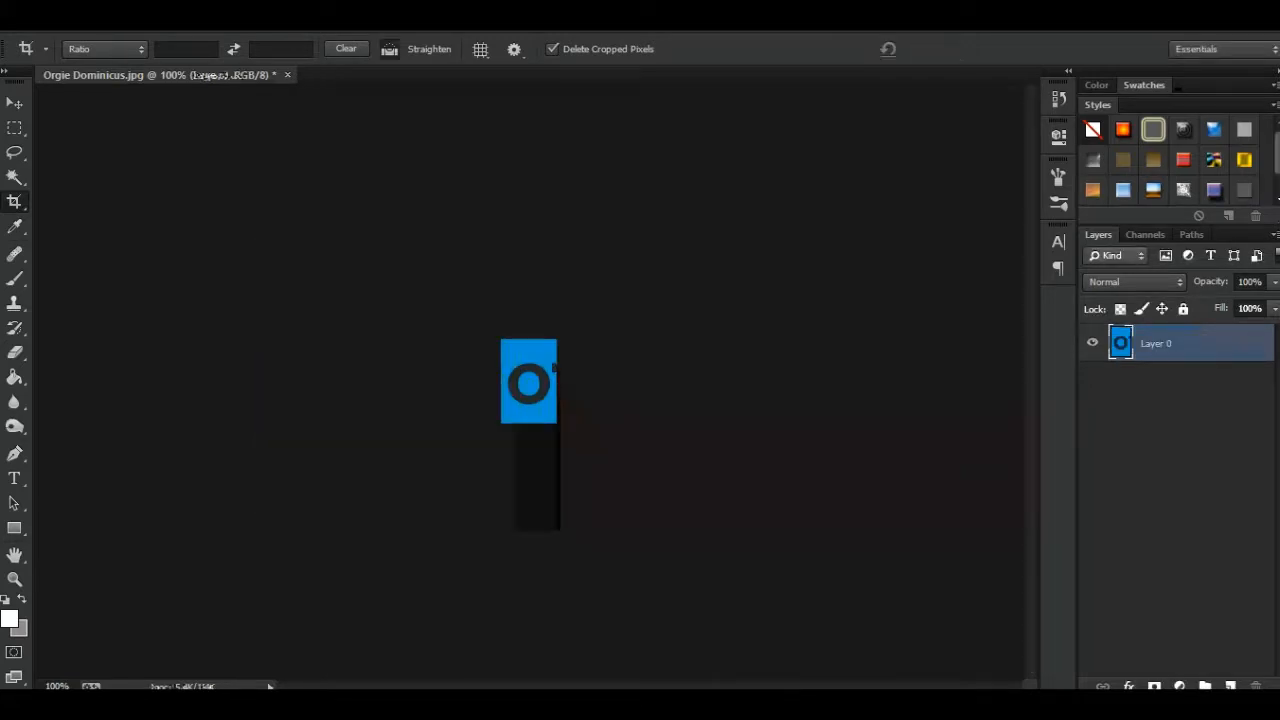
key("ctrl+z")
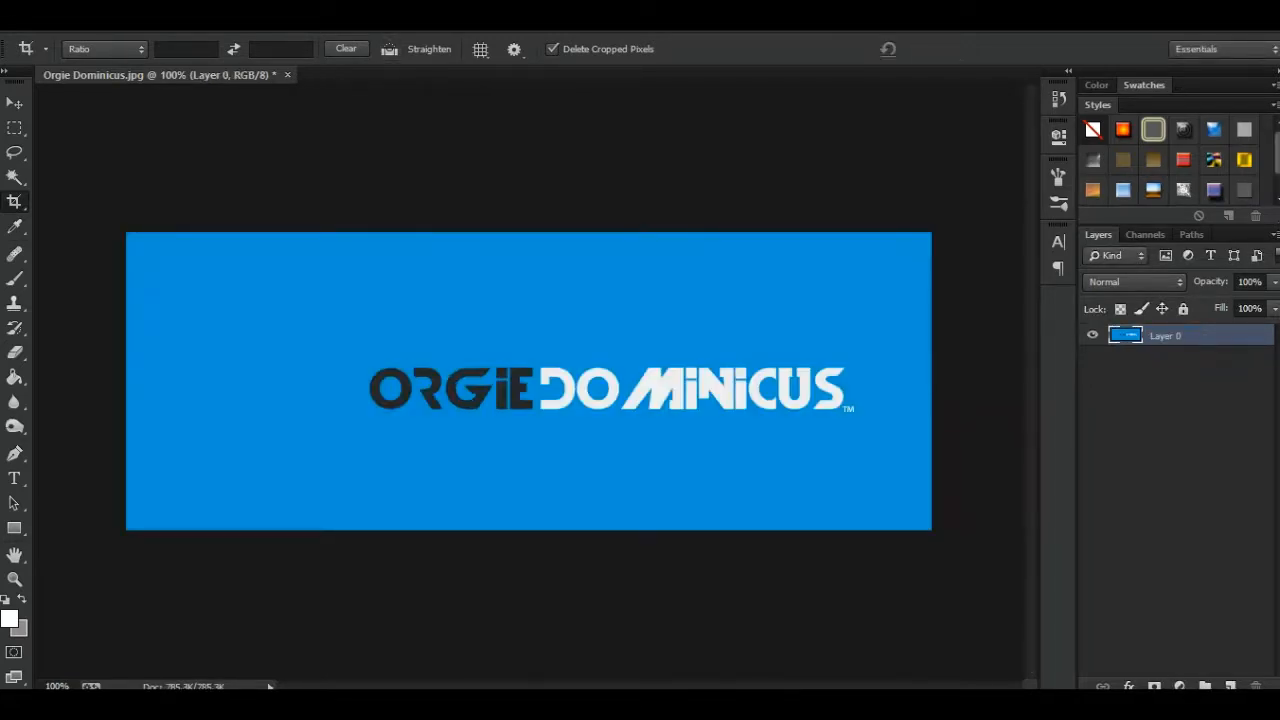
left_click(14, 201)
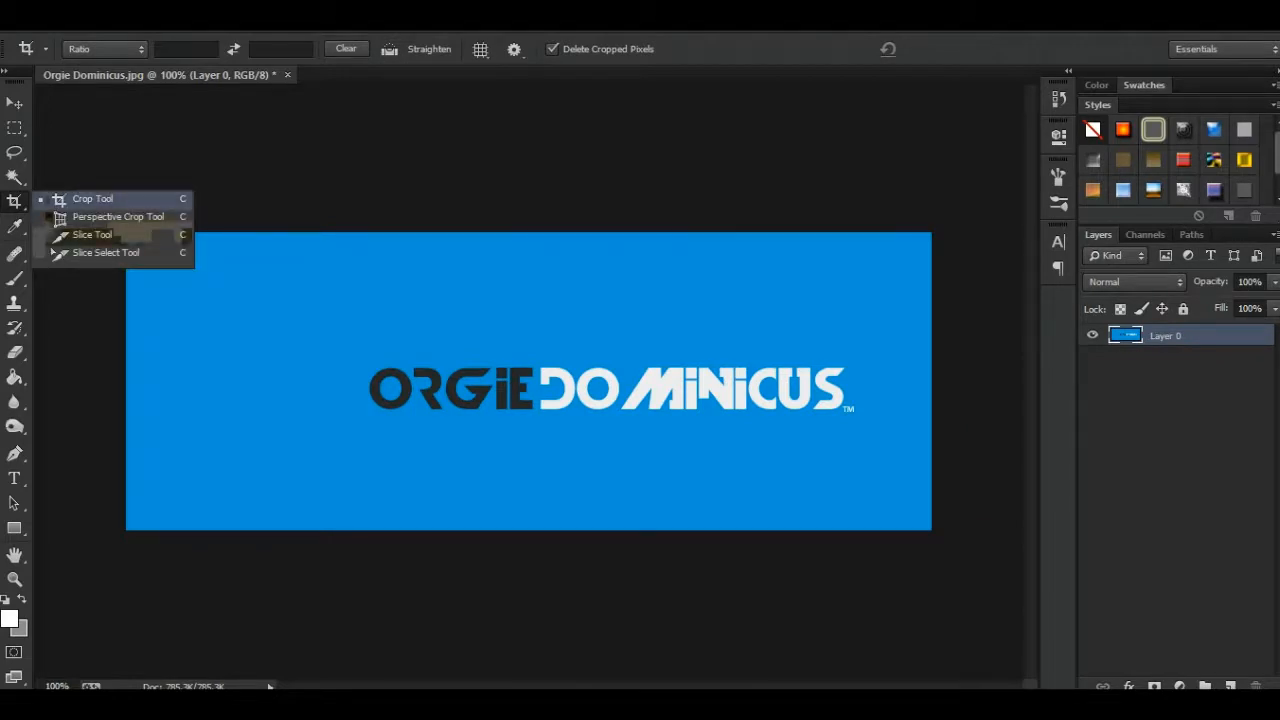
- Sample the blue of the image background as the foreground color with the Eyedropper Tool
left_click(14, 226)
left_click(15, 226)
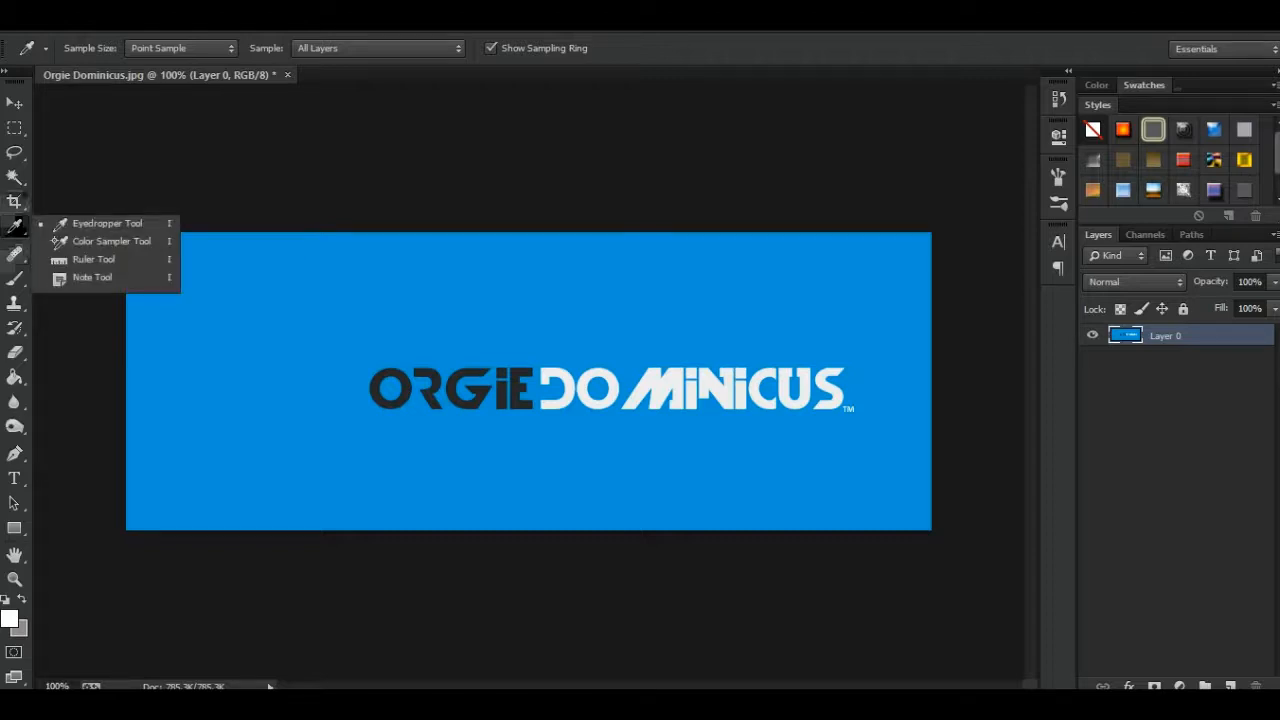
left_click(15, 226)
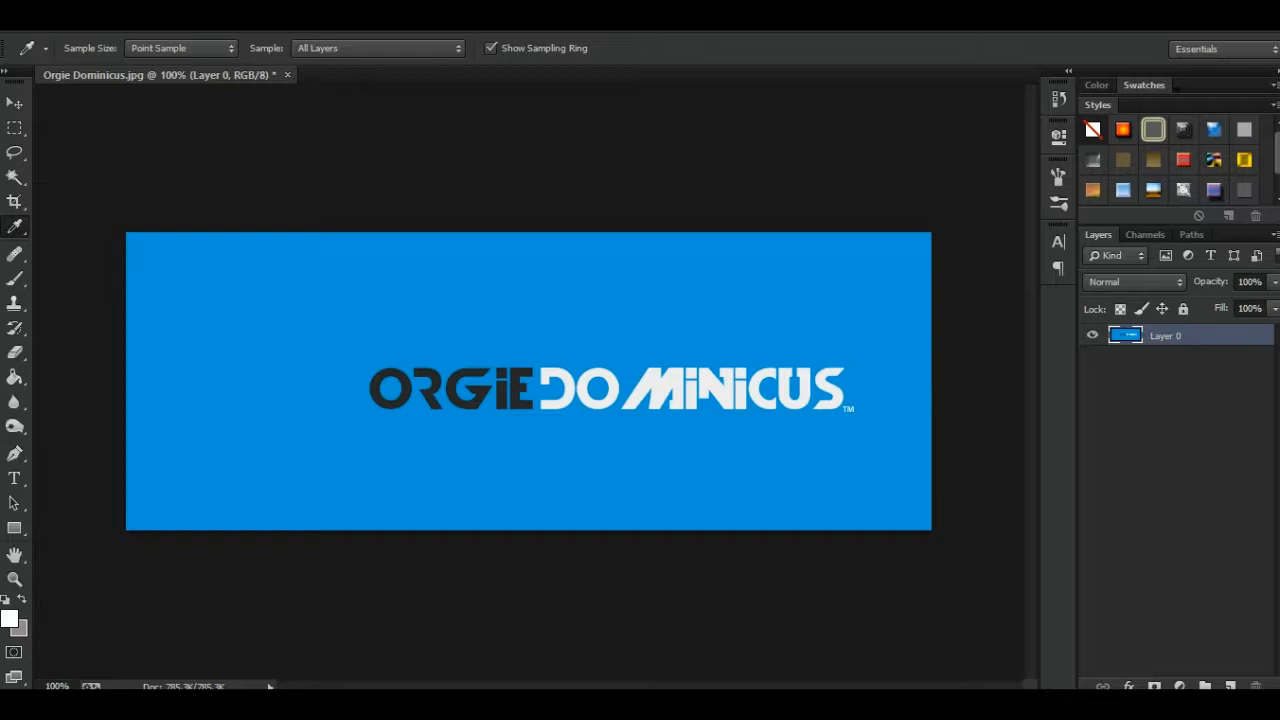
key("ctrl+plus")
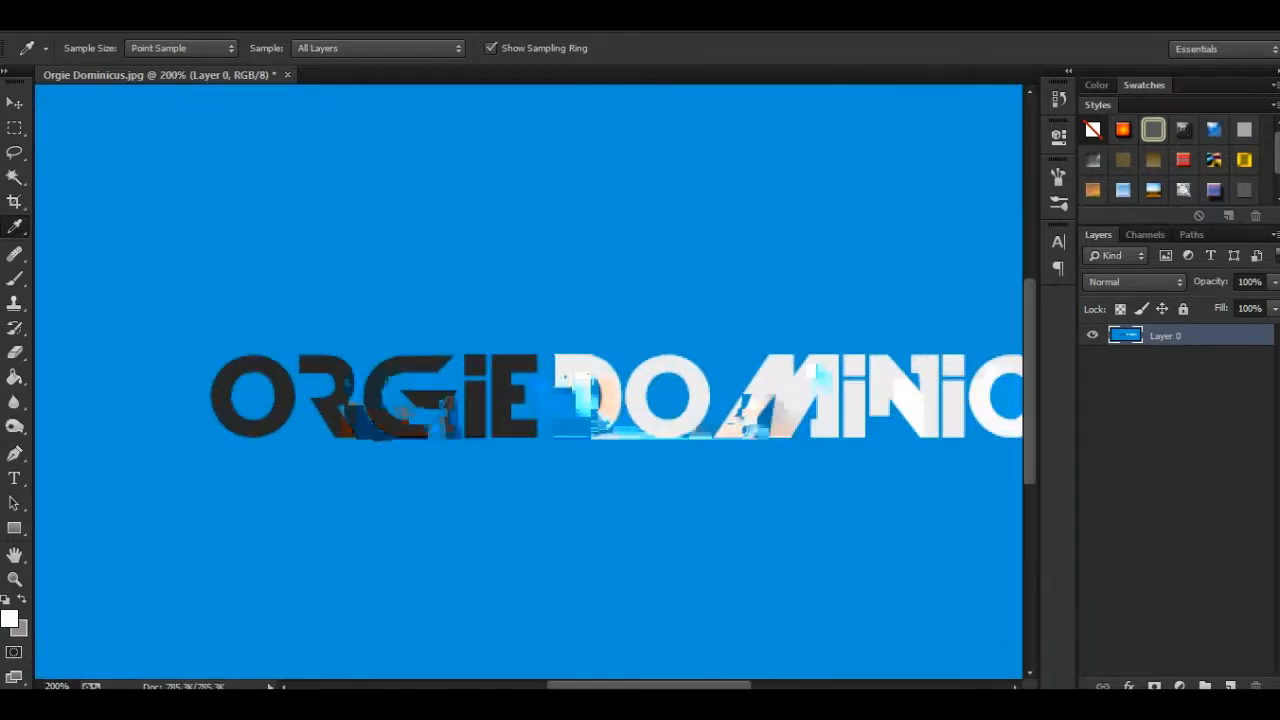
scroll(528, 382, "up", 2)
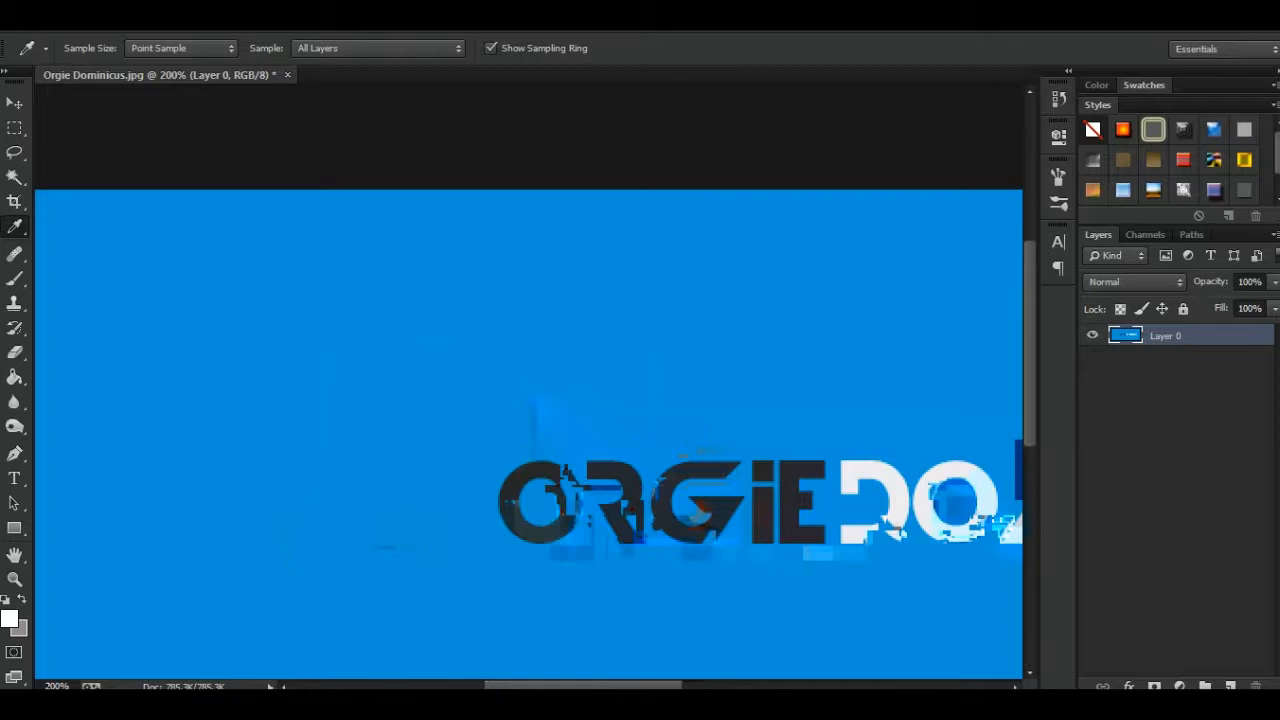
scroll(528, 430, "left", 2)
scroll(562, 400, "down", 2)
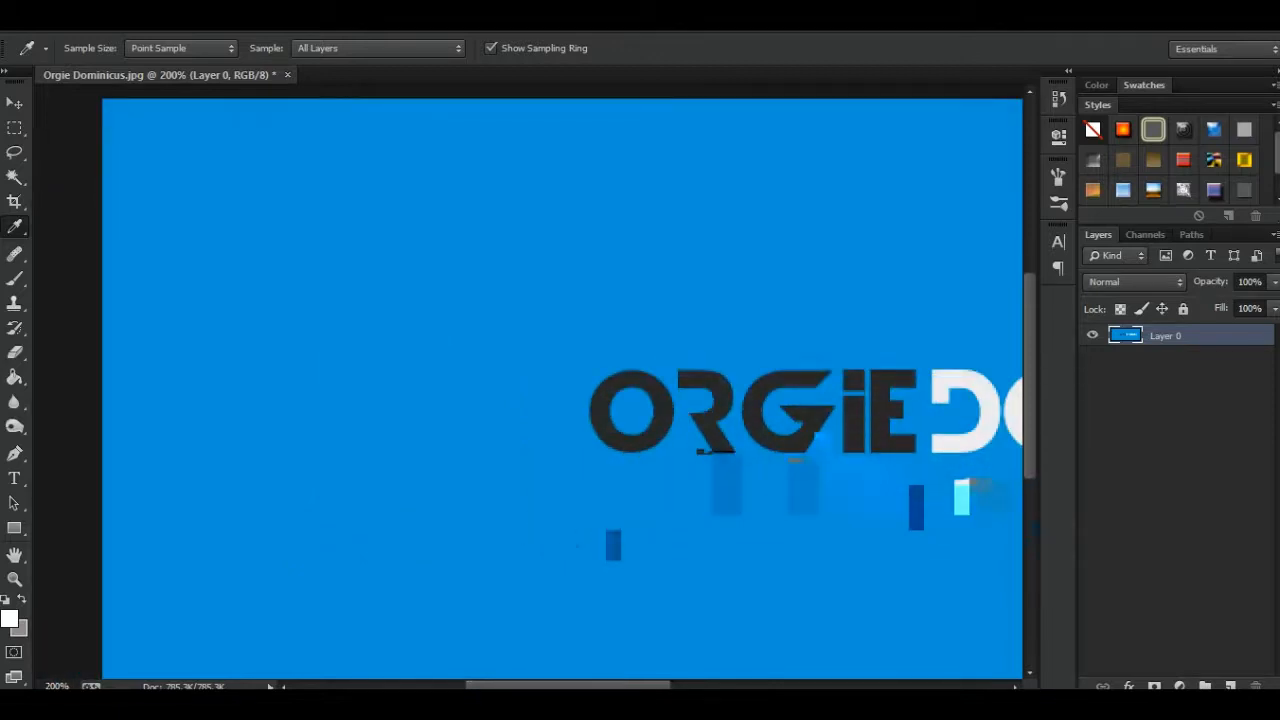
scroll(562, 400, "down", 2)
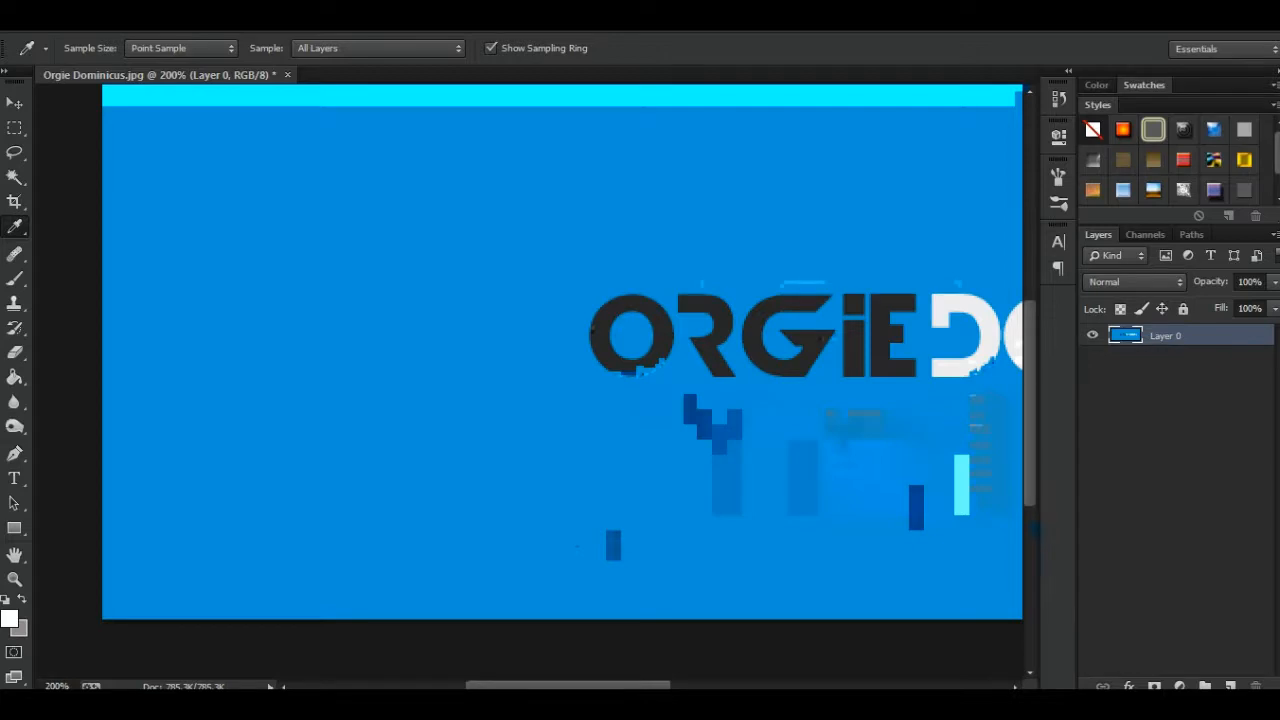
left_click(463, 285)
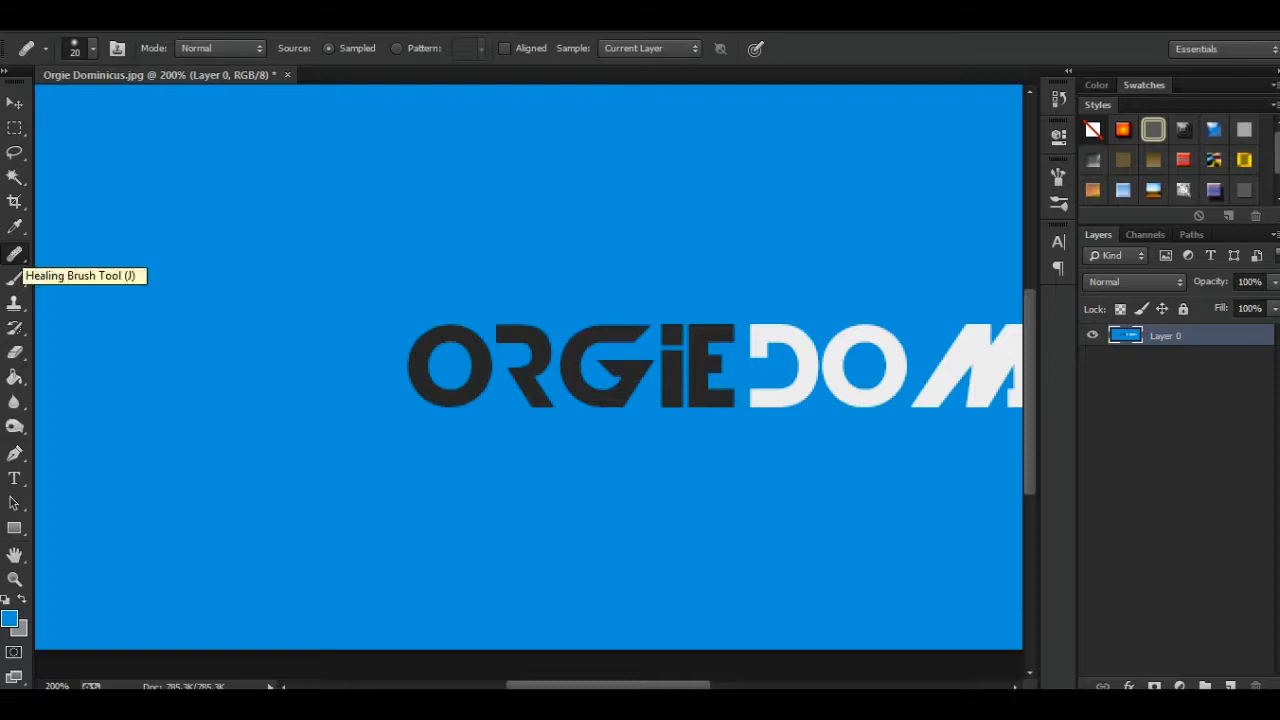
- Try short Healing Brush strokes over the upper edge of the logo's first dark letter O and undo them
left_click_drag(444, 332, 436, 335)
key("ctrl+z")
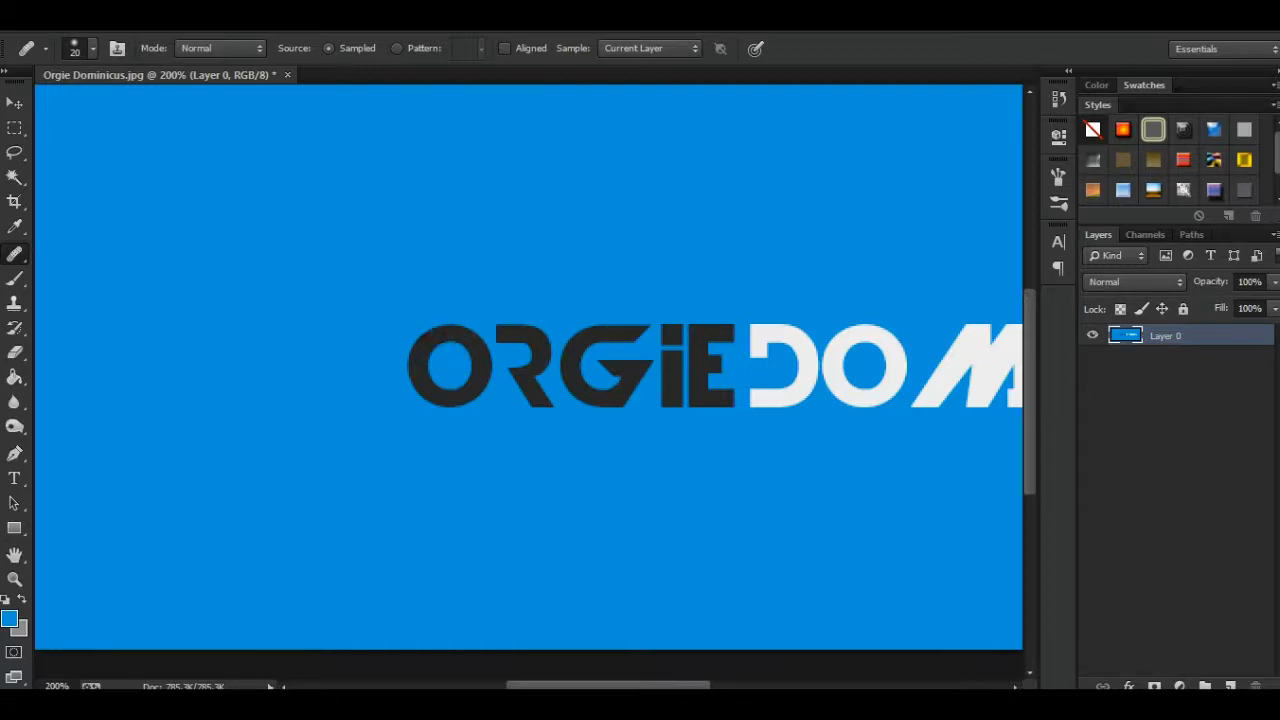
left_click_drag(437, 338, 432, 341)
key("ctrl+z")
key("ctrl+z")
key("ctrl+z")
- Paint a copy of the first dark letter O above the logo with the Healing Brush and undo it
mouse_move(427, 224)
left_mouse_down()
mouse_move(407, 254)
mouse_move(412, 288)
mouse_move(408, 248)
mouse_move(442, 220)
mouse_move(470, 240)
mouse_move(462, 280)
mouse_move(435, 290)
mouse_move(418, 280)
mouse_move(411, 239)
mouse_move(469, 234)
left_mouse_up()
left_click(492, 295)
left_click(504, 317)
left_click(490, 265)
left_click(471, 315)
left_click(446, 332)
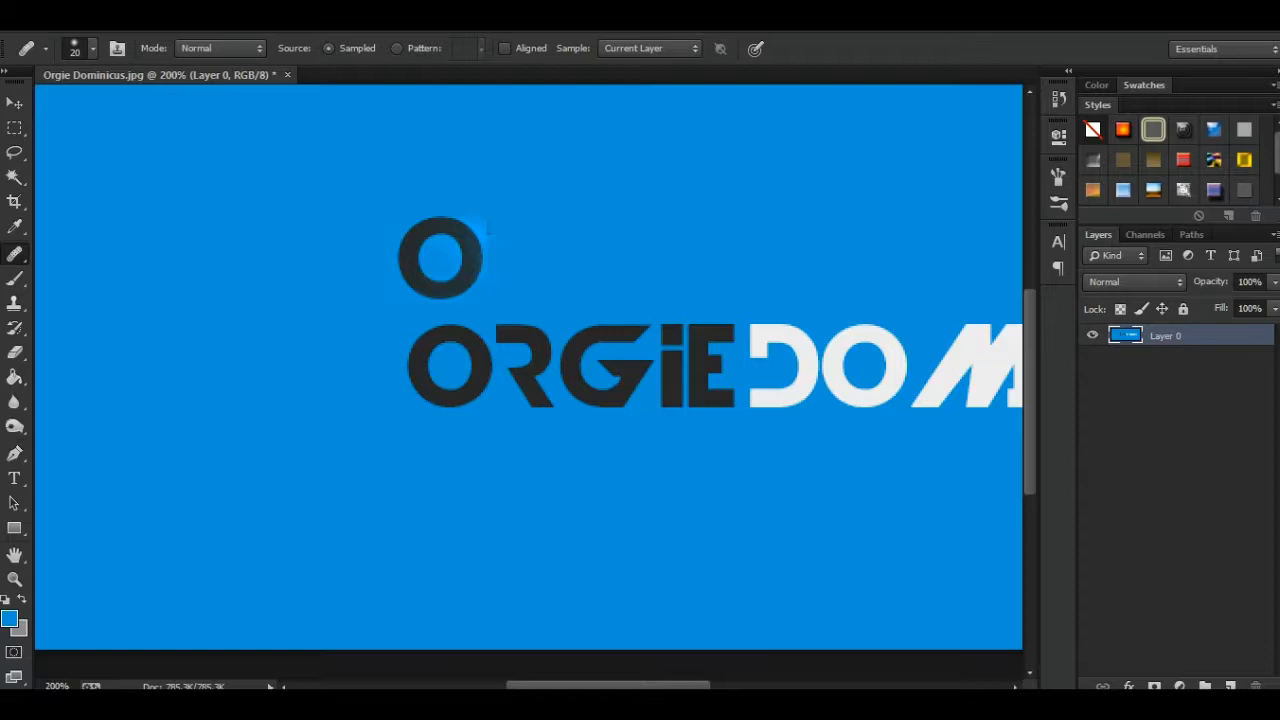
key("ctrl+z")
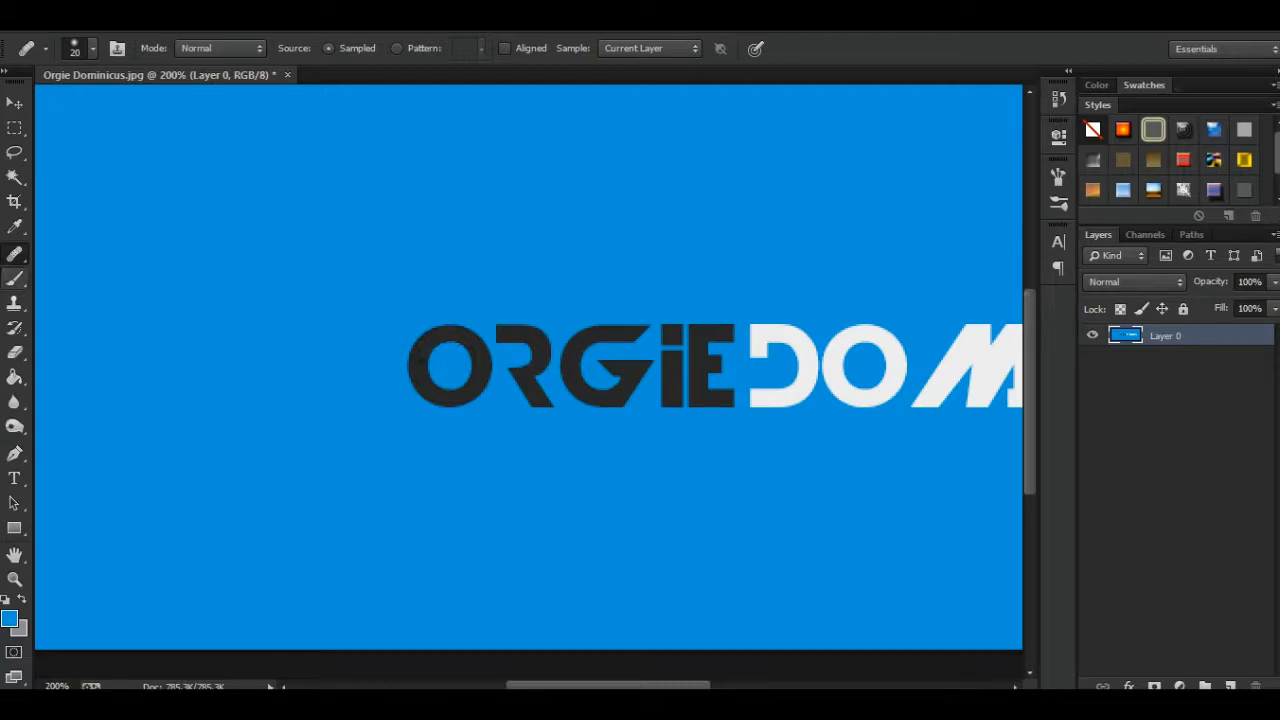
- Configure the Brush Tool with a size of 188 px and a hardness of 0%
left_click(14, 278)
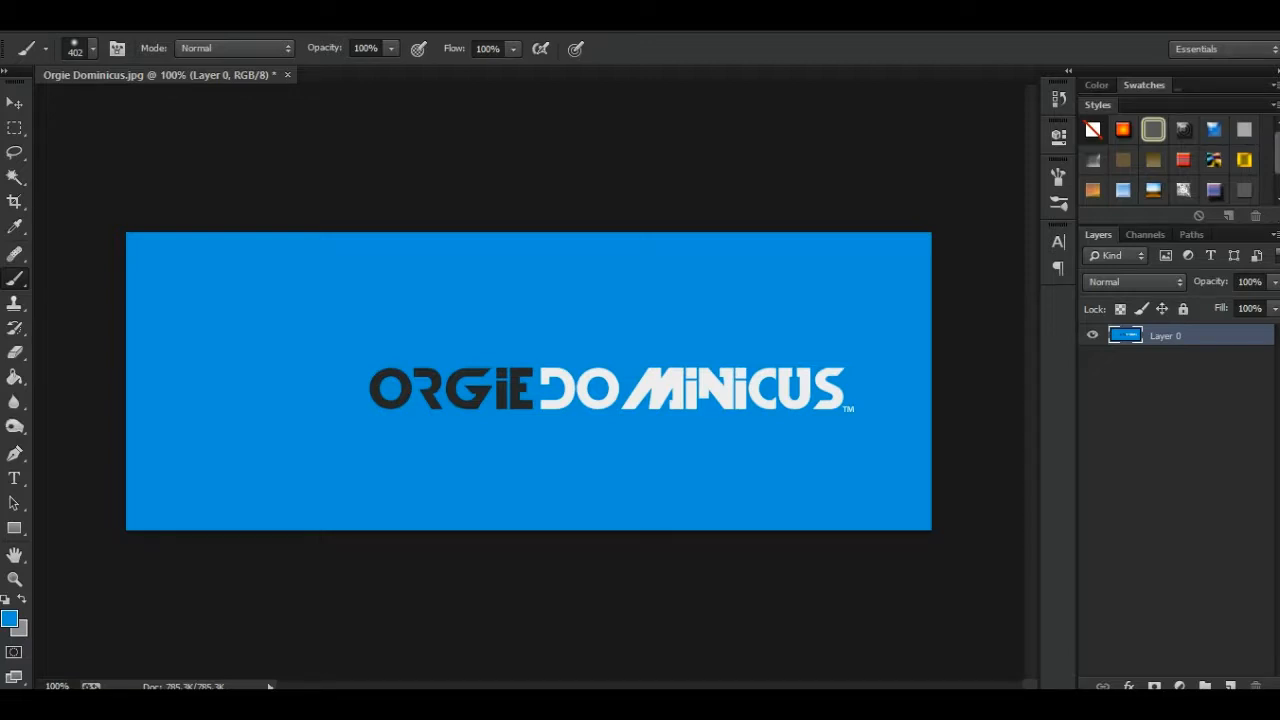
right_click(420, 310)
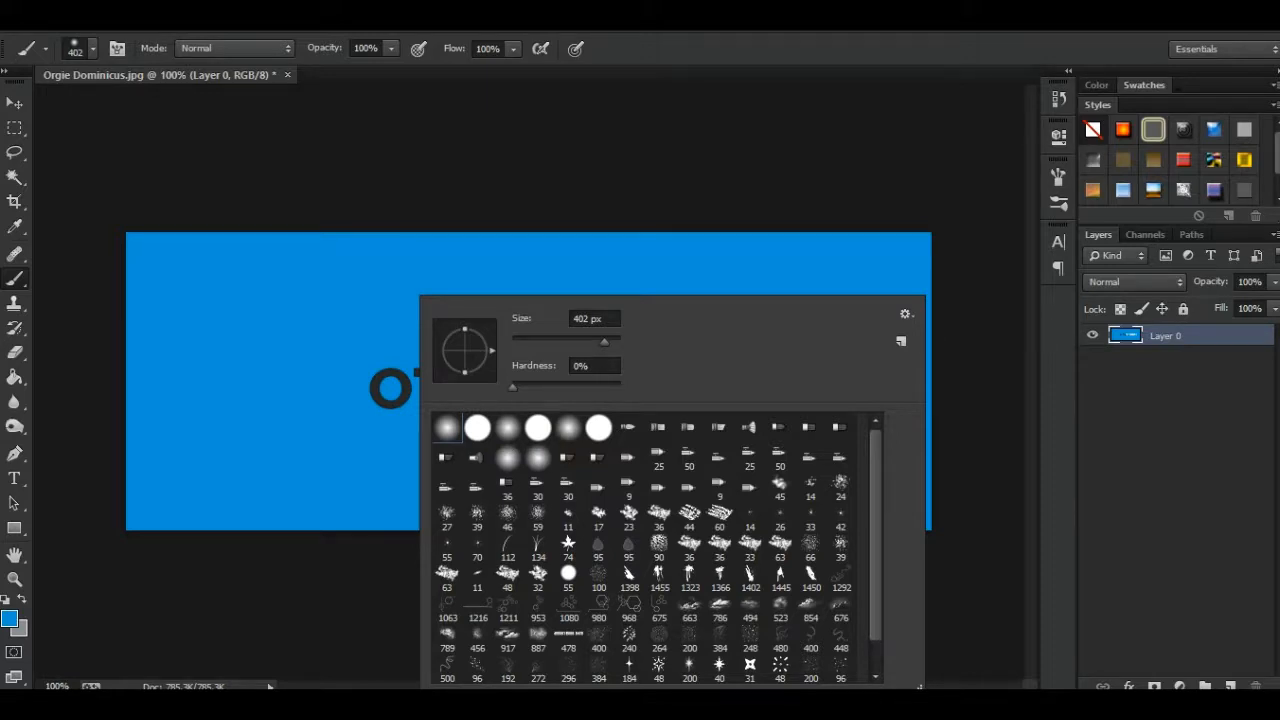
left_click_drag(604, 342, 585, 342)
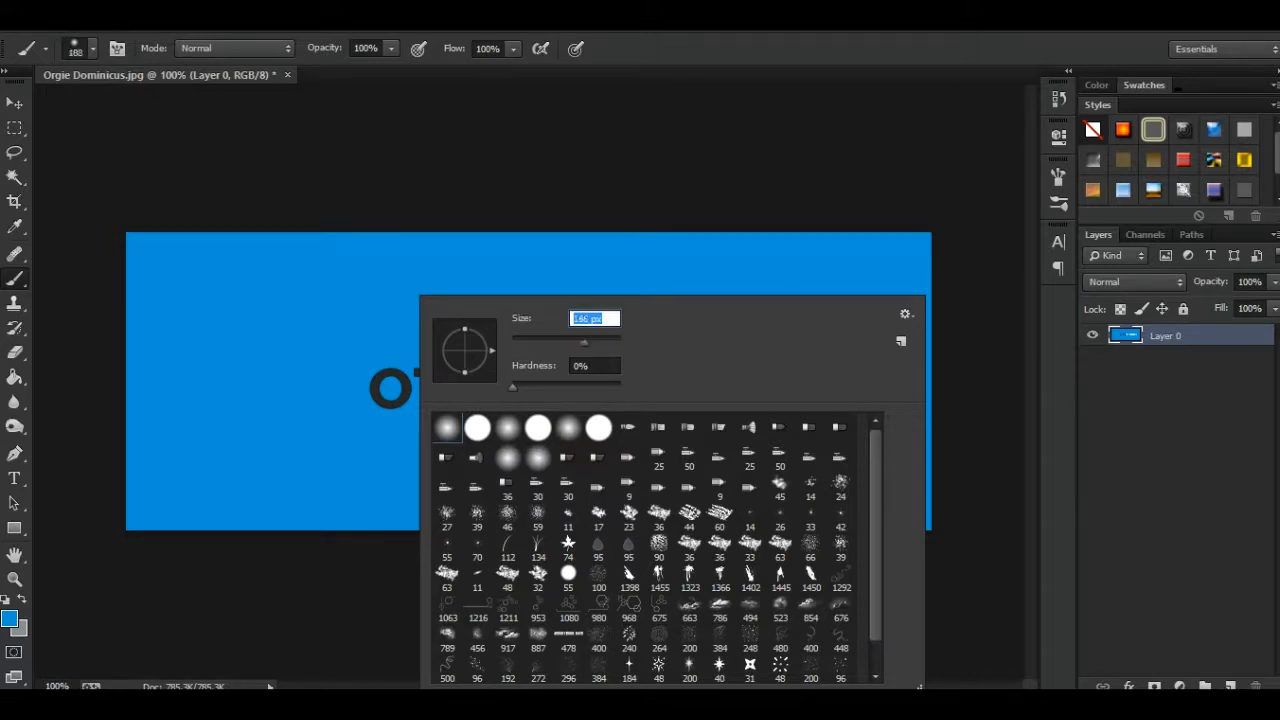
left_click_drag(513, 387, 568, 387)
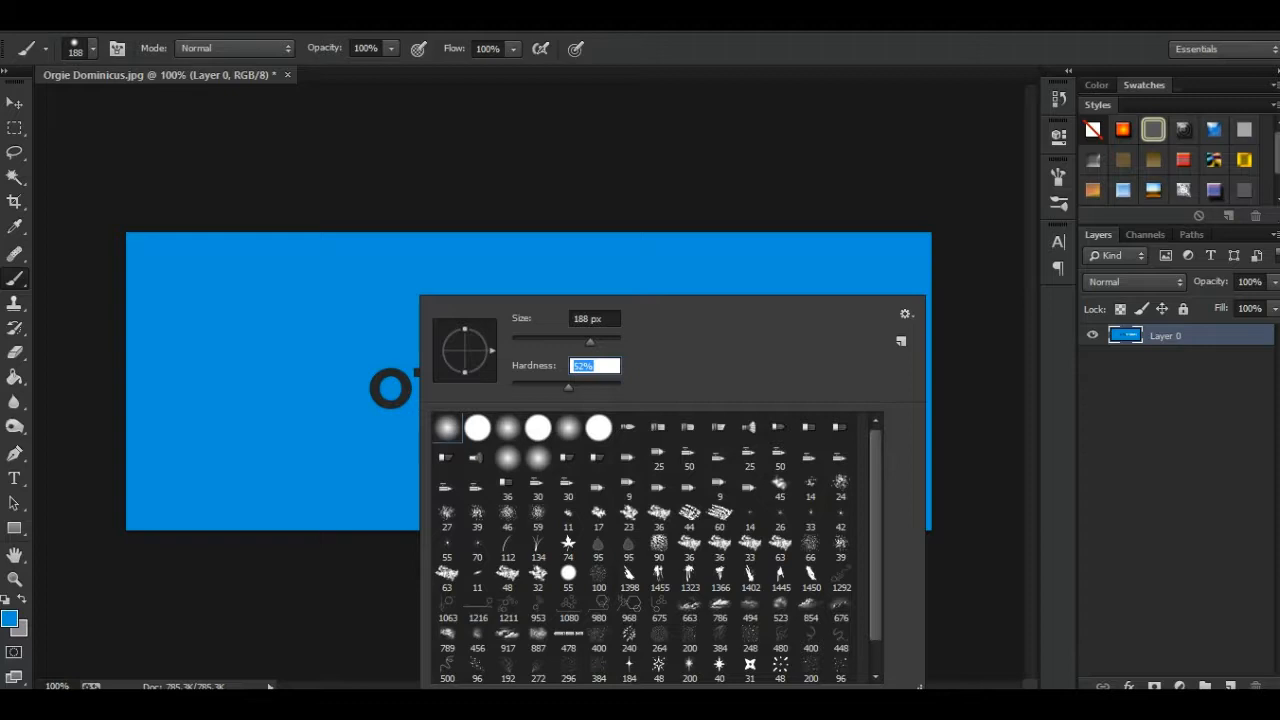
left_click_drag(569, 387, 511, 387)
key("Return")
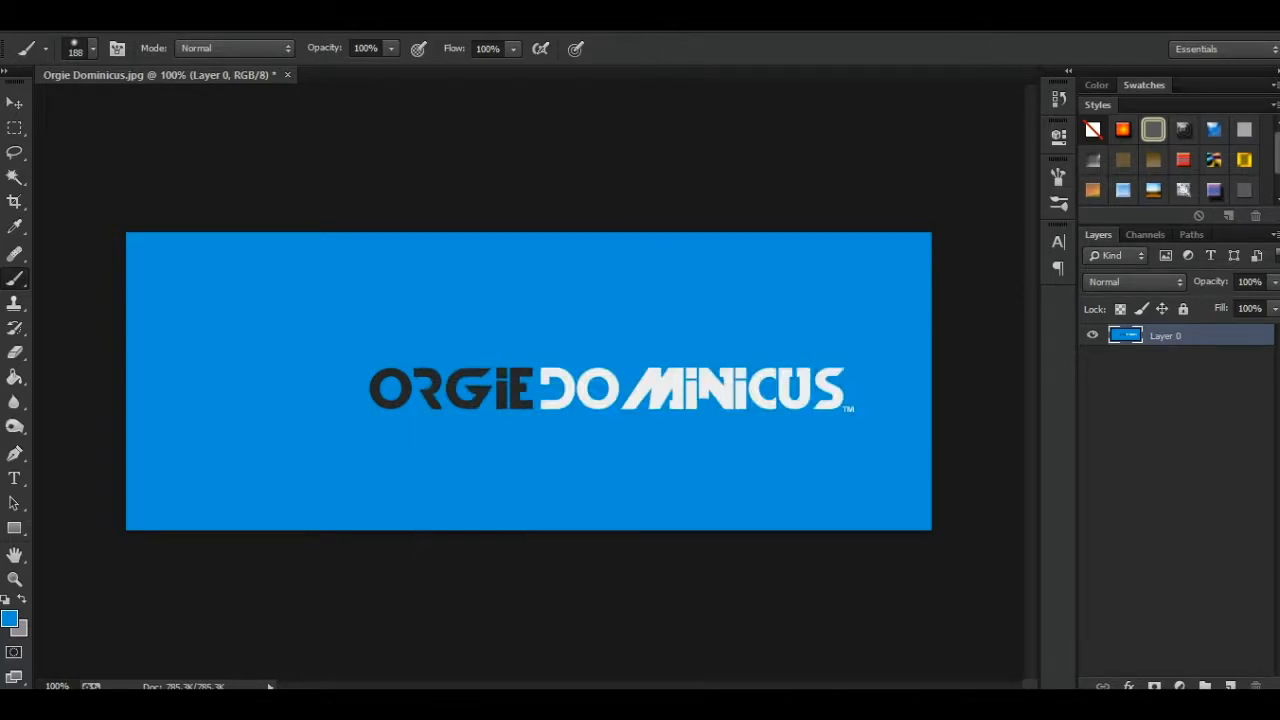
- Choose near-black #040404 as the foreground color, paint a soft dab left of the logo and undo the dab
left_click(9, 619)
left_click_drag(765, 475, 761, 493)
key("Return")
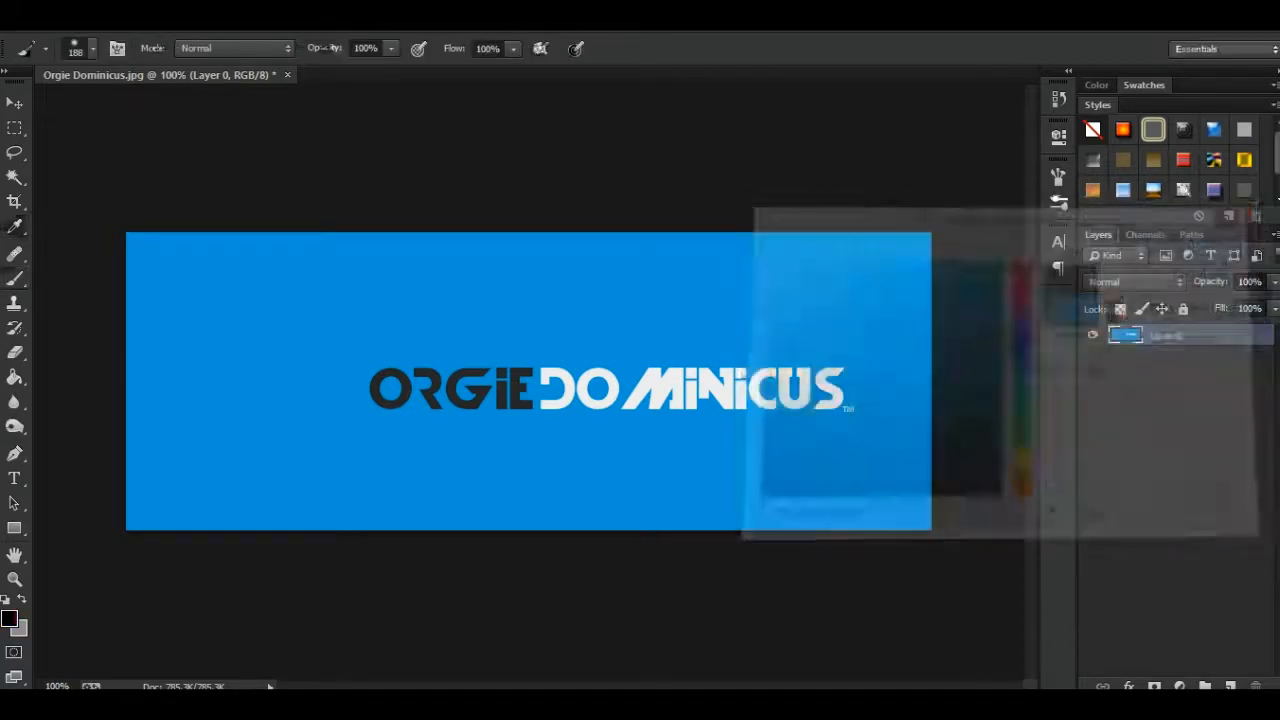
left_click_drag(302, 342, 308, 340)
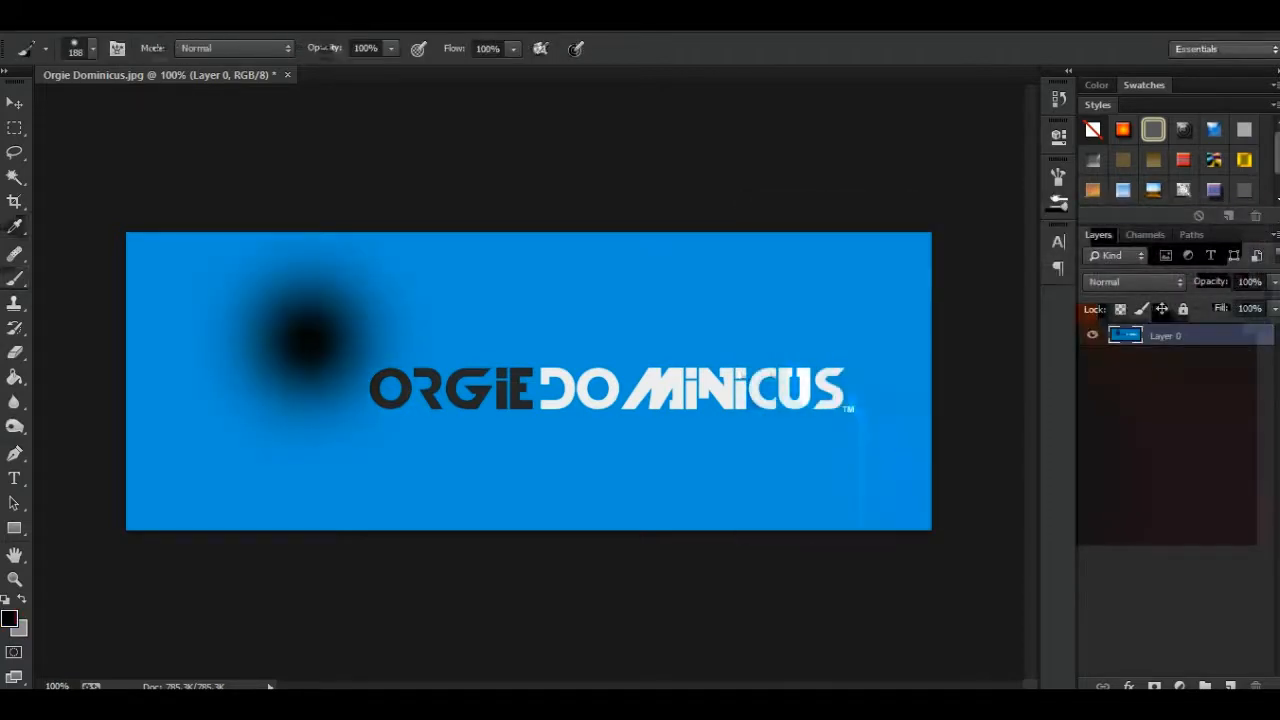
key("ctrl+plus")
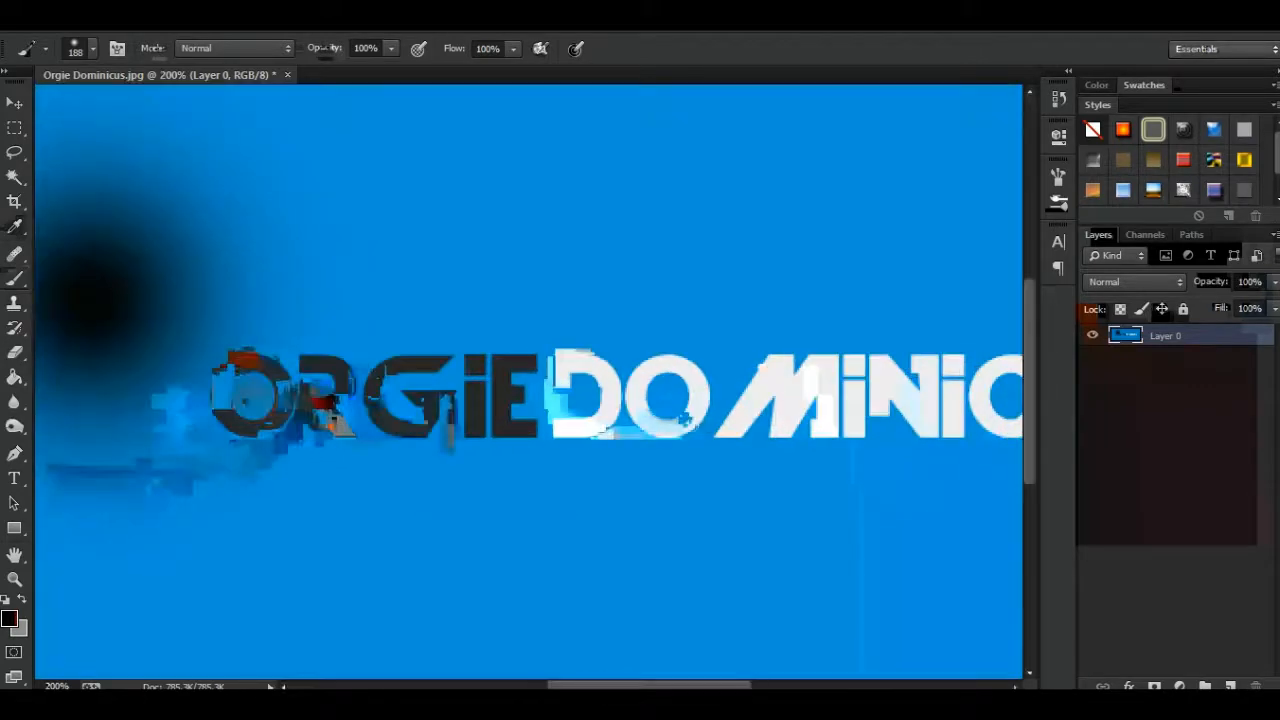
scroll(528, 382, "left", 5)
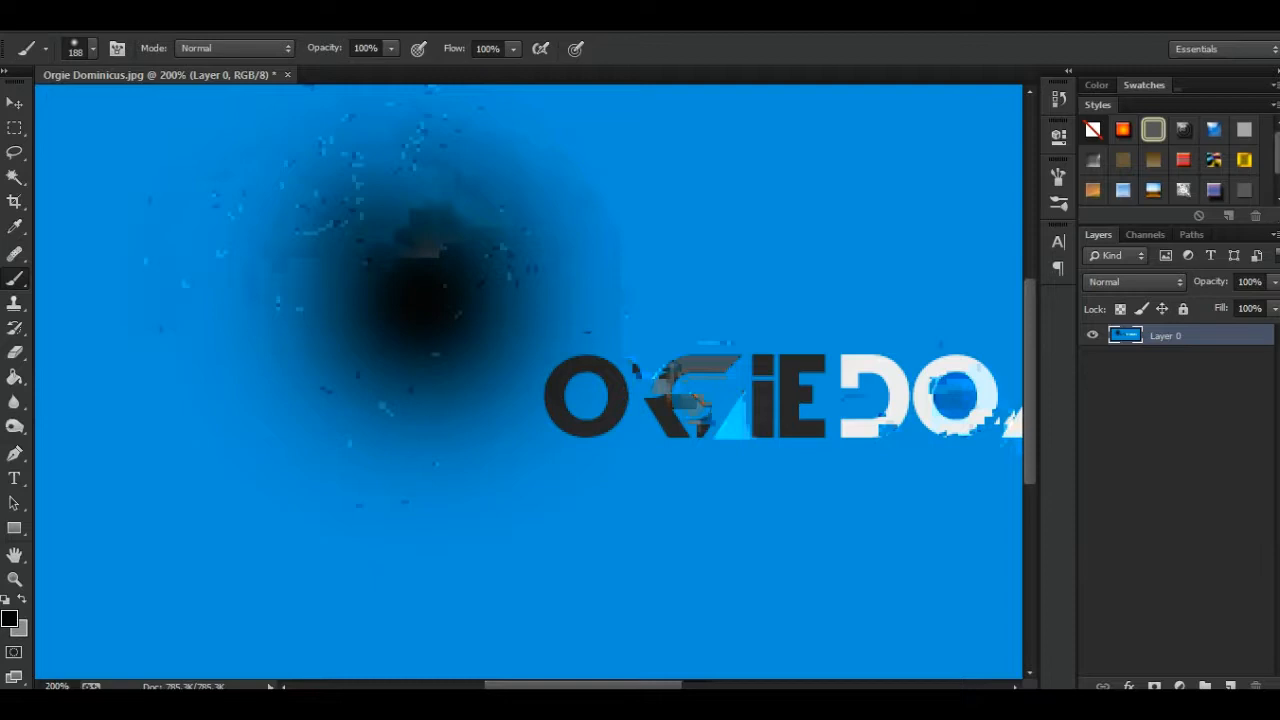
key("ctrl+z")
- Try a single hard-edged black dot left of the logo with the brush hardness at 100%, and undo the dot
right_click(529, 295)
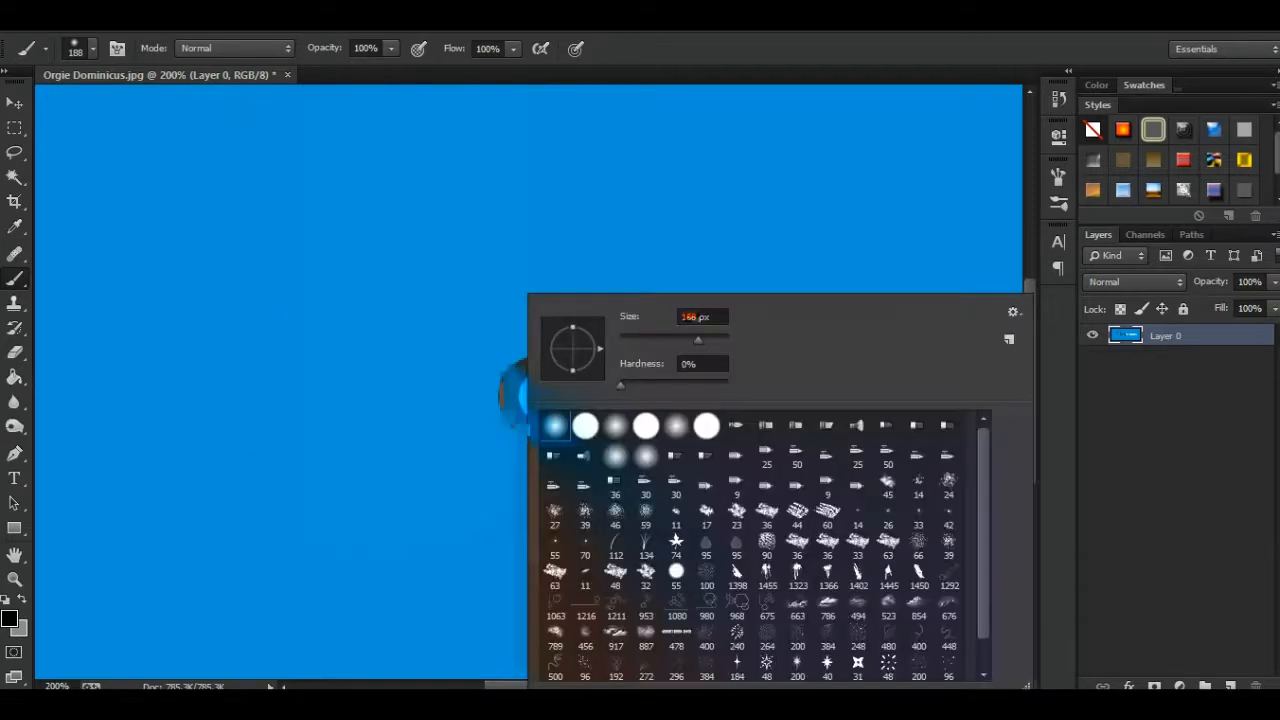
left_click_drag(621, 385, 729, 385)
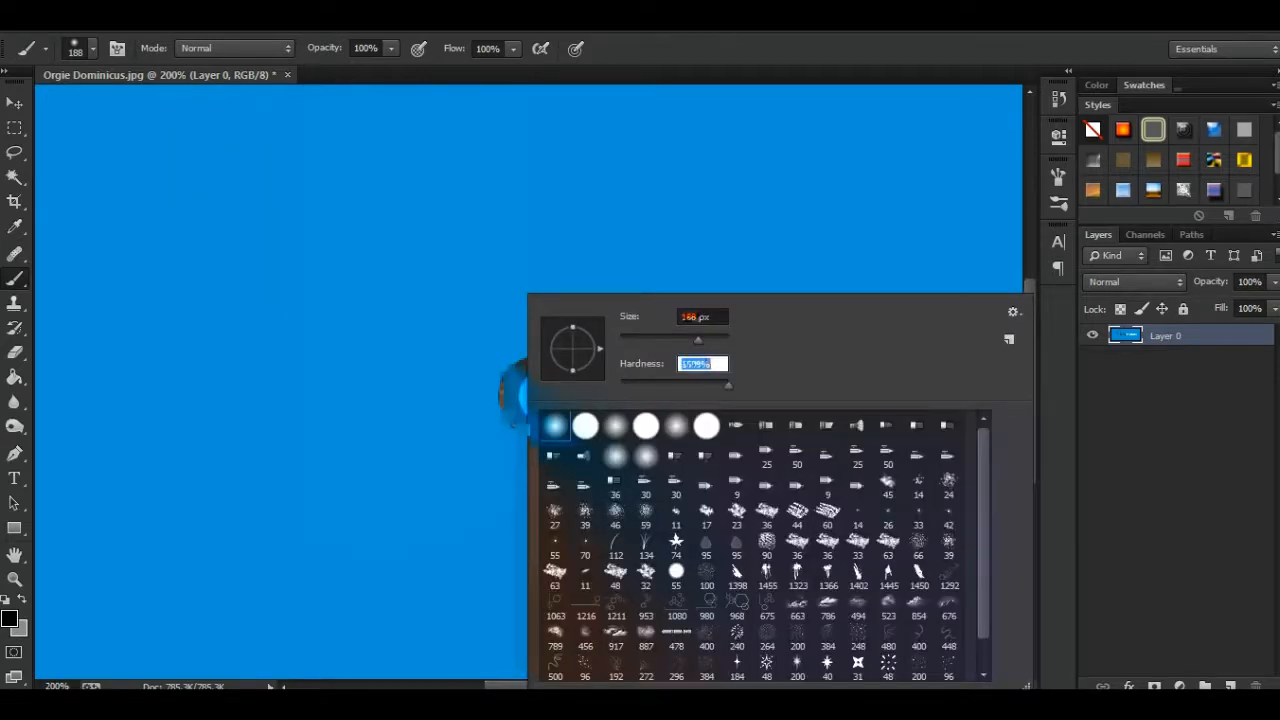
key("Return")
left_click(357, 327)
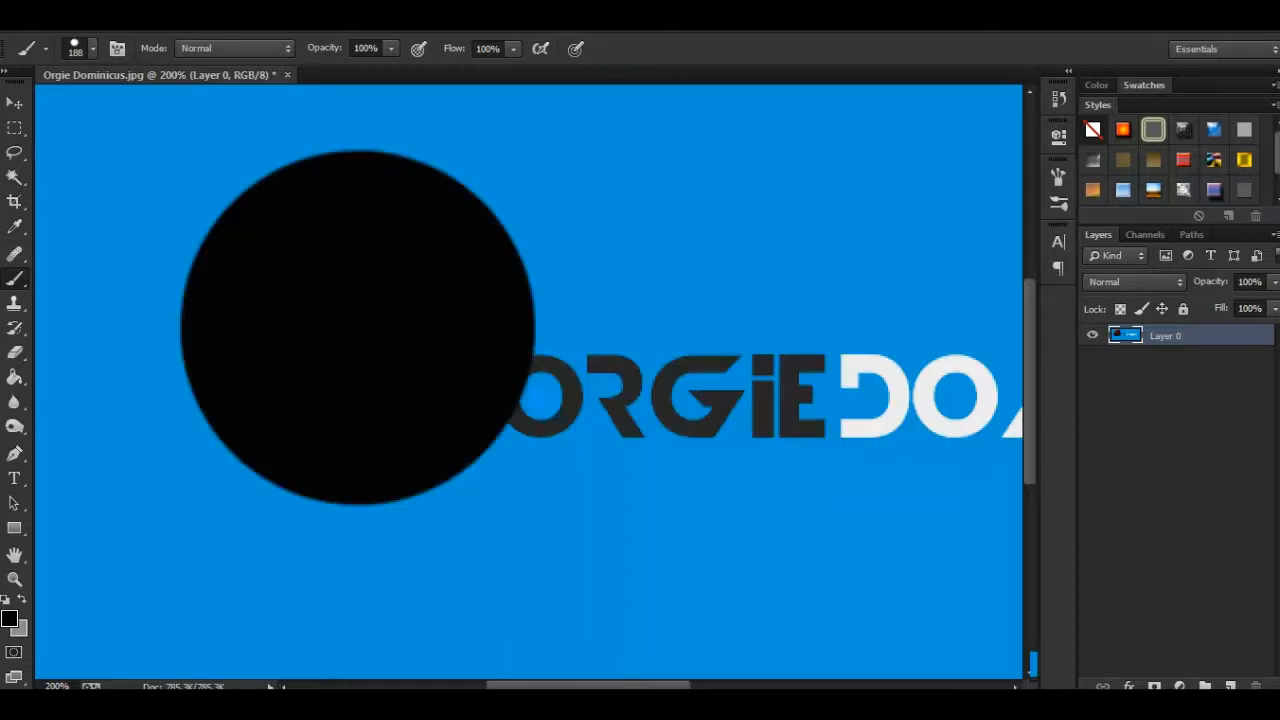
key("ctrl+minus")
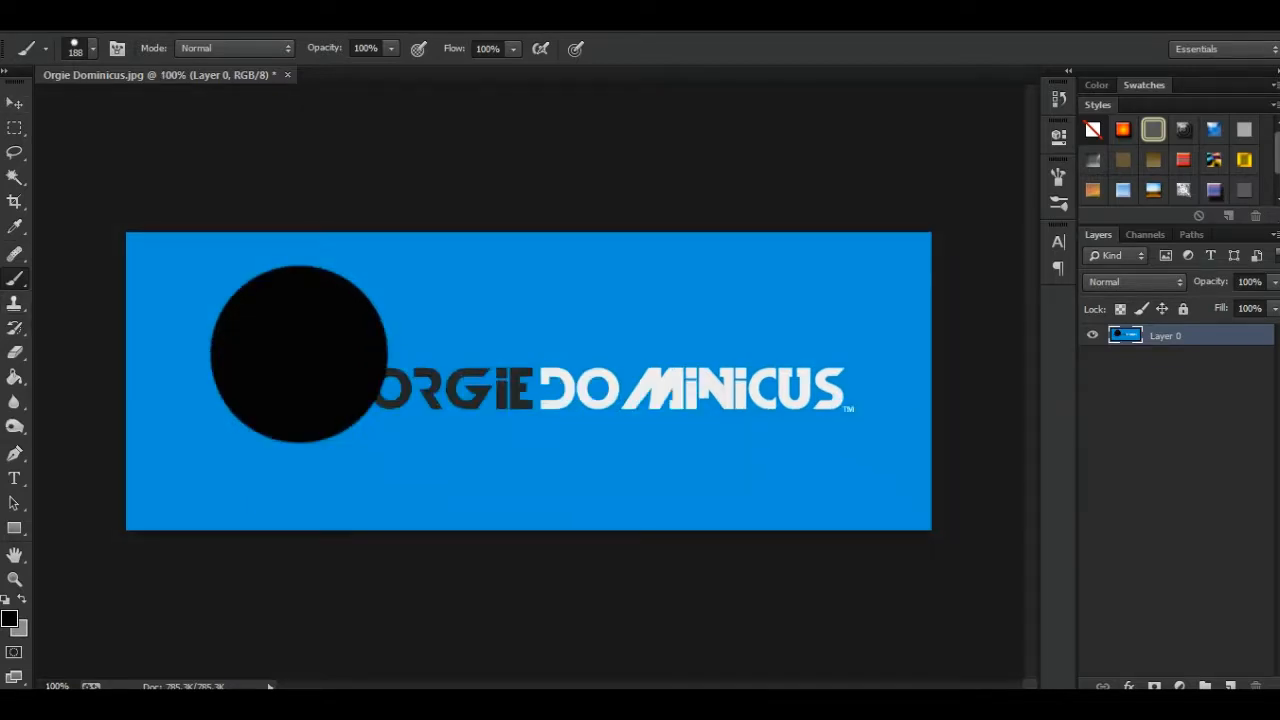
key("ctrl+z")
- Set up the Clone Stamp Tool with a 62 px brush for work near the first dark letters
left_click(14, 303)
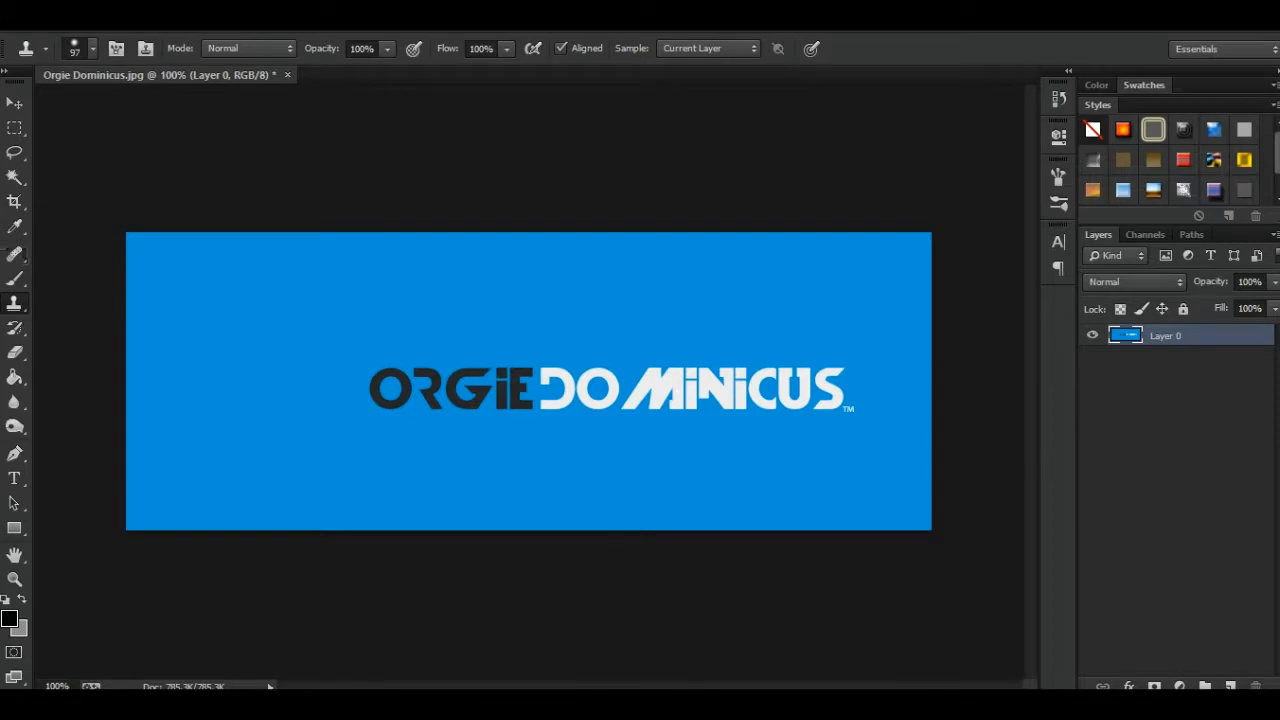
key("ctrl+plus")
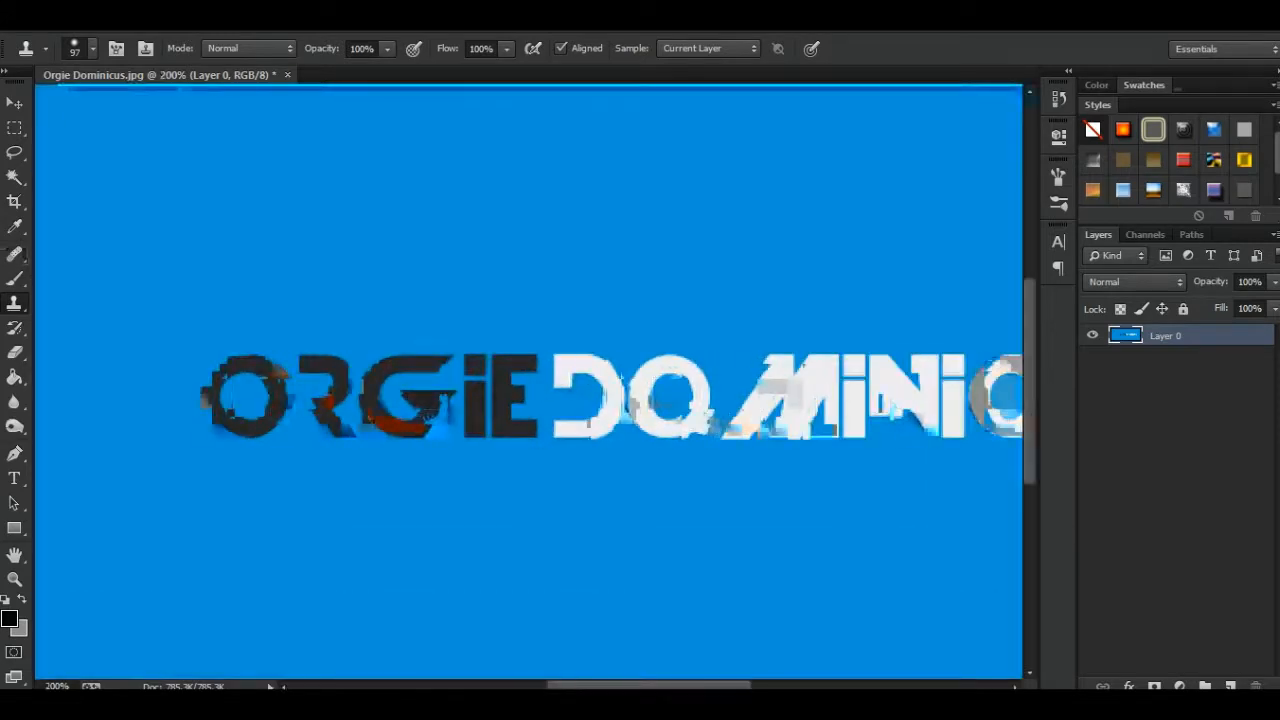
scroll(528, 382, "left", 4)
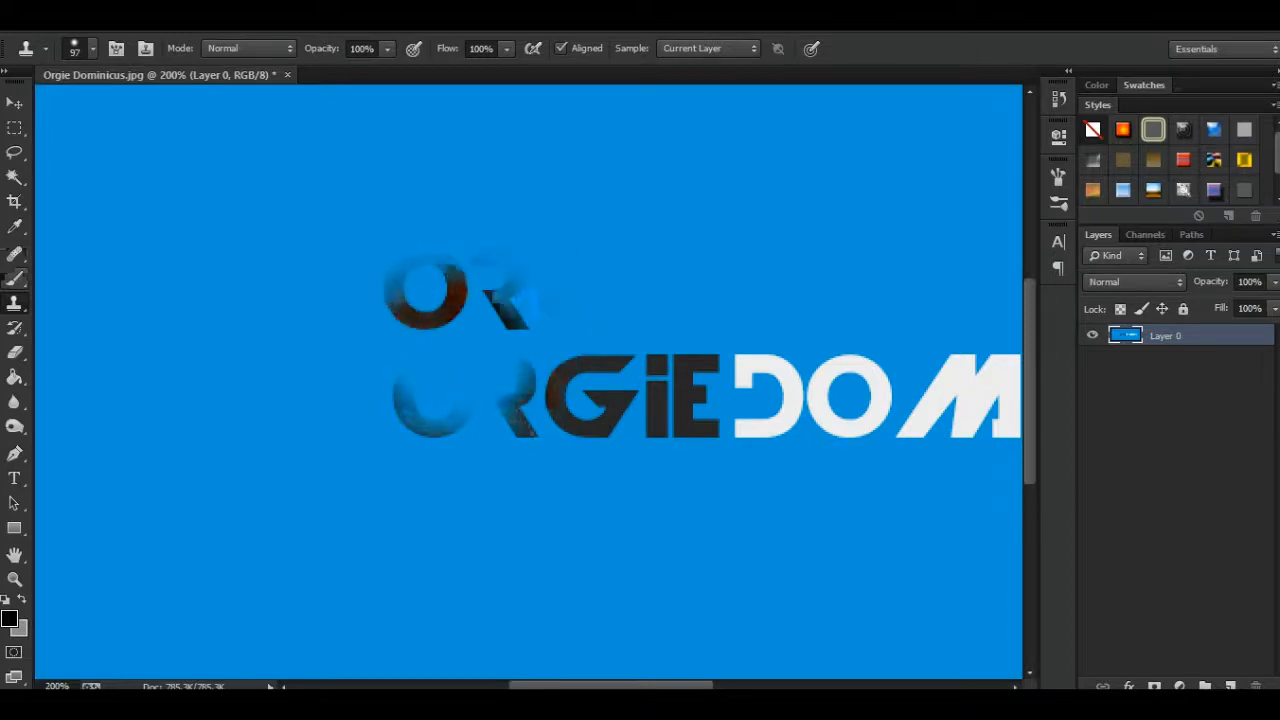
right_click(463, 296)
left_click_drag(609, 342, 590, 342)
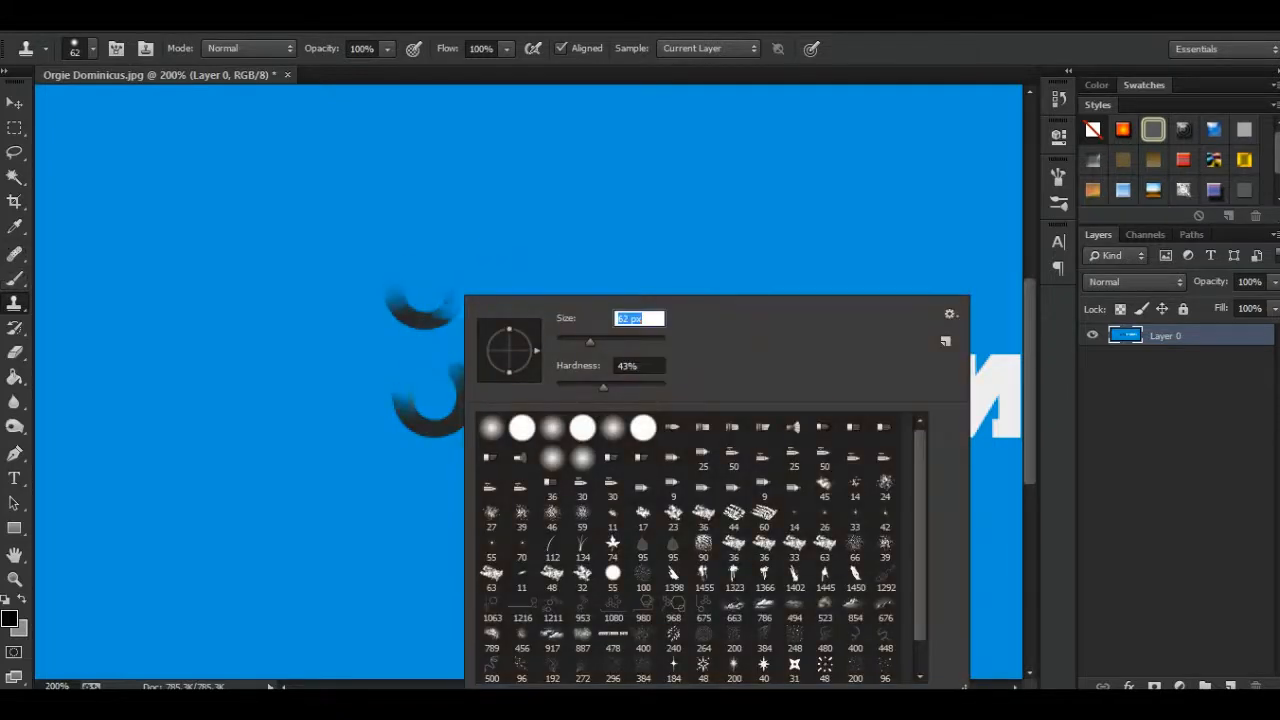
- Try cloning blue background over the first dark letter O and undo the clone strokes
left_click(423, 333)
left_click(433, 396)
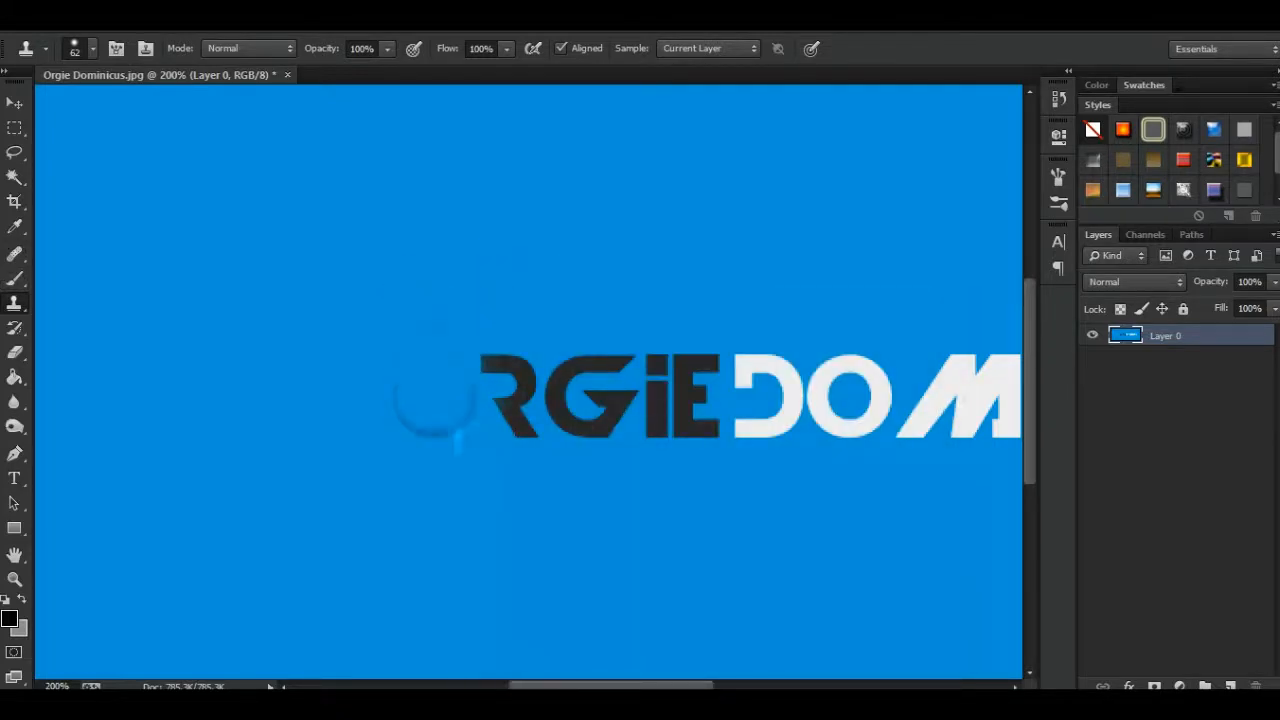
key("ctrl+z")
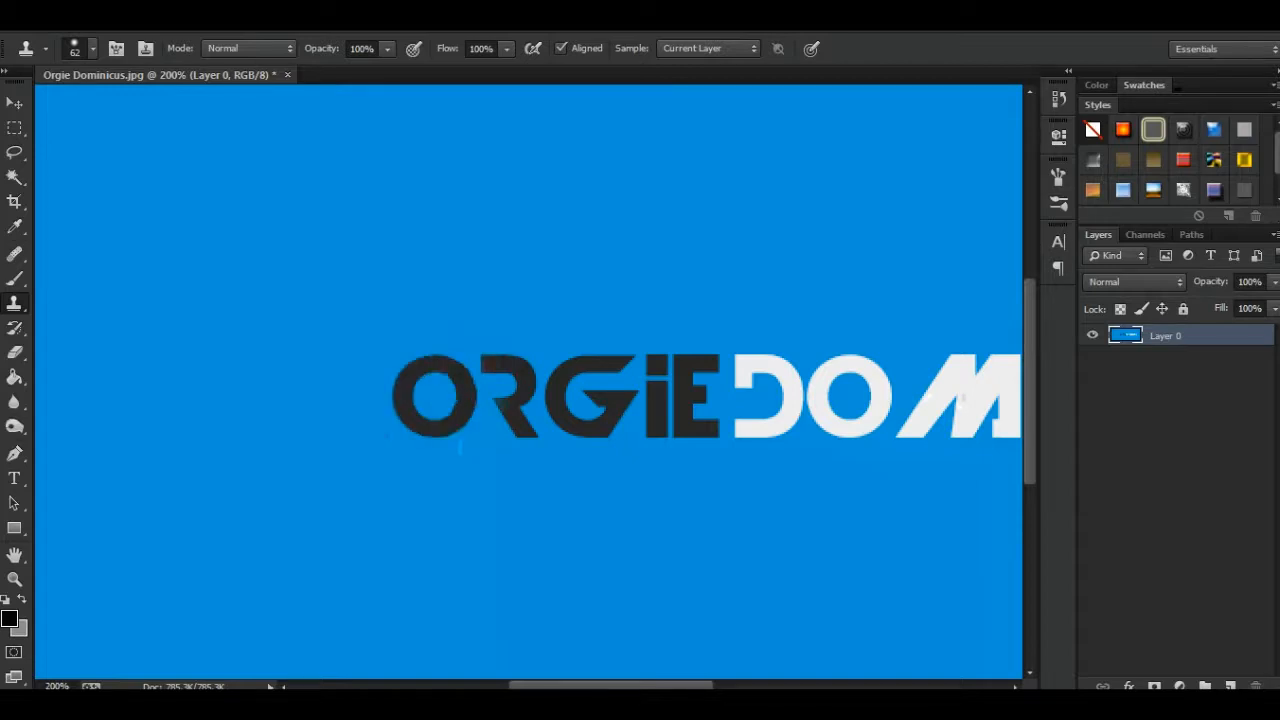
key("ctrl+z")
key("ctrl+z")
key("ctrl+z")
key("ctrl+z")
- Try cloning the first dark letter O onto the empty blue area above the logo with the Clone Stamp Tool
left_click(434, 395, "alt")
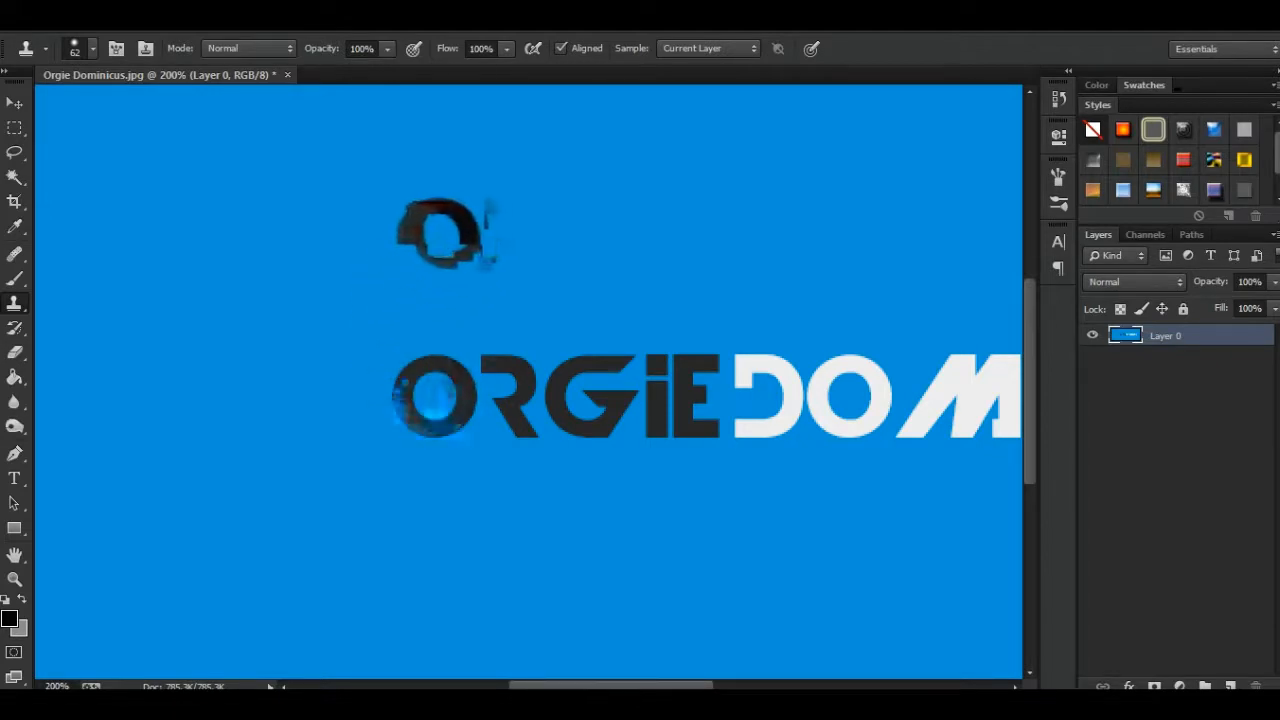
left_click(436, 238)
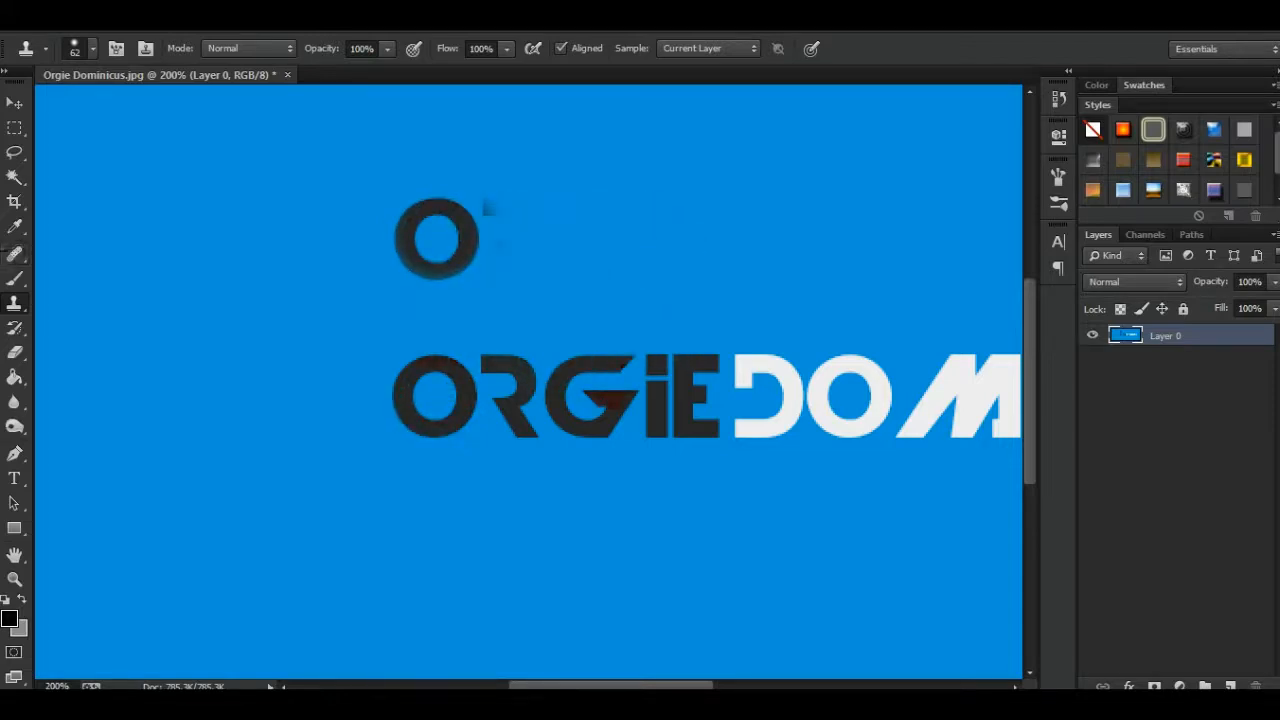
left_click_drag(490, 236, 575, 240)
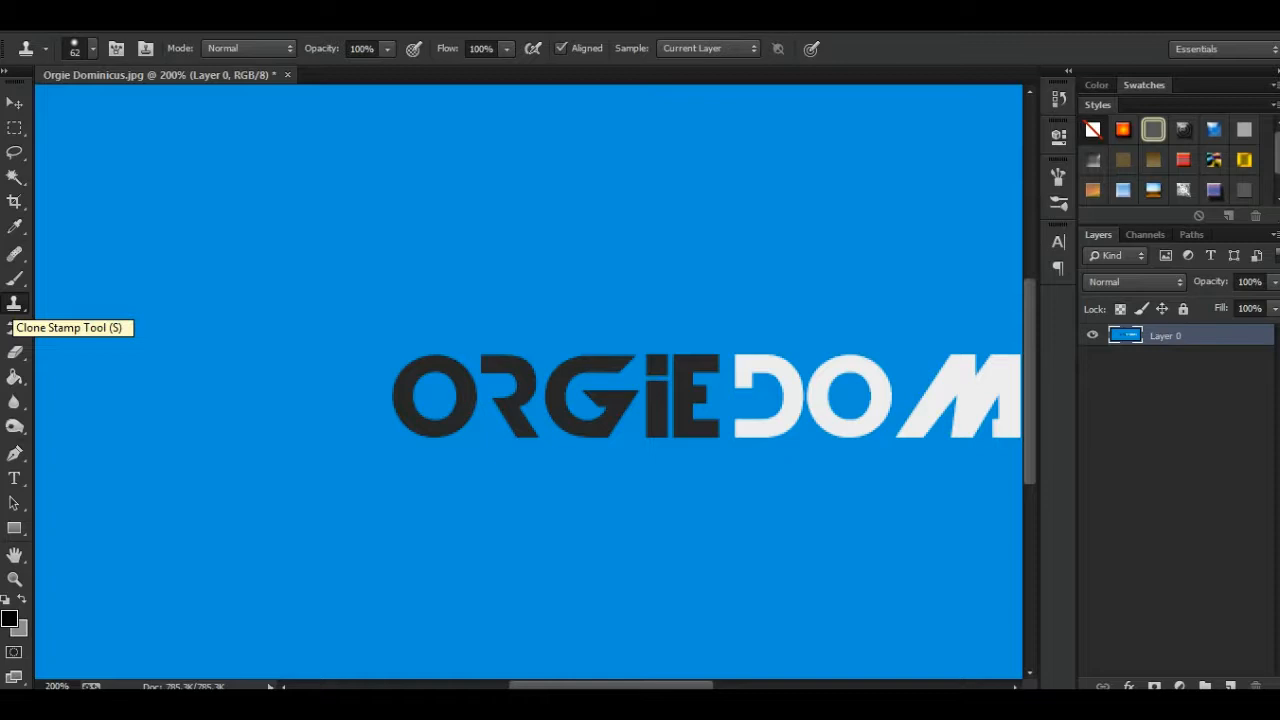
- Erase the whole banner, logo and blue background, with the soft 437 px Eraser Tool at 61% opacity
left_click(14, 328)
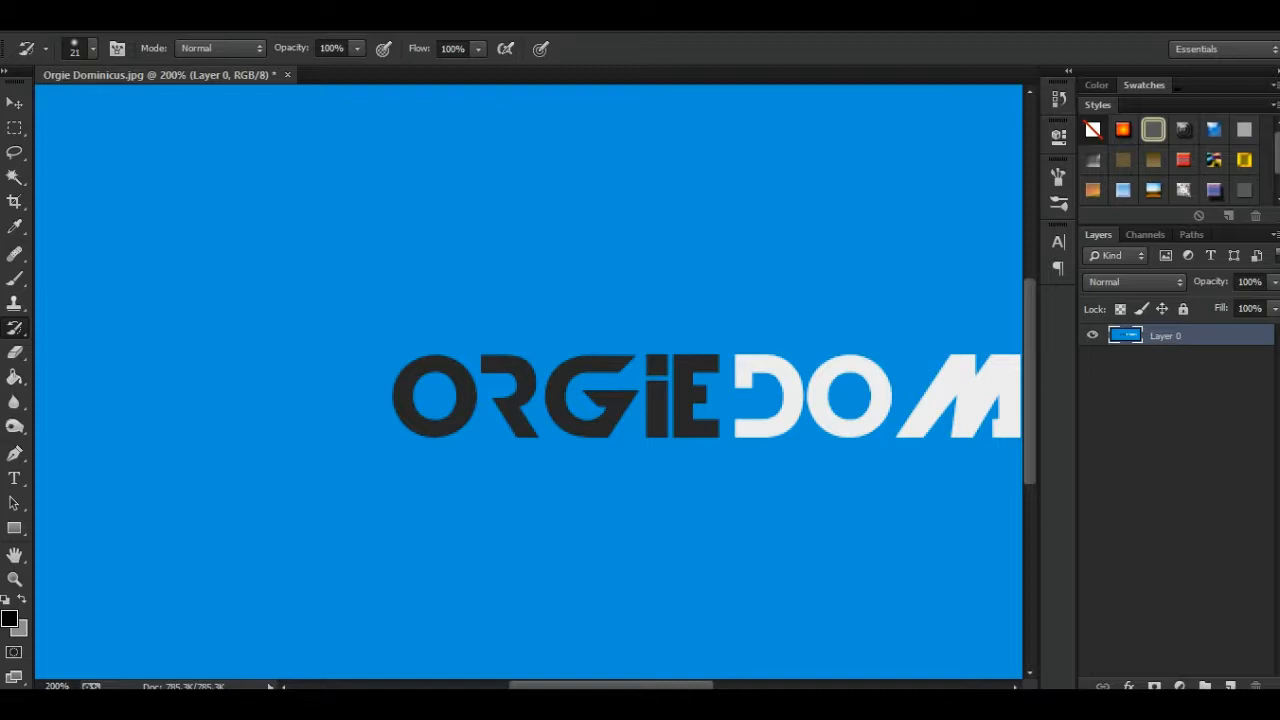
key("ctrl+minus")
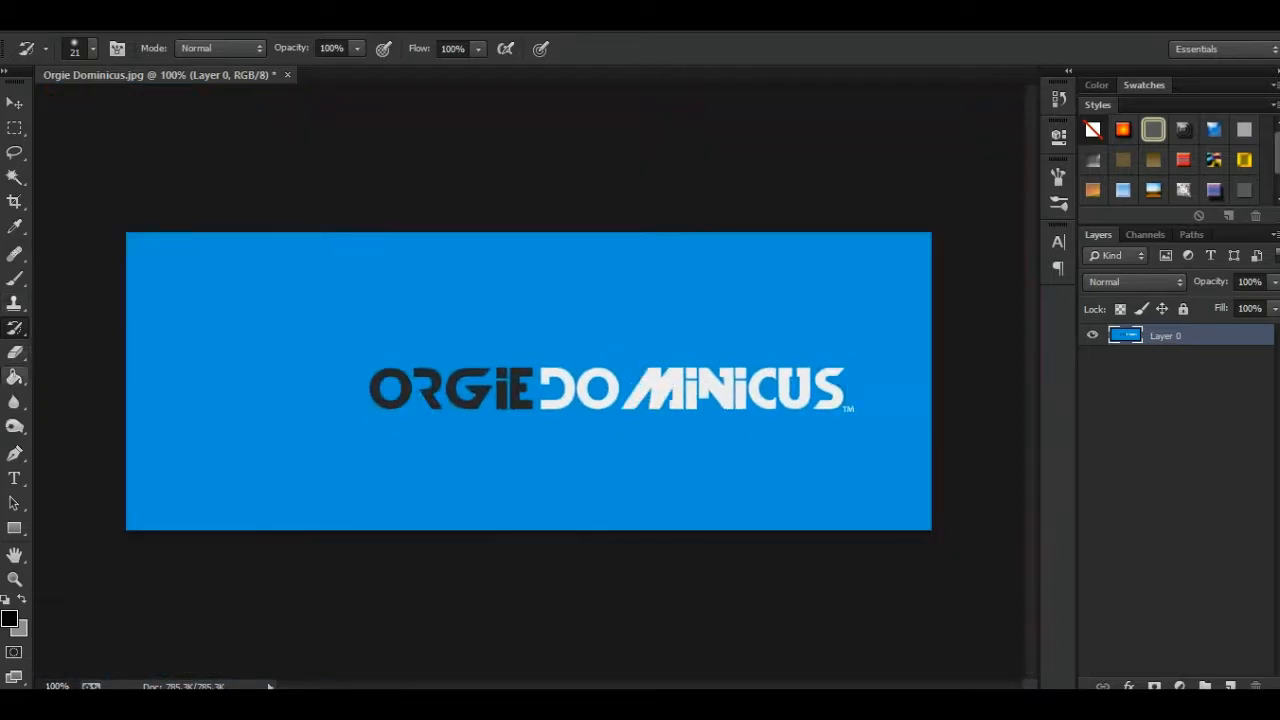
left_click(14, 352)
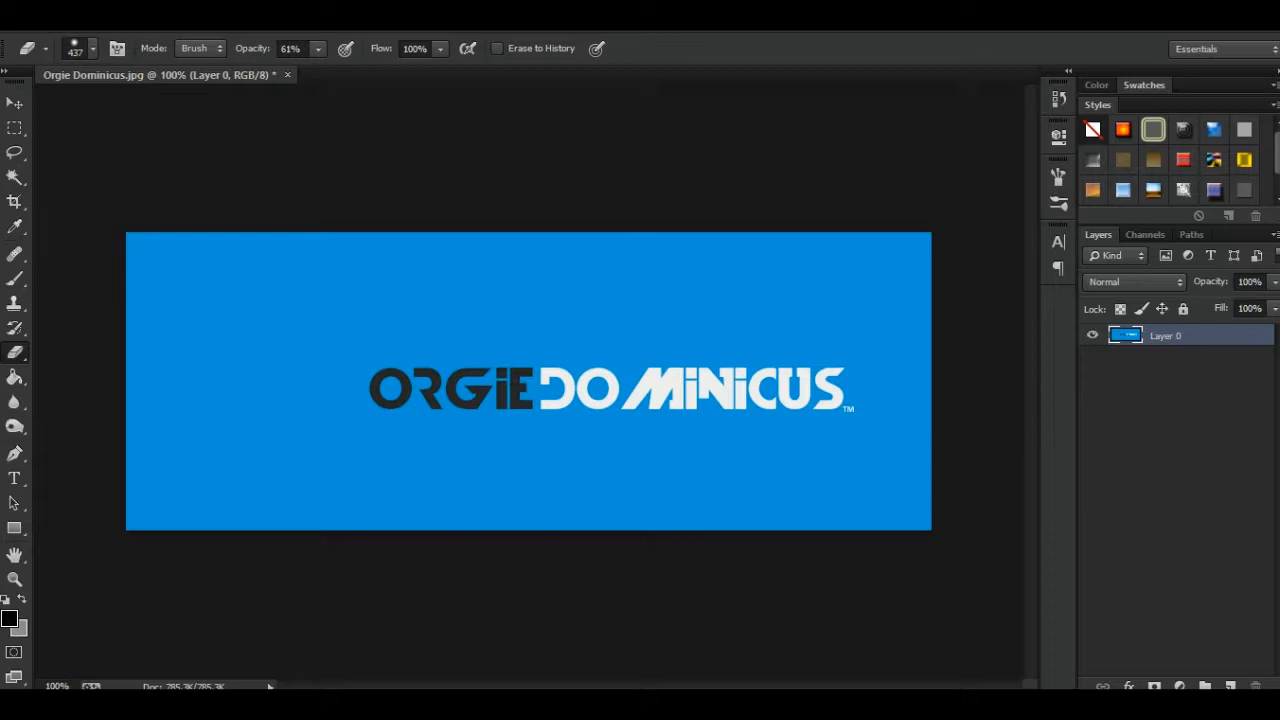
left_click_drag(387, 384, 528, 384)
mouse_move(355, 398)
left_mouse_down()
mouse_move(765, 382)
mouse_move(845, 392)
mouse_move(862, 410)
left_mouse_up()
mouse_move(205, 300)
left_mouse_down()
mouse_move(178, 268)
mouse_move(185, 465)
left_mouse_up()
left_click_drag(160, 290, 150, 470)
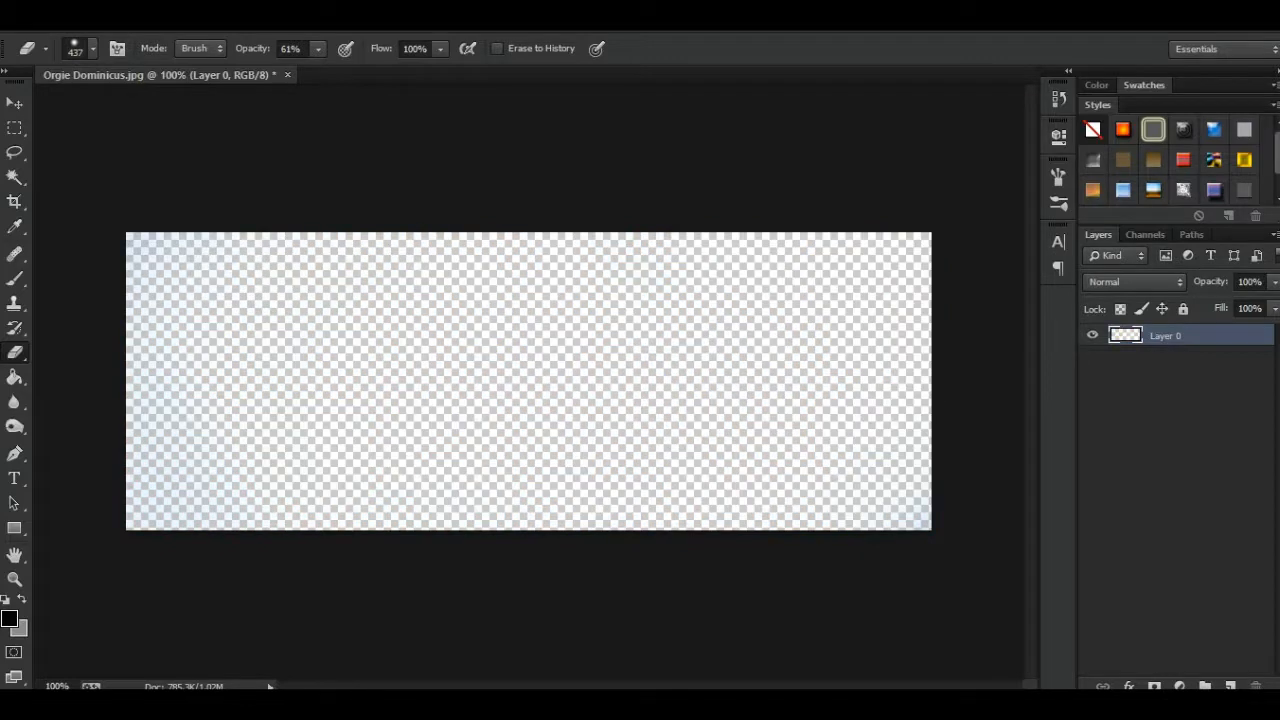
- Undo all the eraser strokes to restore the blue logo banner
key("ctrl+alt+z")
key("ctrl+alt+z")
key("ctrl+alt+z")
key("ctrl+alt+z")
key("ctrl+alt+z")
key("ctrl+alt+z")
key("ctrl+alt+z")
key("ctrl+alt+z")
key("ctrl+alt+z")
key("ctrl+alt+z")
key("ctrl+alt+z")
key("ctrl+alt+z")
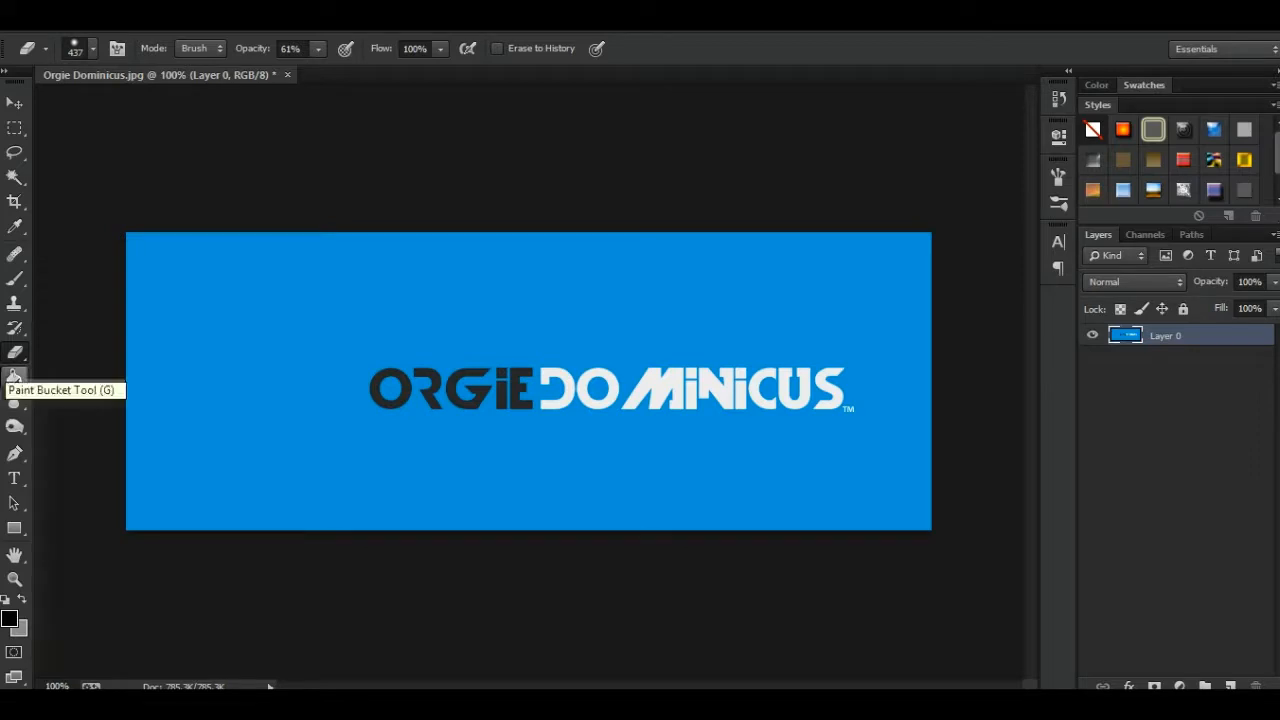
- Activate the Paint Bucket Tool and set the foreground color to yellow
left_click(14, 377)
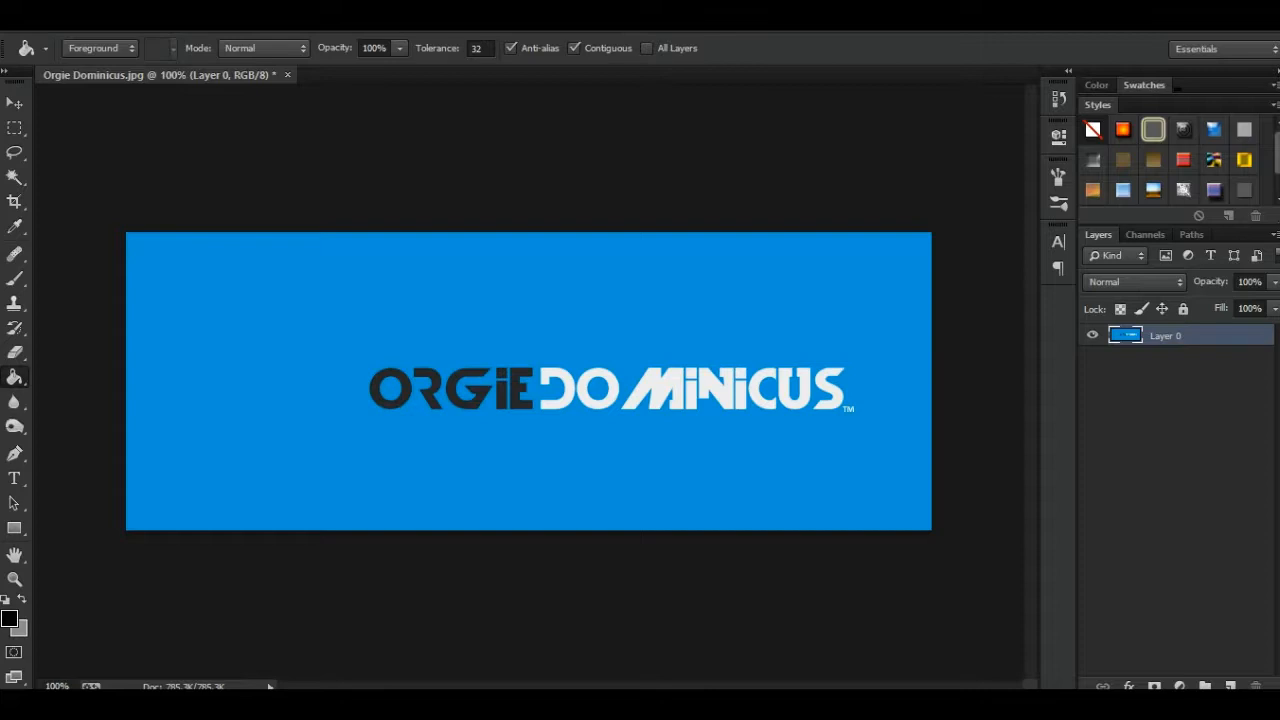
left_click(9, 618)
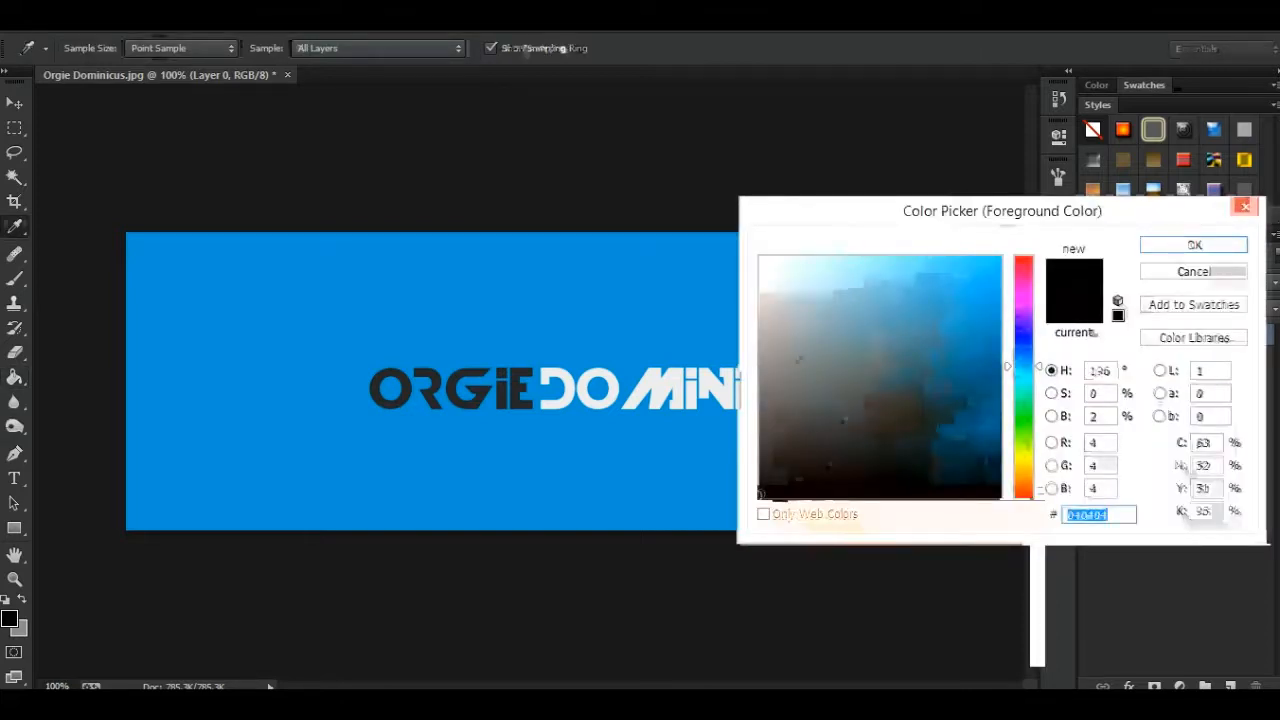
type("fffc00")
key("Return")
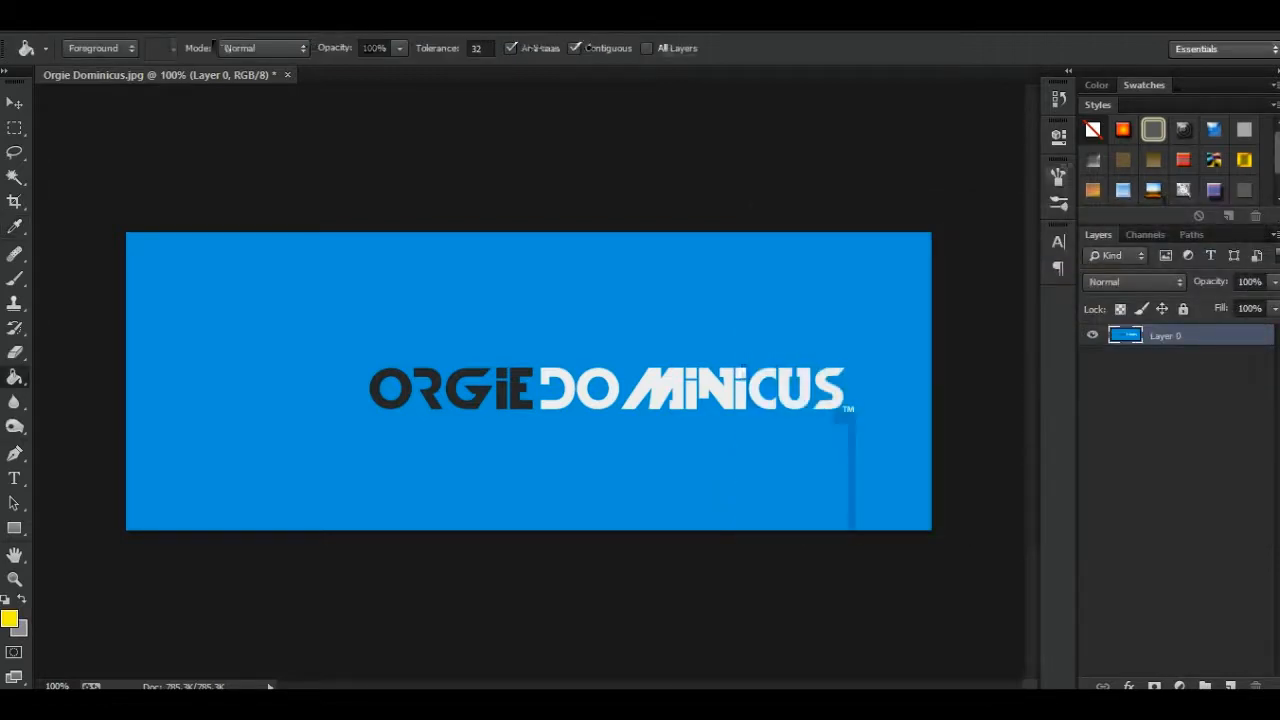
- Select the entire image and fill the blue background and the blue centers of both letters O with yellow
key("ctrl+a")
left_click(520, 465)
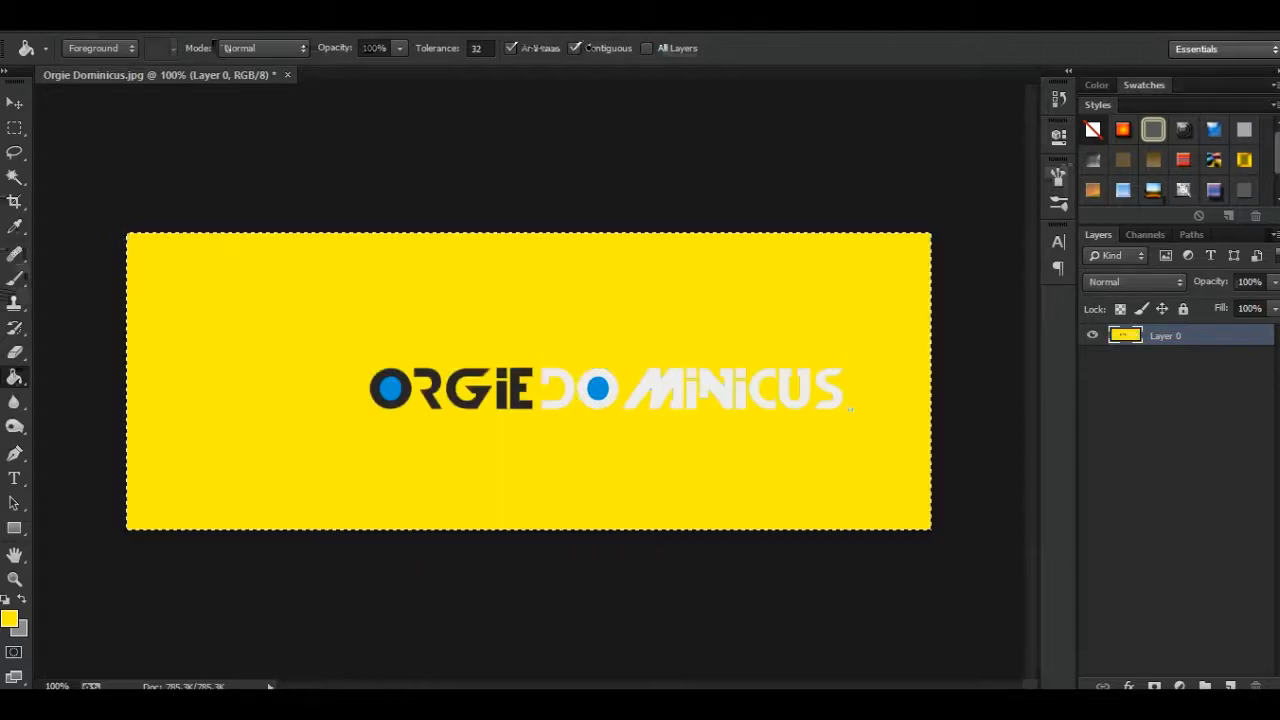
left_click(598, 389)
left_click(390, 389)
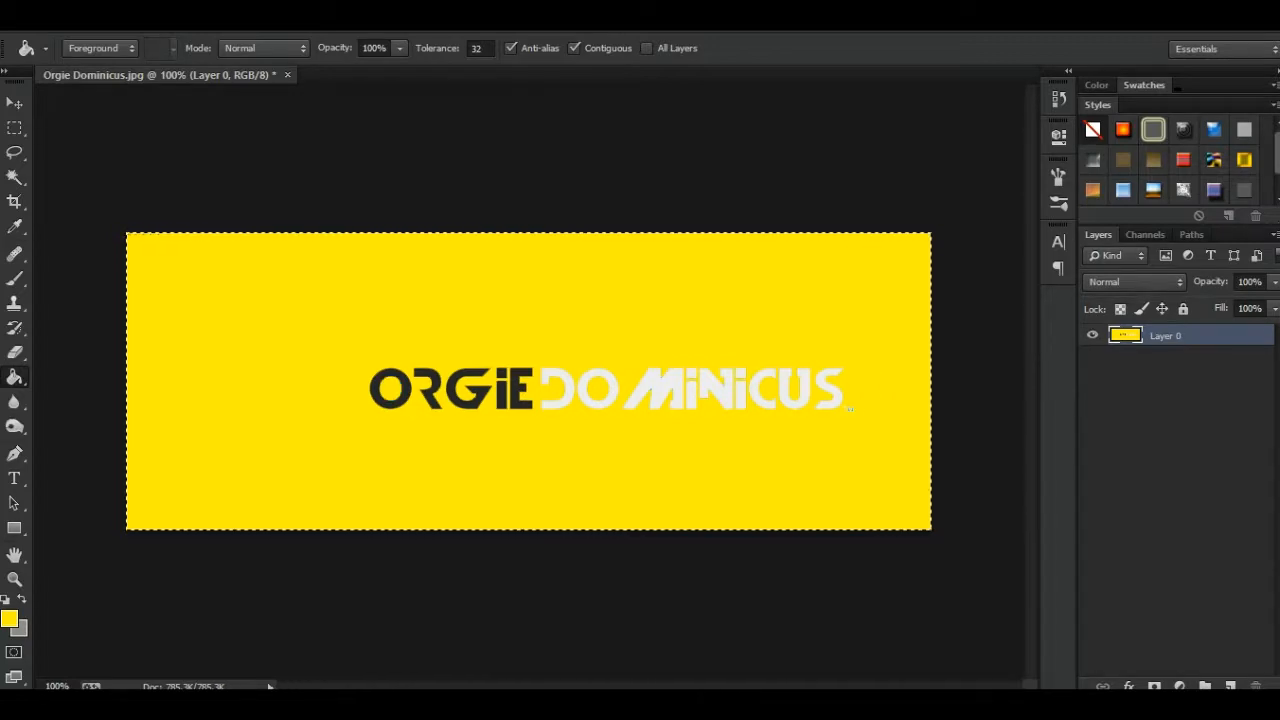
- Undo the yellow fills, clear the selection and keep the Paint Bucket Tool active
key("ctrl+d")
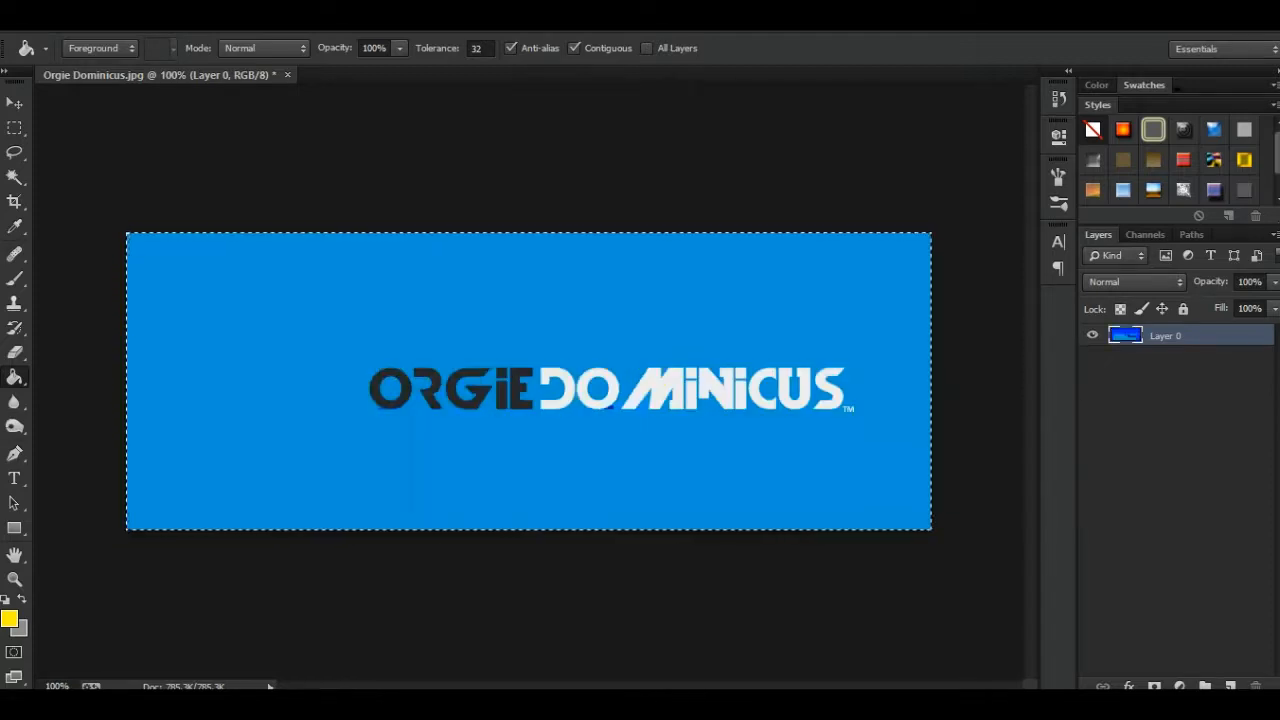
key("ctrl+d")
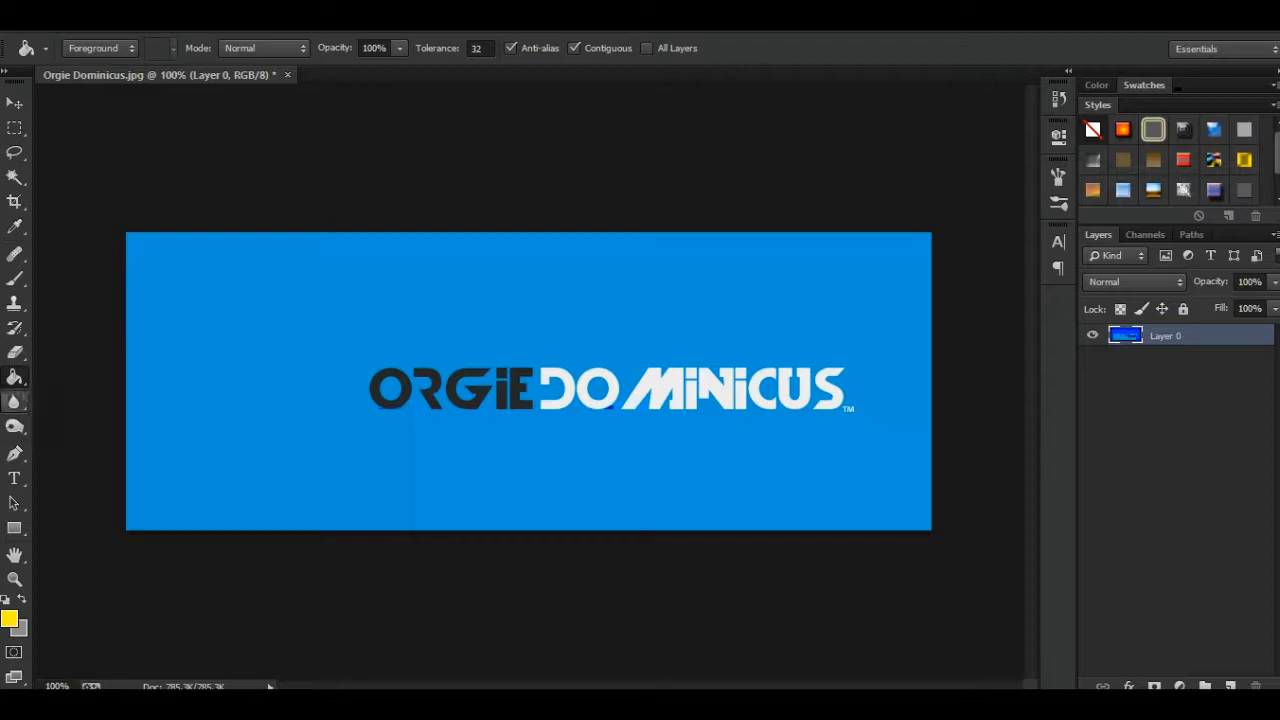
left_click(14, 377)
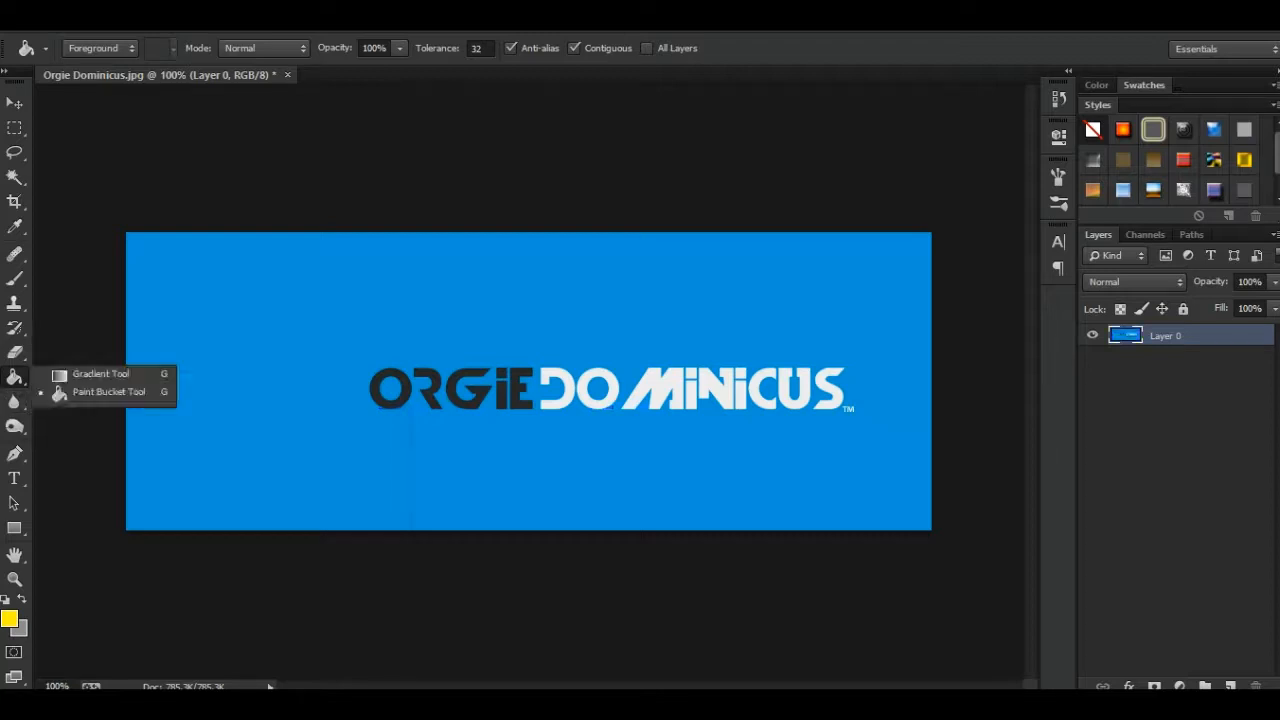
left_click(108, 392)
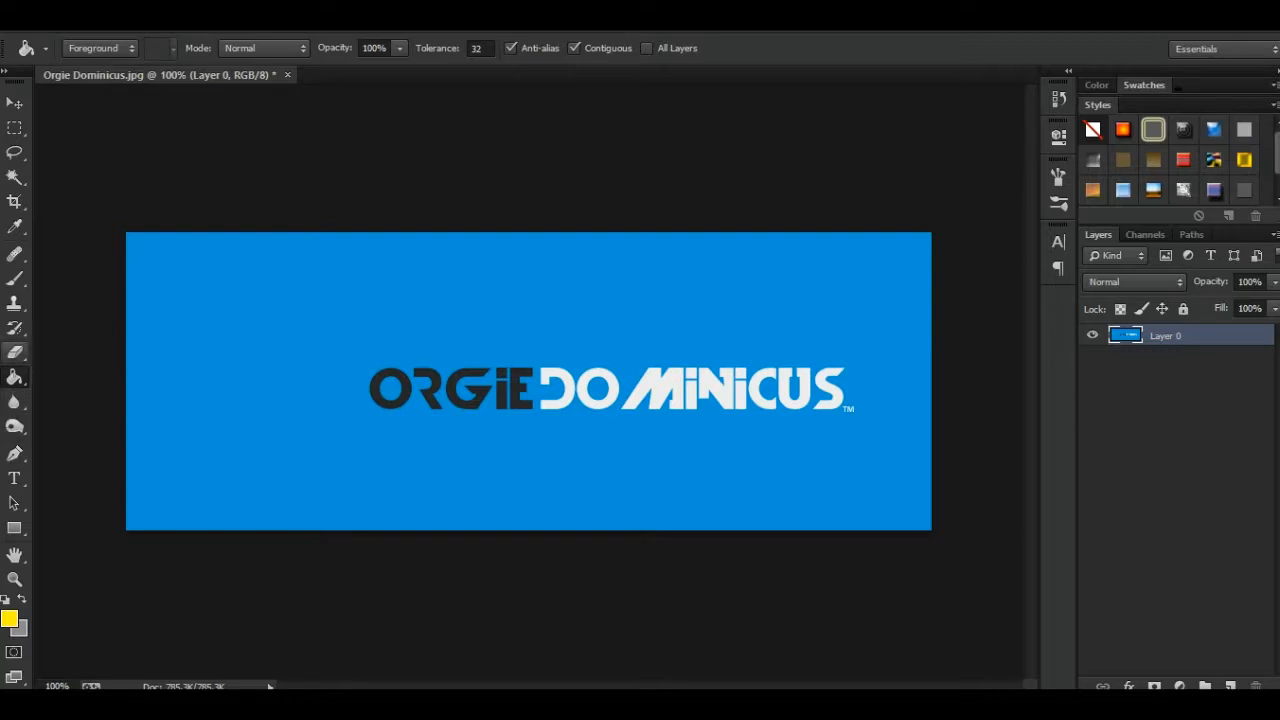
- Blur the logo lettering with the Blur Tool at 15% strength and undo the blur strokes
left_click(14, 401)
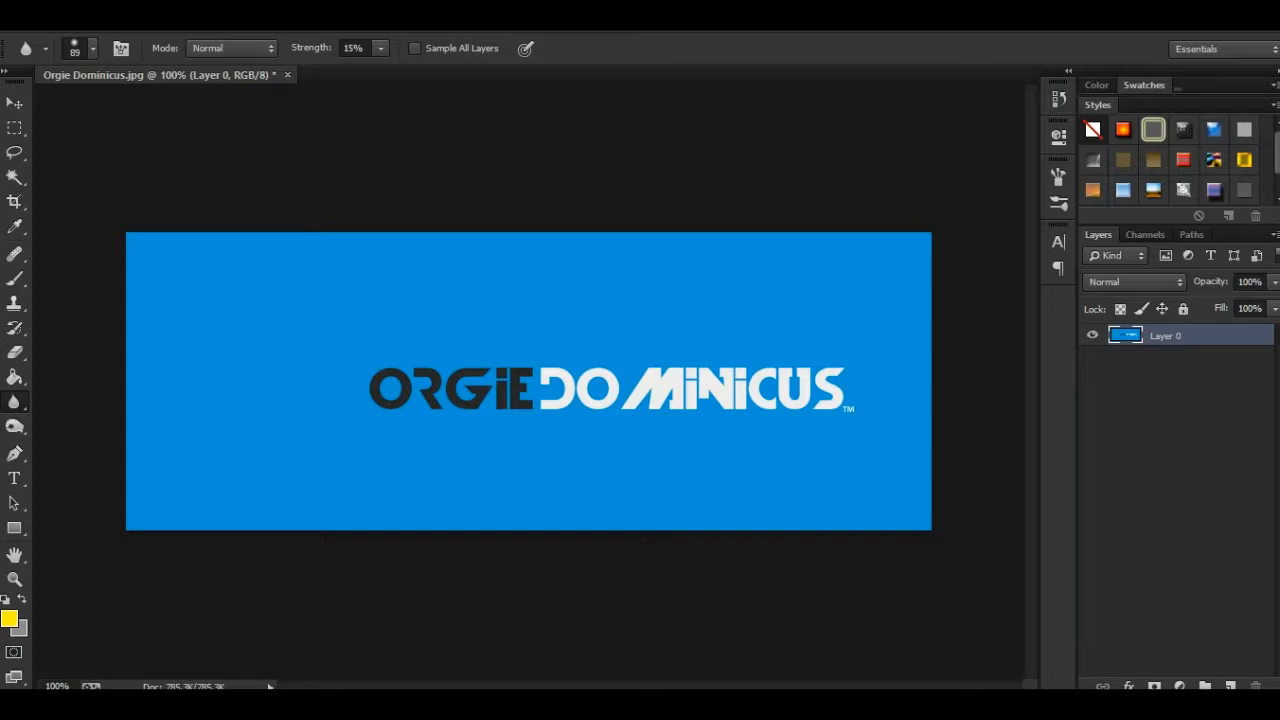
mouse_move(842, 402)
left_mouse_down()
mouse_move(797, 388)
mouse_move(502, 391)
mouse_move(515, 389)
left_mouse_up()
left_click_drag(425, 390, 386, 396)
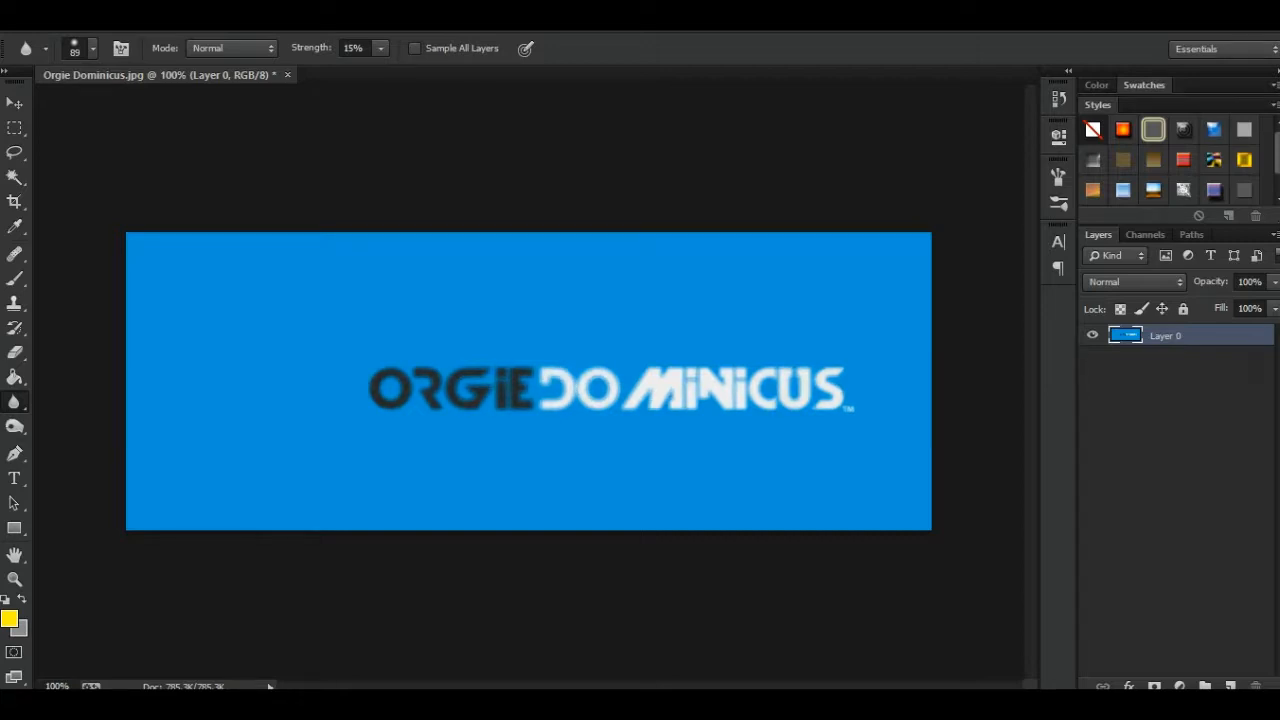
key("ctrl+z")
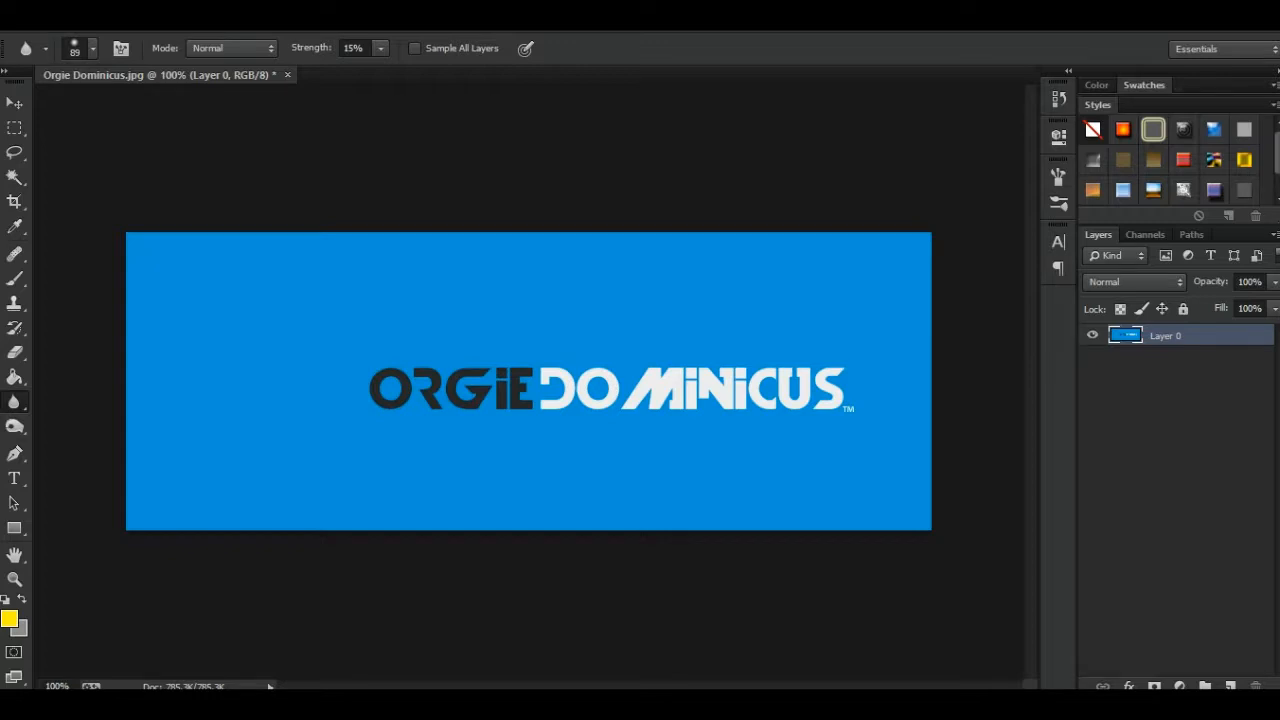
- Set the Blur Tool's strength to 34% and look through the available Blur filters without applying one
left_click(381, 48)
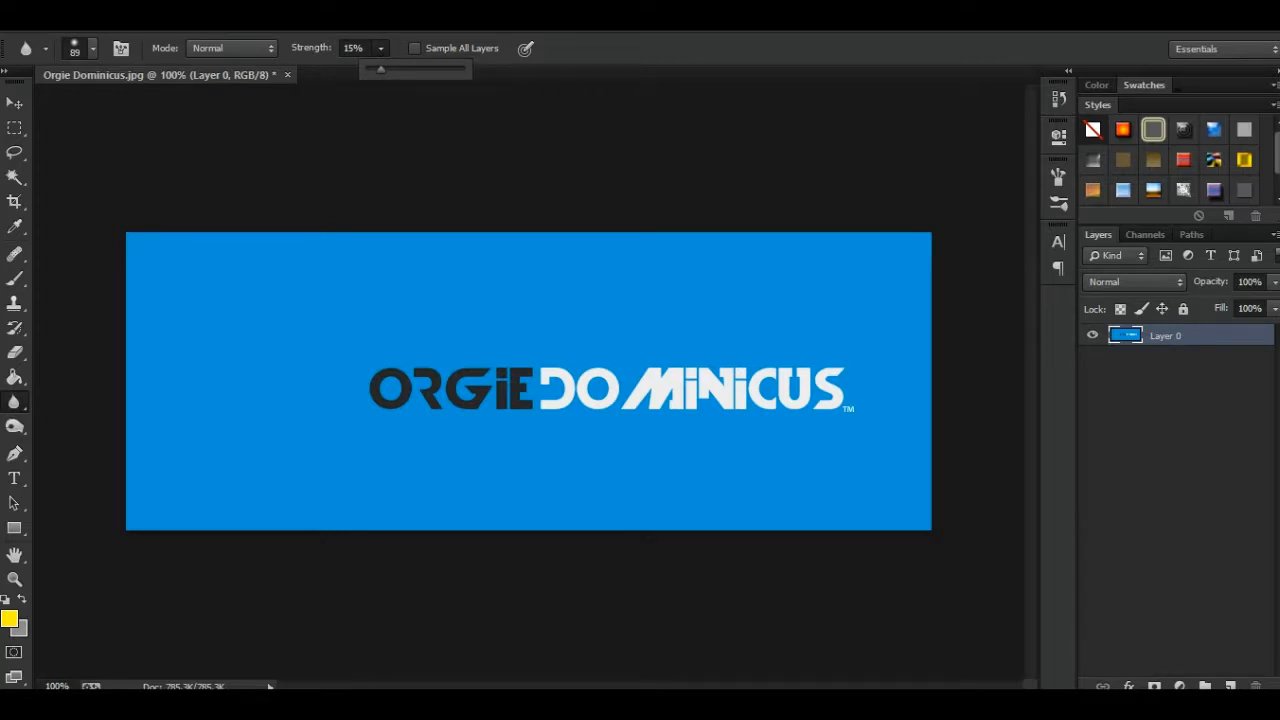
mouse_move(380, 69)
left_mouse_down()
mouse_move(468, 69)
mouse_move(400, 69)
left_mouse_up()
left_click(298, 20)
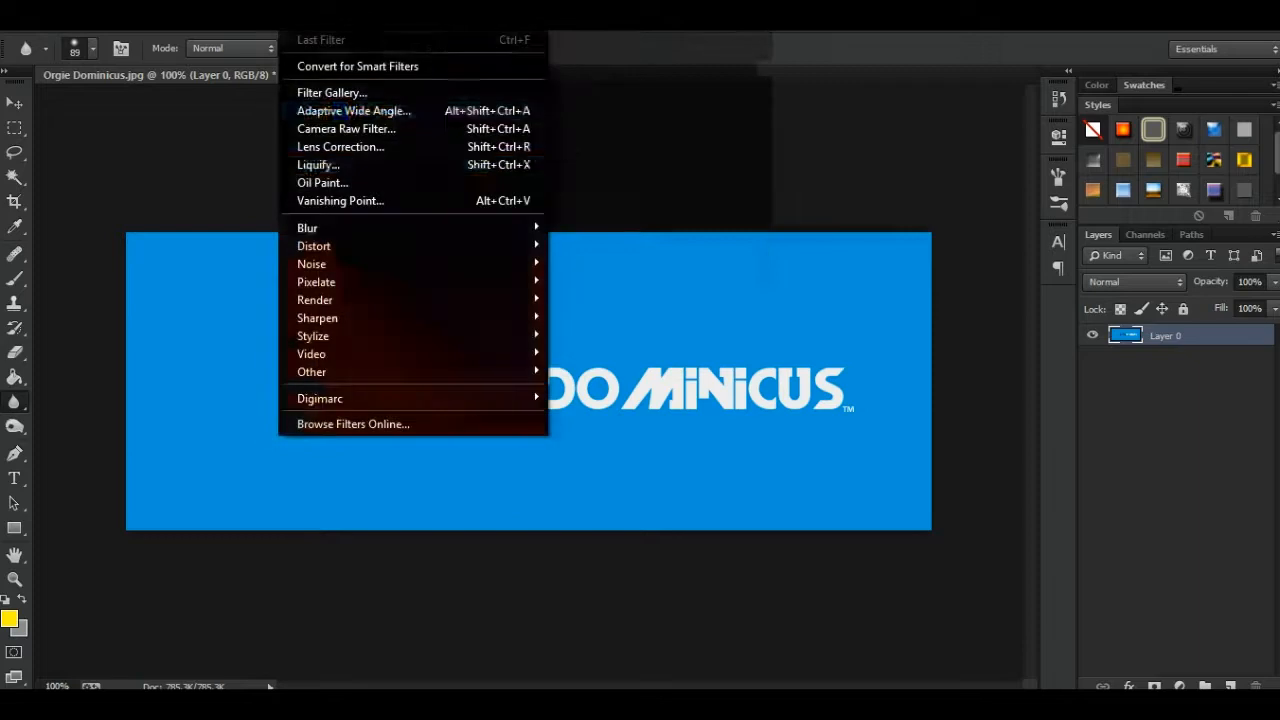
mouse_move(320, 228)
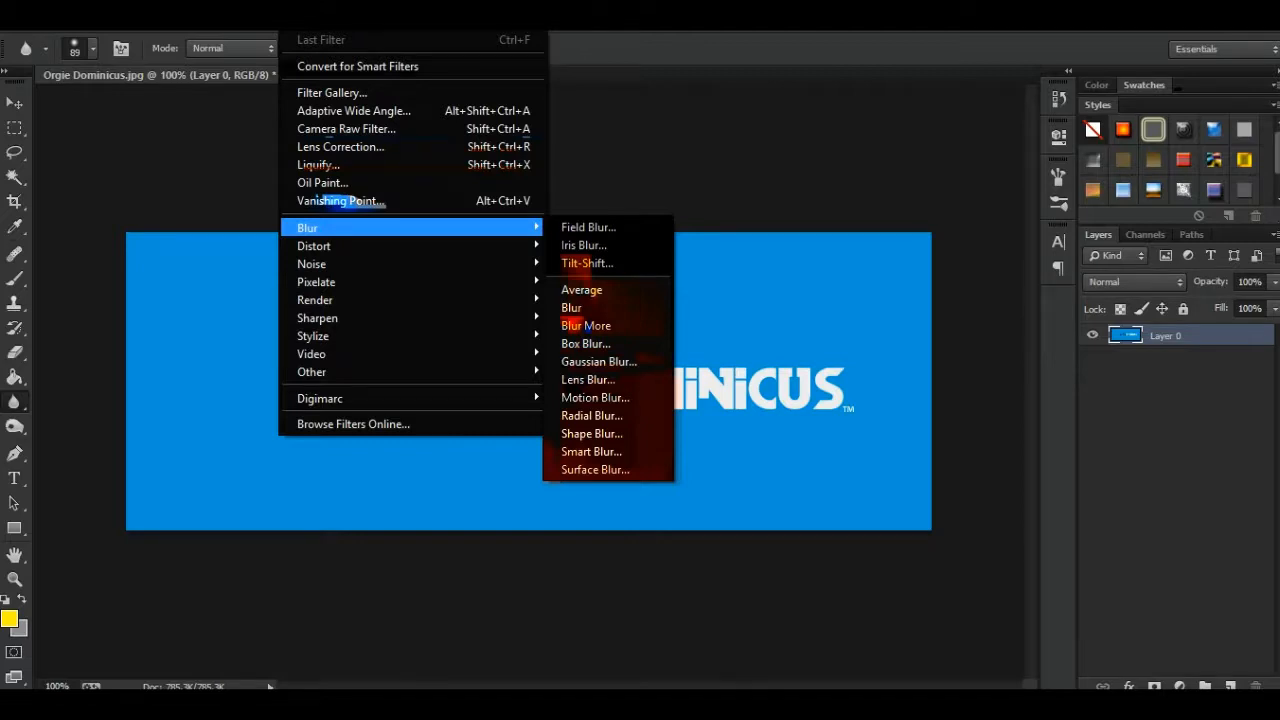
key("Escape")
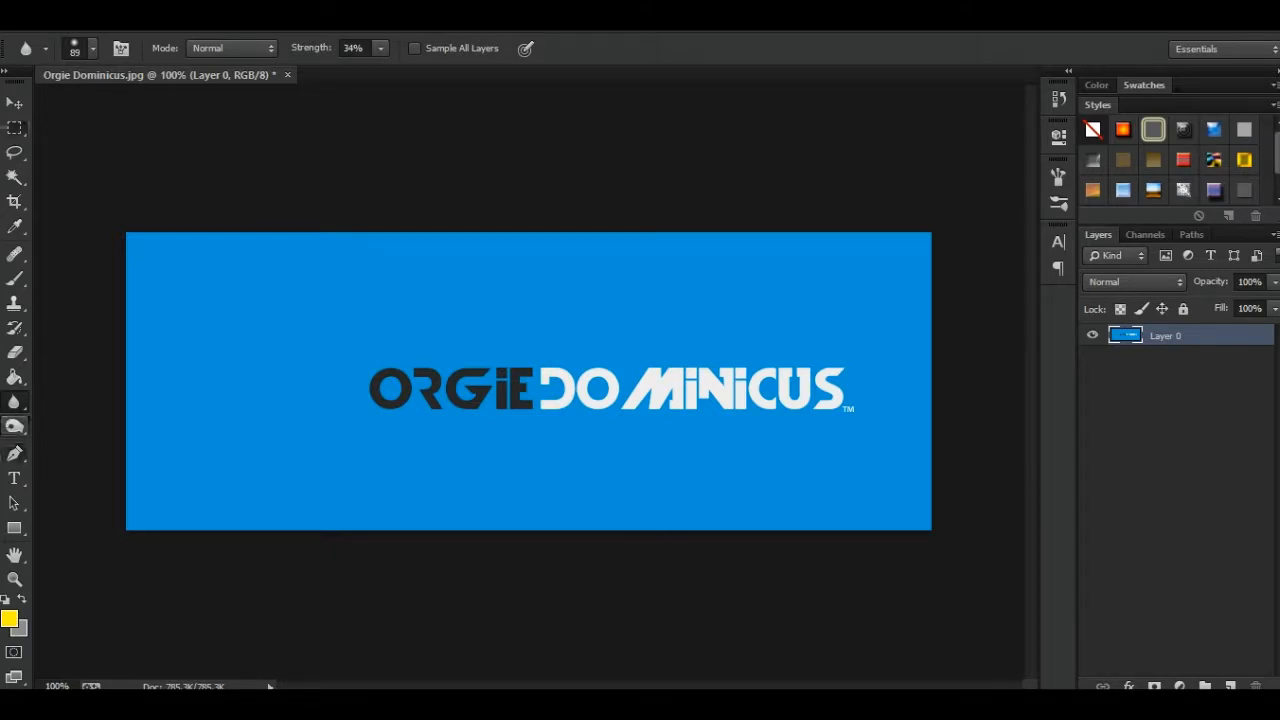
- Darken the blue background around the white DOMINICUS lettering with the Burn Tool, using the Midtones range at 20% exposure
left_click(15, 427)
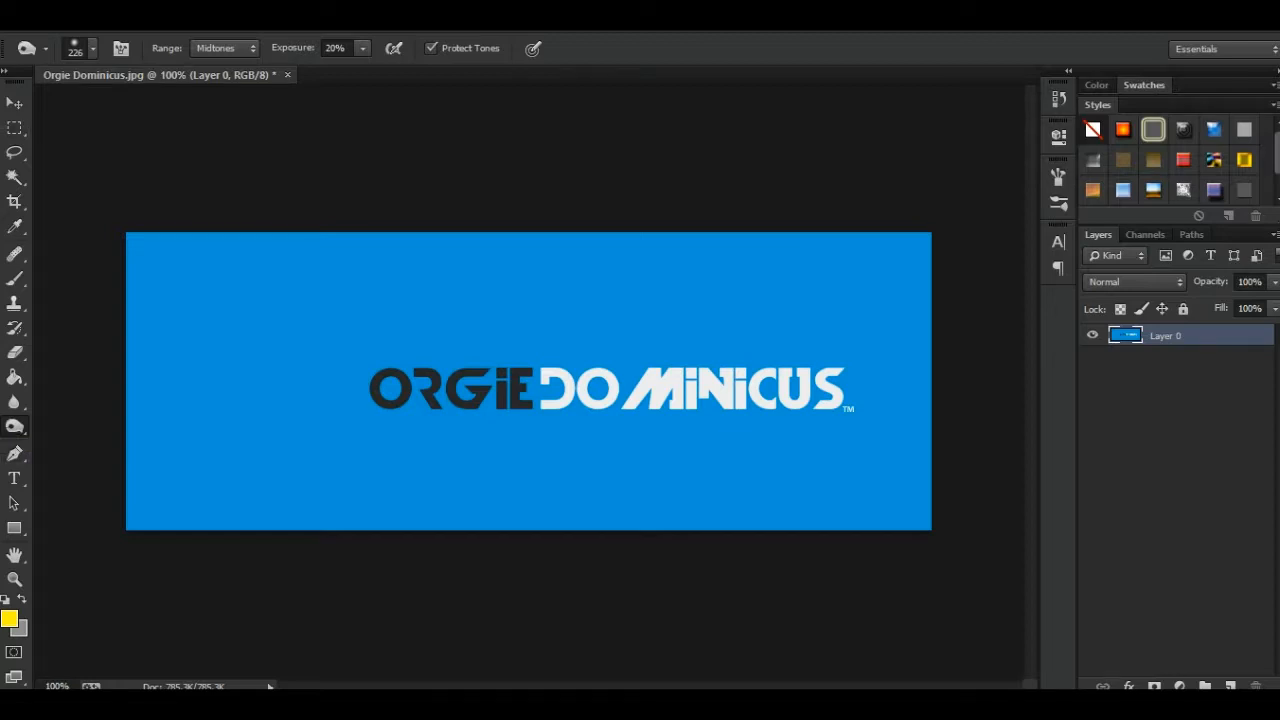
right_click(15, 427)
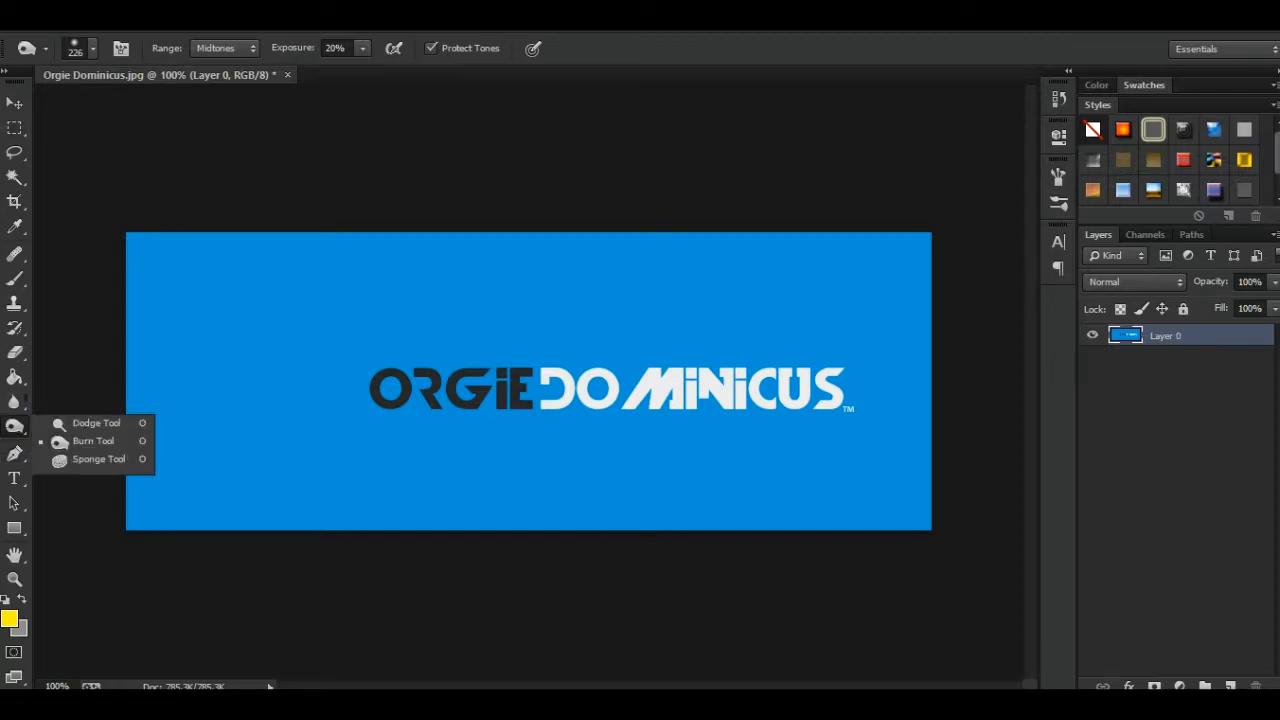
key("Escape")
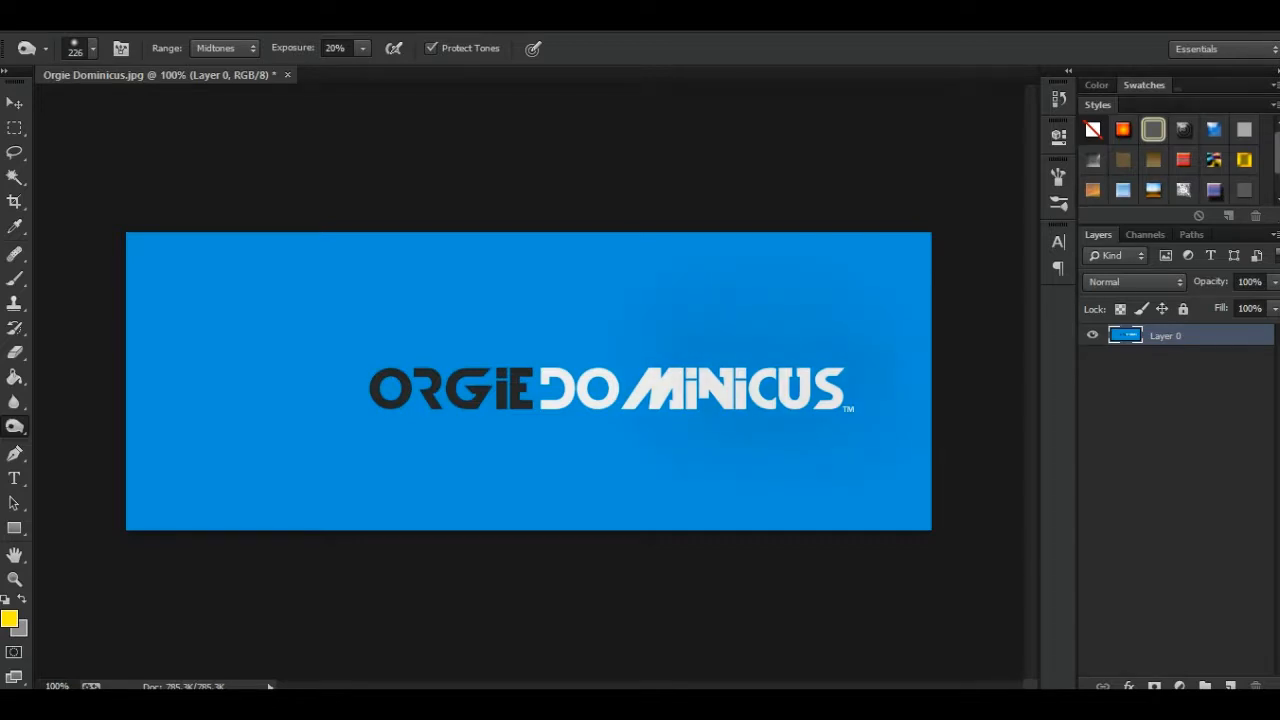
- Set the Burn Tool's range to Shadows, darken the black ORGIE lettering and undo the stroke
left_click(219, 48)
left_click(210, 67)
mouse_move(460, 388)
left_mouse_down()
mouse_move(515, 389)
mouse_move(425, 388)
left_mouse_up()
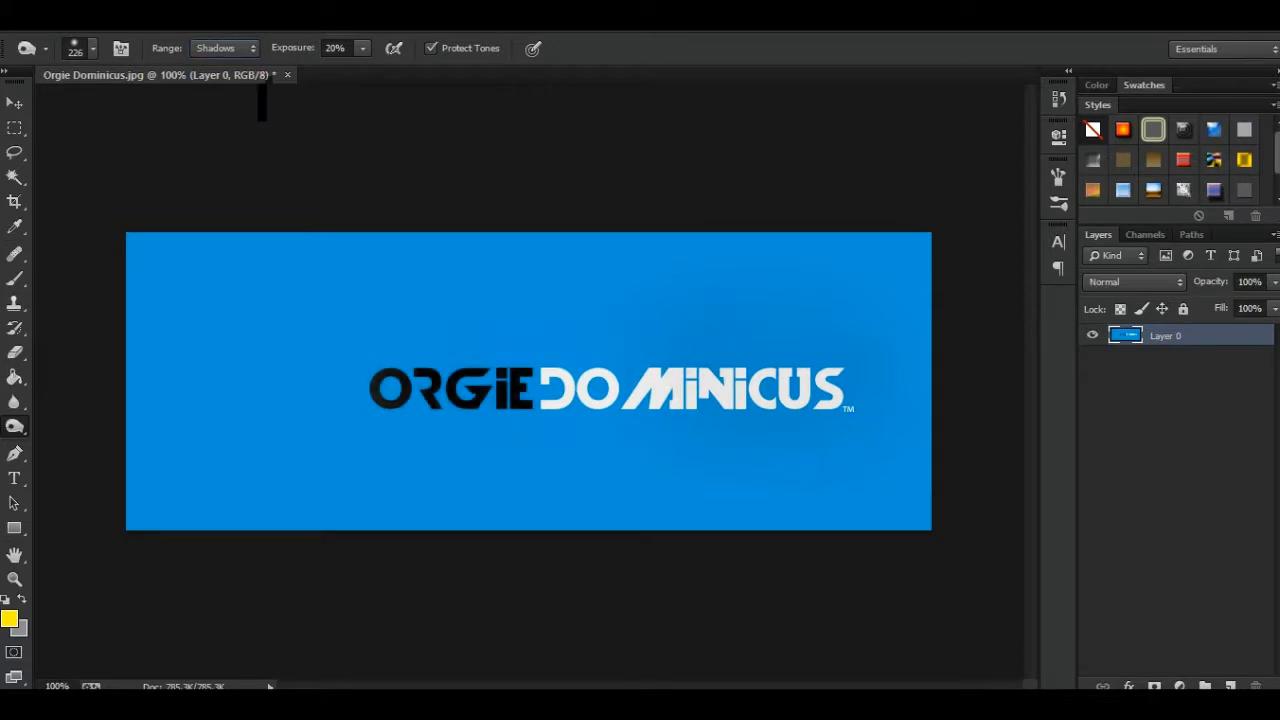
key("ctrl+z")
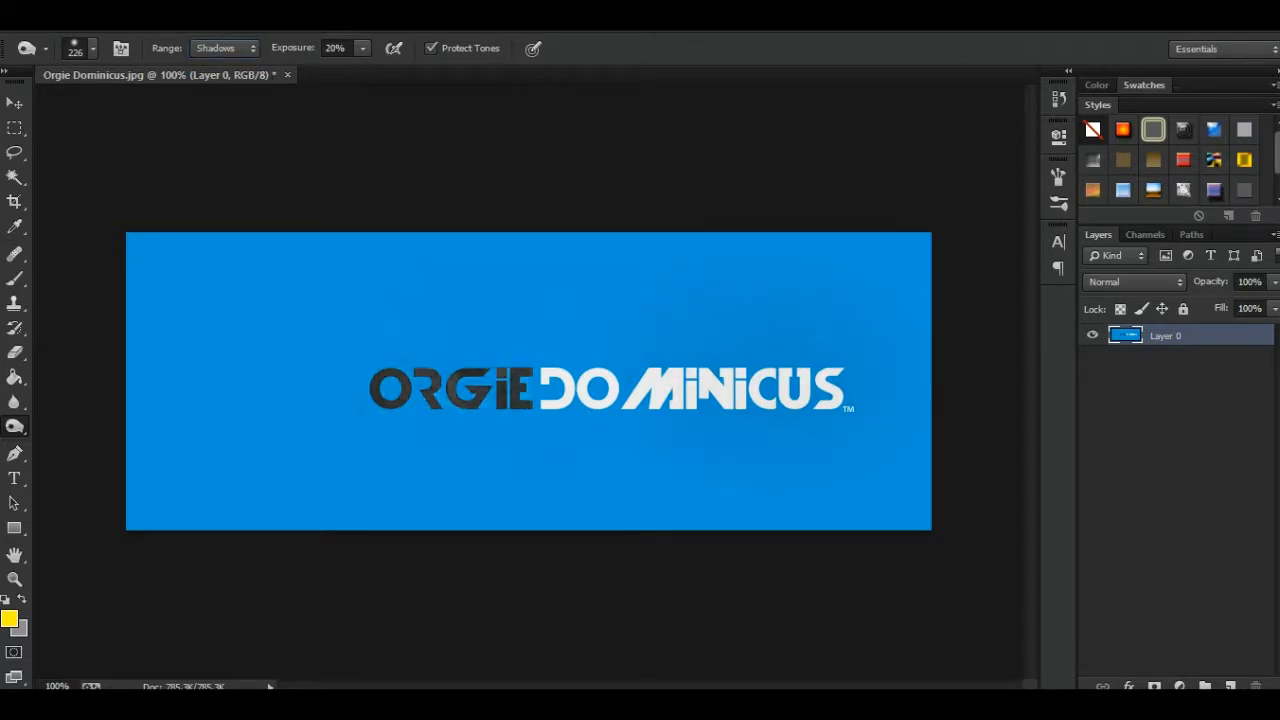
left_click(224, 48)
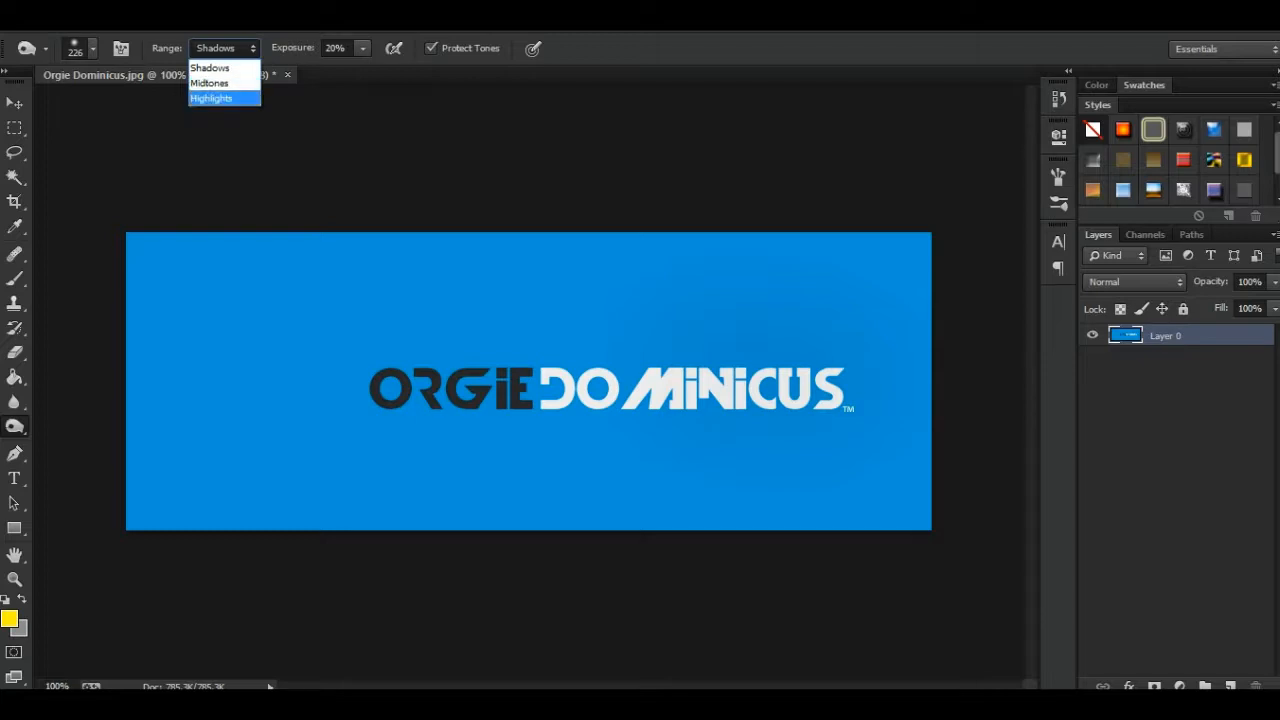
key("Escape")
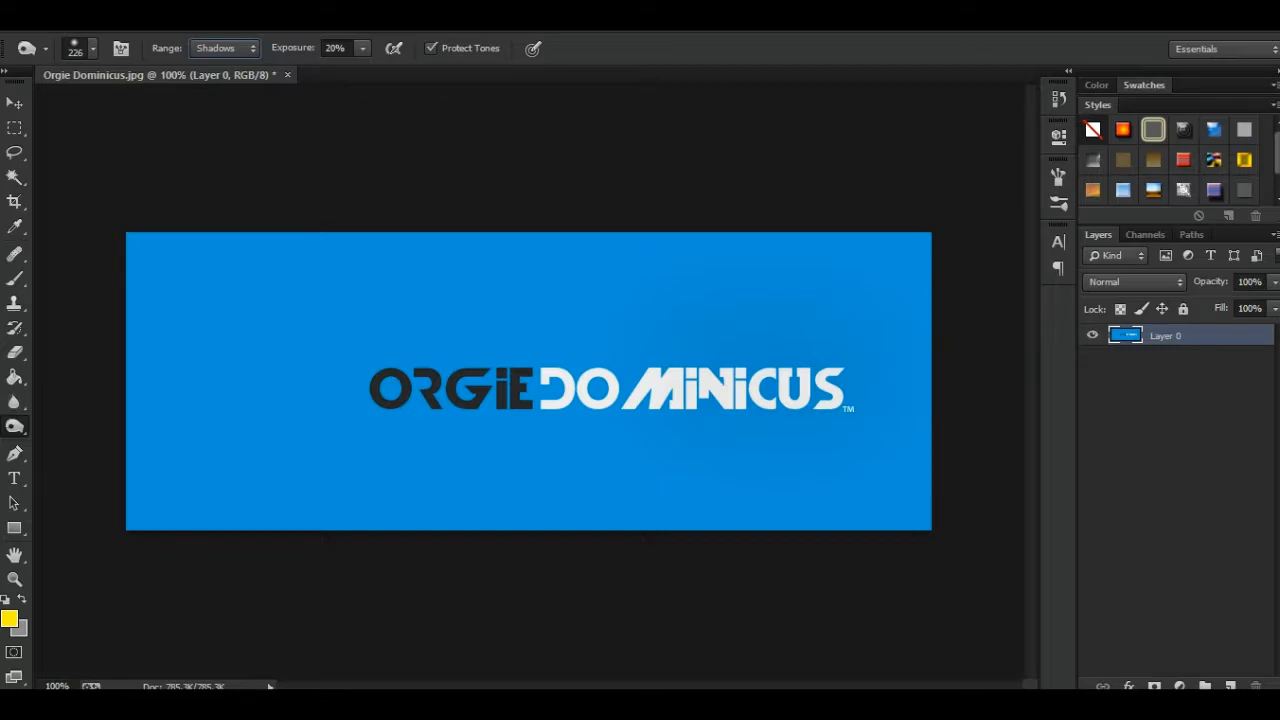
- Lighten the area above ORGIE with the Dodge Tool at 49% exposure in Midtones, and lighten the black lettering in the Shadows range
left_click(14, 426)
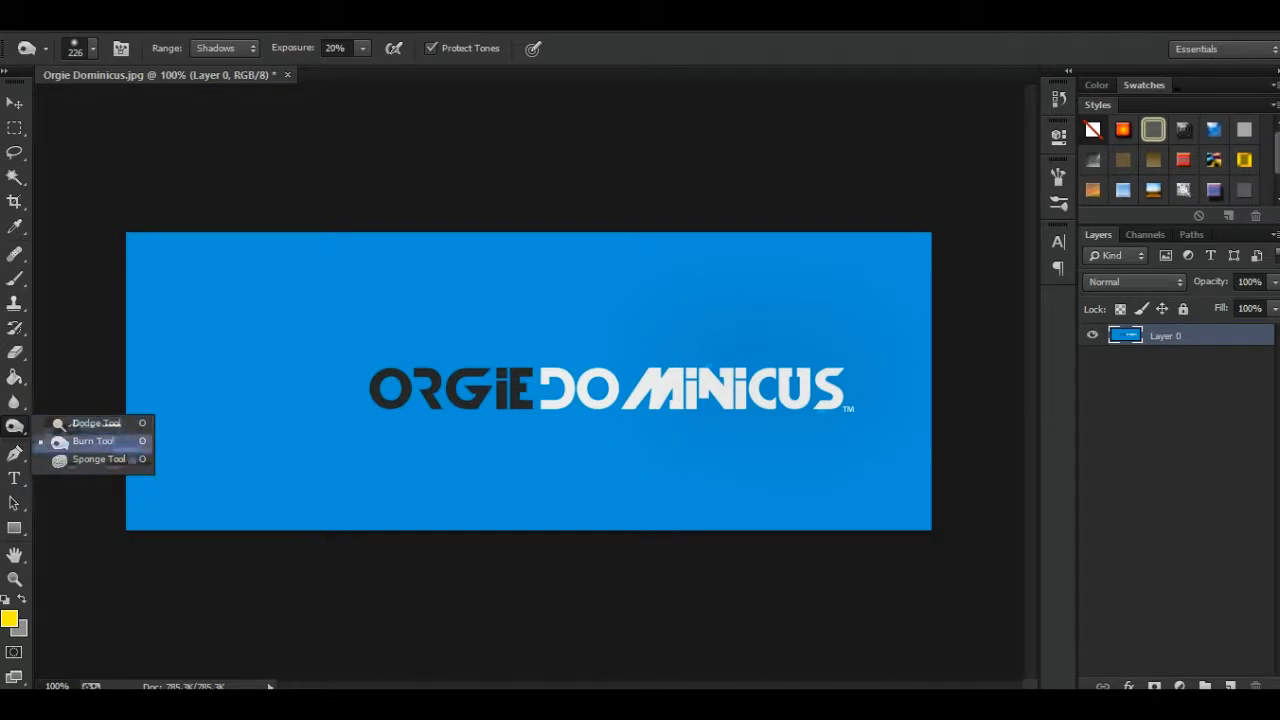
left_click(90, 423)
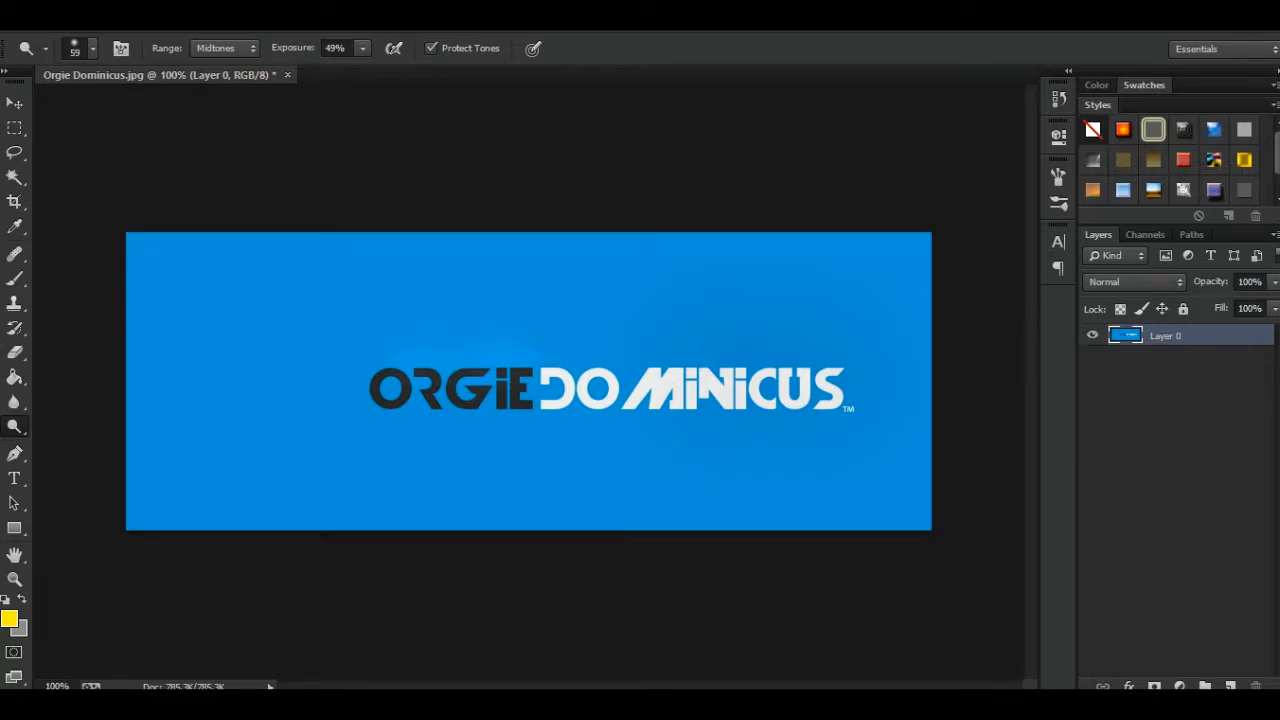
left_click(225, 48)
left_click(210, 67)
- Set the Dodge Tool's range to Highlights, brighten the background and white lettering with broad strokes, and undo them
left_click(225, 48)
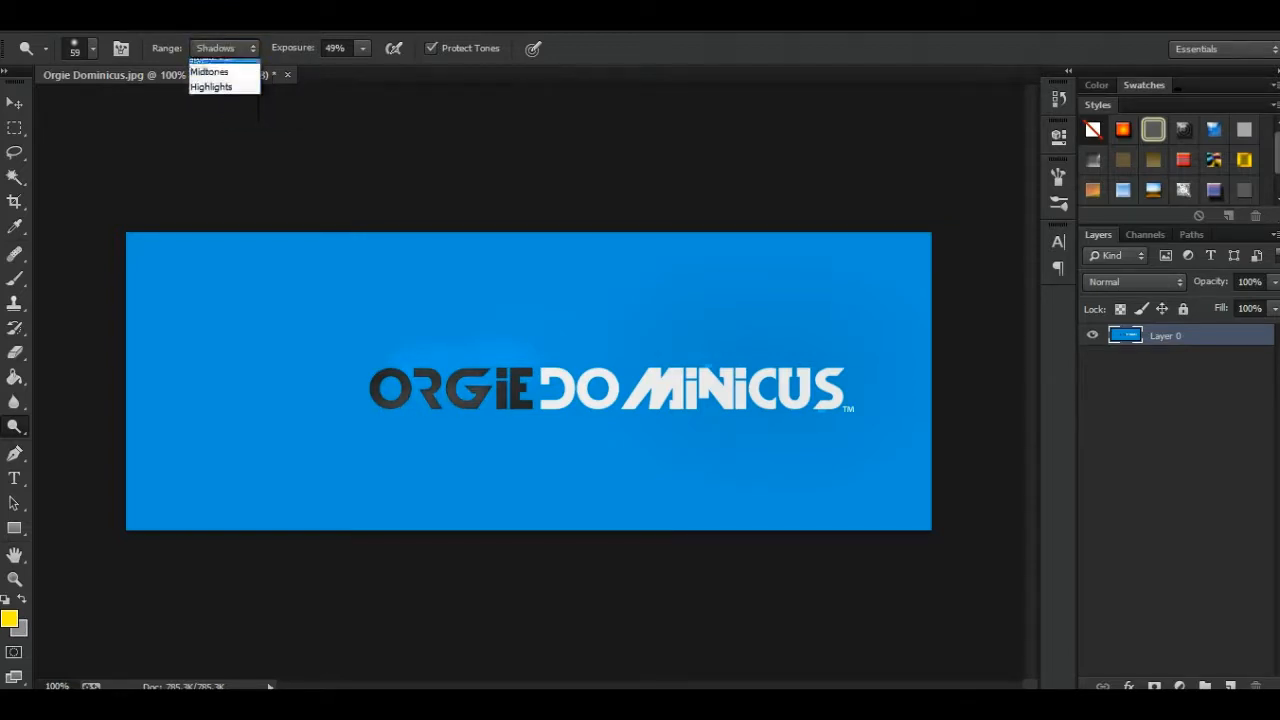
left_click(212, 72)
left_click(225, 48)
left_click(212, 91)
mouse_move(480, 385)
left_mouse_down()
mouse_move(560, 360)
mouse_move(705, 355)
mouse_move(345, 430)
mouse_move(775, 395)
left_mouse_up()
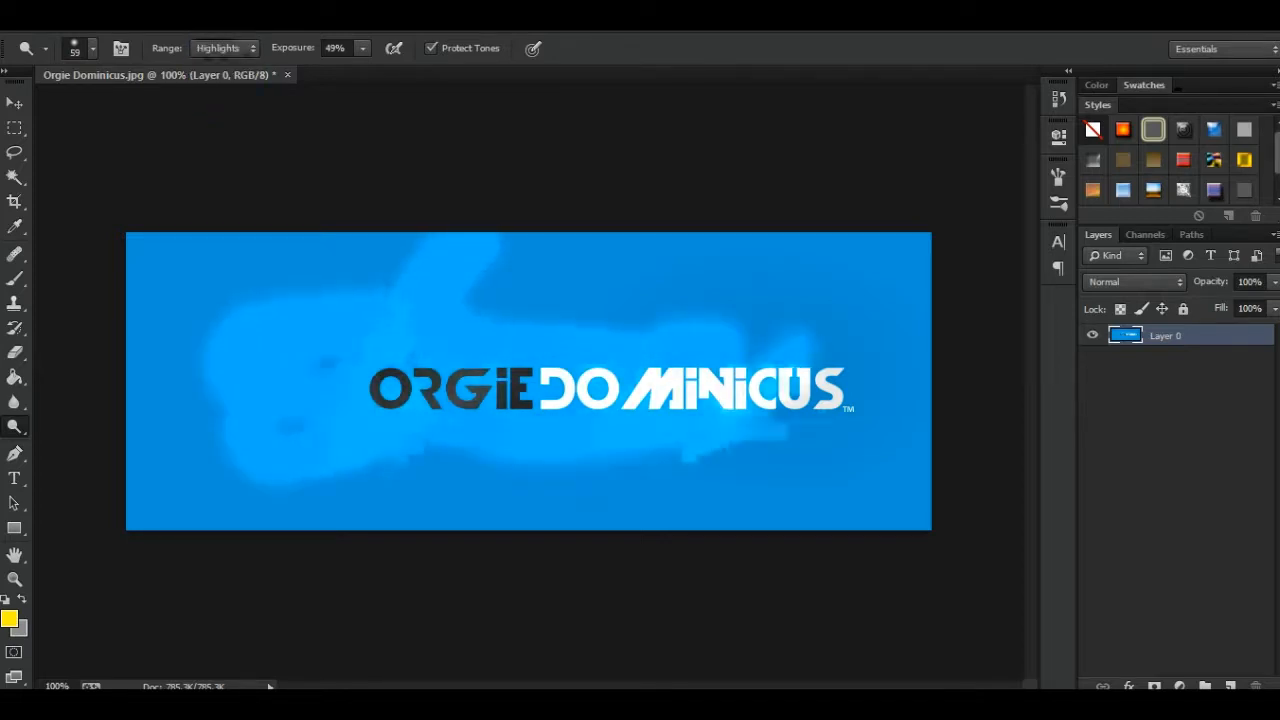
key("ctrl+z")
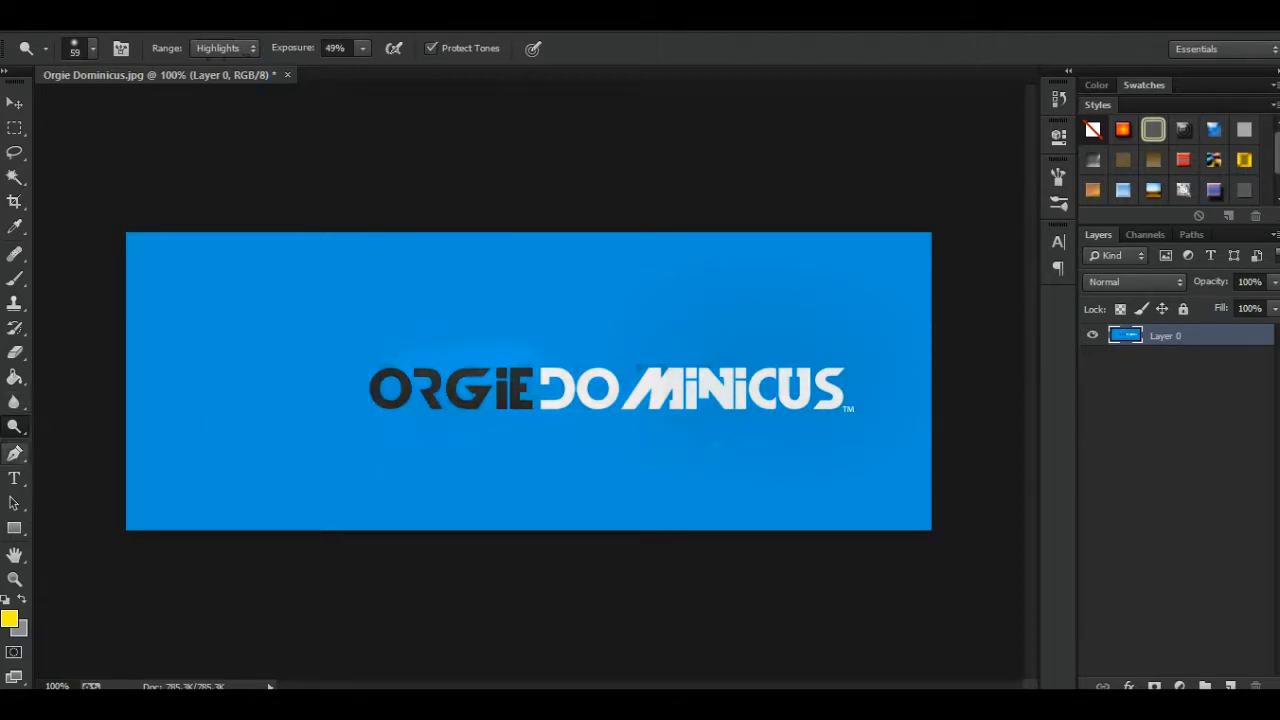
- Draw a curved trial path across the banner above the logo with the Pen Tool and delete the path
left_click(14, 453)
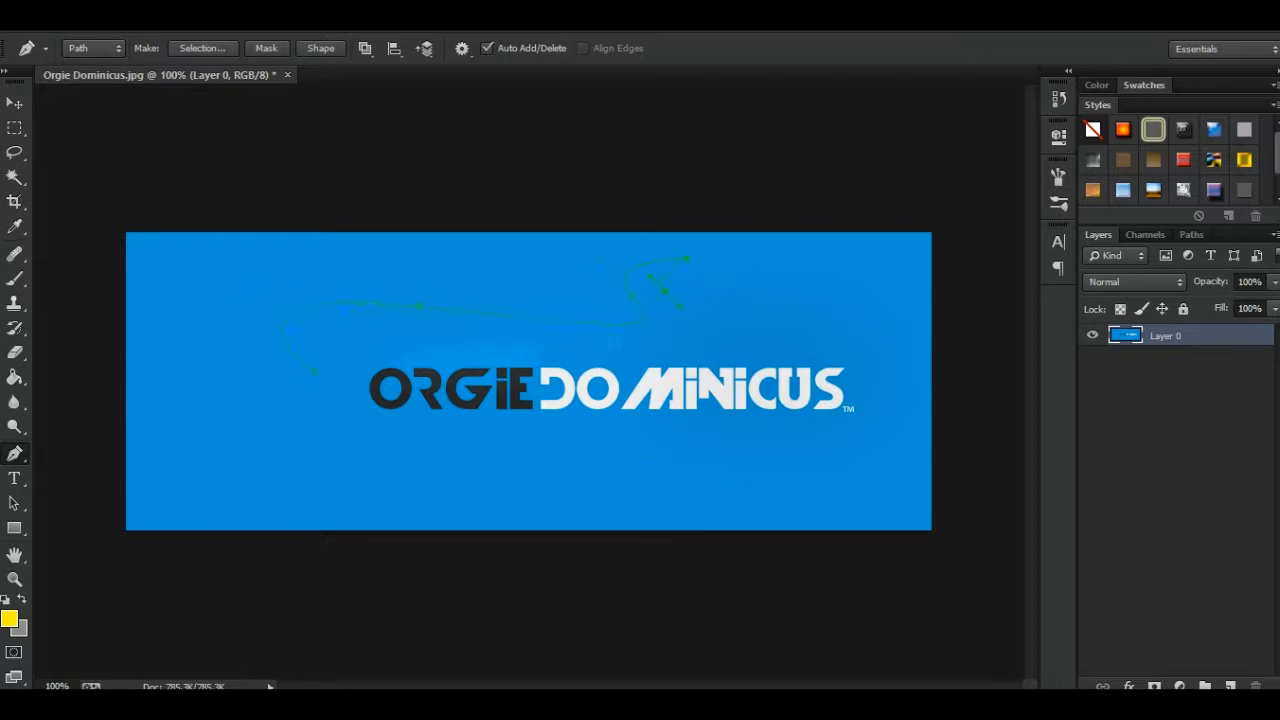
left_click_drag(650, 370, 712, 373)
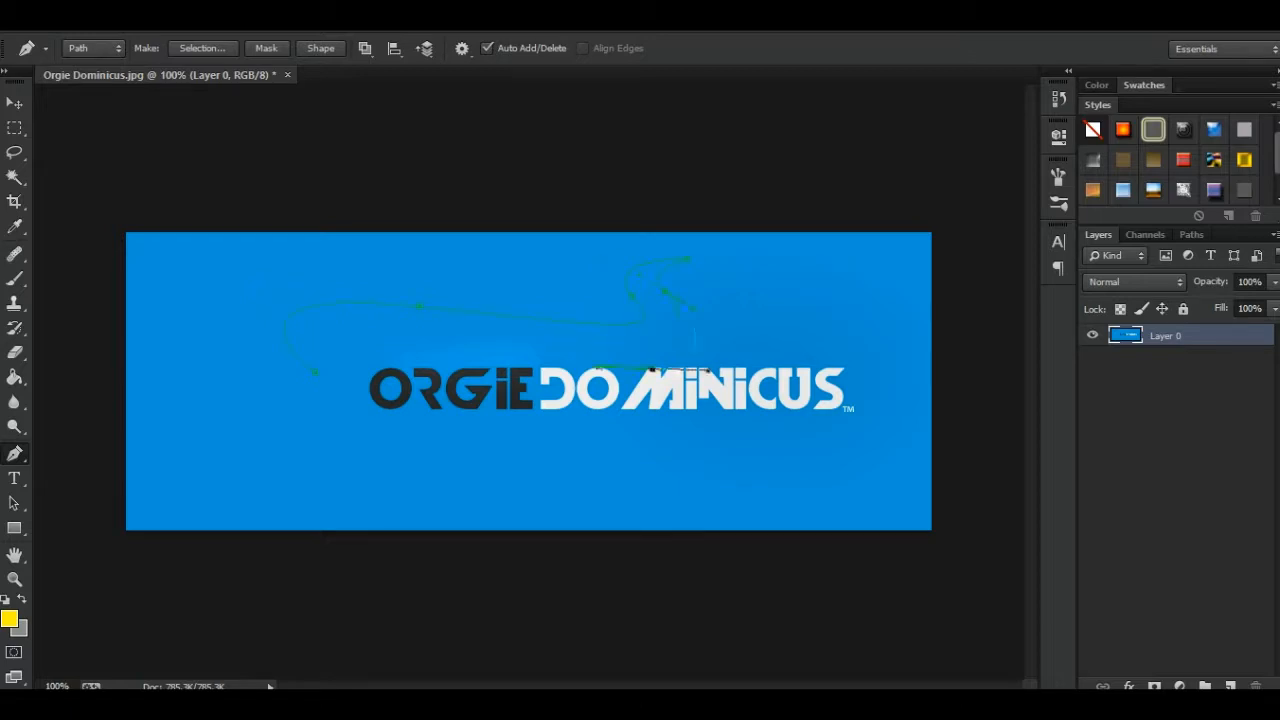
left_click_drag(333, 338, 346, 365)
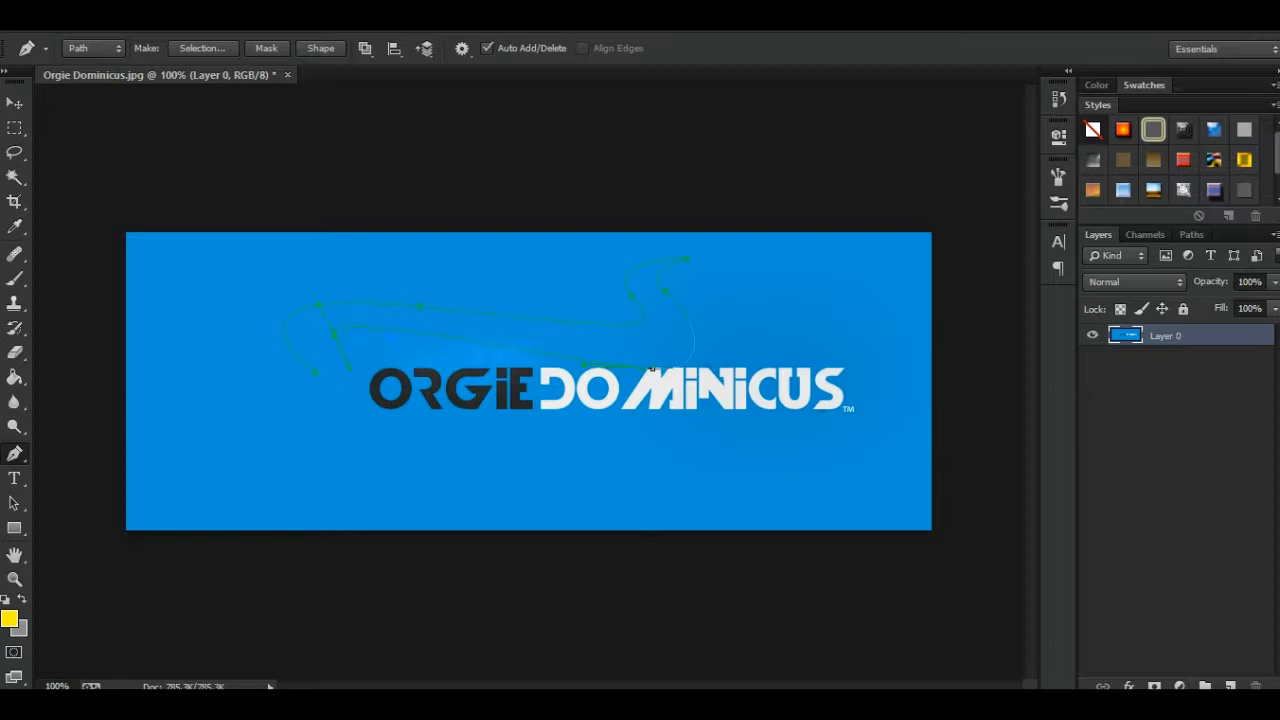
left_click_drag(412, 348, 410, 372)
right_click(512, 254)
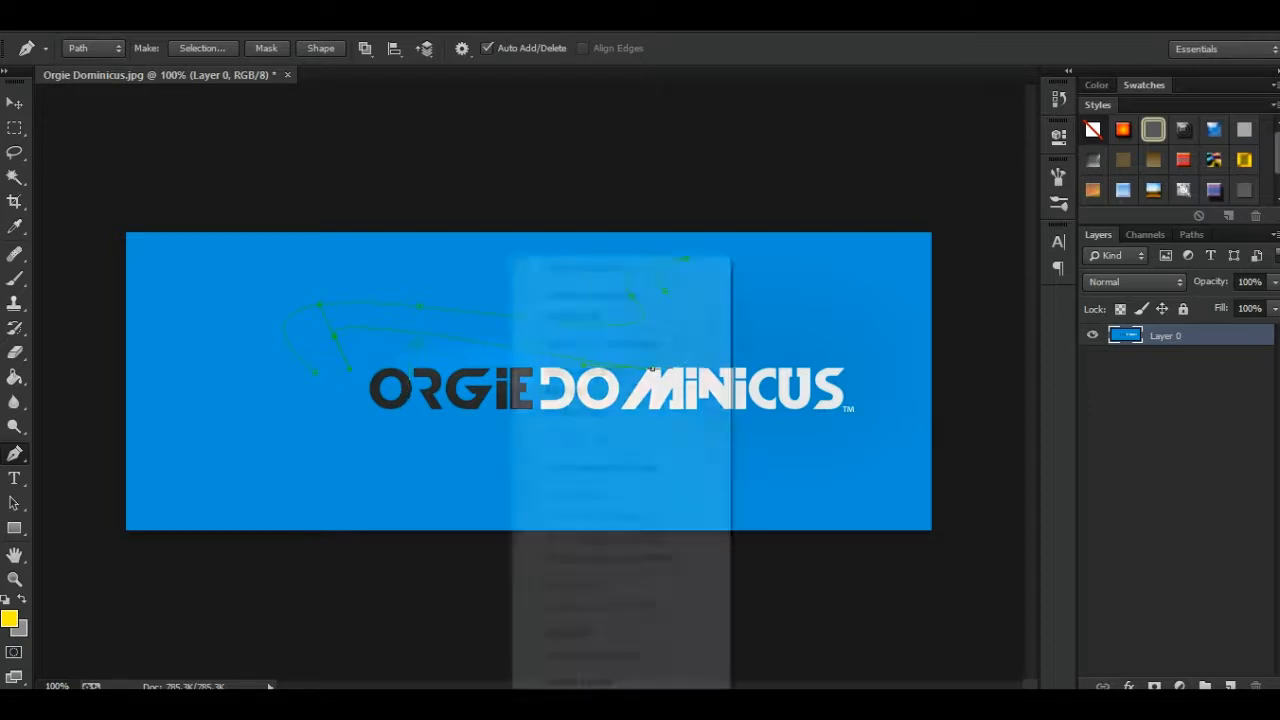
left_click(585, 313)
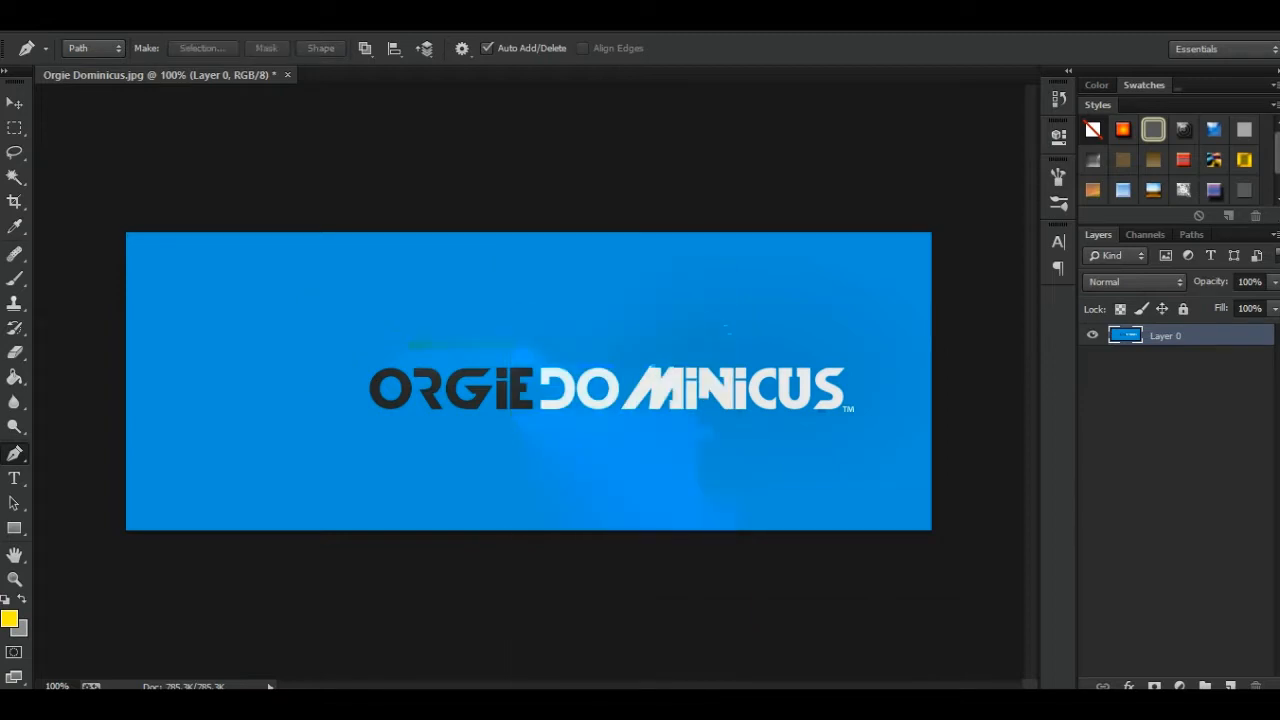
- Trace the outline of the black letter E in ORGIE with a closed, straight-edged Pen Tool path
key("ctrl+plus")
key("ctrl+plus")
key("ctrl+plus")
key("ctrl+plus")
left_click_drag(662, 408, 540, 418)
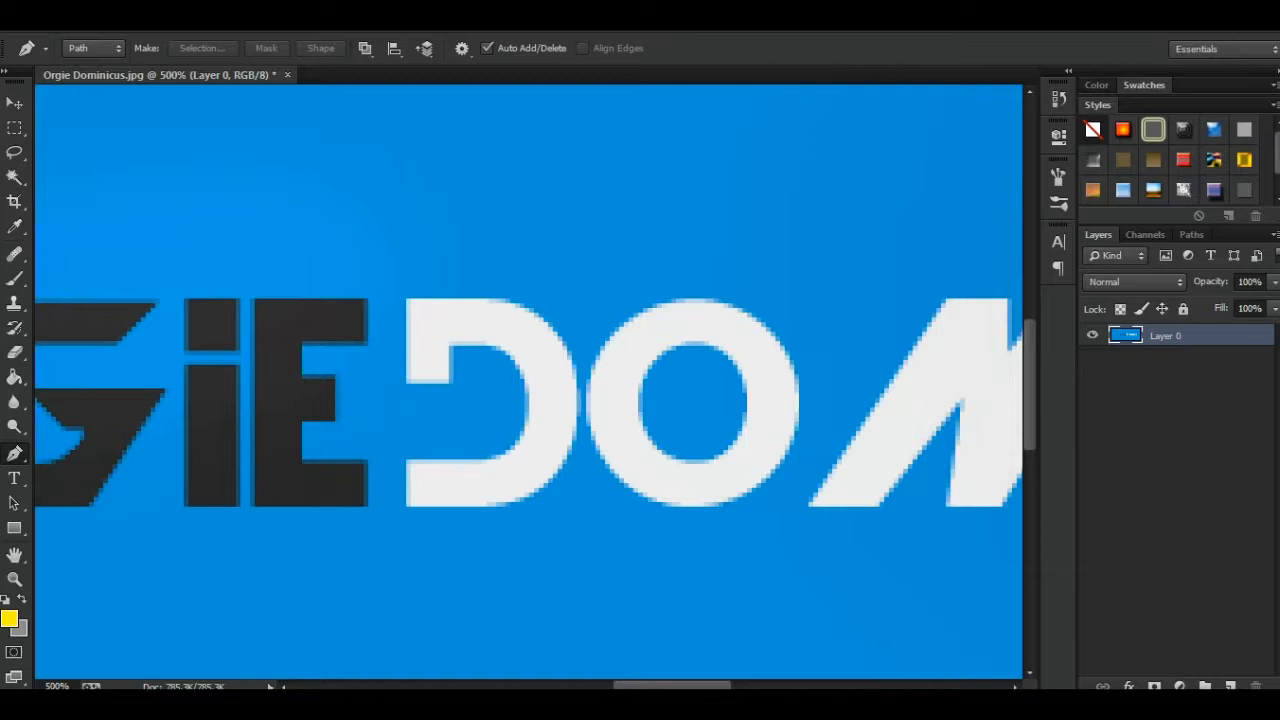
left_click(250, 298)
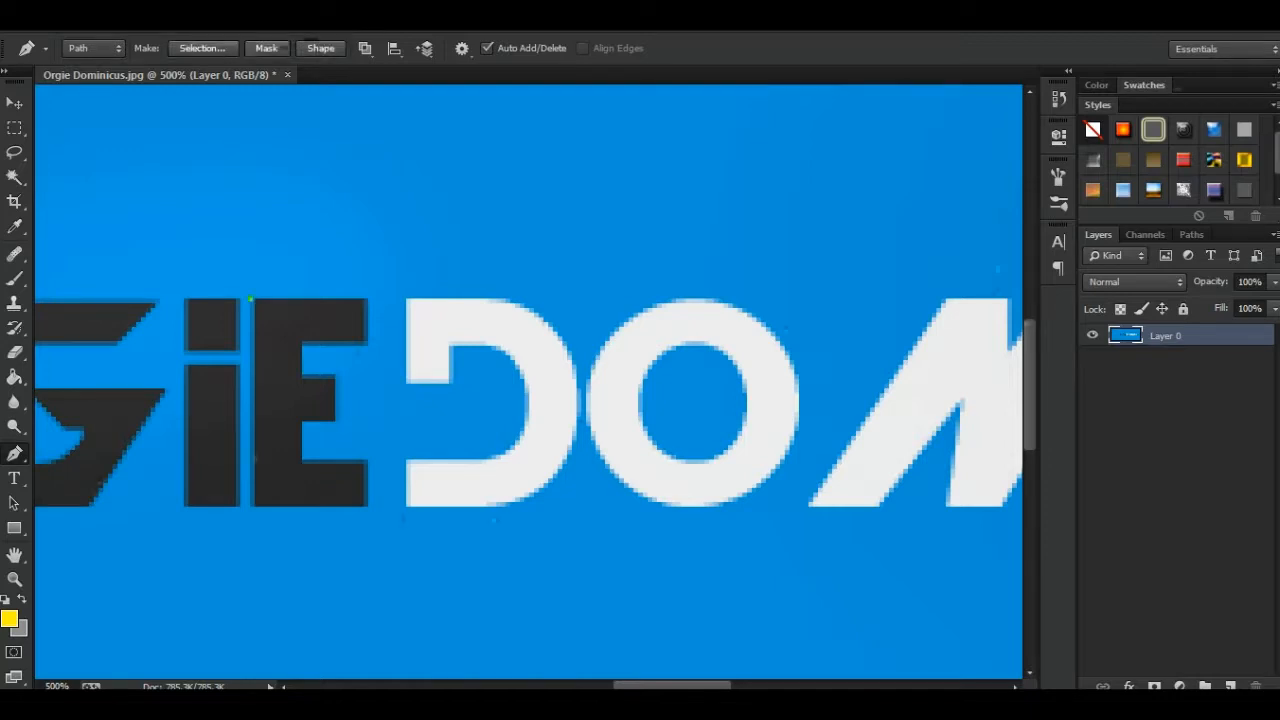
left_click(255, 507)
left_click(367, 464)
left_click(302, 460)
left_click(297, 422)
left_click(334, 417)
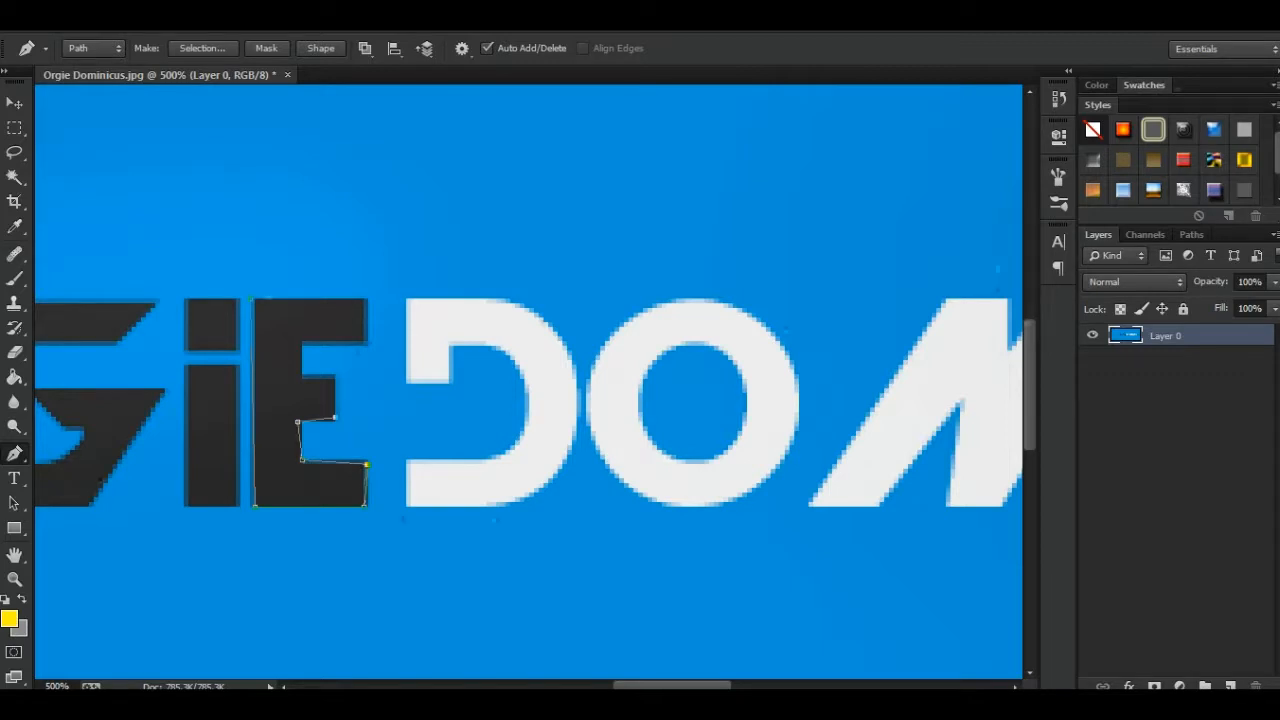
left_click(335, 376)
left_click(300, 376)
left_click(364, 341)
left_click(368, 300)
left_click(252, 298)
- Convert the path around the letter E into a new anti-aliased selection with a 0-pixel feather radius
right_click(513, 256)
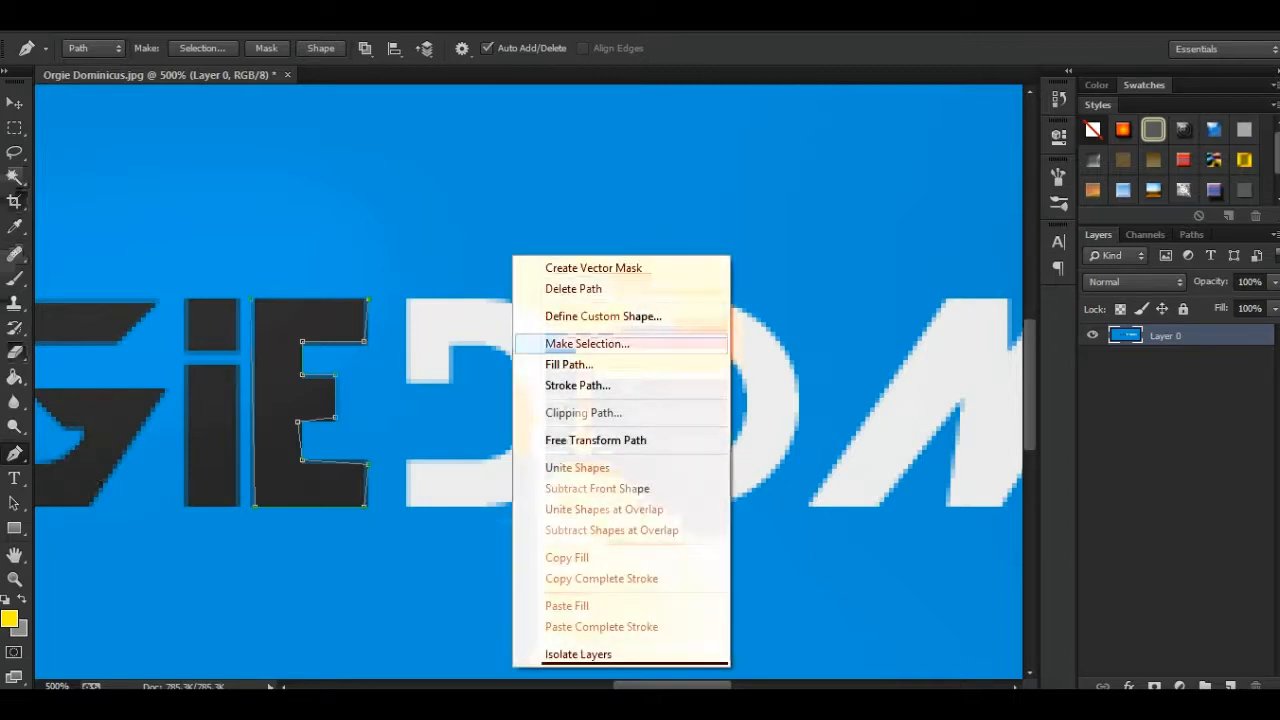
left_click(587, 343)
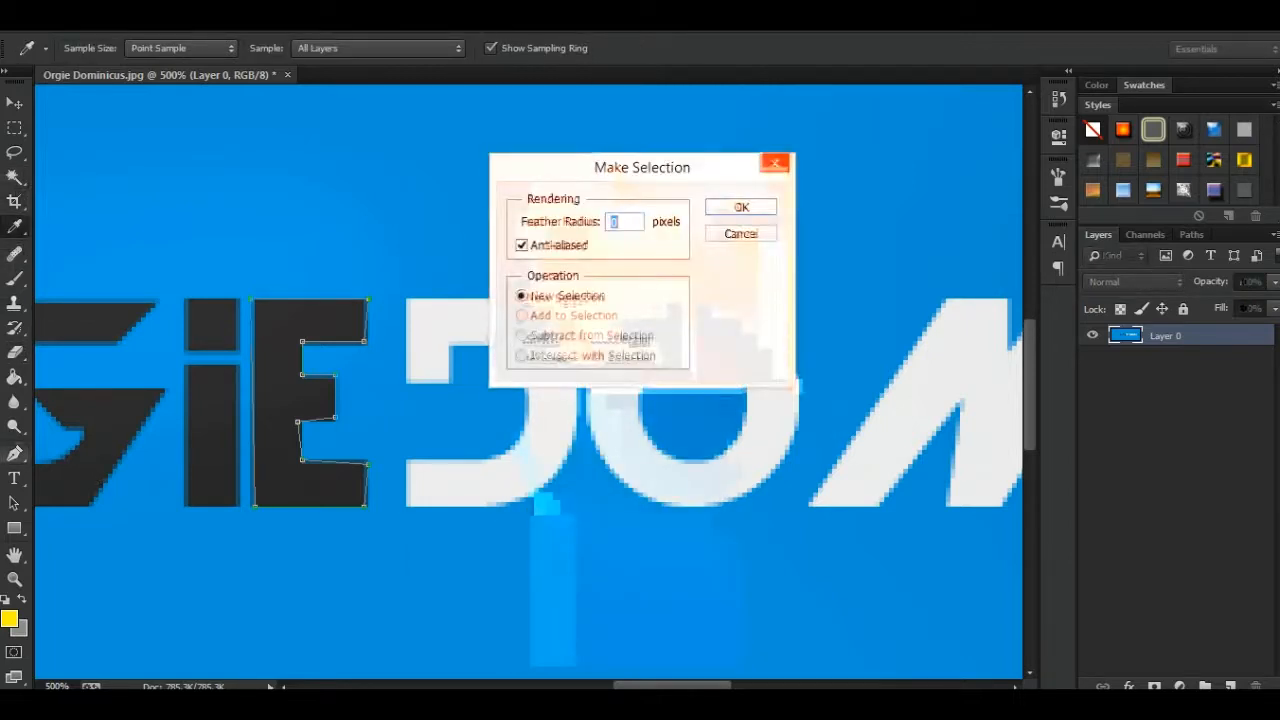
key("Return")
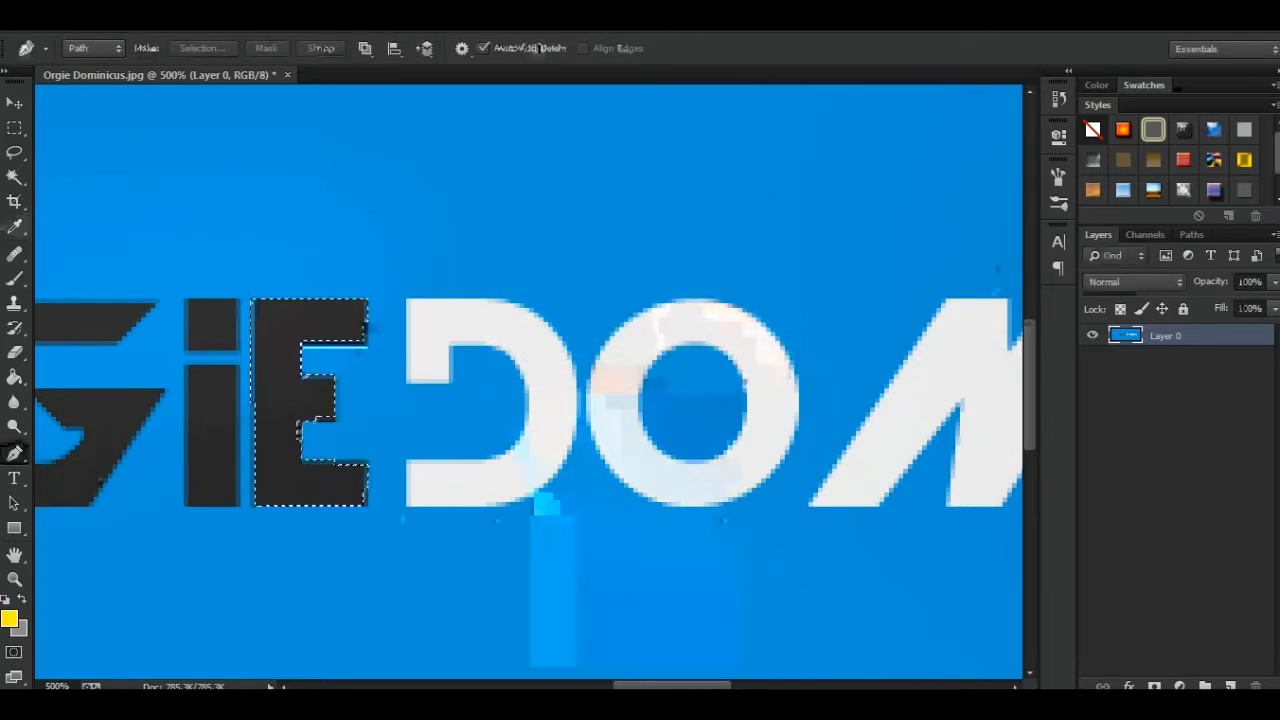
- Try moving the selected letter E with the Move Tool, restore its position and clear the selection
scroll(528, 382, "left", 3)
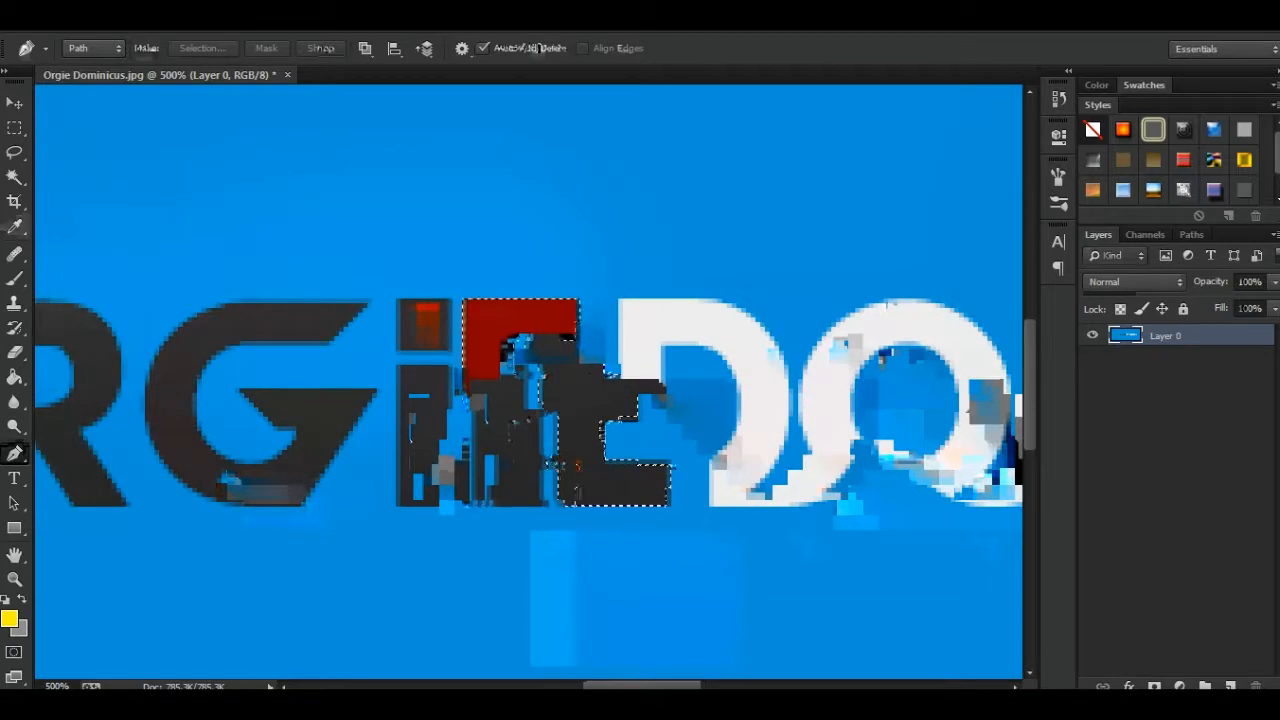
left_click(14, 103)
mouse_move(485, 422)
left_mouse_down()
mouse_move(594, 224)
mouse_move(650, 246)
mouse_move(617, 256)
mouse_move(483, 432)
left_mouse_up()
key("ctrl+d")
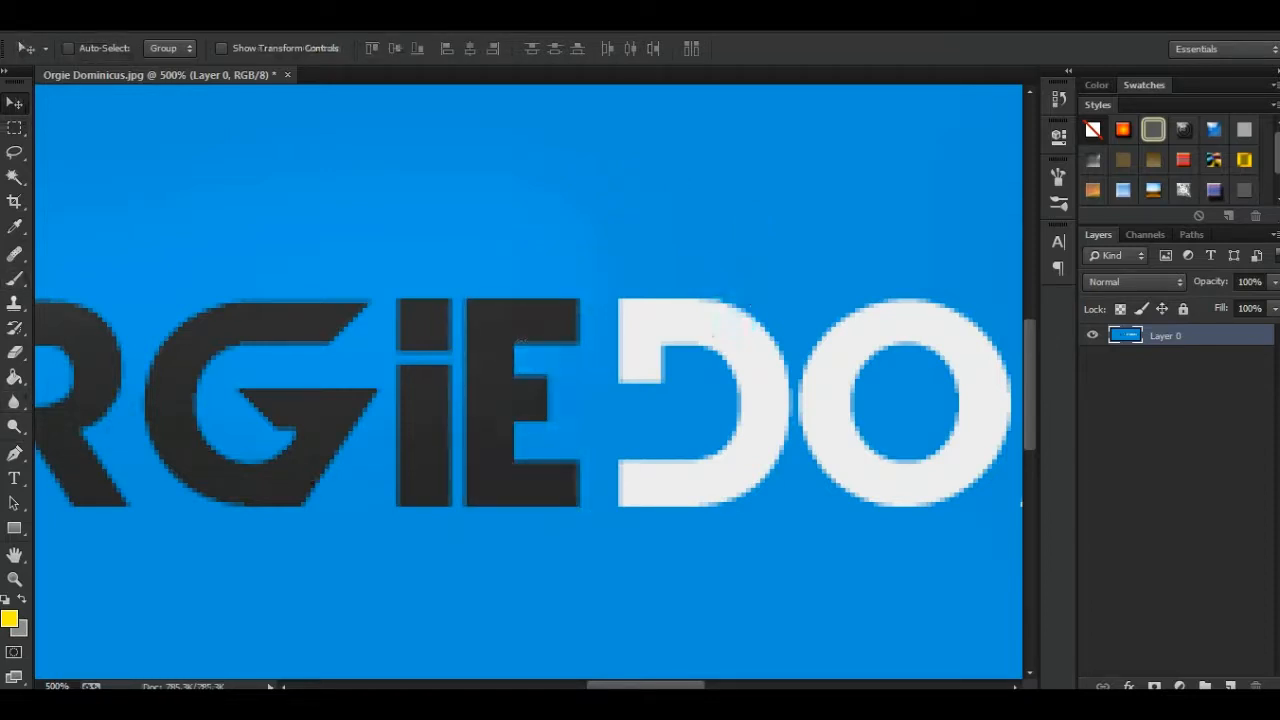
- Activate the Type Tool over the empty blue area above ORGIE and set its font to Impact
left_click(14, 478)
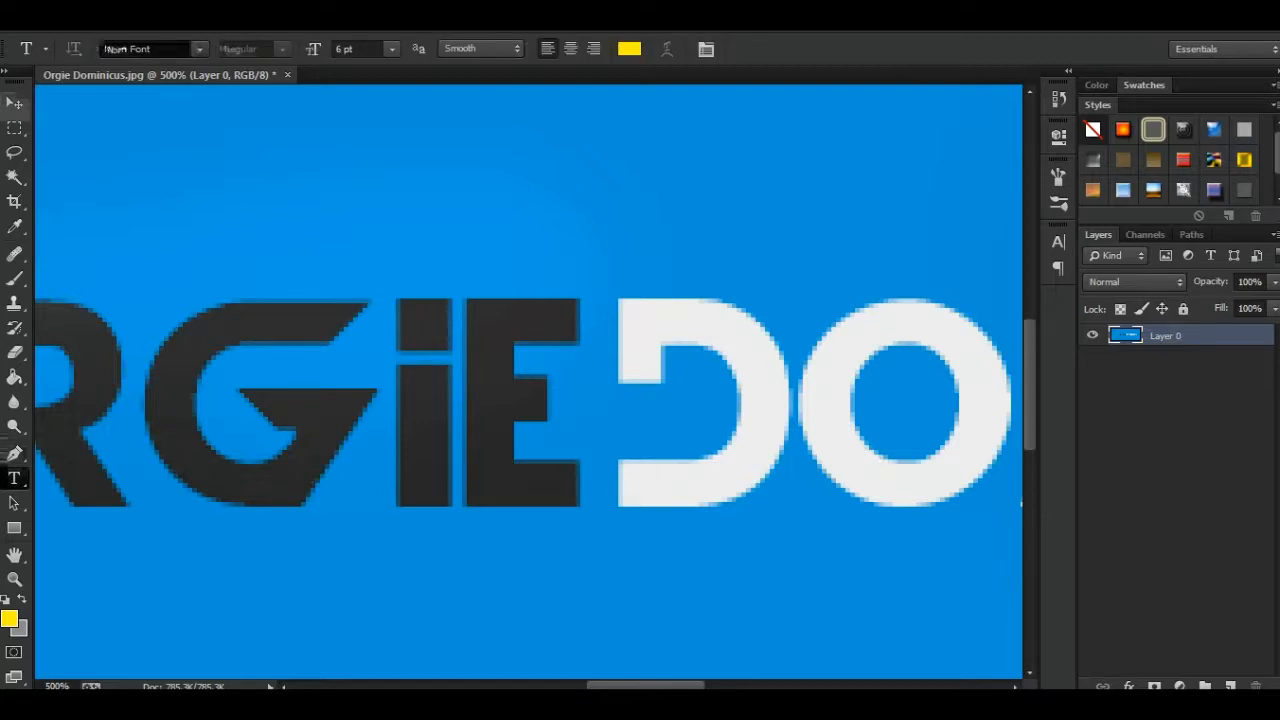
scroll(528, 382, "up", 10)
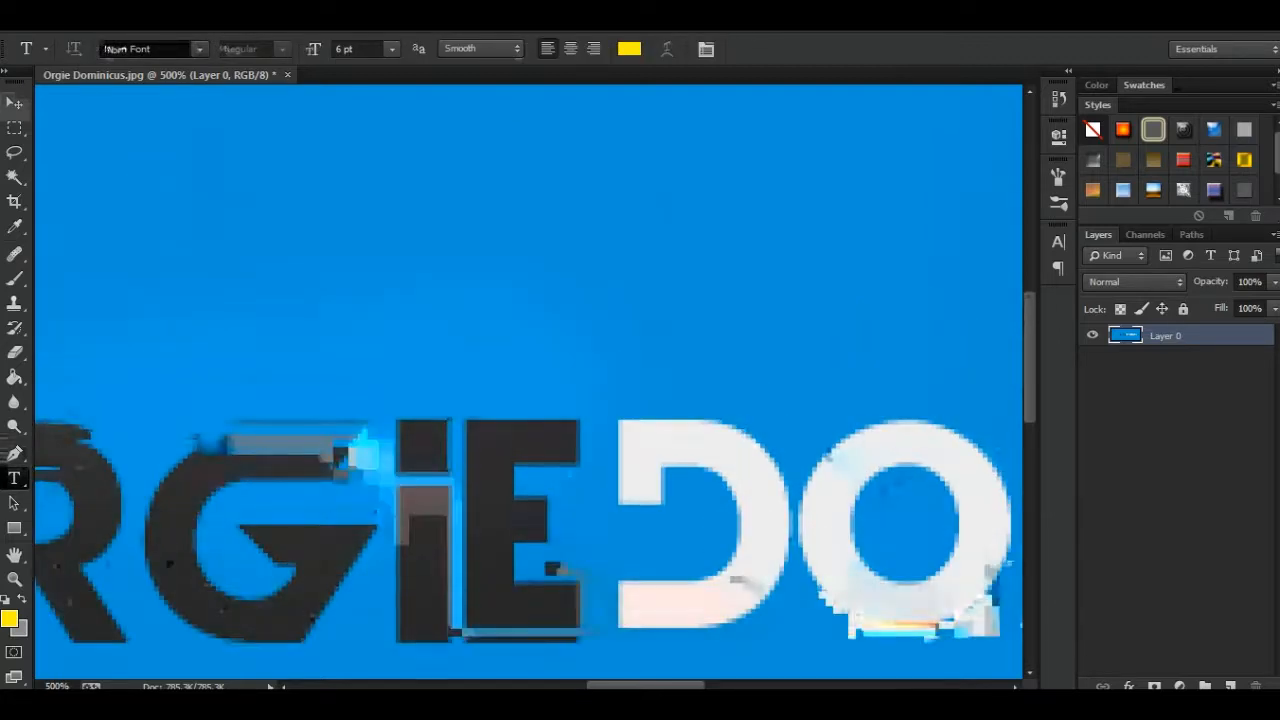
scroll(528, 382, "left", 10)
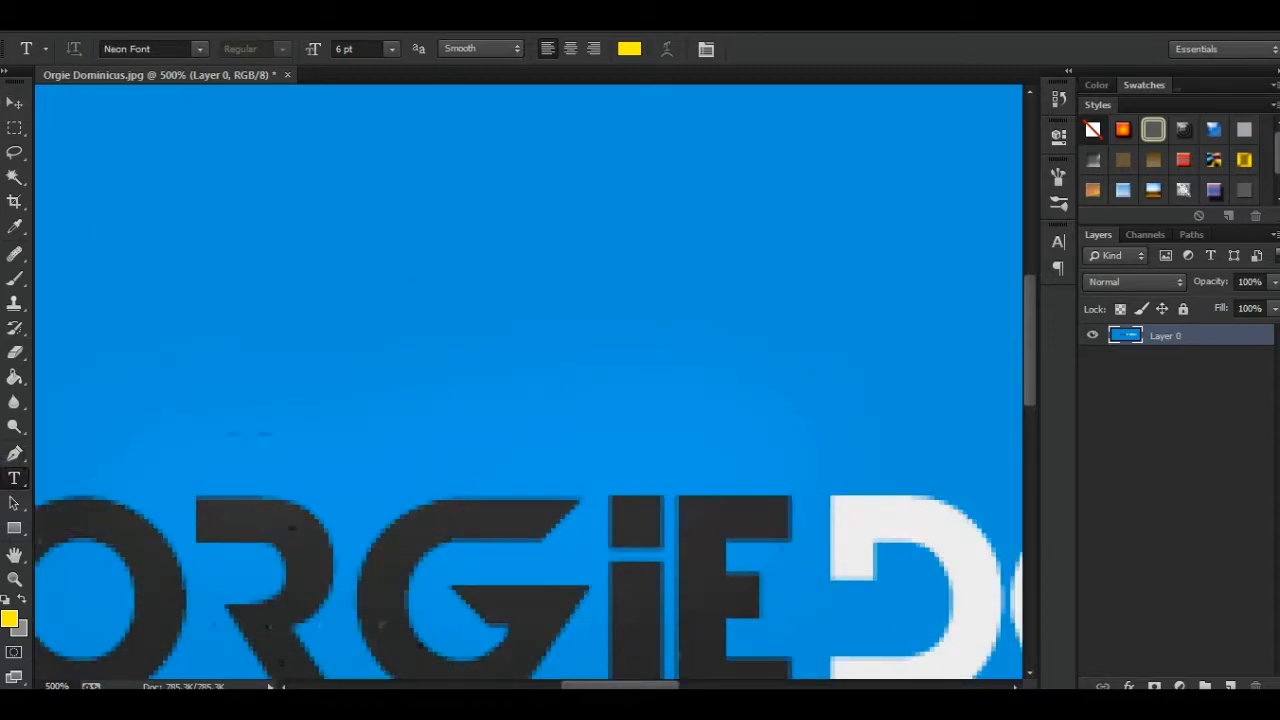
left_click(200, 49)
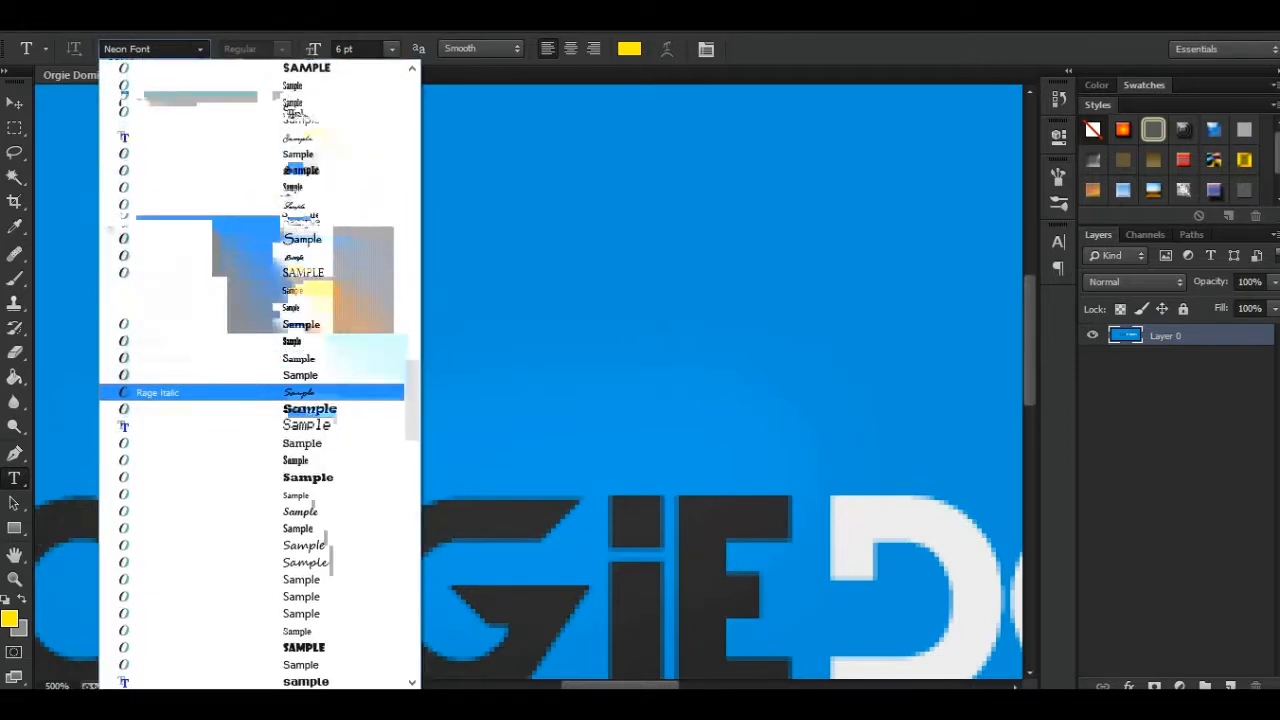
left_click_drag(412, 380, 412, 288)
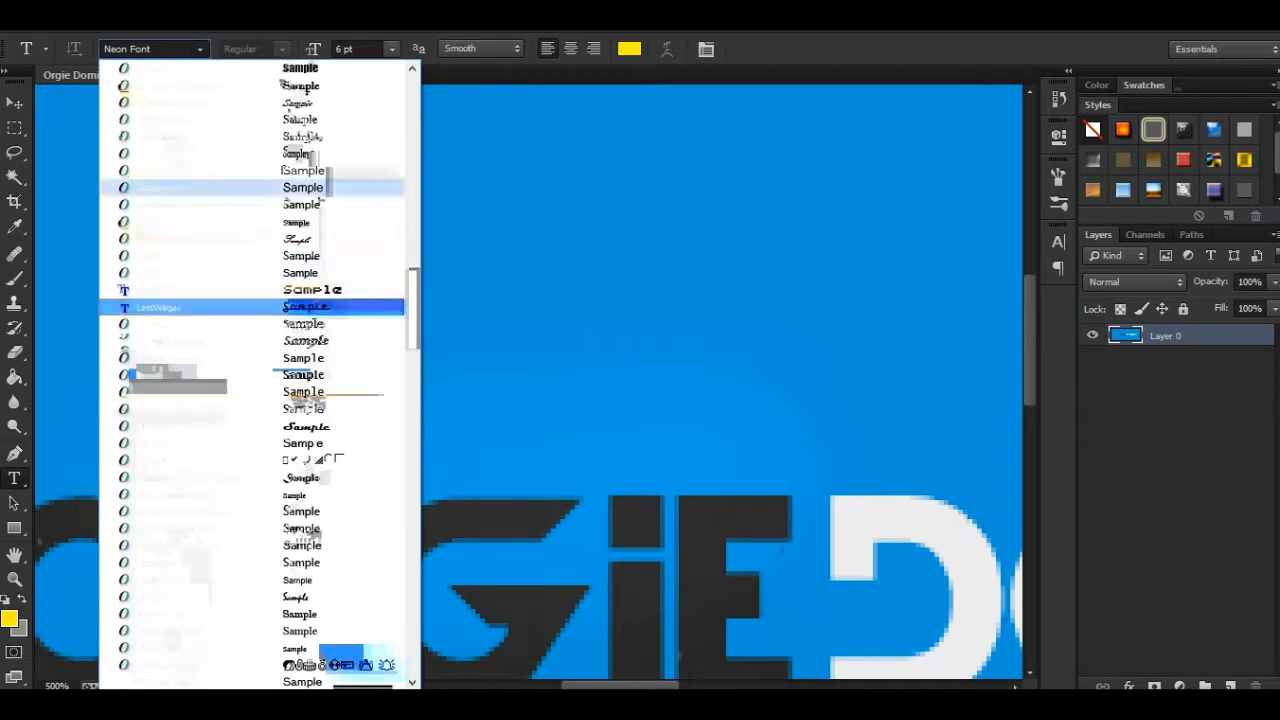
left_click(230, 69)
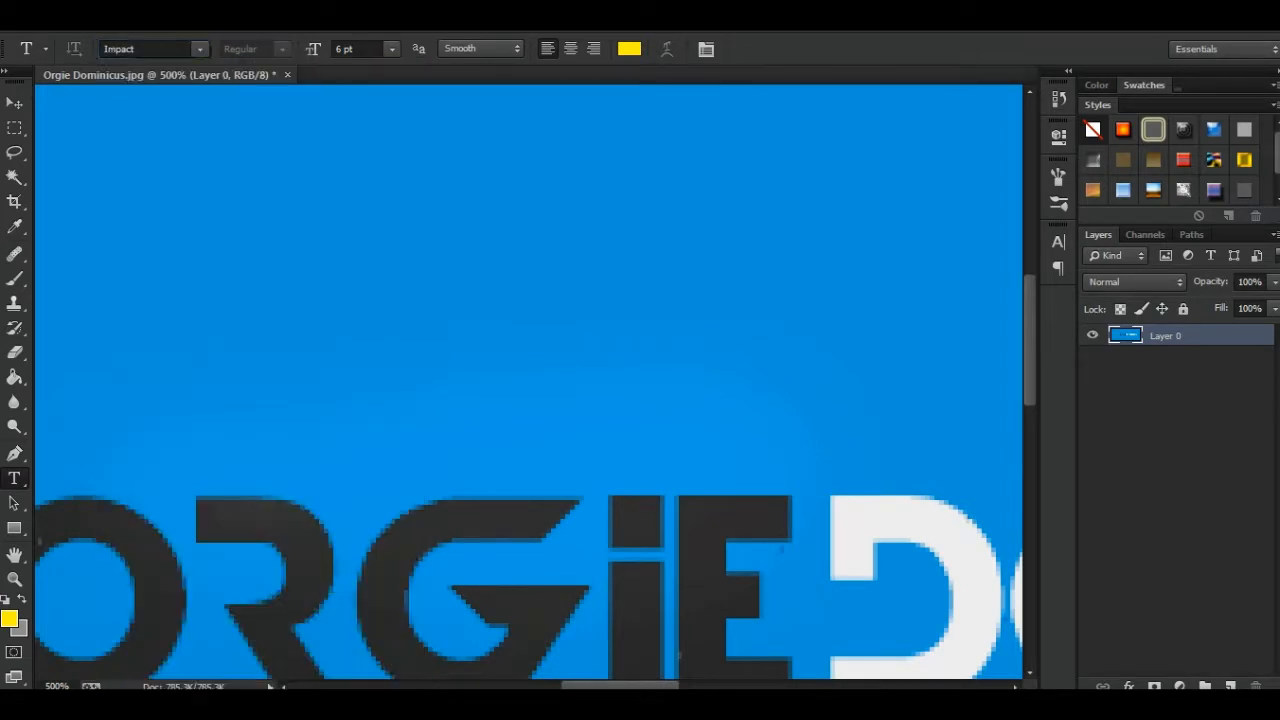
- Enter the trial text "sasdawdasd" above the logo with centre alignment, and discard the text edit
left_click(335, 295)
type("sasdawdasd")
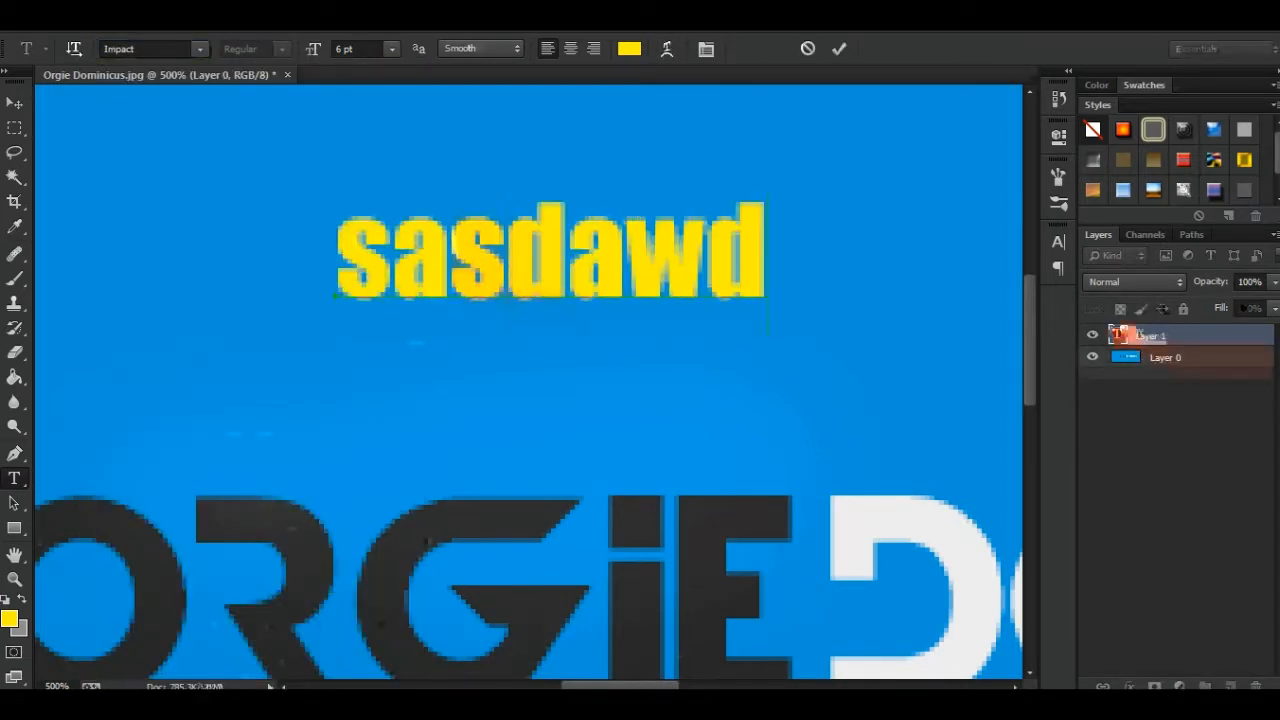
key("ctrl")
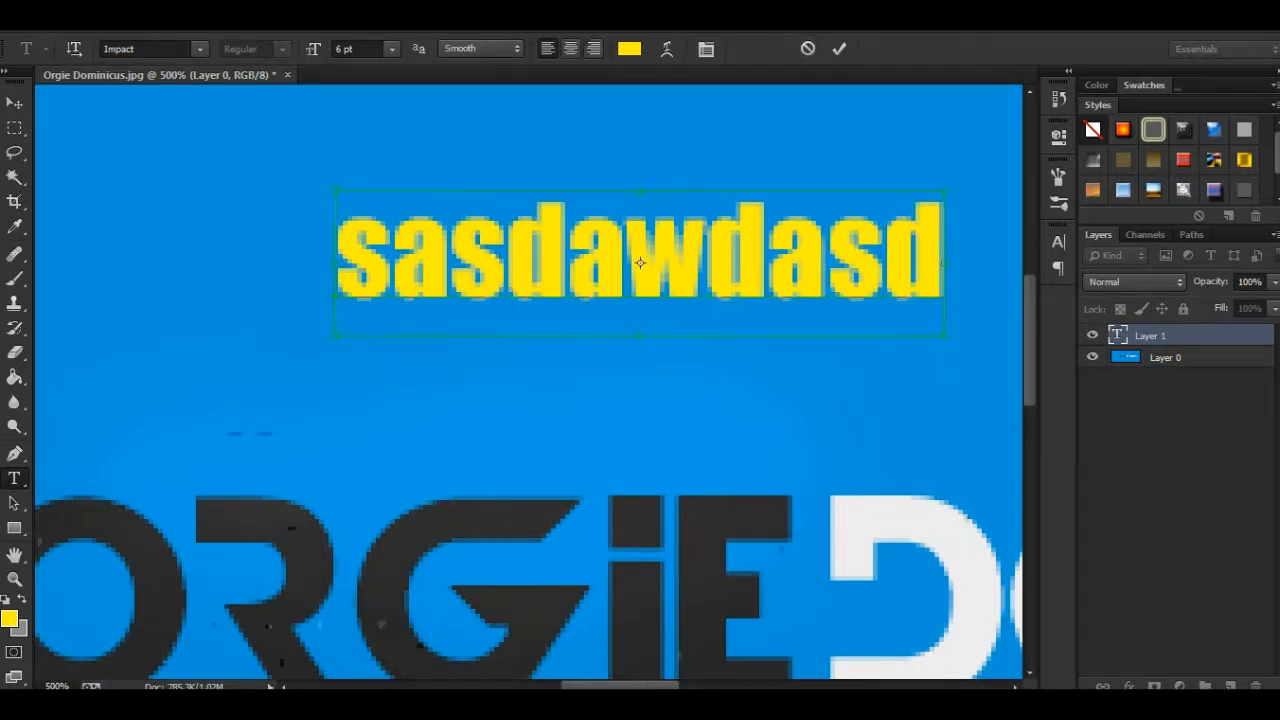
key("ctrl+a")
left_click(570, 48)
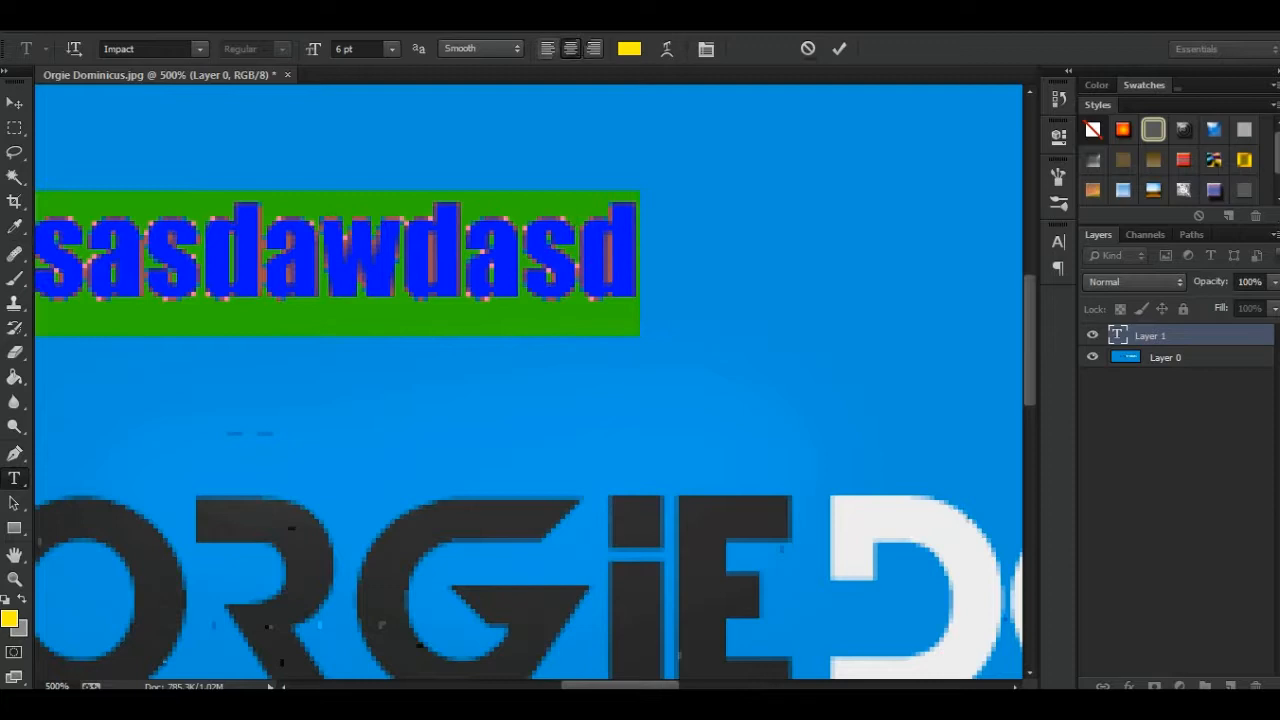
key("ctrl+minus")
key("ctrl+minus")
key("ctrl+minus")
key("ctrl+minus")
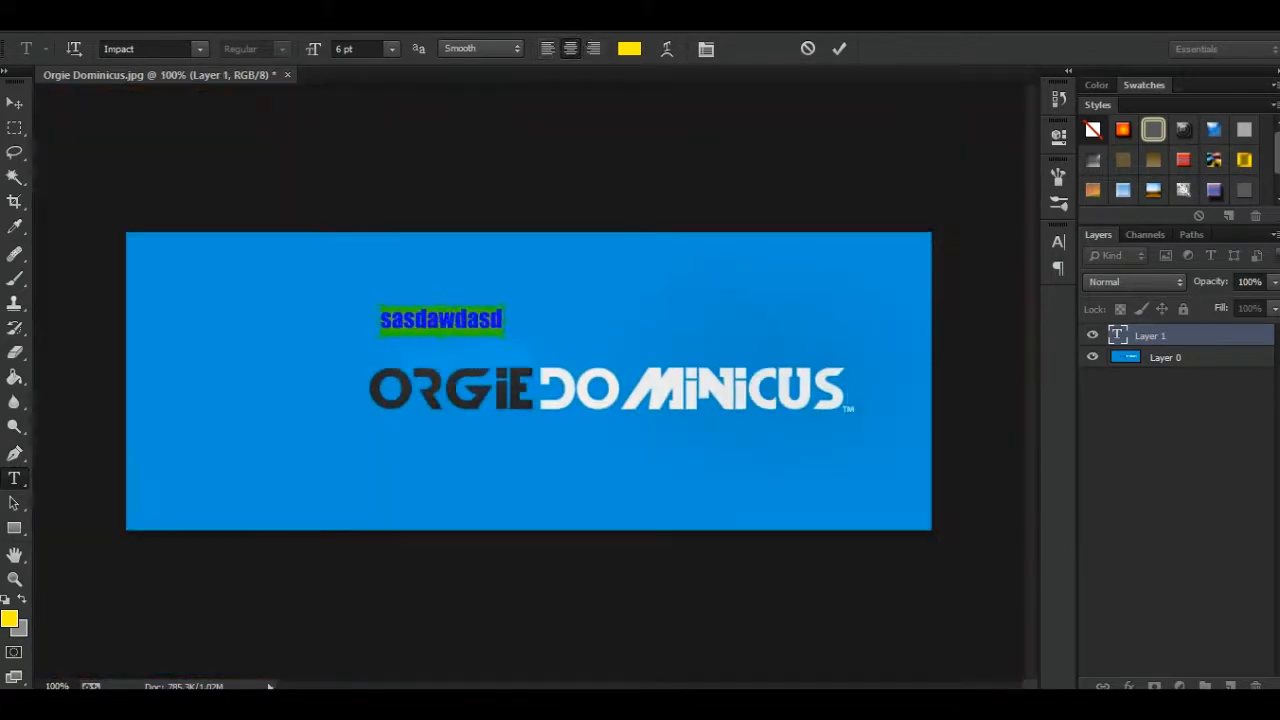
left_click(808, 48)
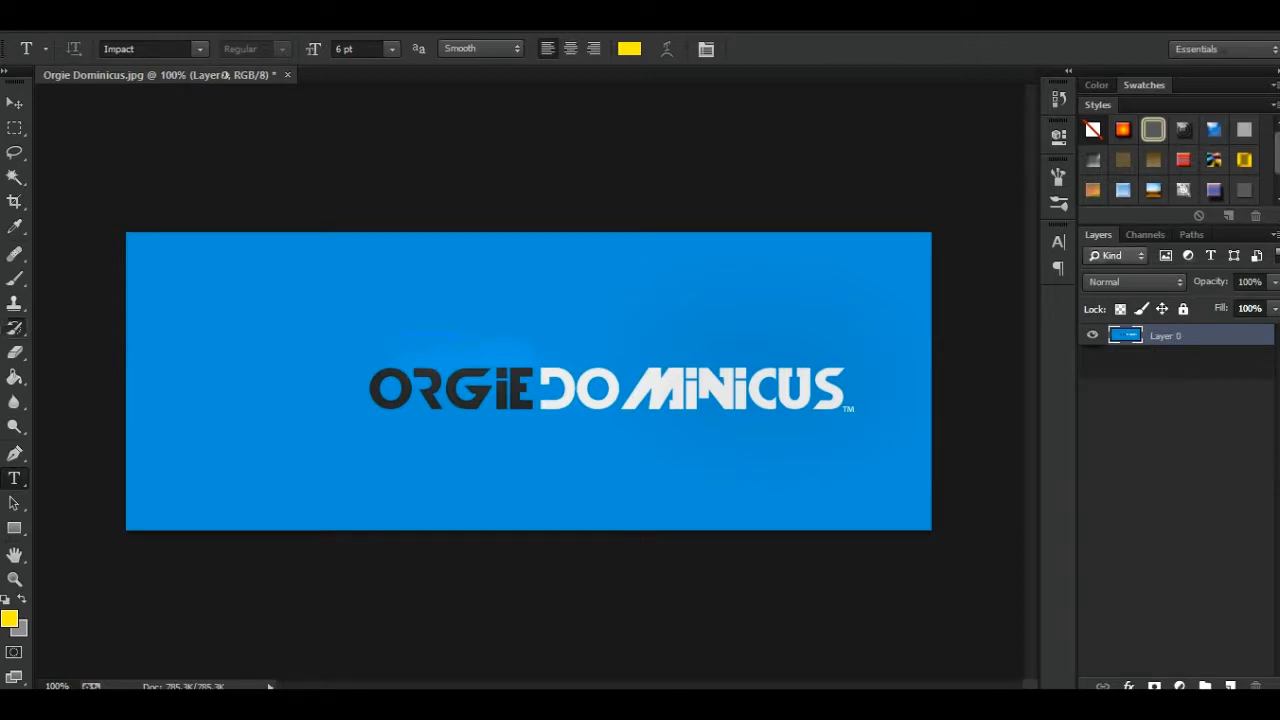
- Review the Path Selection Tool alongside the Pen Tool and the available lasso tool variants
left_click(14, 503)
left_click(14, 479)
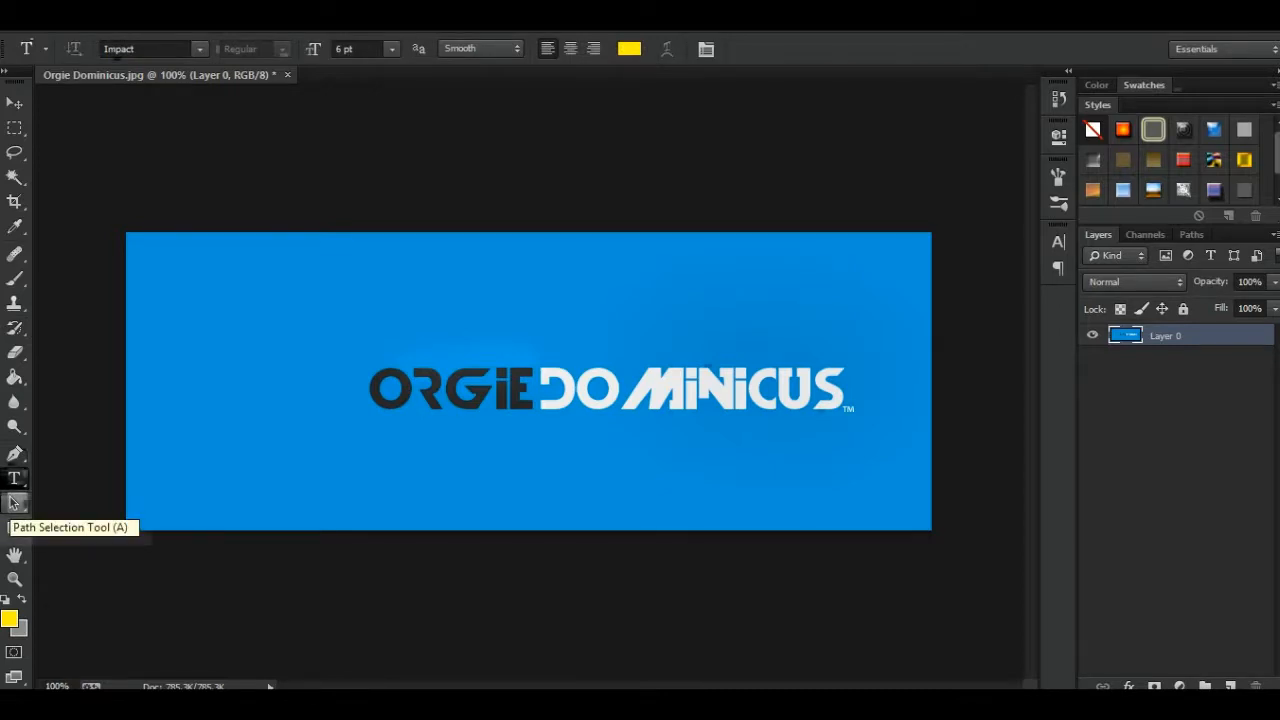
left_click(14, 503)
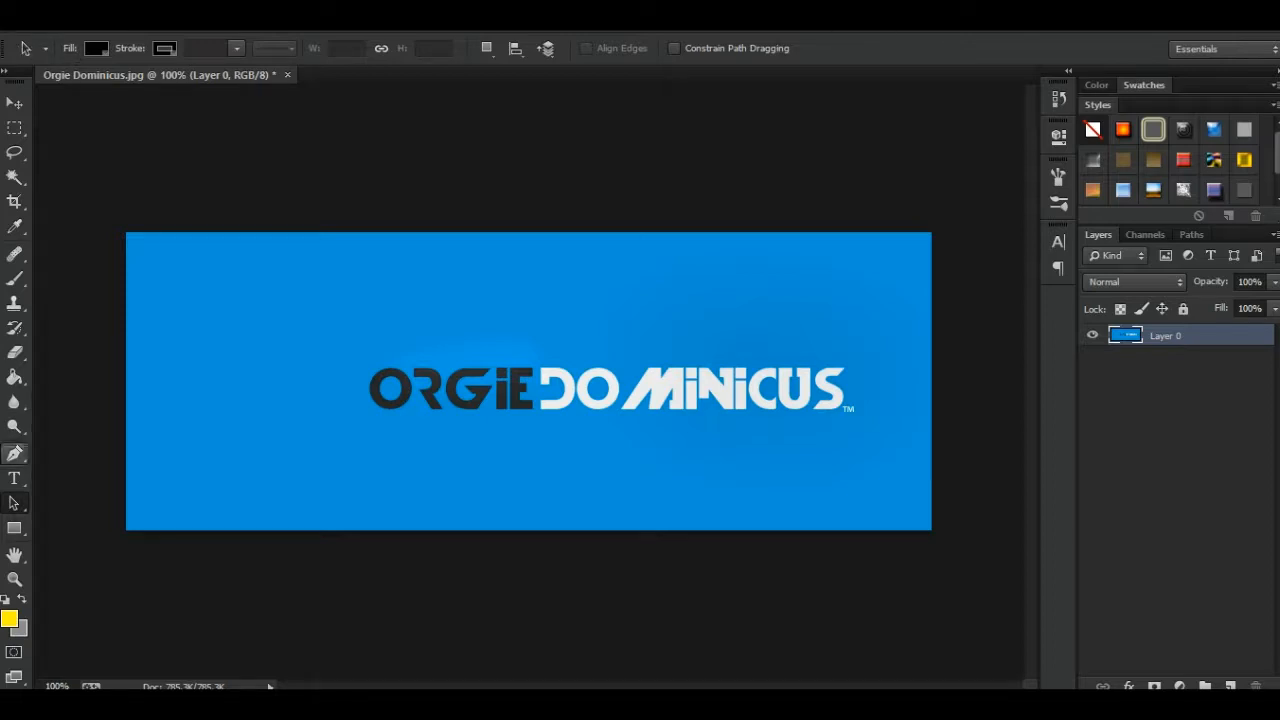
left_click(14, 453)
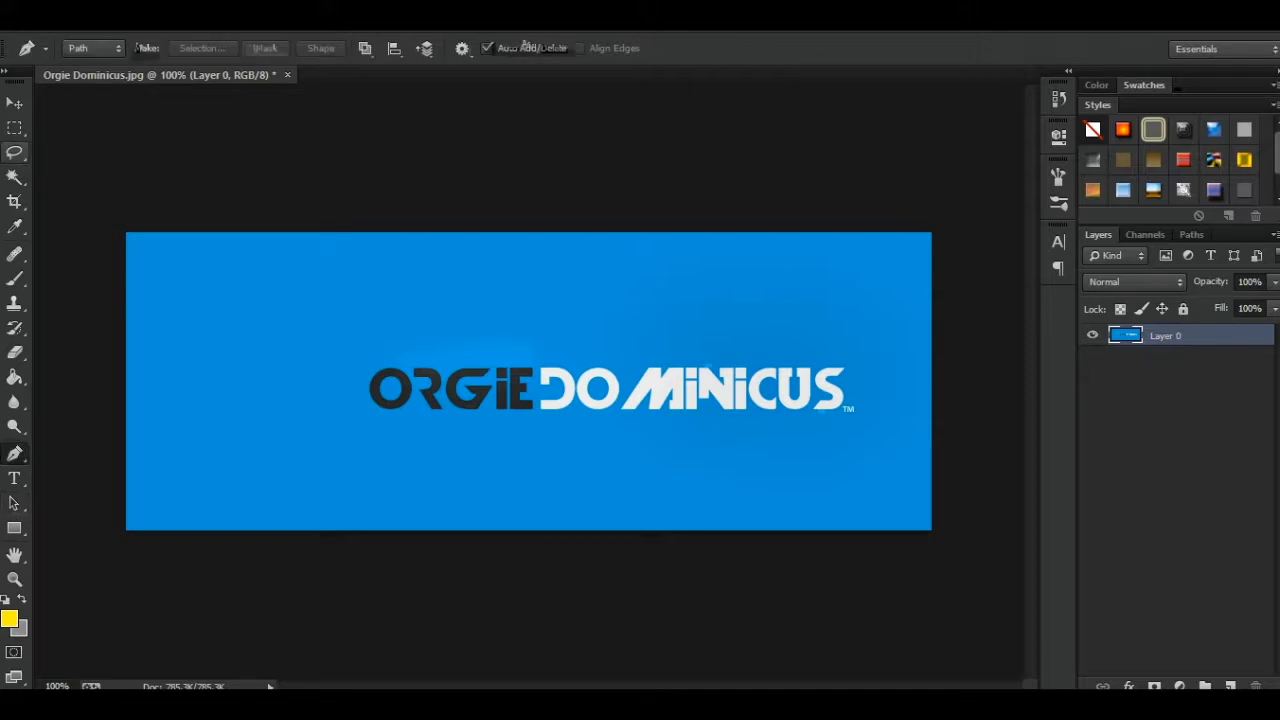
left_click(14, 152)
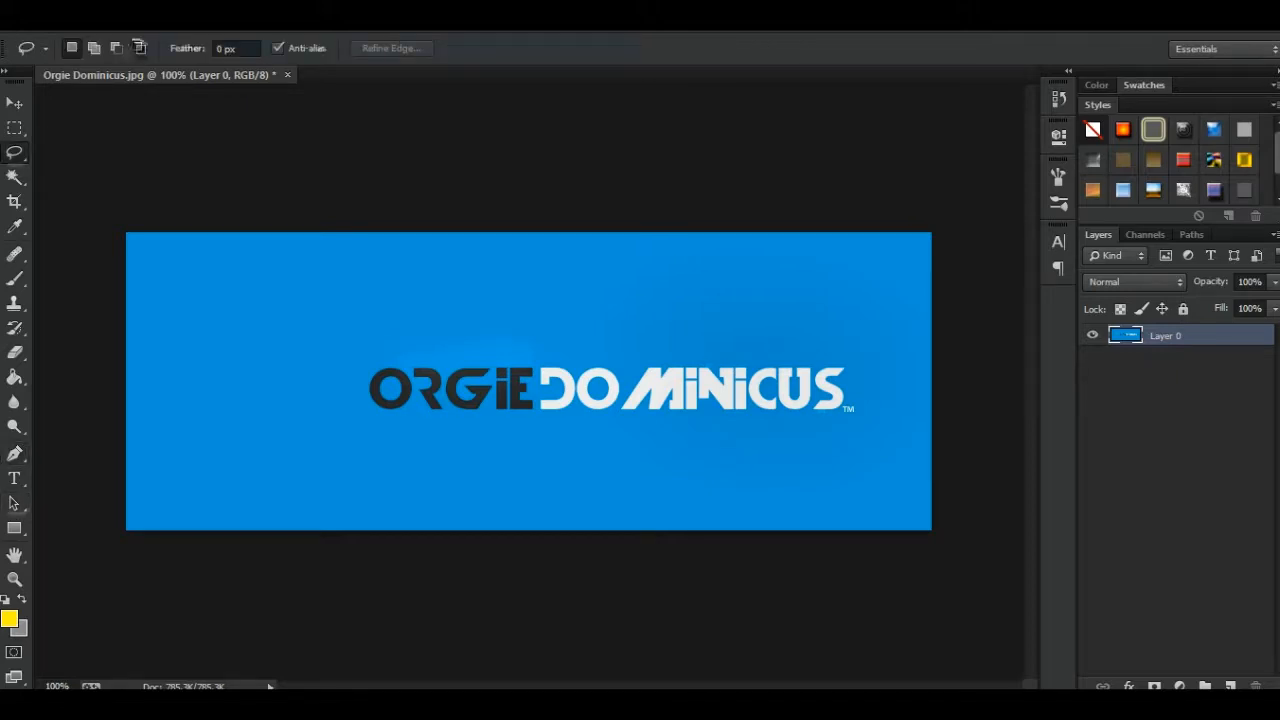
right_click(14, 152)
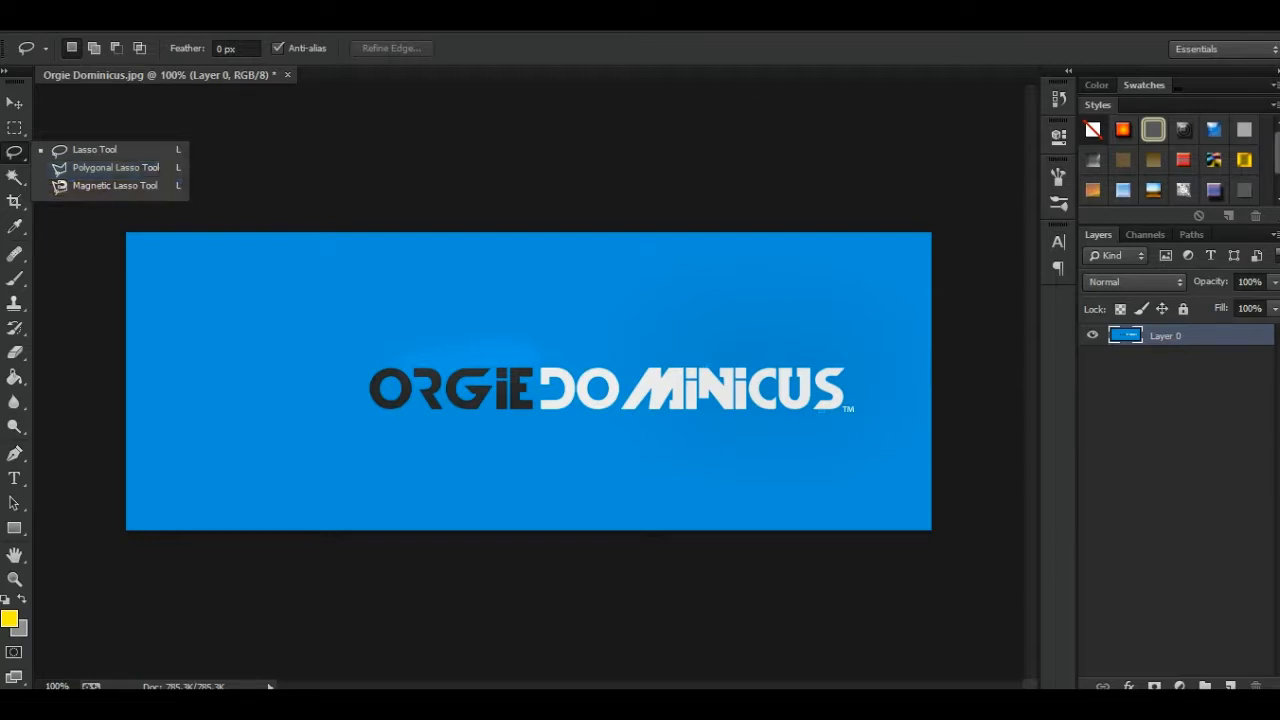
key("Escape")
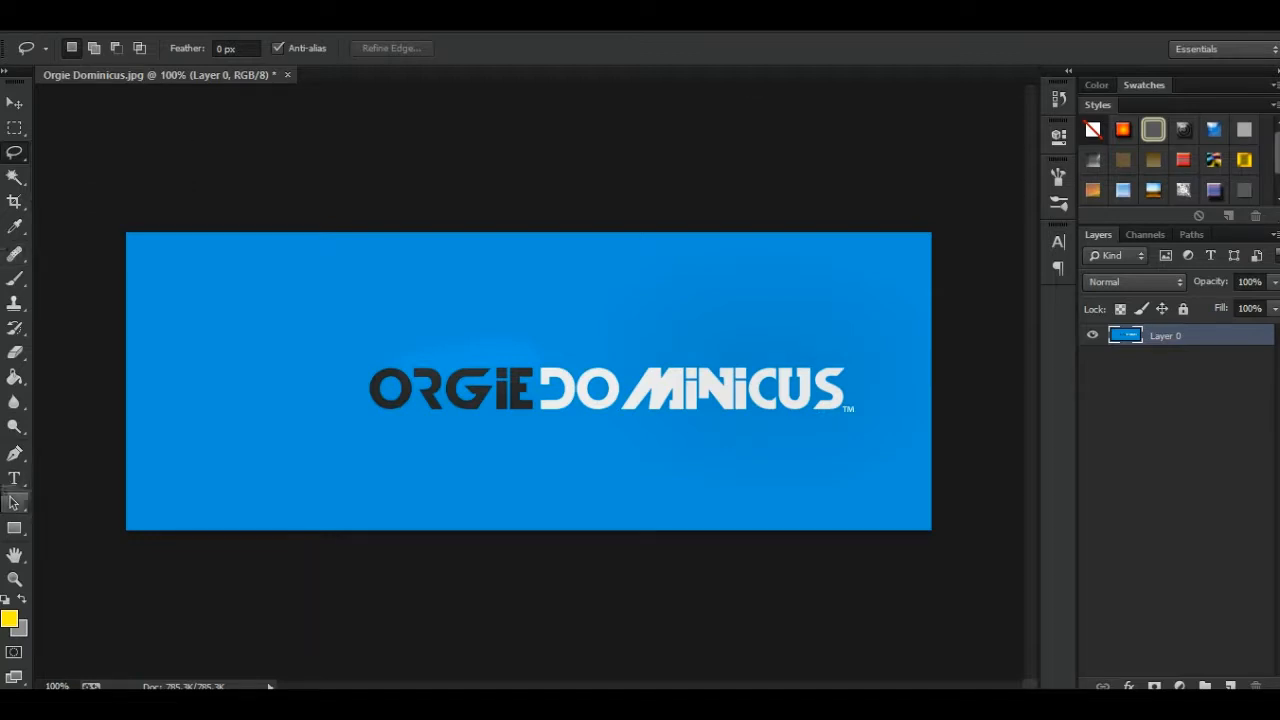
left_click(14, 503)
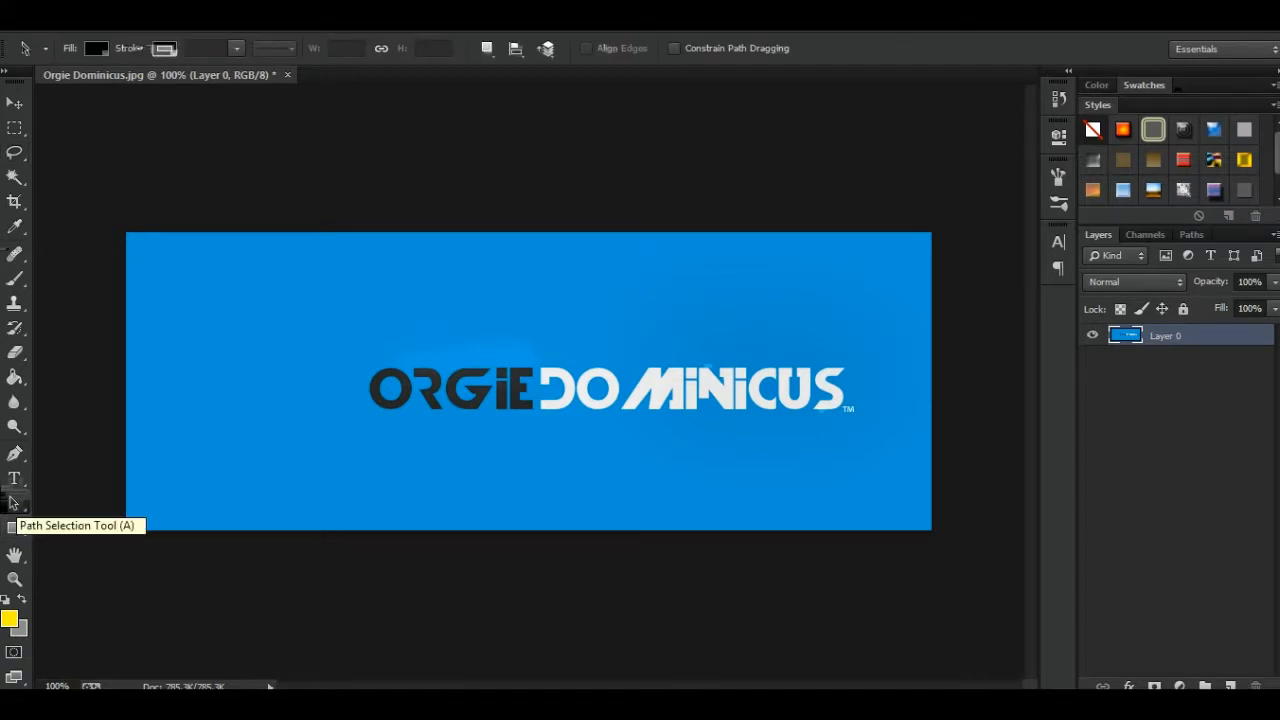
- Draw a yellow rabbit about 217 by 189 px over the word ORGIE with the Custom Shape Tool
key("u")
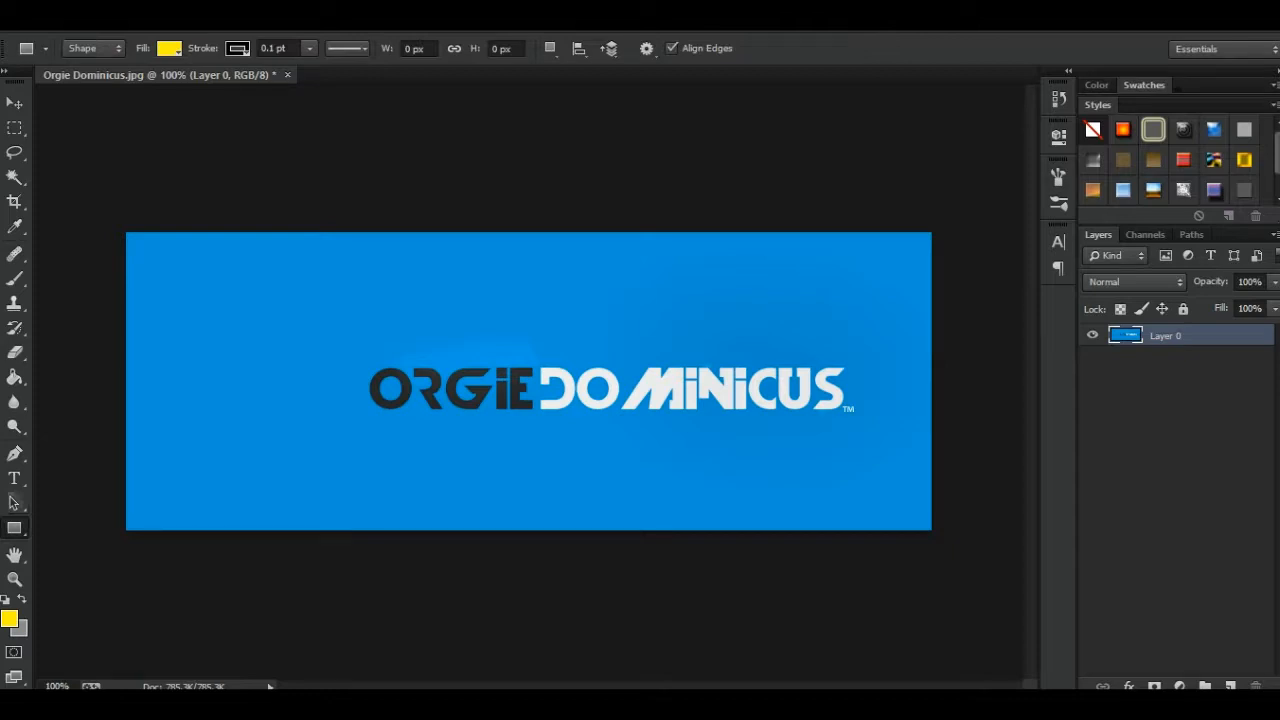
left_click(14, 528)
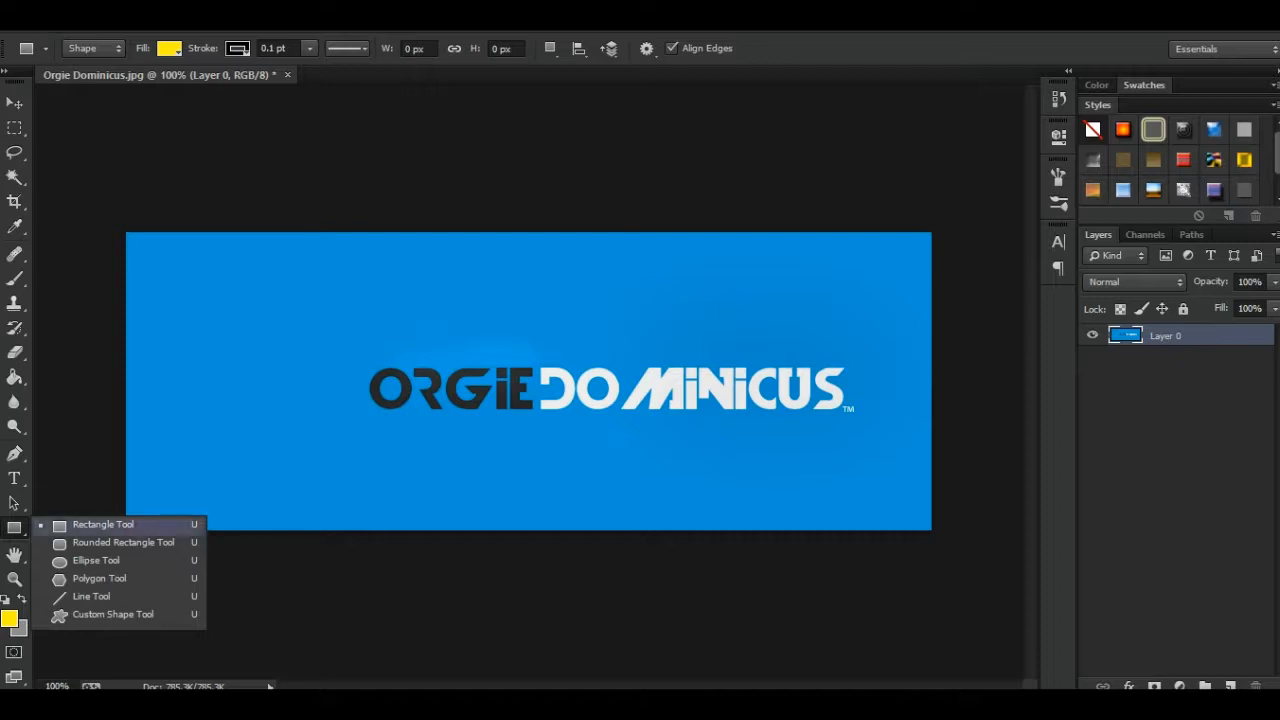
left_click(112, 614)
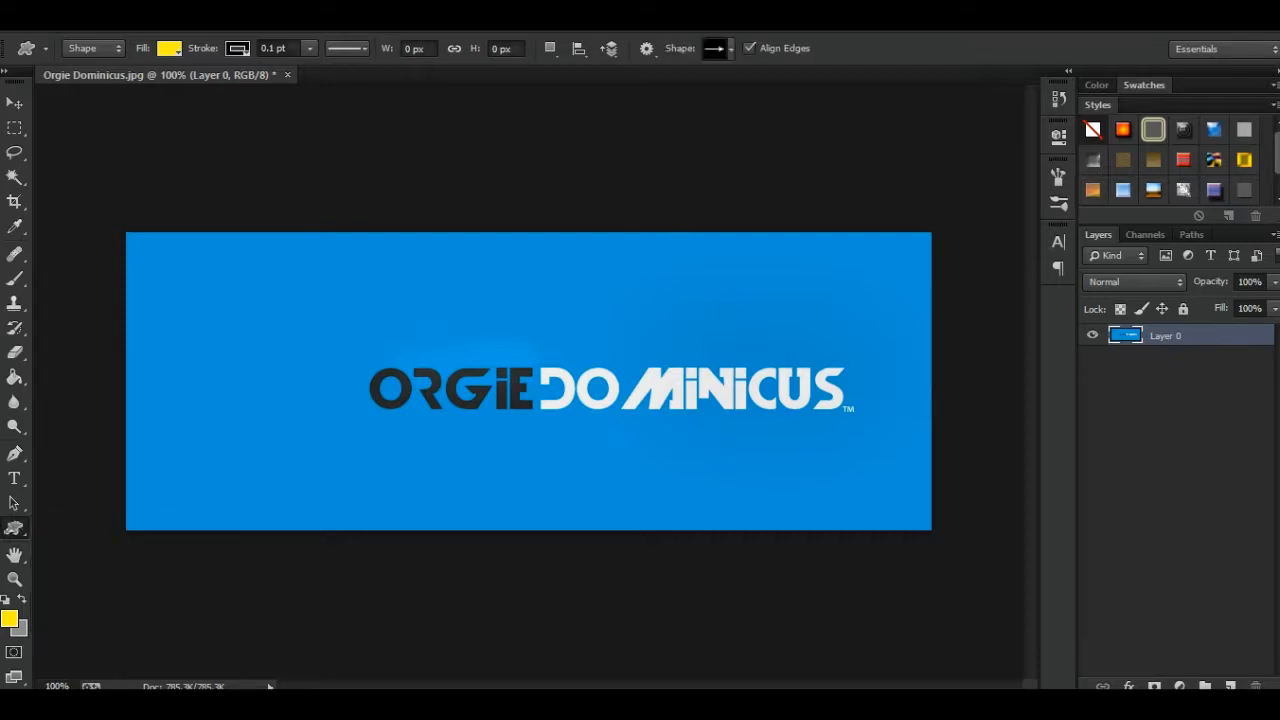
left_click(731, 48)
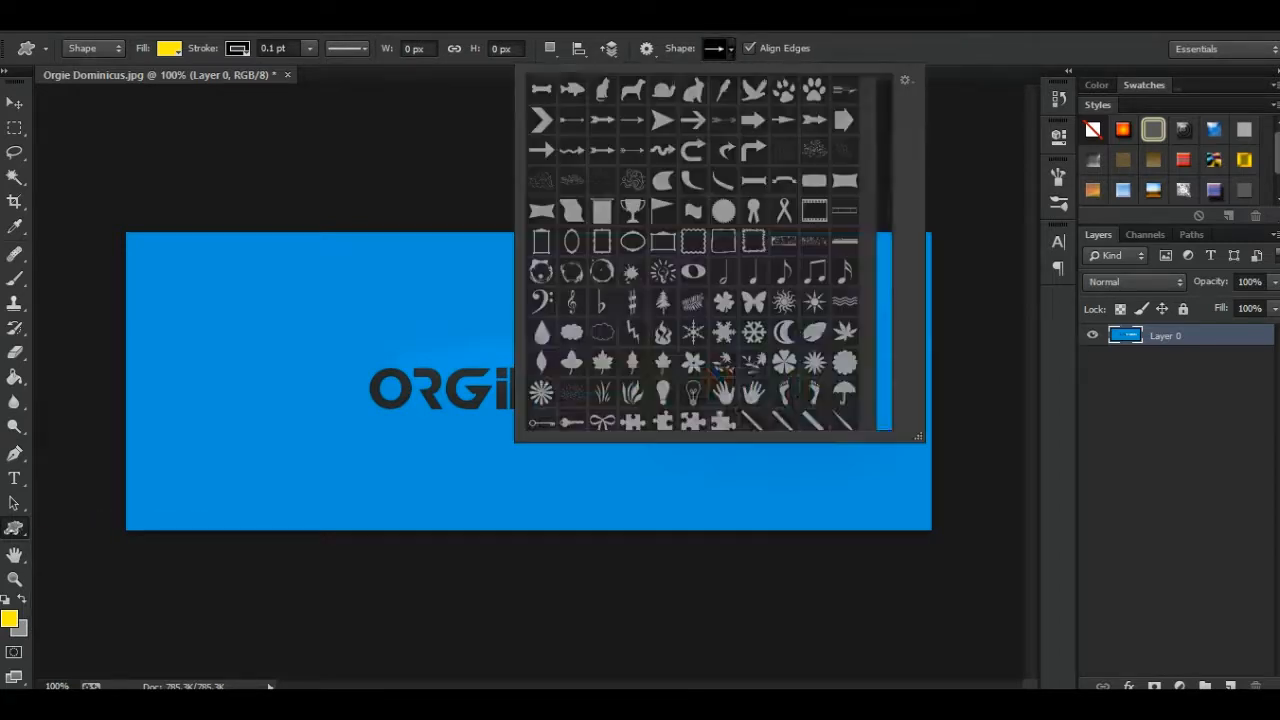
left_click(692, 90)
left_click_drag(293, 286, 495, 462)
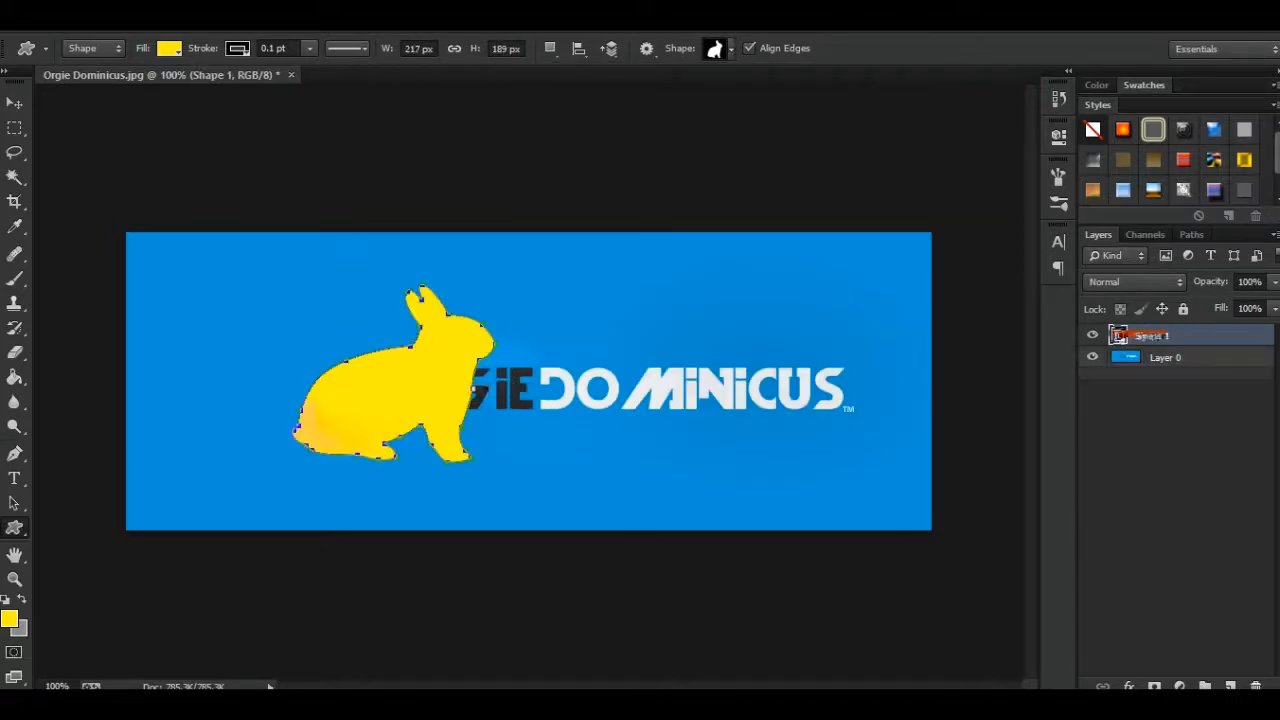
- Try moving the yellow rabbit to the left of the logo, and undo both the move and the shape
left_click(14, 103)
left_click_drag(425, 322, 325, 357)
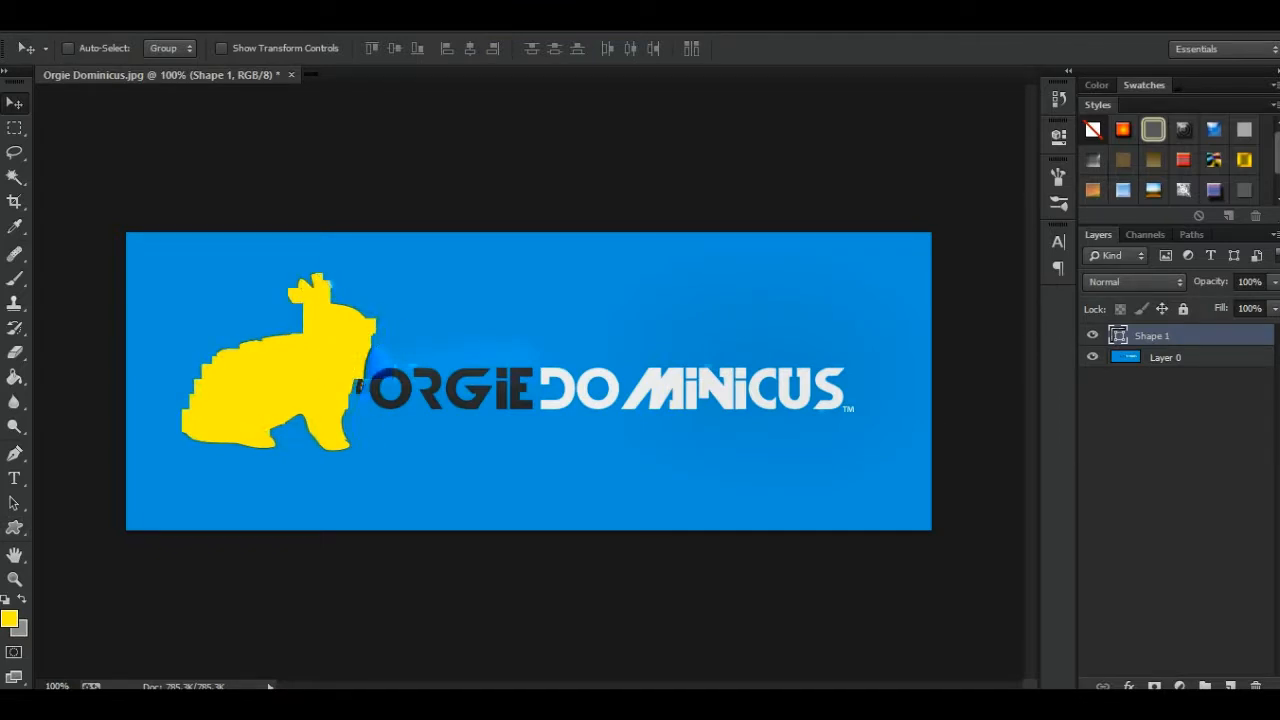
key("ctrl+alt+z")
key("ctrl+alt+z")
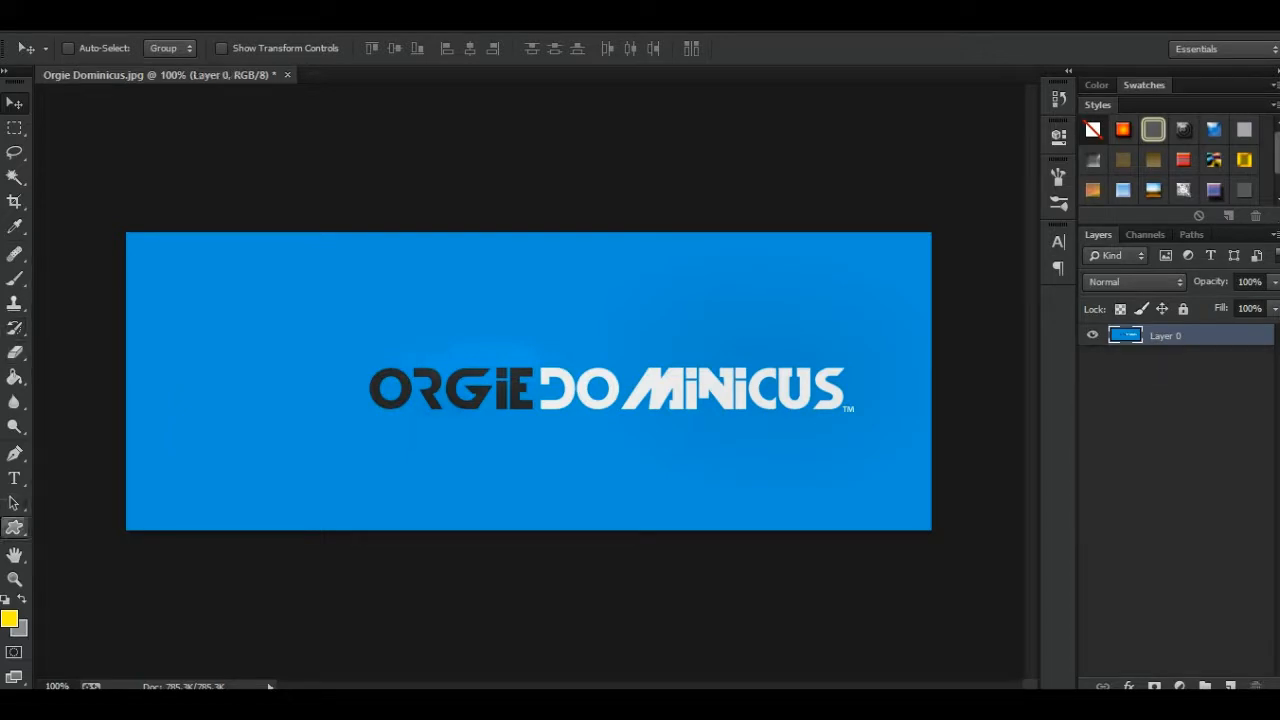
- Activate the Hand Tool and zoom the banner out to 66.7%
left_click(14, 555)
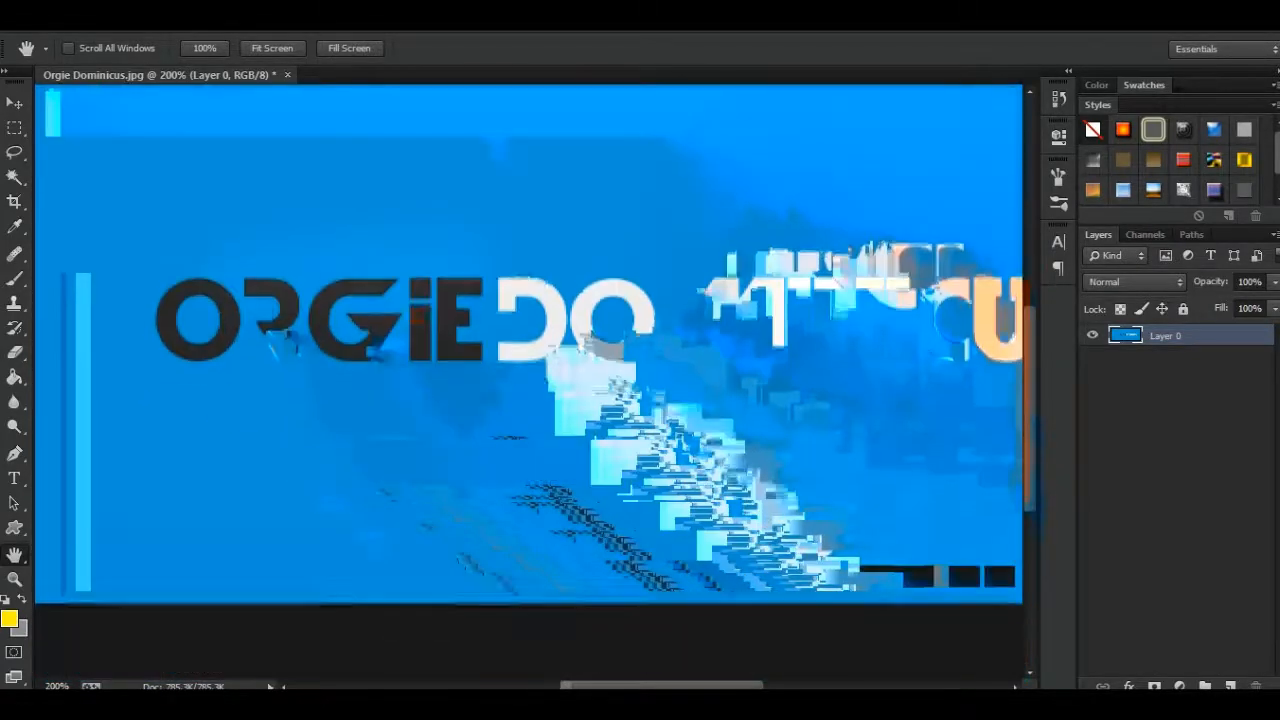
key("ctrl+minus")
key("ctrl+minus")
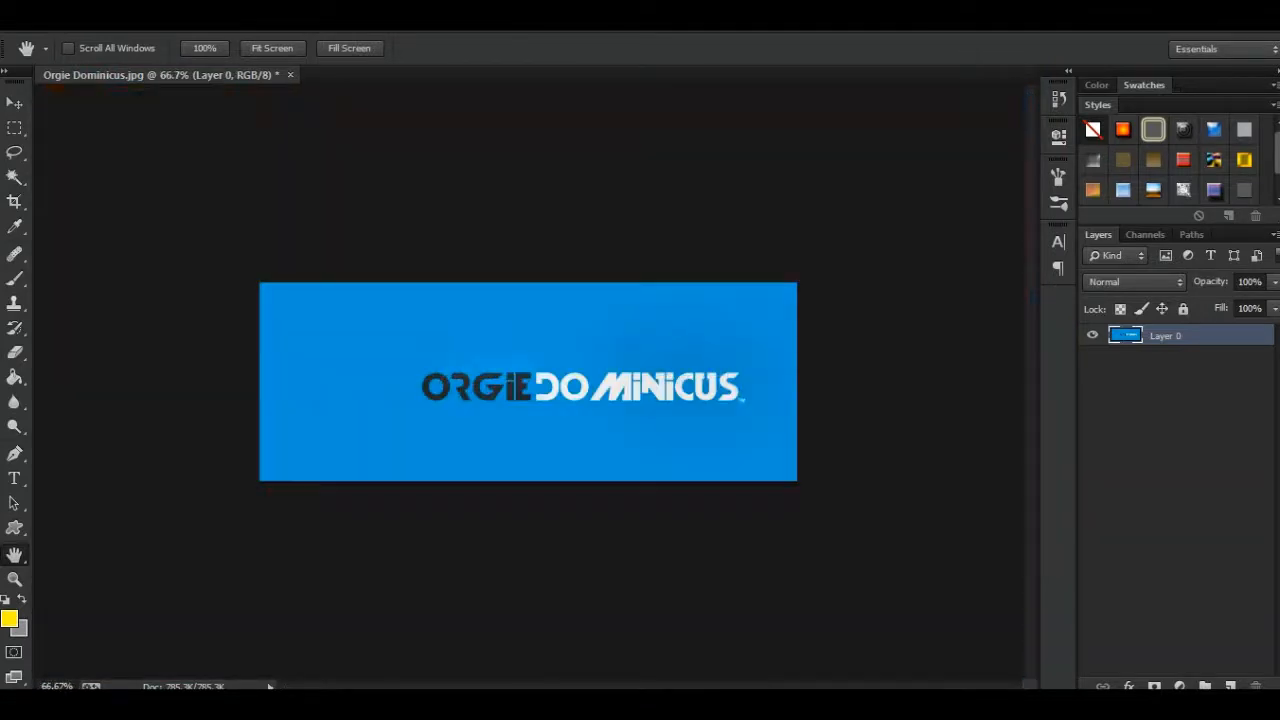
- Use the Zoom Tool to magnify the banner to 200% and return the view to 66.7%
key("z")
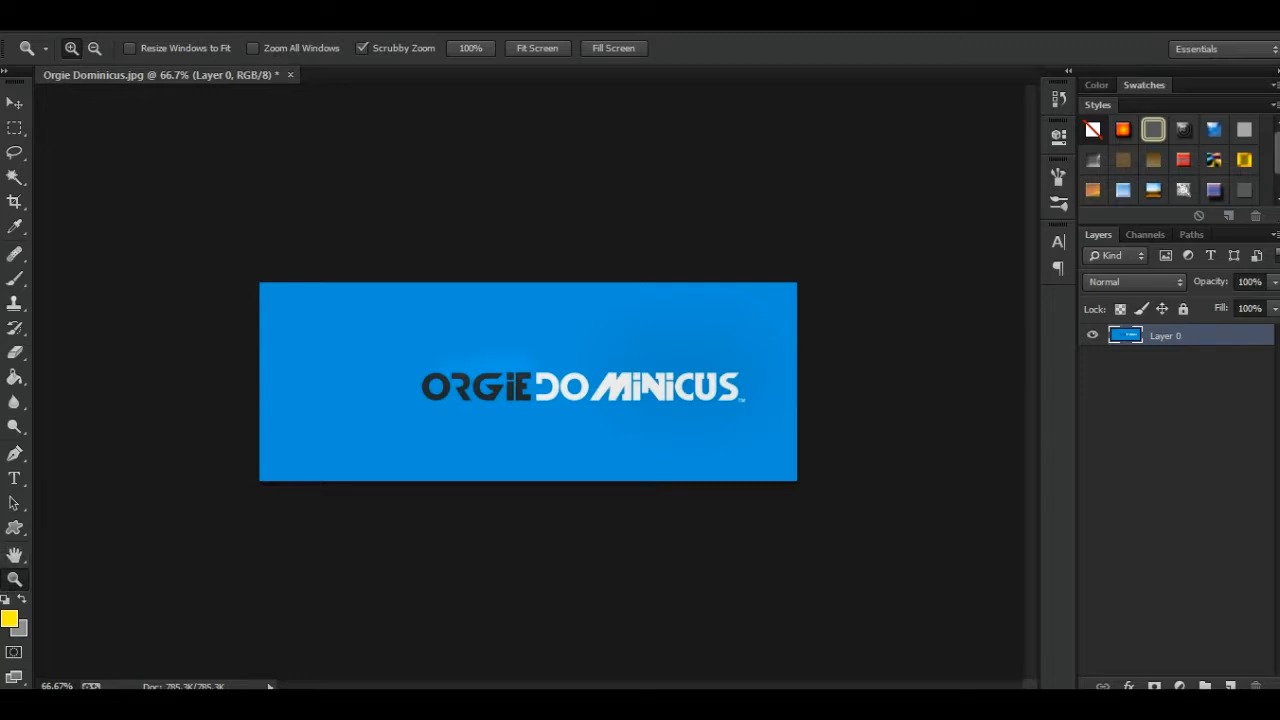
left_click(574, 356)
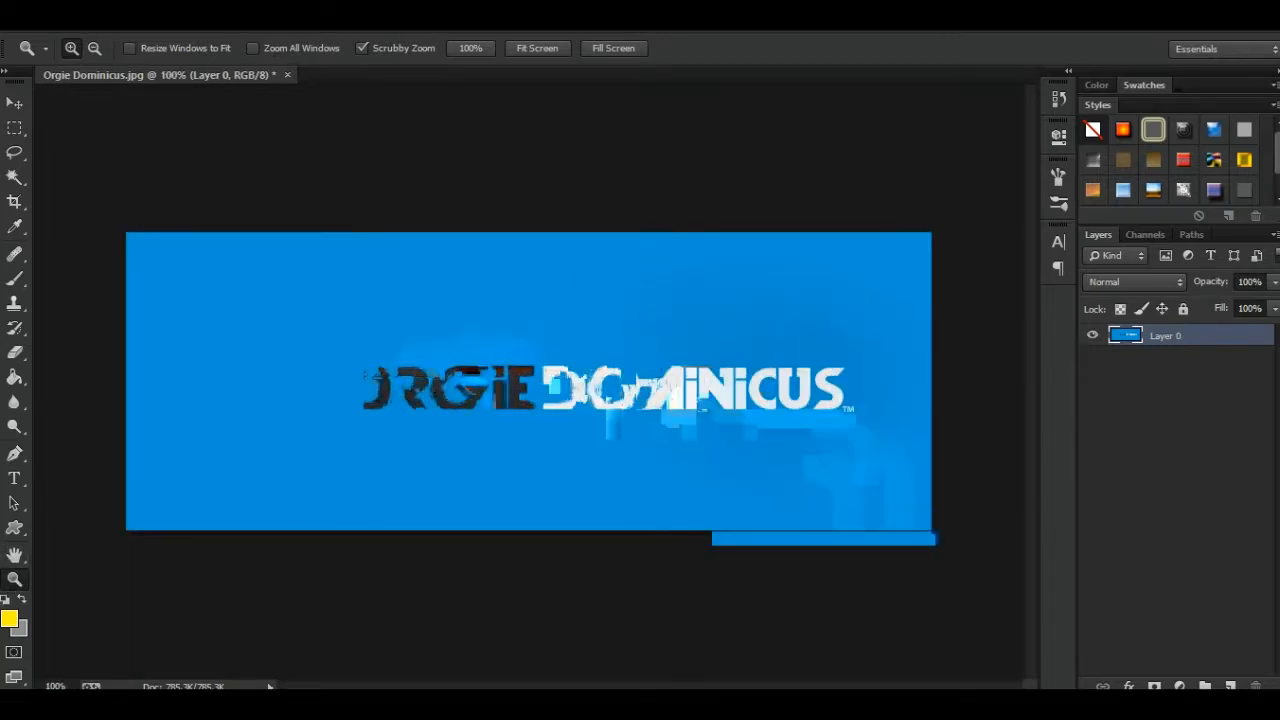
left_click(574, 356)
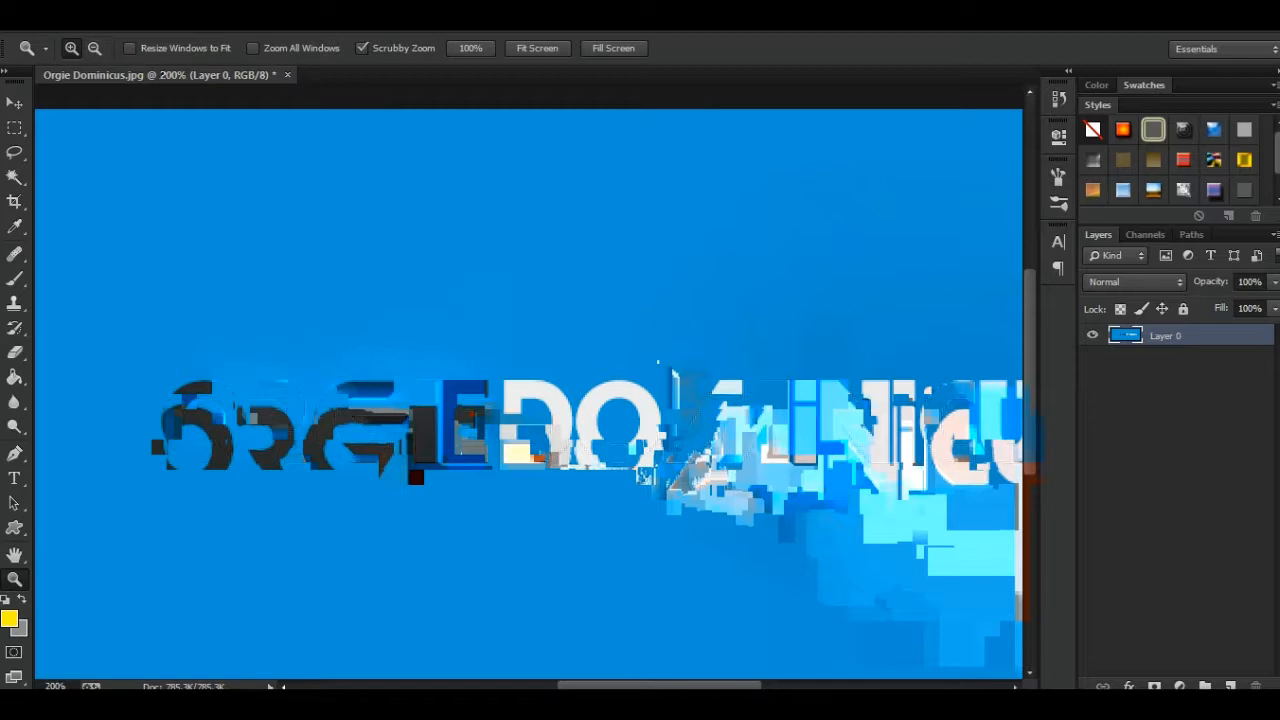
left_click(630, 365, "alt")
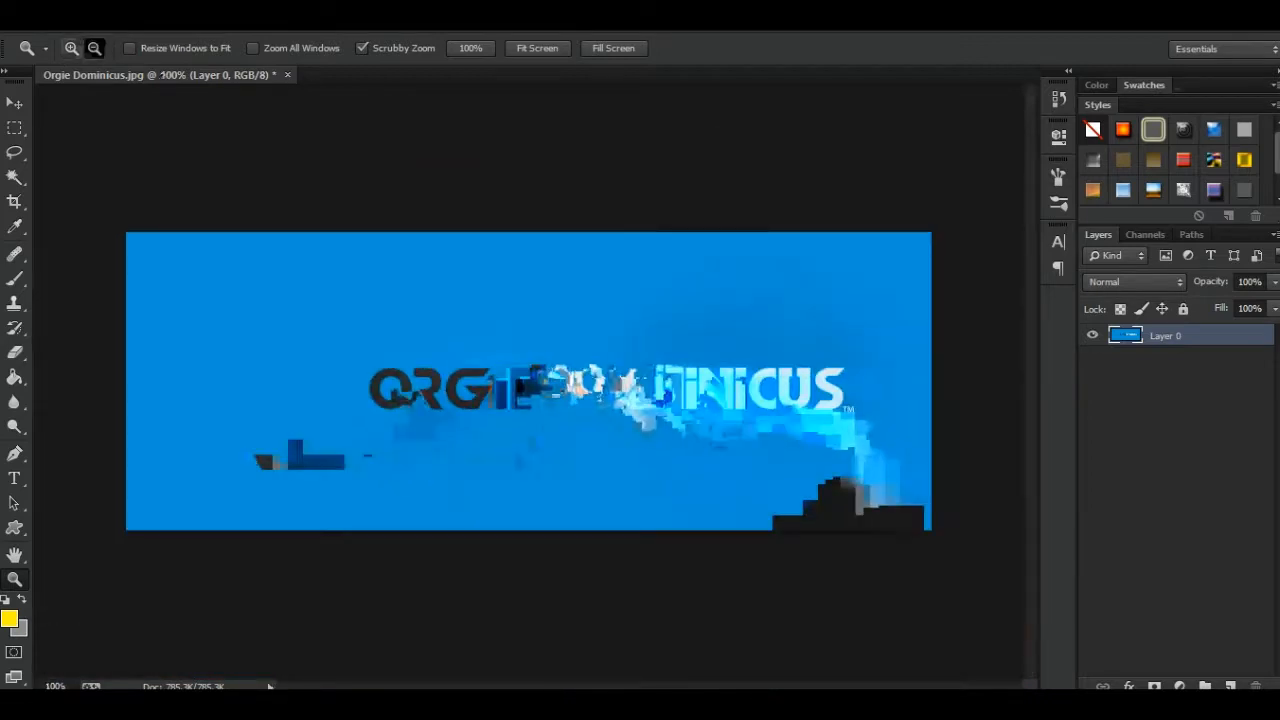
left_click(630, 365, "alt")
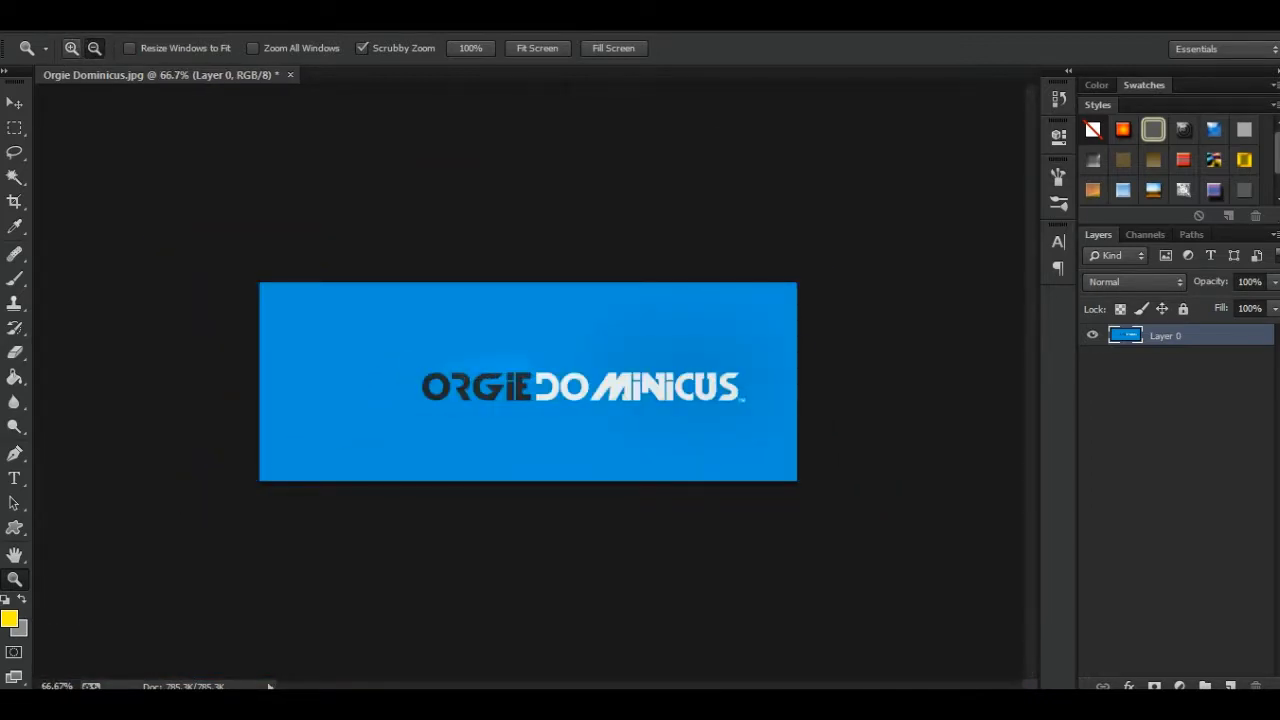
left_click(630, 370)
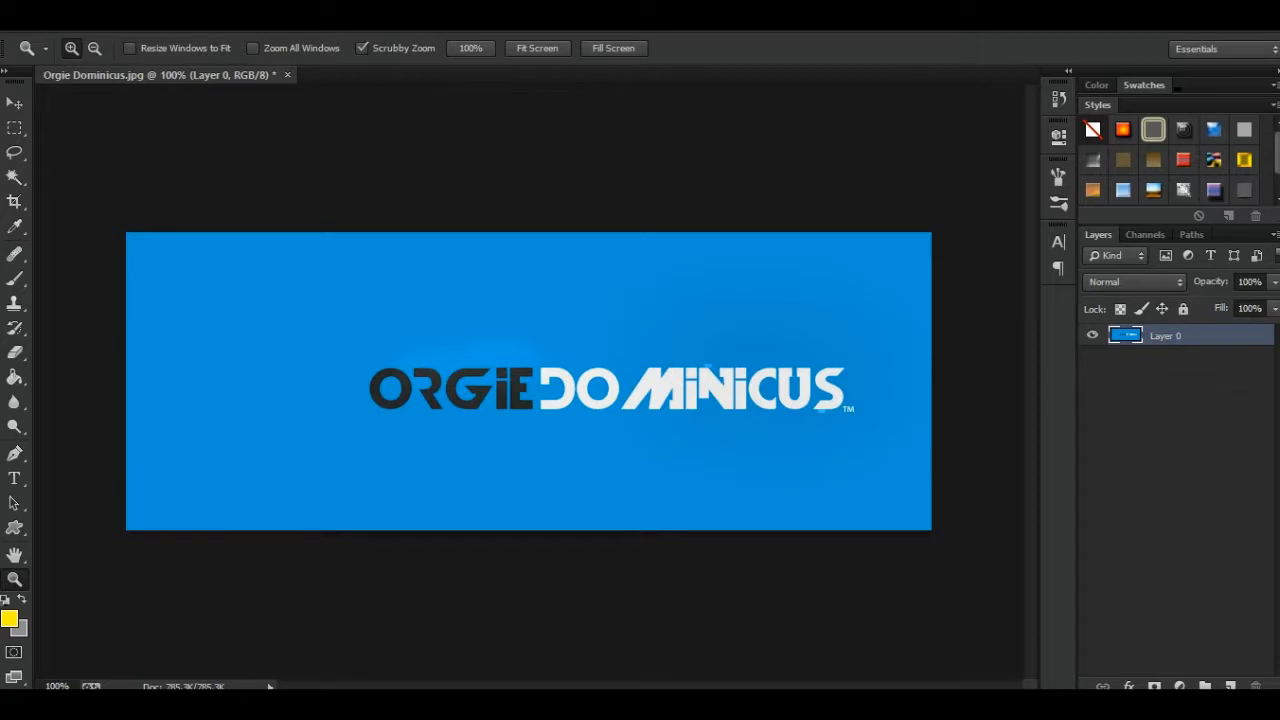
key("ctrl+plus")
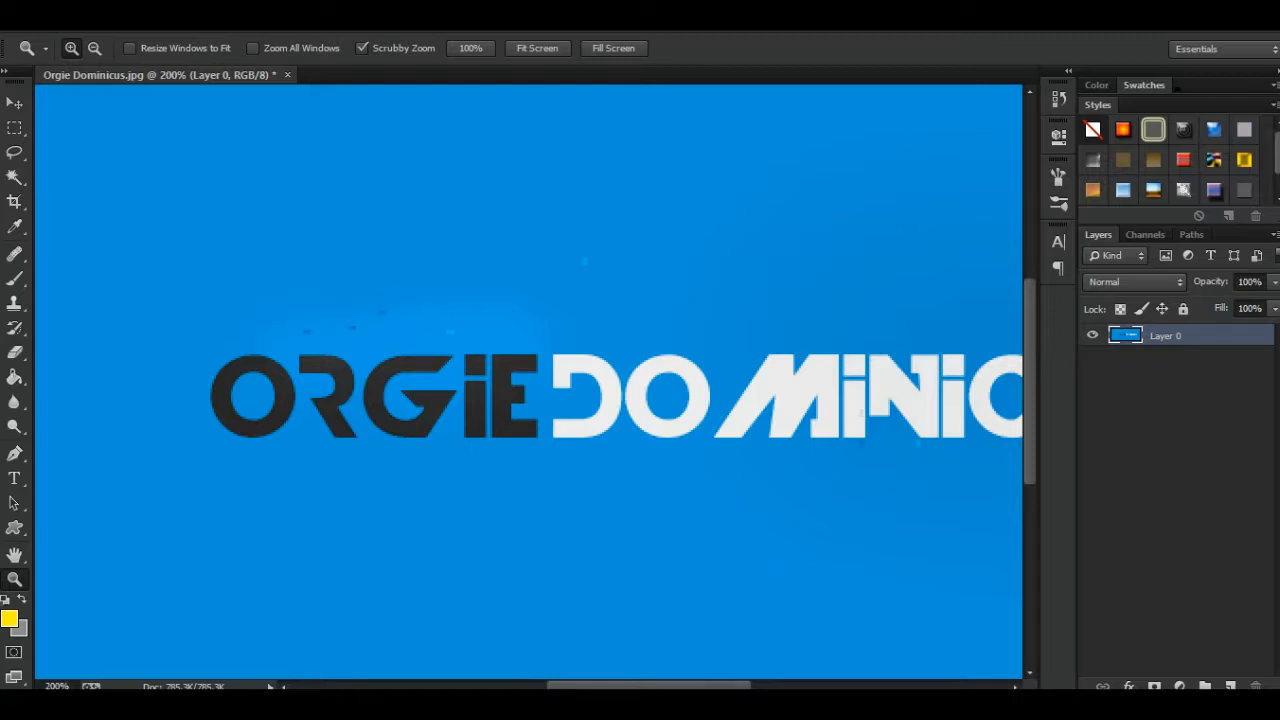
key("ctrl+minus")
key("ctrl+minus")
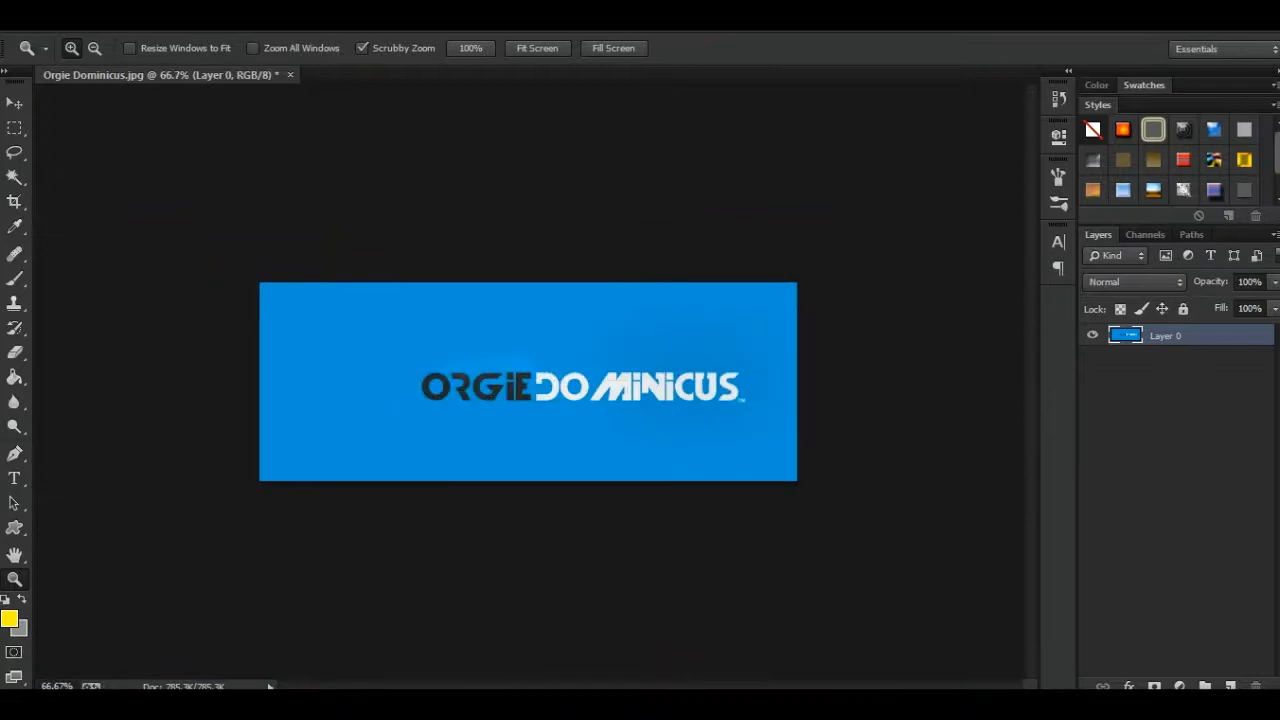
key("ctrl+plus")
key("ctrl+plus")
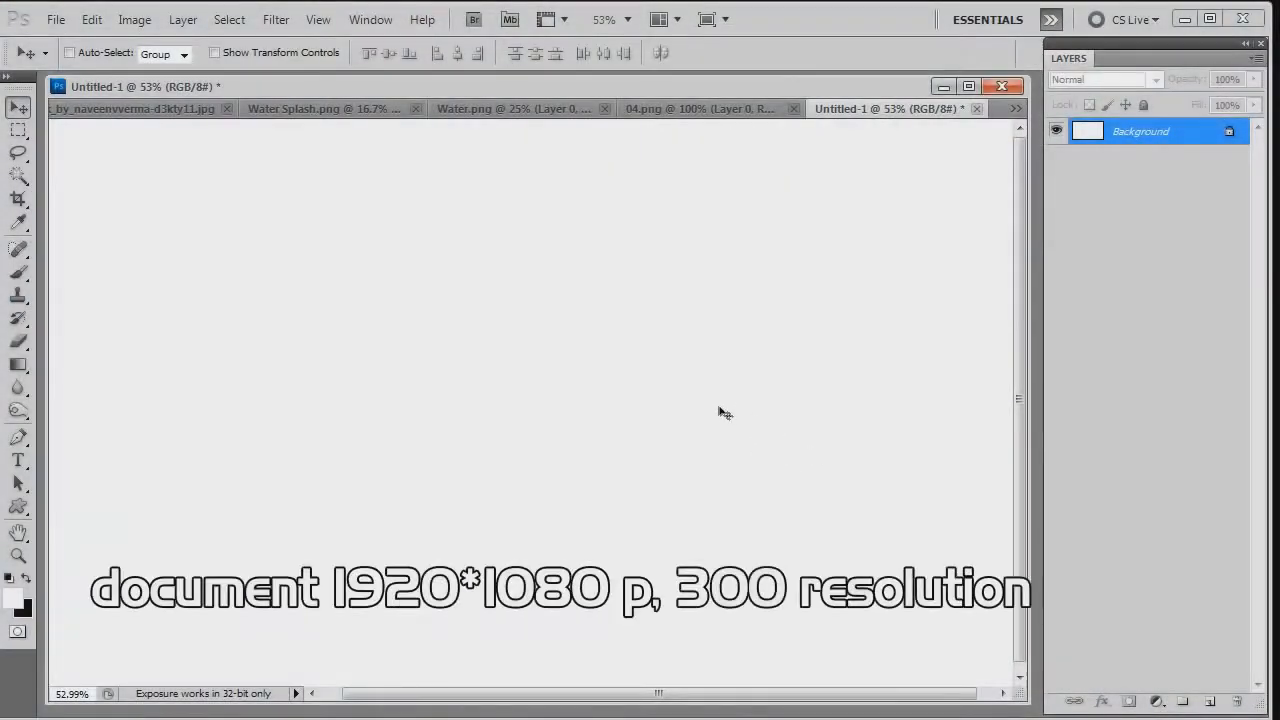
- Fill the Untitled-1 background with a horizontal linear gradient running from light blue through white to light blue
left_click(18, 364)
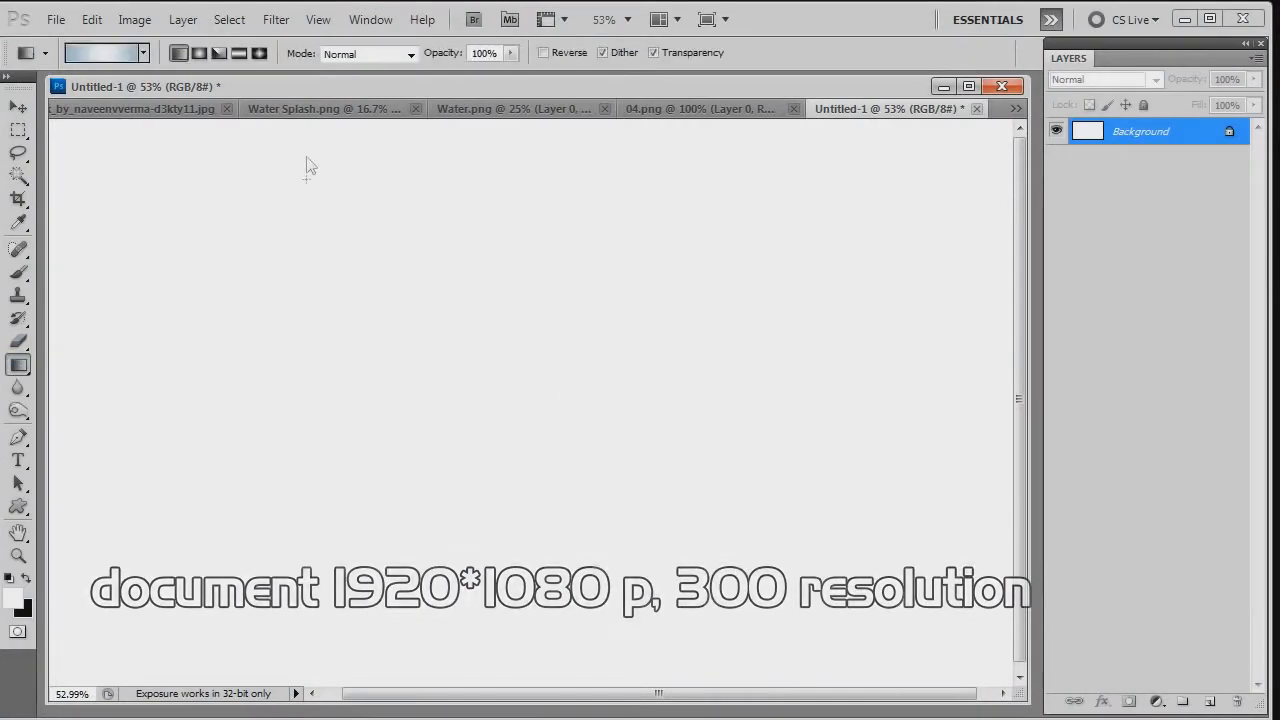
left_click(80, 53)
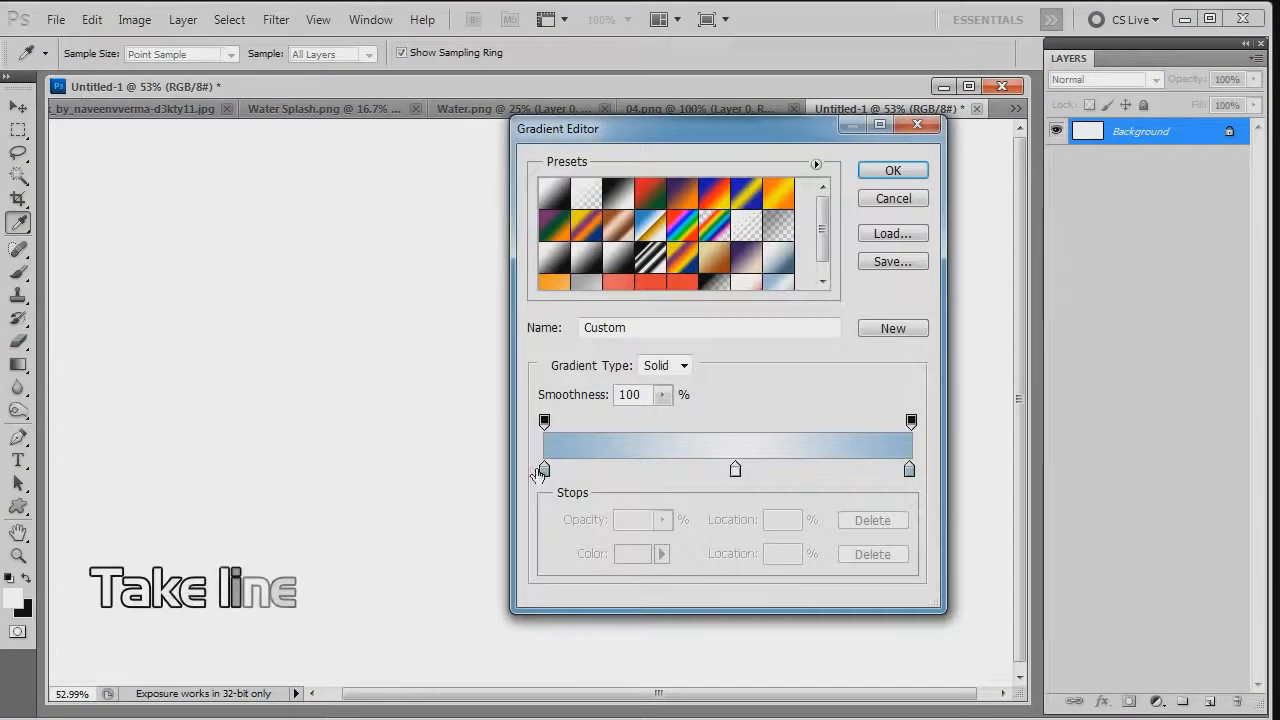
left_click(880, 172)
key("ctrl+0")
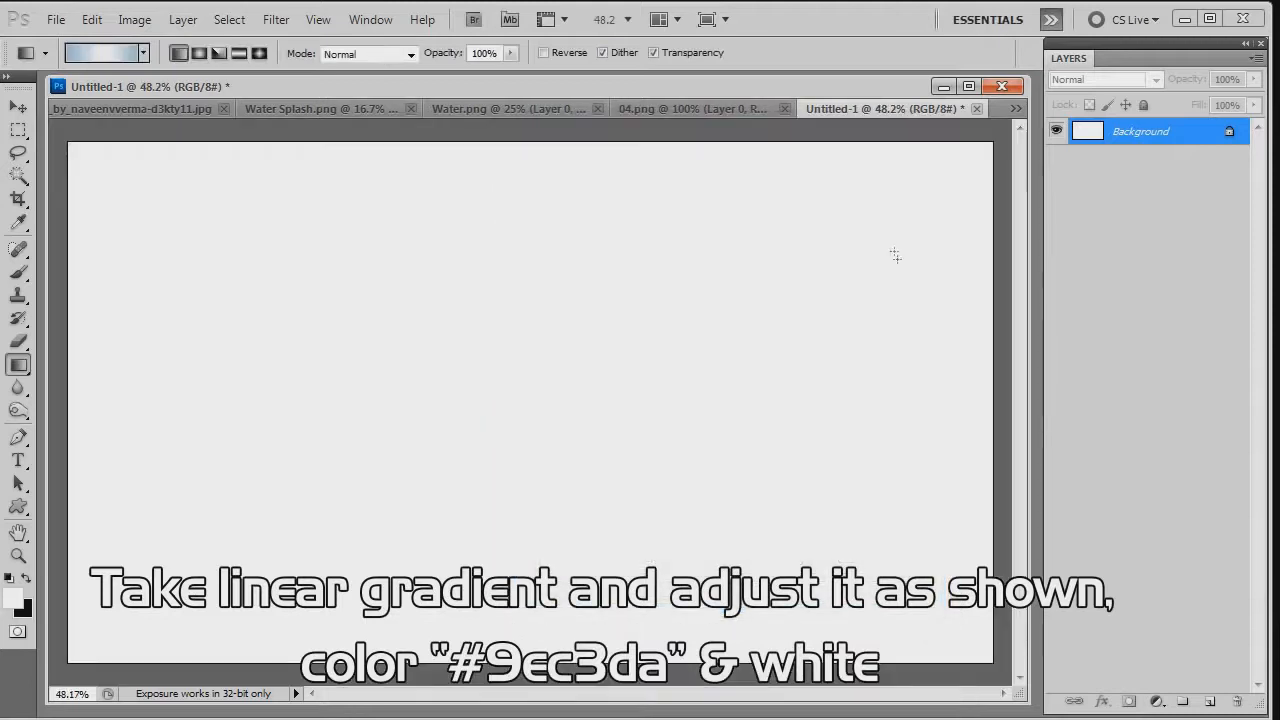
left_click_drag(57, 371, 995, 369)
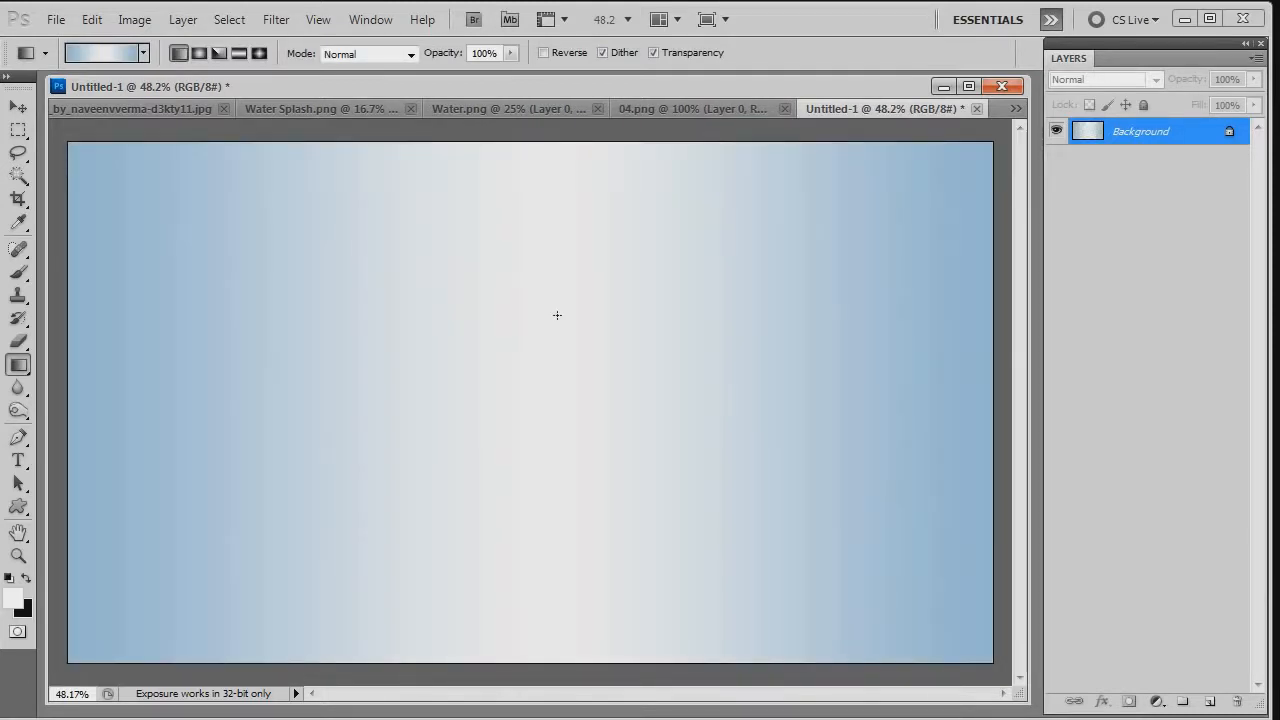
- Bring the orange slices from 04.png into the Untitled-1 document as a new layer
key("v")
left_click(676, 108)
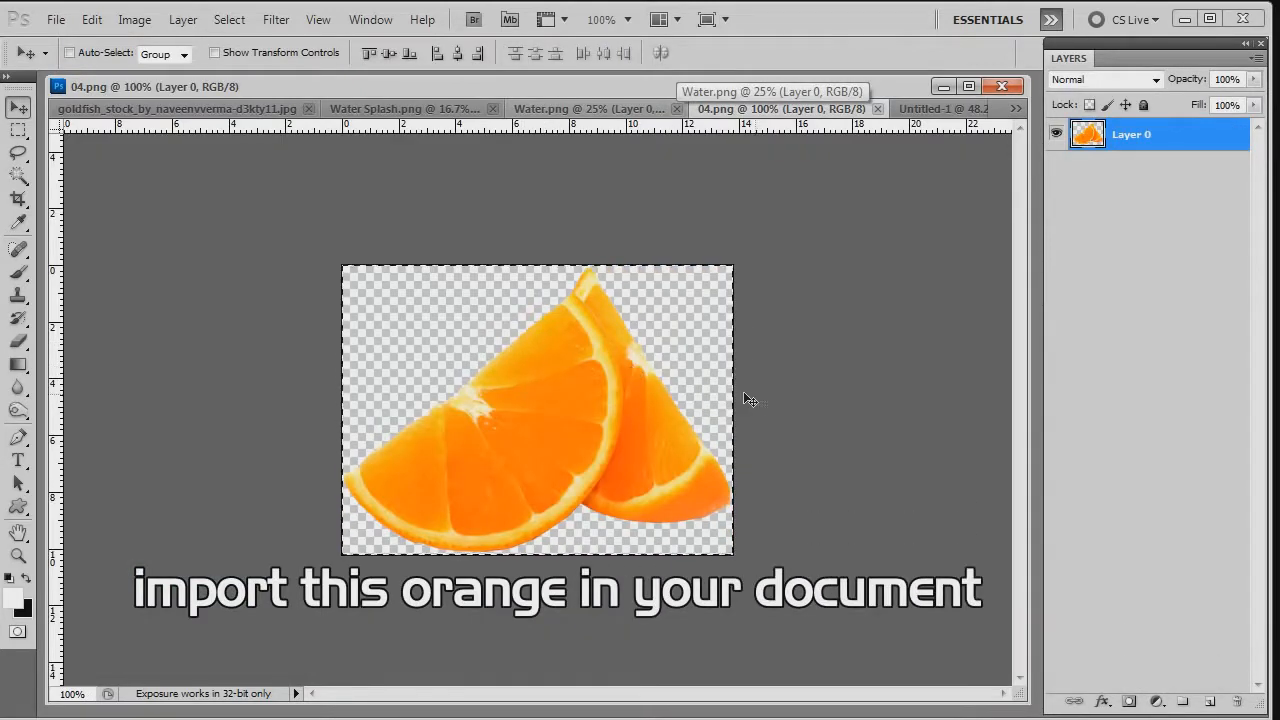
left_click(948, 112)
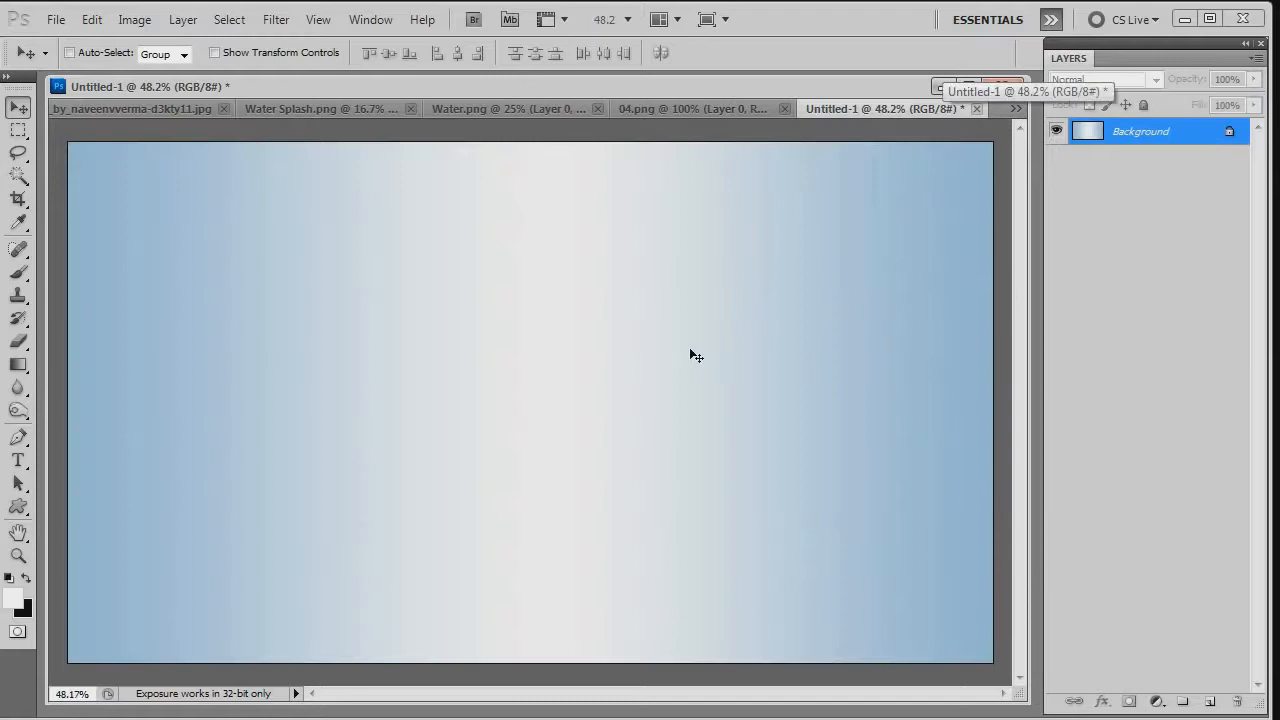
key("ctrl+v")
- Scale the orange slices up proportionally to about 241% with Free Transform, keeping them centred on the canvas
key("ctrl+t")
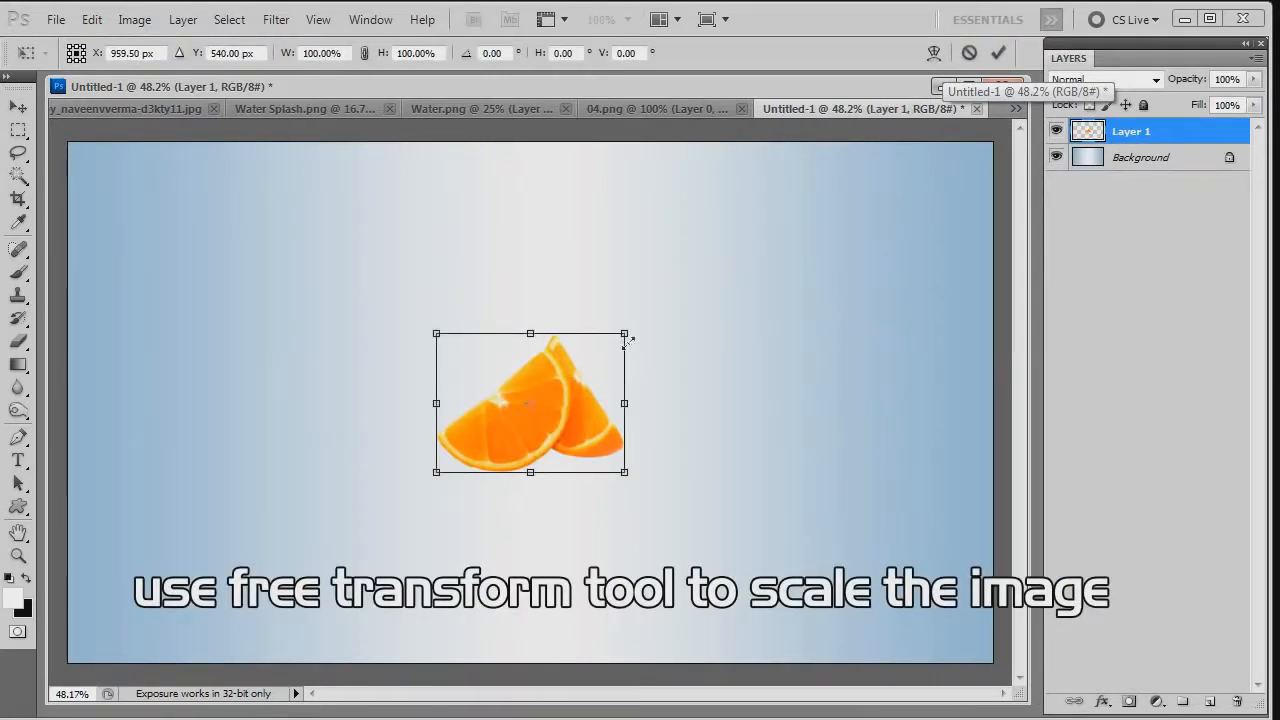
left_click_drag(625, 333, 783, 277)
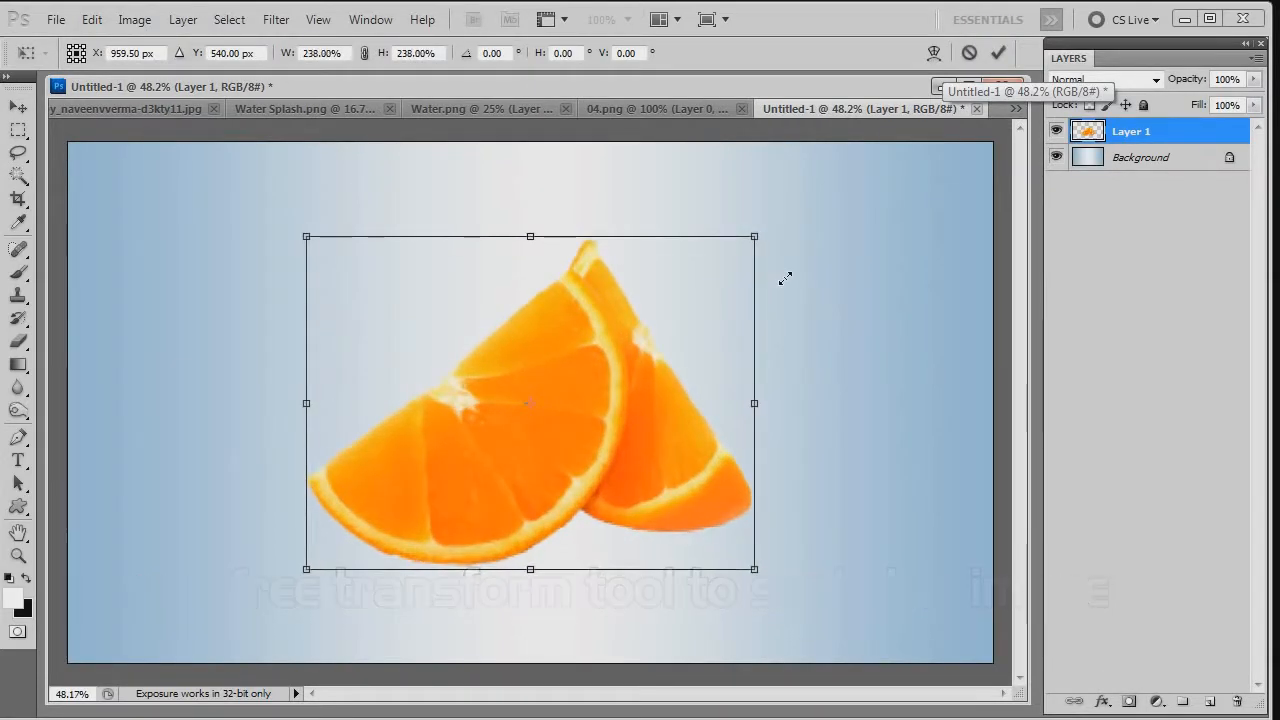
scroll(784, 313, "down", 1)
key("Return")
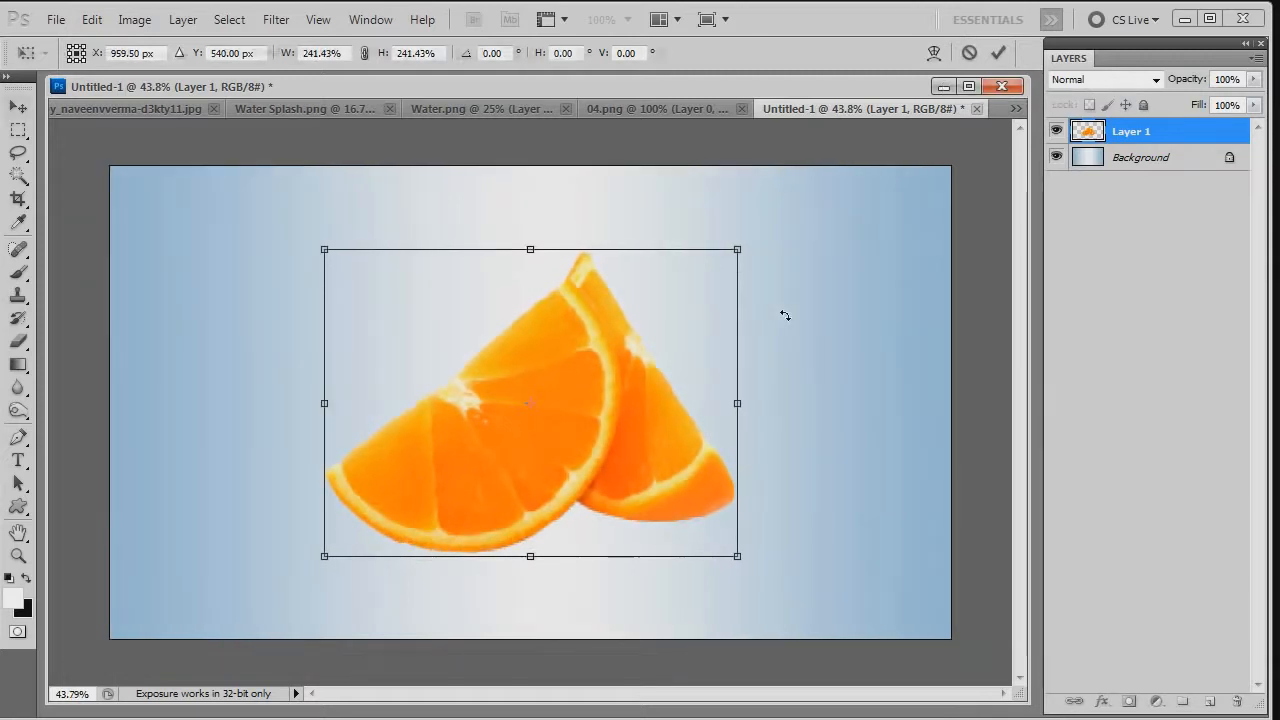
scroll(510, 403, "up", 1)
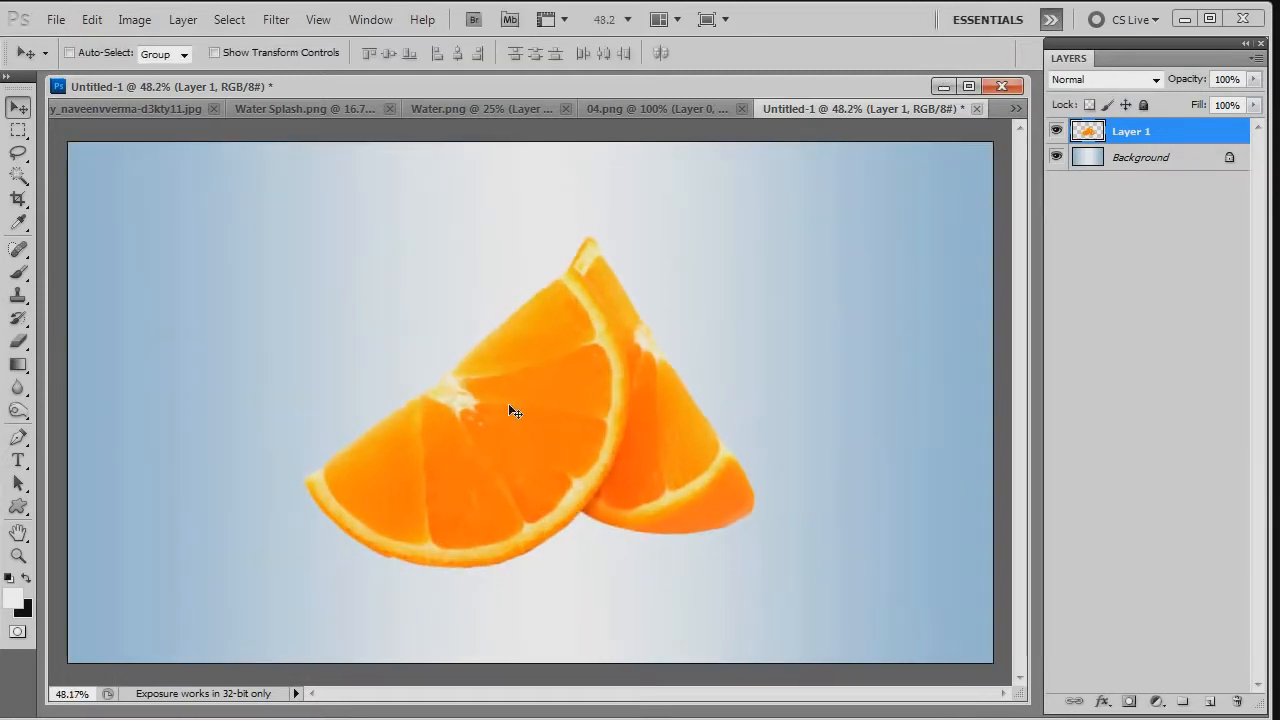
- Add a new layer between the Background and the orange layer, and name it shadow
scroll(508, 403, "down", 1)
left_click(1140, 158)
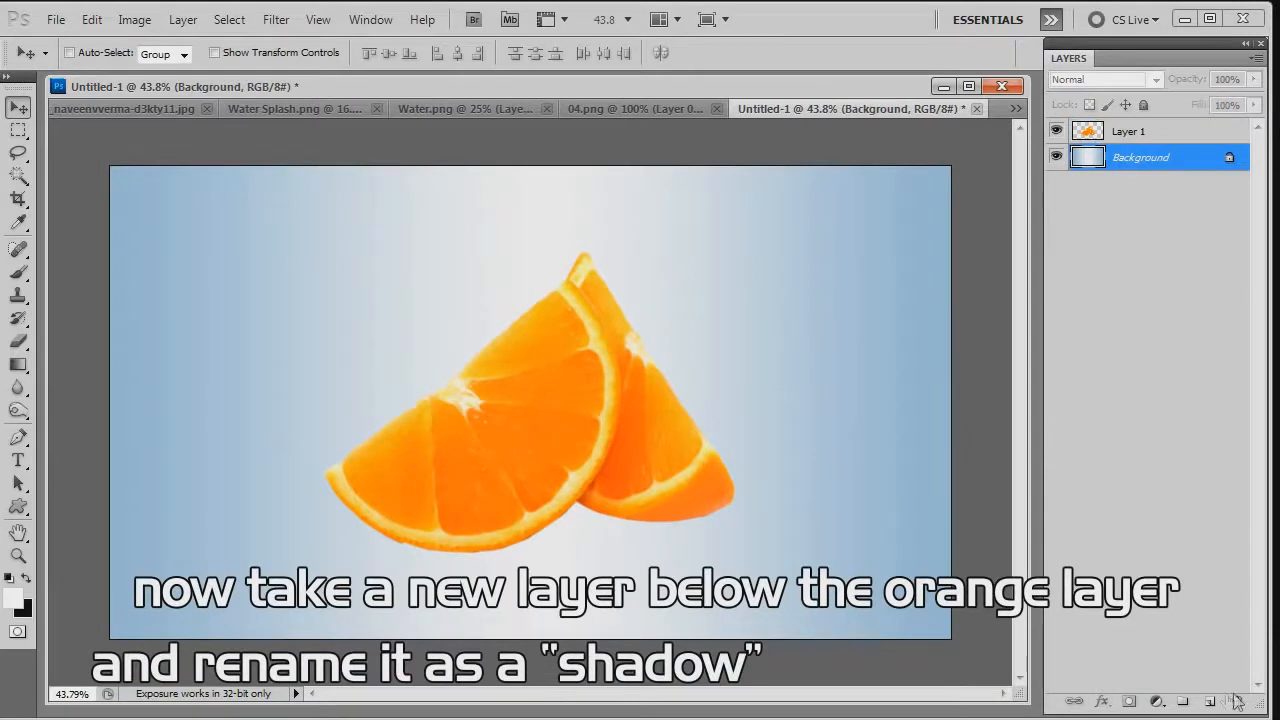
left_click(1210, 701)
double_click(1132, 158)
type("shadow")
key("Return")
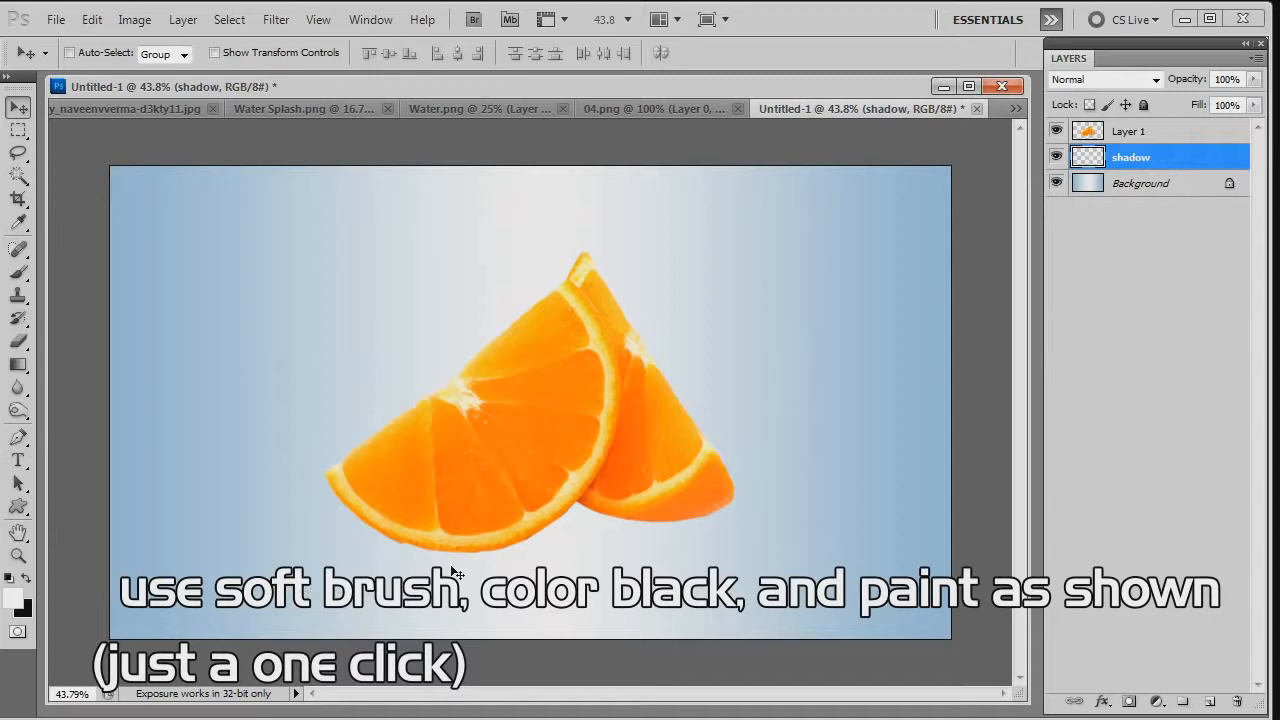
- Paint a single black dab beneath the rear orange slice with a soft 500 px brush at 0% hardness
key("b")
key("x")
right_click(469, 343)
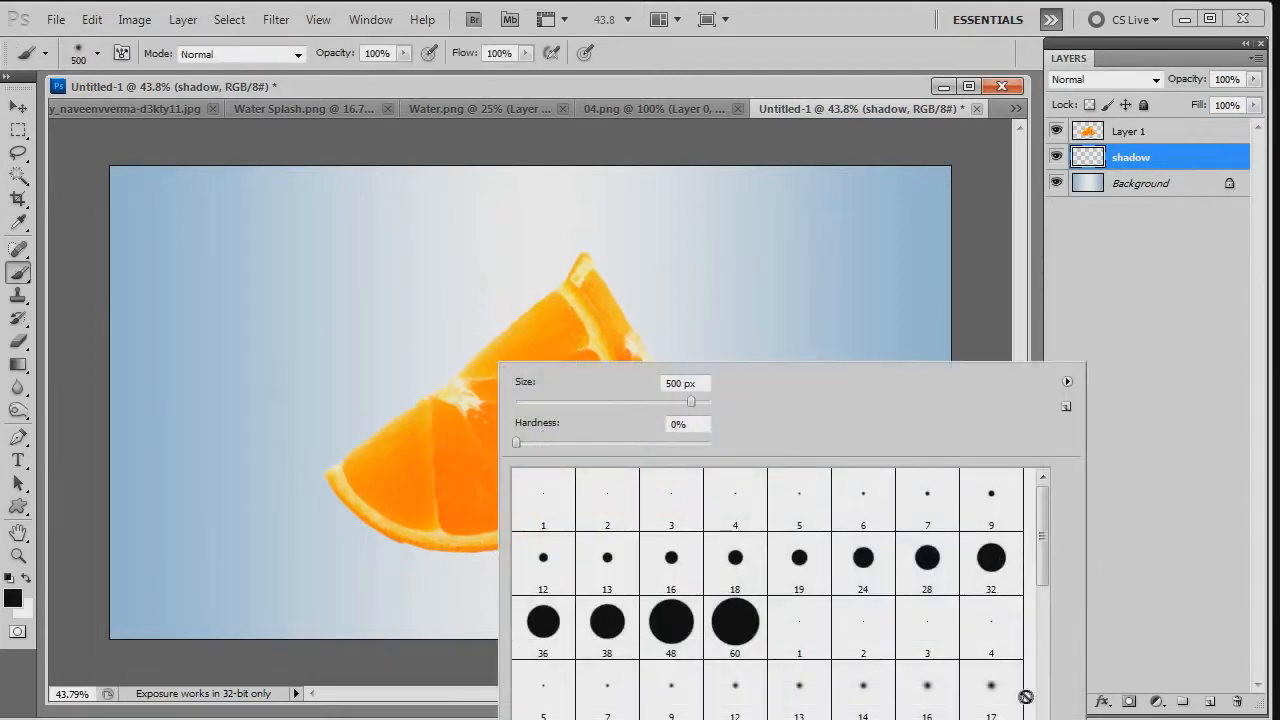
left_click(962, 167)
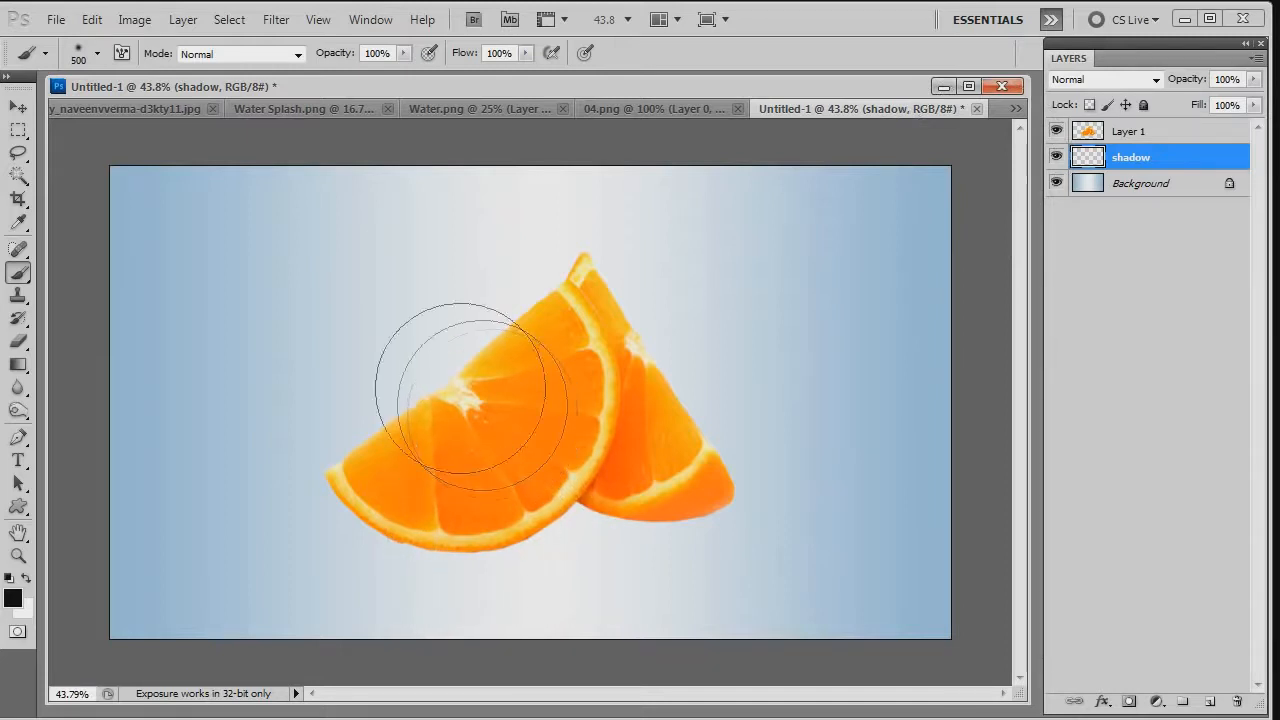
left_click(649, 510)
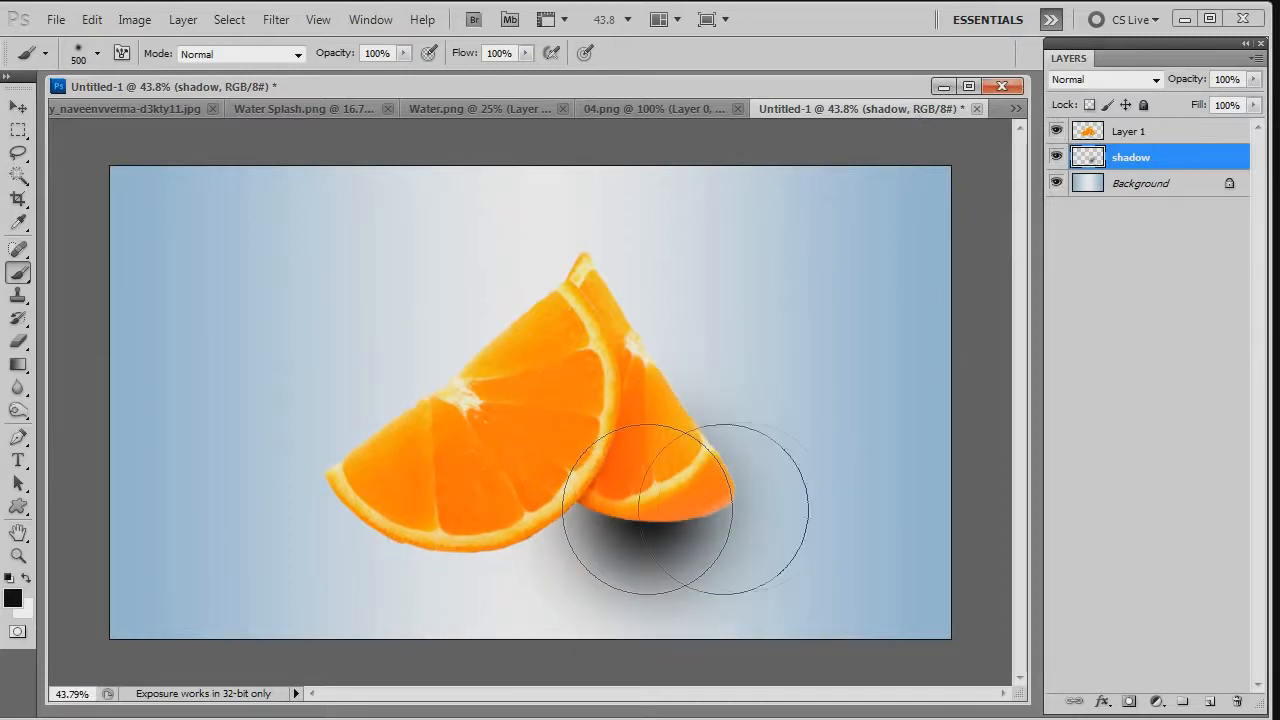
- Flatten the painted shadow to about 16% height and 100.6% width with Free Transform, placing it under the rear slice's base
key("ctrl+t")
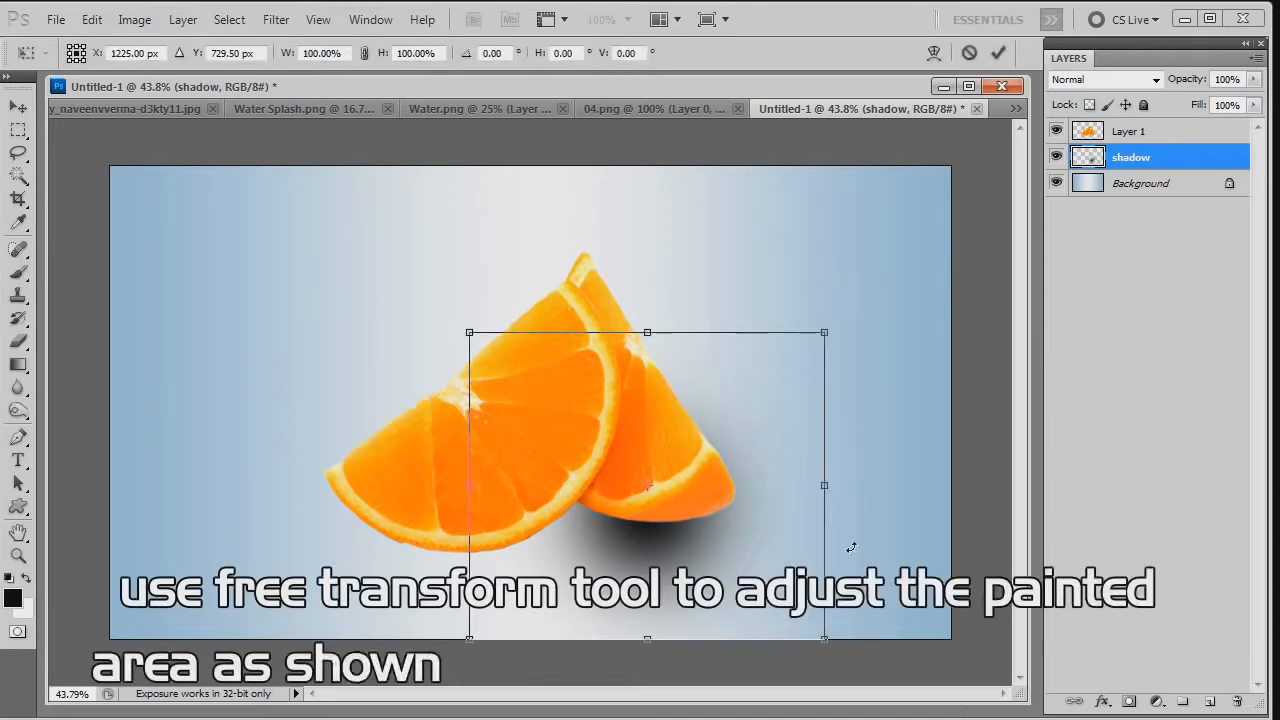
left_click_drag(655, 337, 678, 506)
key("Down")
key("Down")
key("Down")
key("Down")
key("Down")
key("Down")
key("Down")
key("Down")
key("Down")
key("Up")
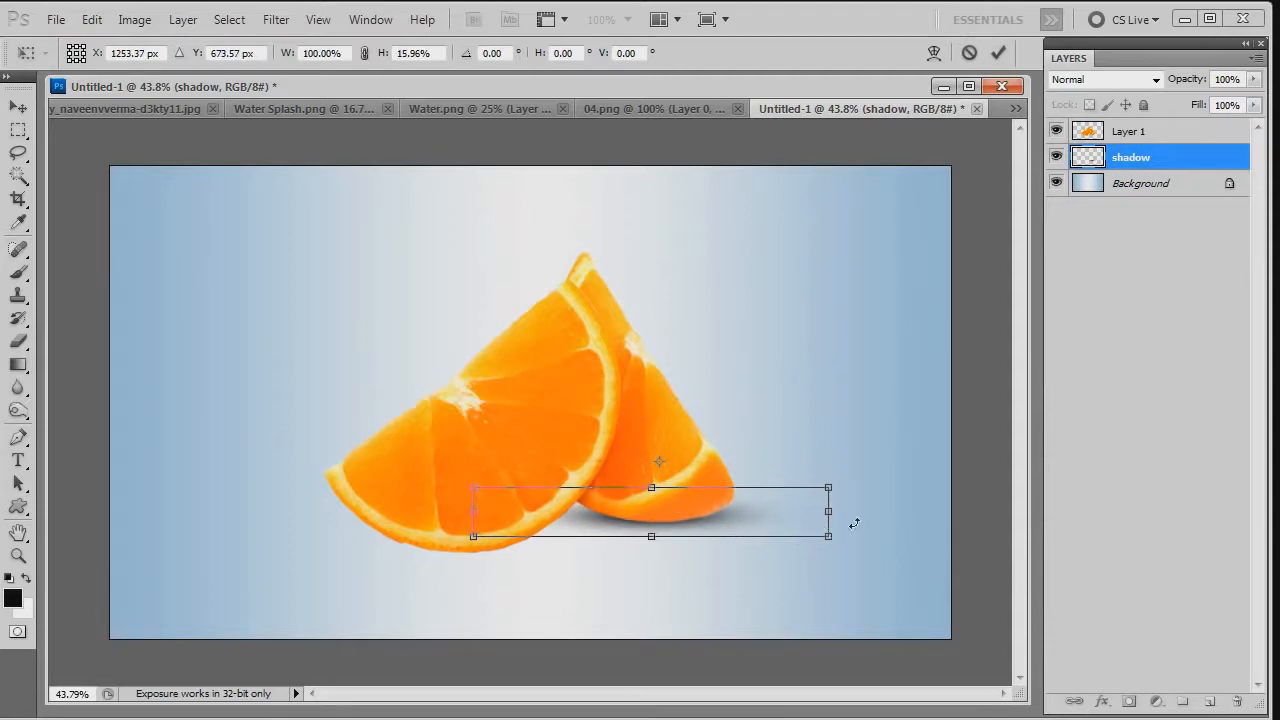
mouse_move(828, 512)
left_mouse_down()
mouse_move(800, 512)
mouse_move(816, 512)
left_mouse_up()
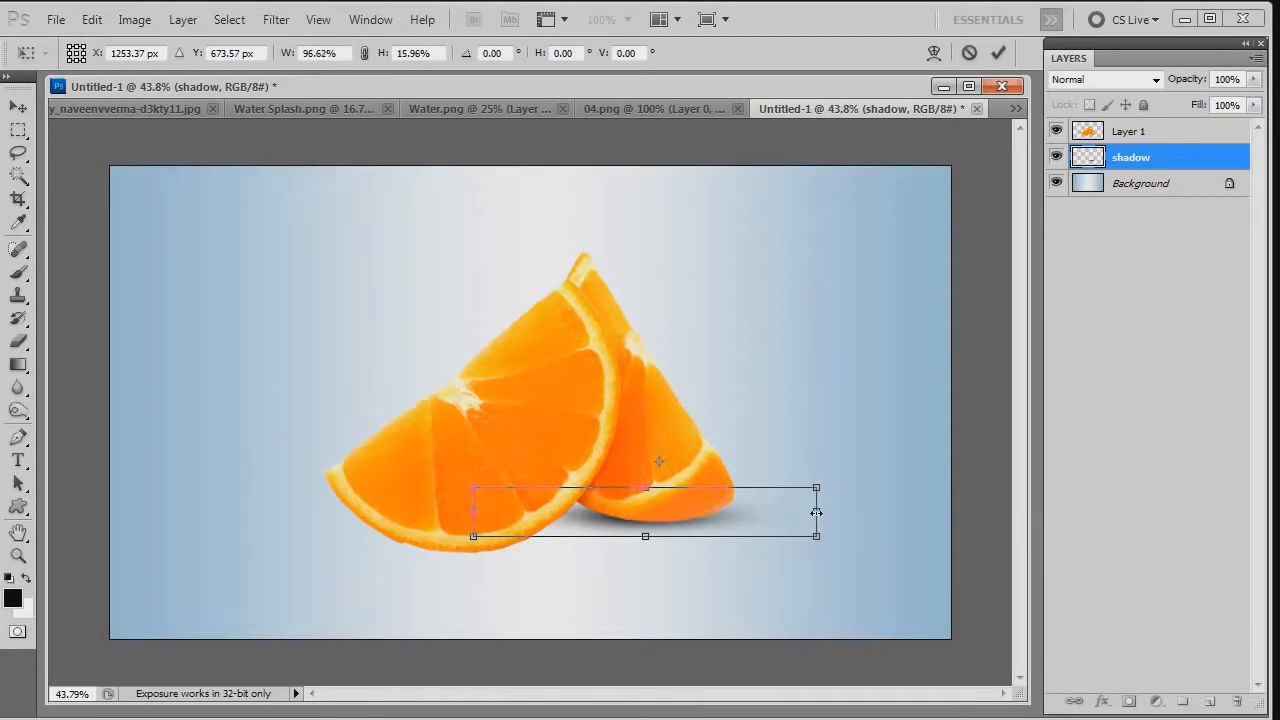
left_click_drag(472, 512, 459, 512)
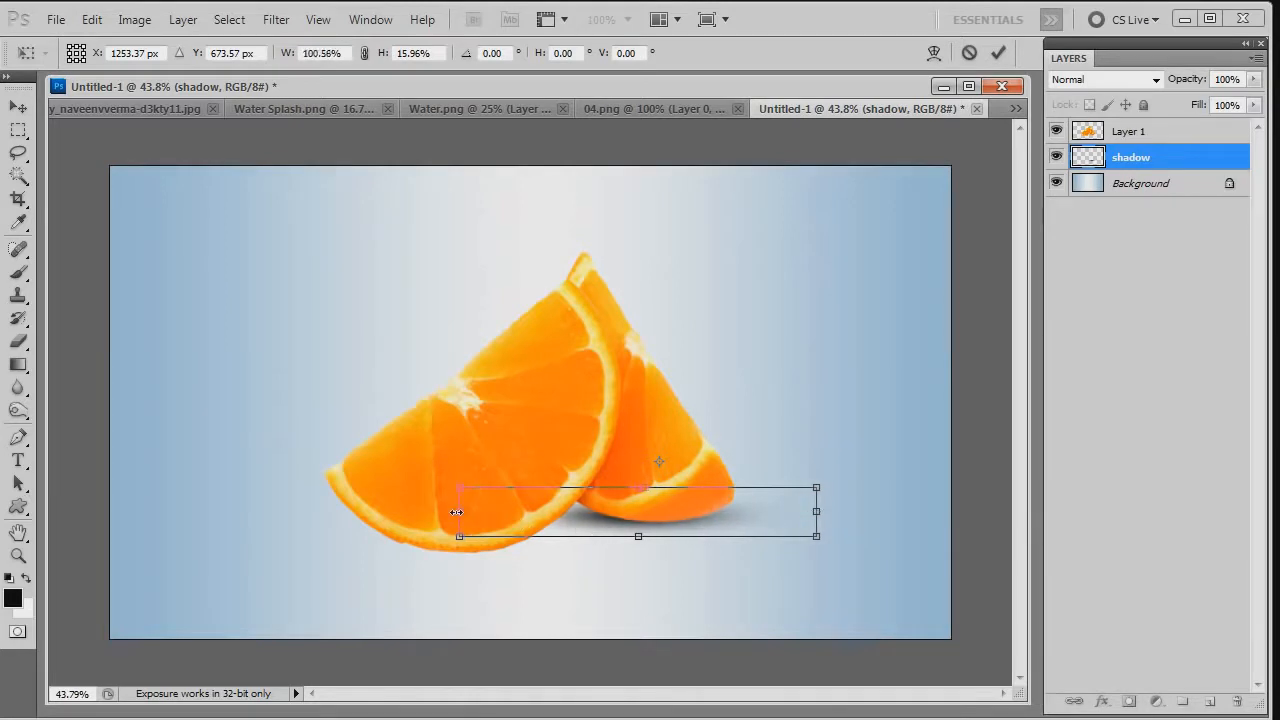
key("Return")
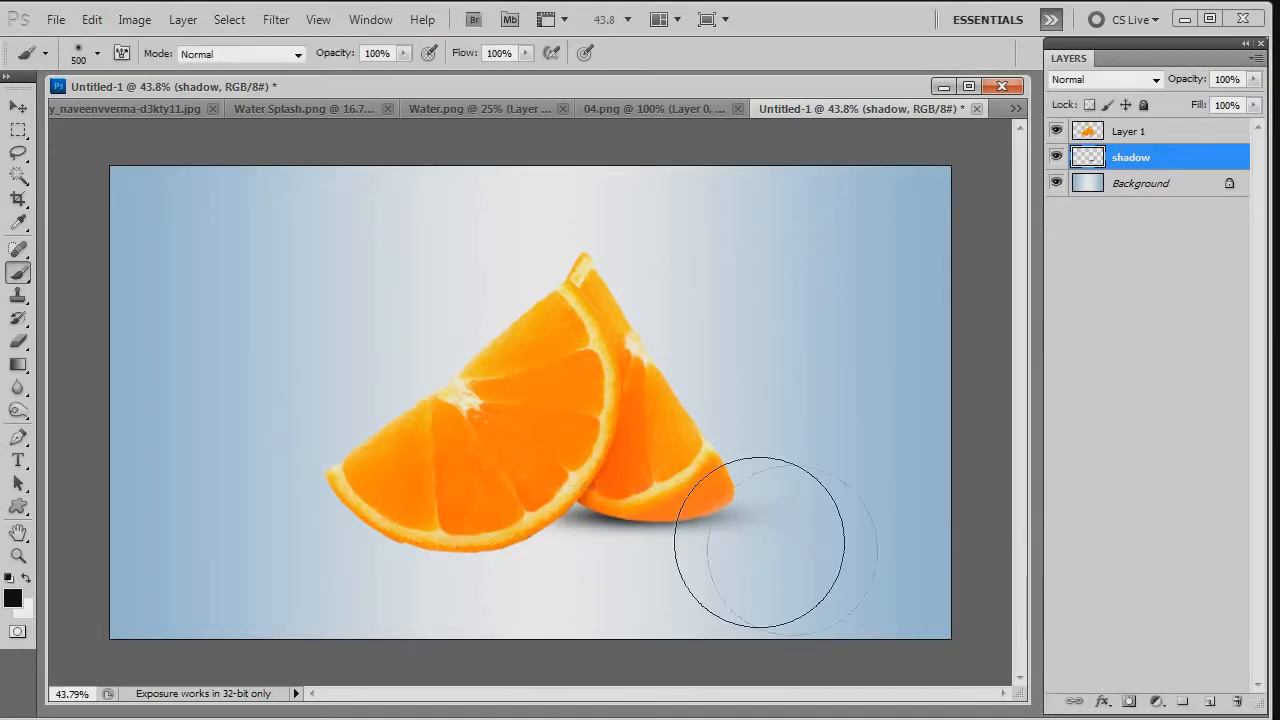
- Duplicate the shadow layer and move the copy under the base of the front orange slice
key("v")
key("ctrl+j")
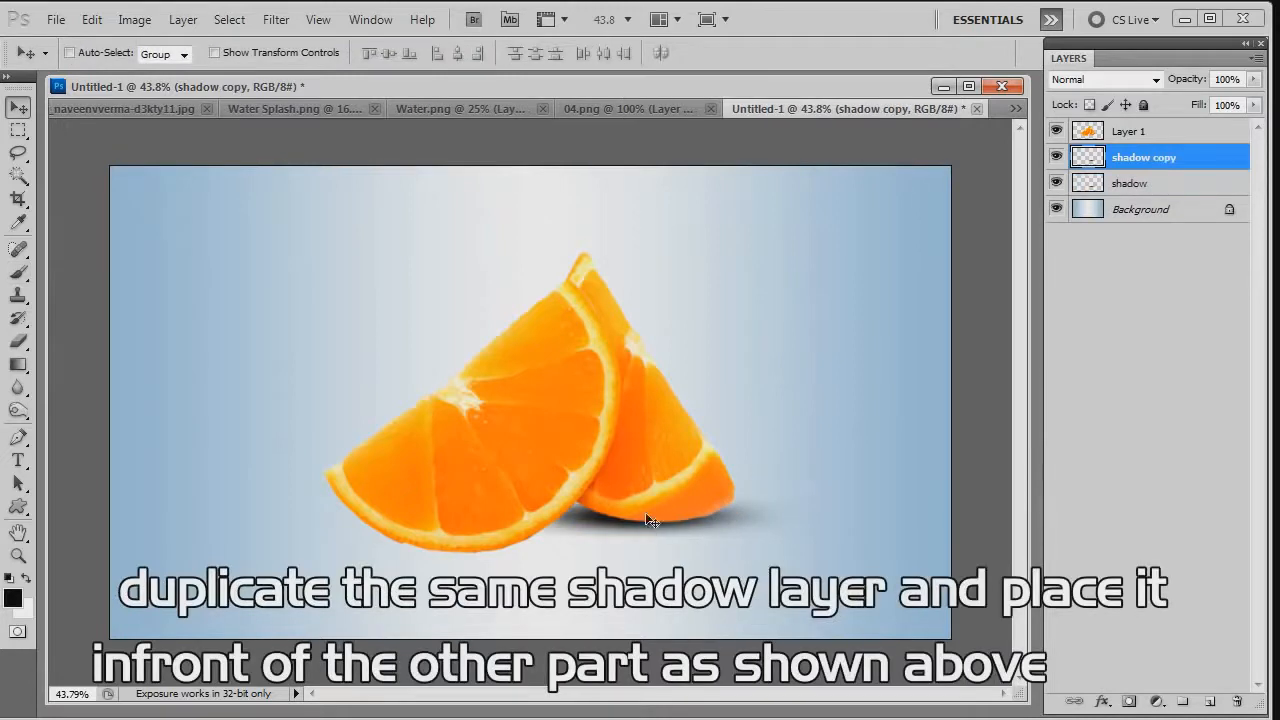
left_click_drag(650, 520, 470, 550)
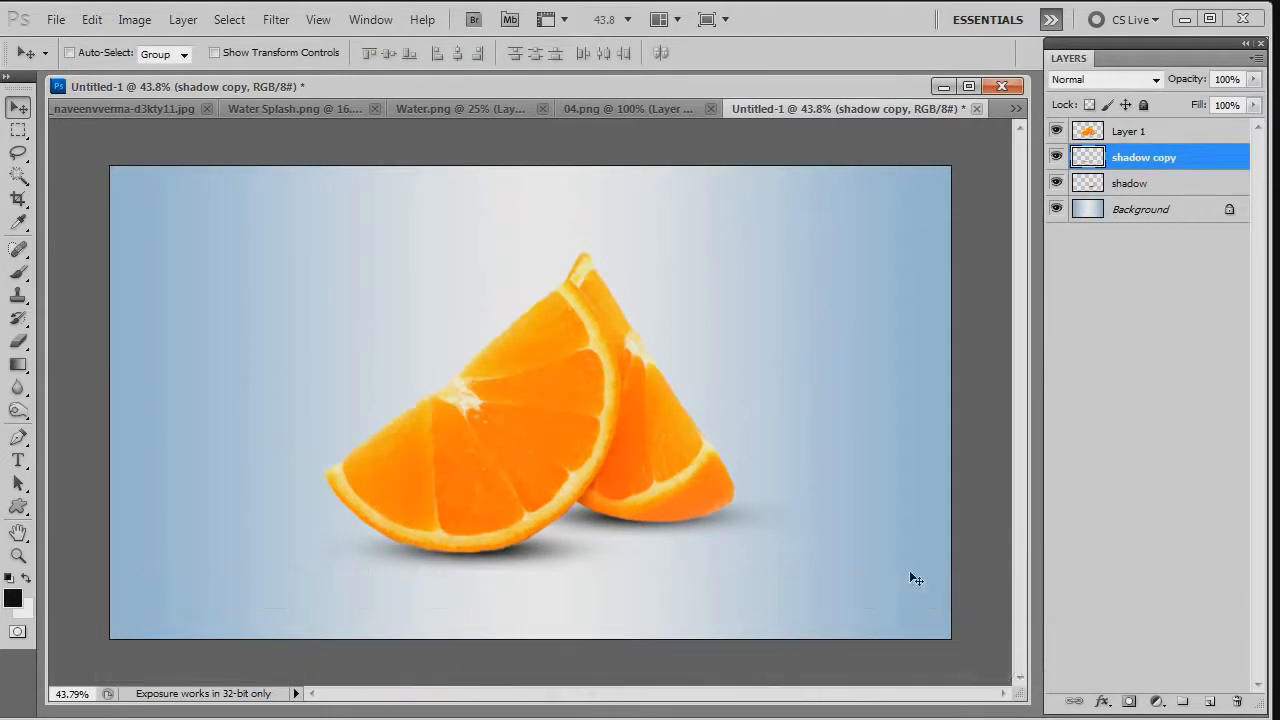
- Stretch the shadow copy to about 143% width with Free Transform and set its layer opacity to 90%
key("ctrl+t")
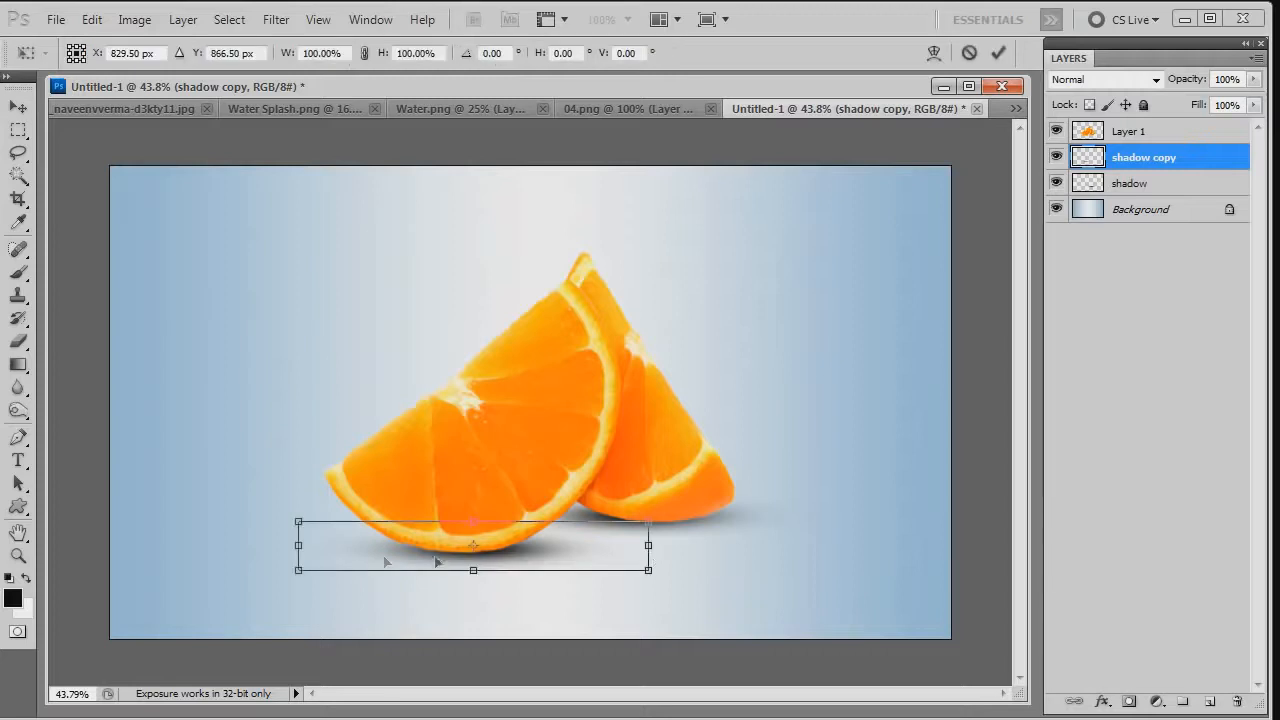
left_click_drag(298, 543, 189, 545)
left_click_drag(651, 545, 694, 545)
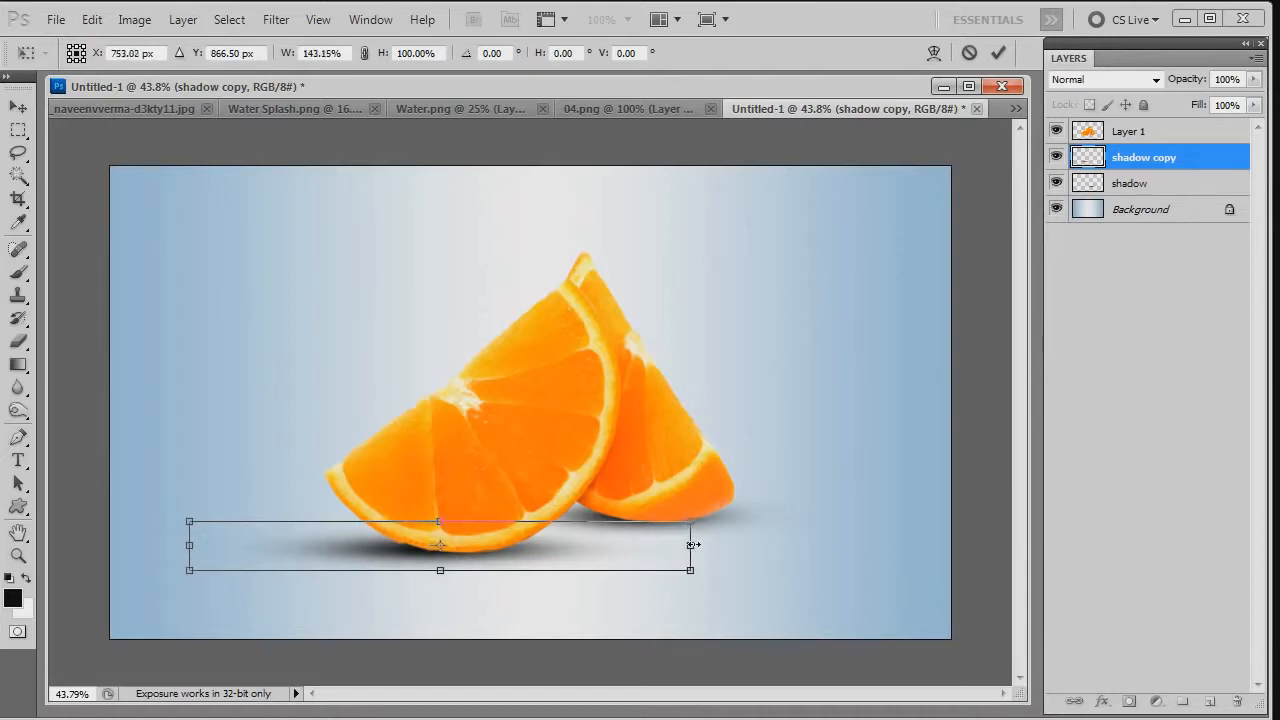
key("Return")
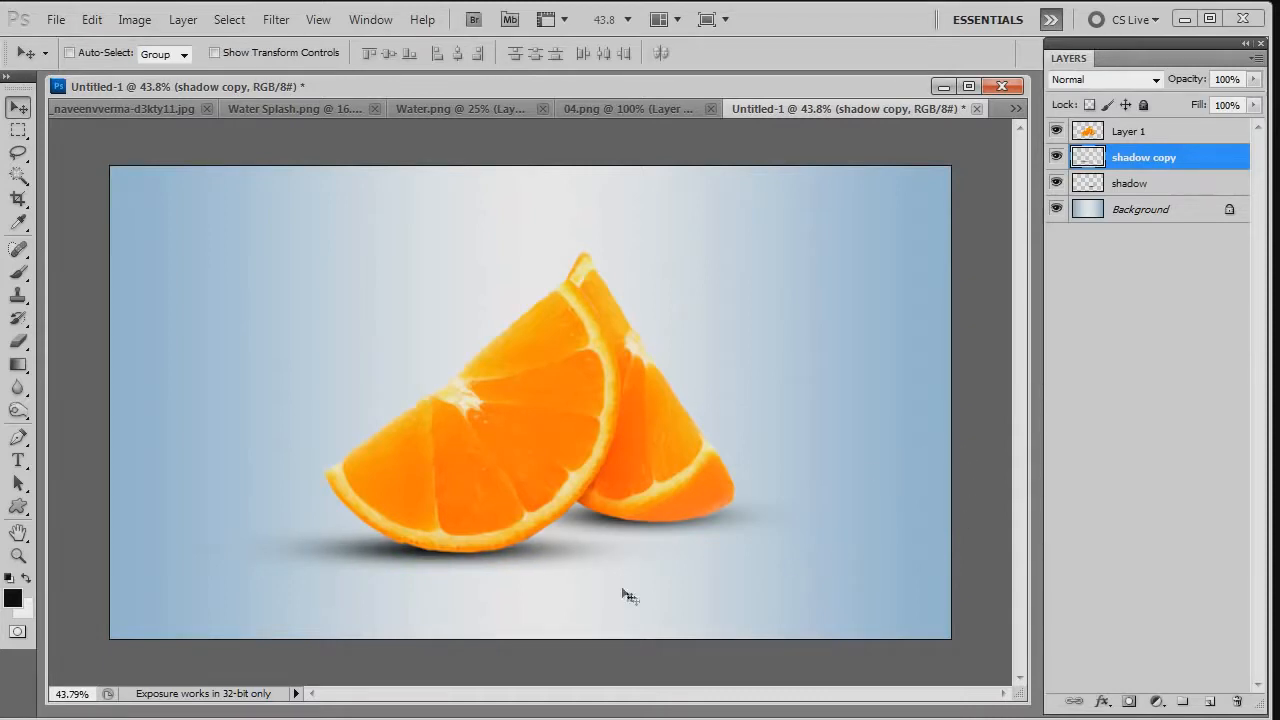
left_click(1246, 80)
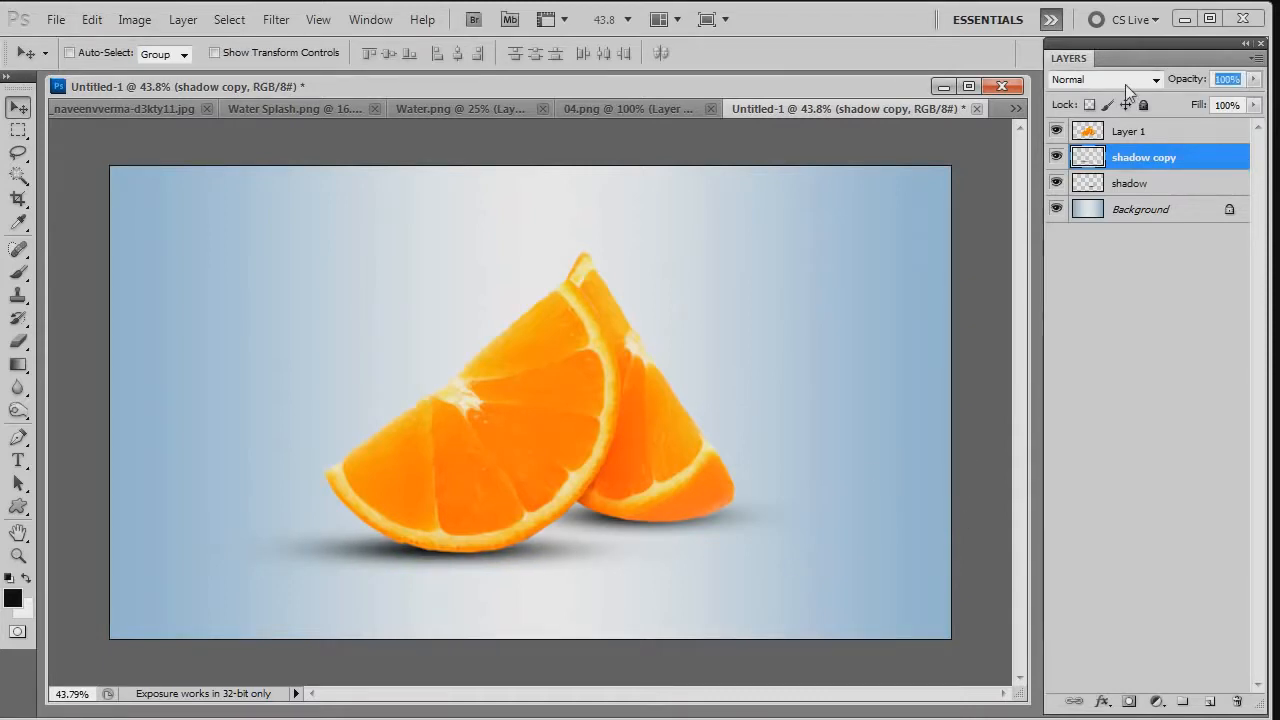
type("90")
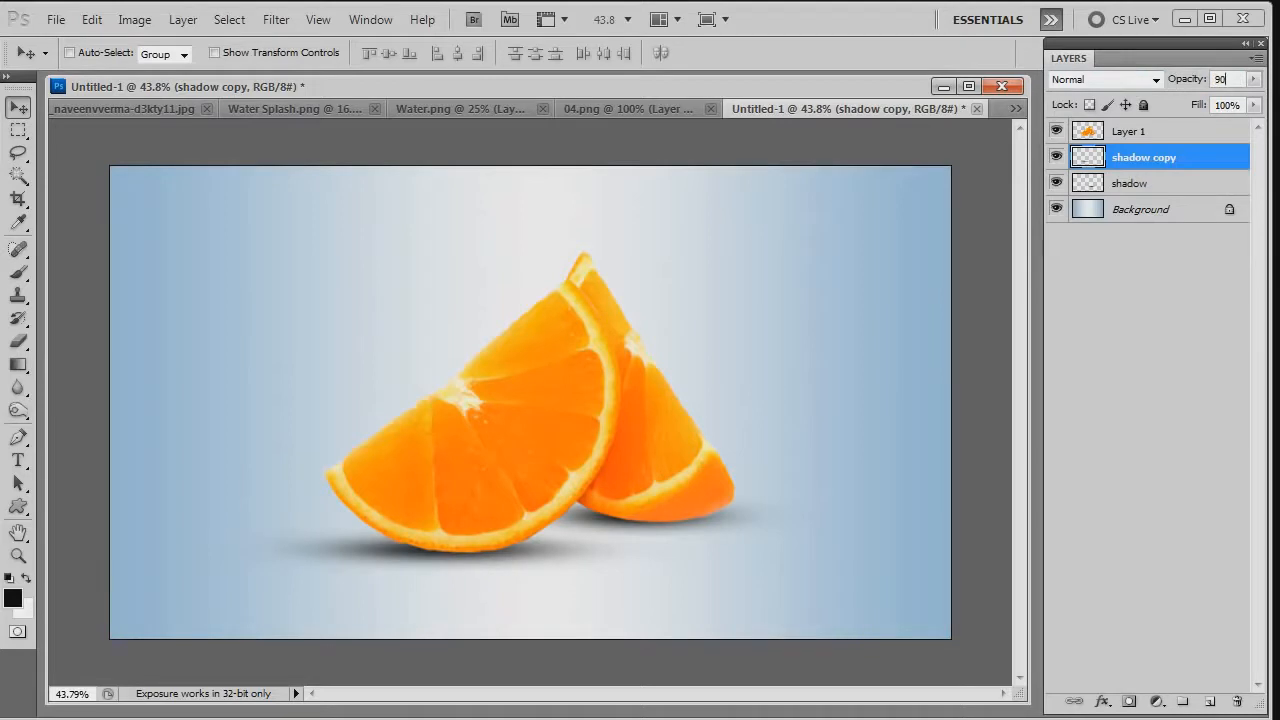
- Select the inner flesh of the front orange slice on Layer 1 with the Lasso Tool, following the inside of the rind
left_click(1190, 133)
key("l")
scroll(560, 389, "up", 5)
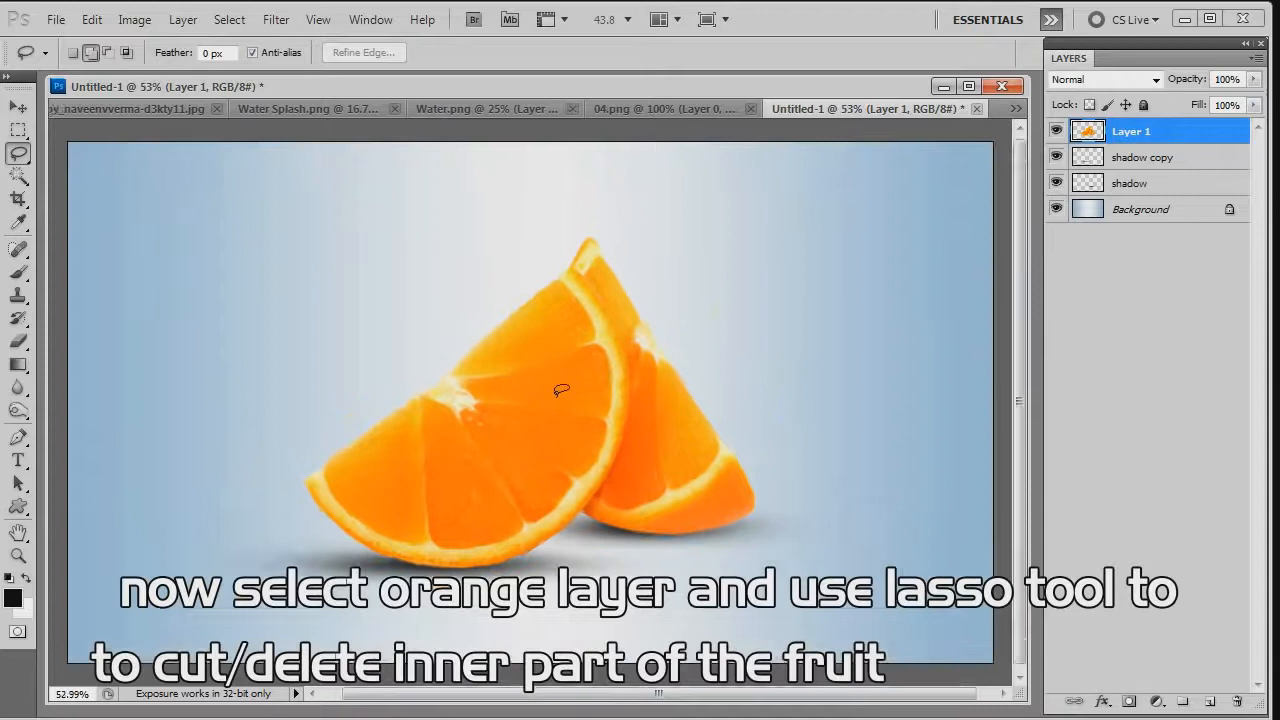
scroll(552, 210, "down", 2)
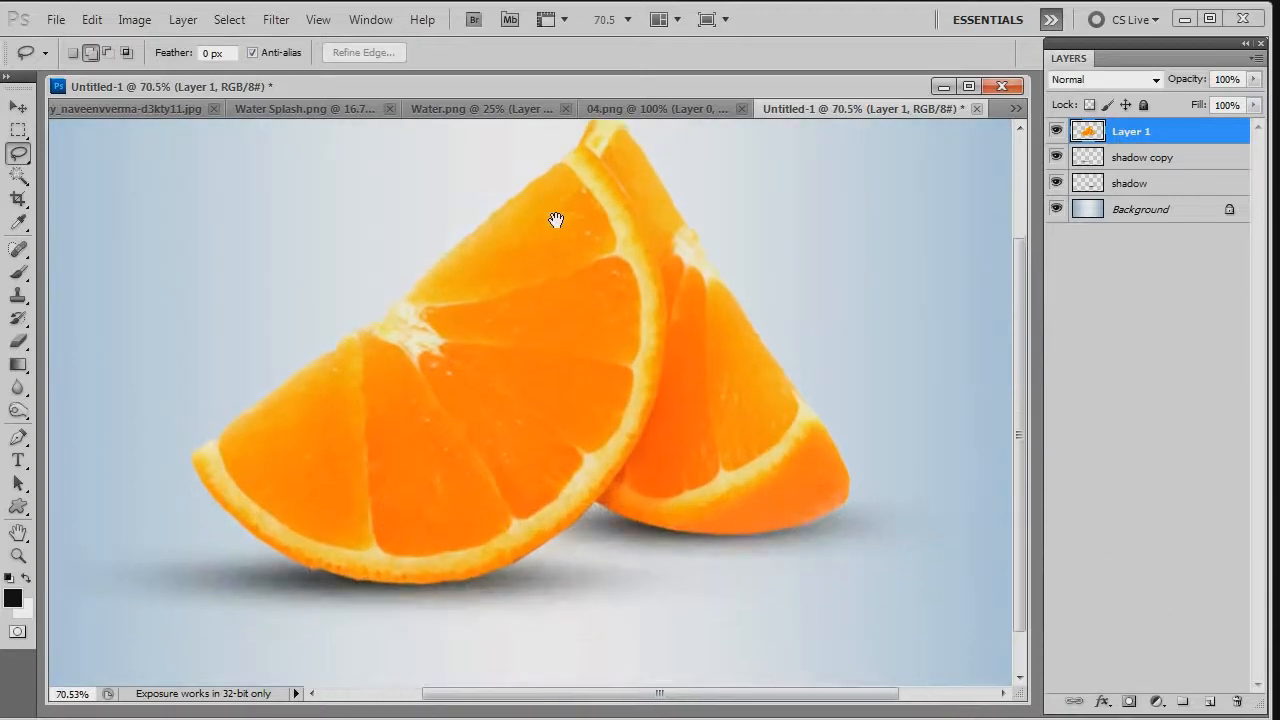
left_click_drag(604, 215, 647, 322)
mouse_move(645, 368)
left_mouse_down()
mouse_move(633, 416)
mouse_move(572, 500)
left_mouse_up()
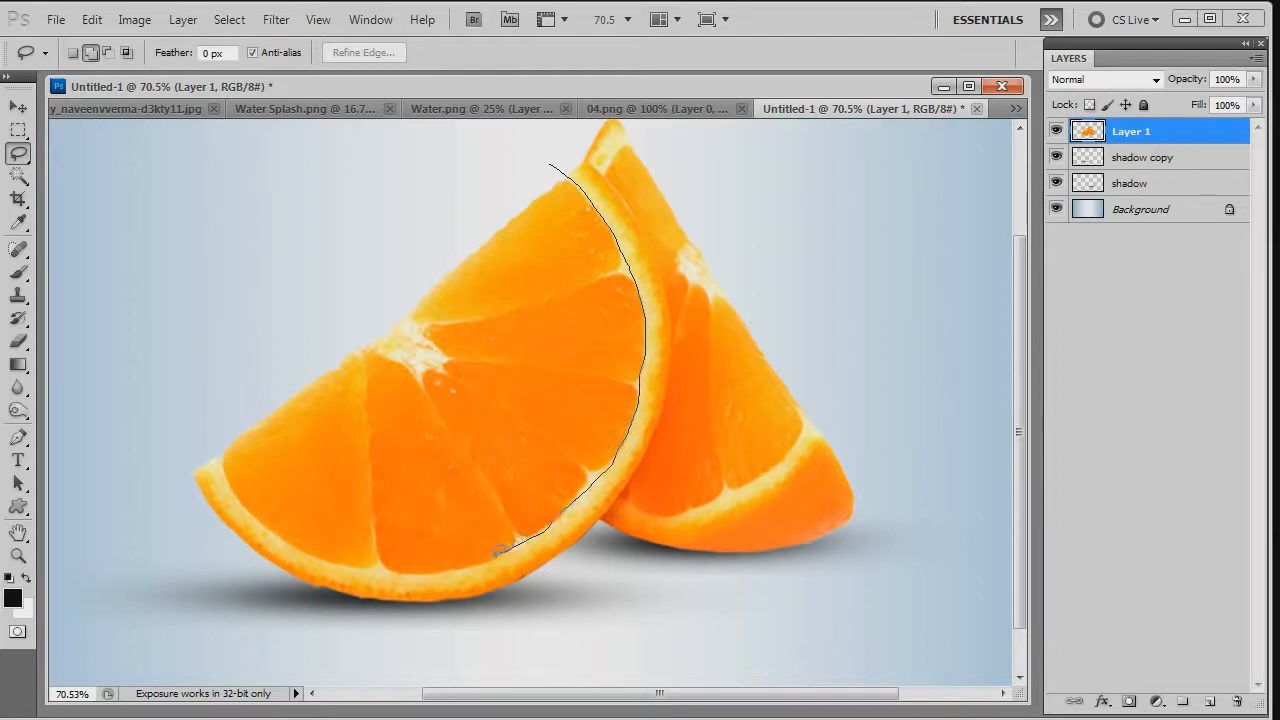
mouse_move(388, 573)
left_mouse_down()
mouse_move(286, 549)
mouse_move(257, 516)
left_mouse_up()
mouse_move(232, 470)
left_mouse_down()
mouse_move(211, 413)
mouse_move(283, 241)
mouse_move(421, 162)
mouse_move(515, 138)
mouse_move(562, 162)
left_mouse_up()
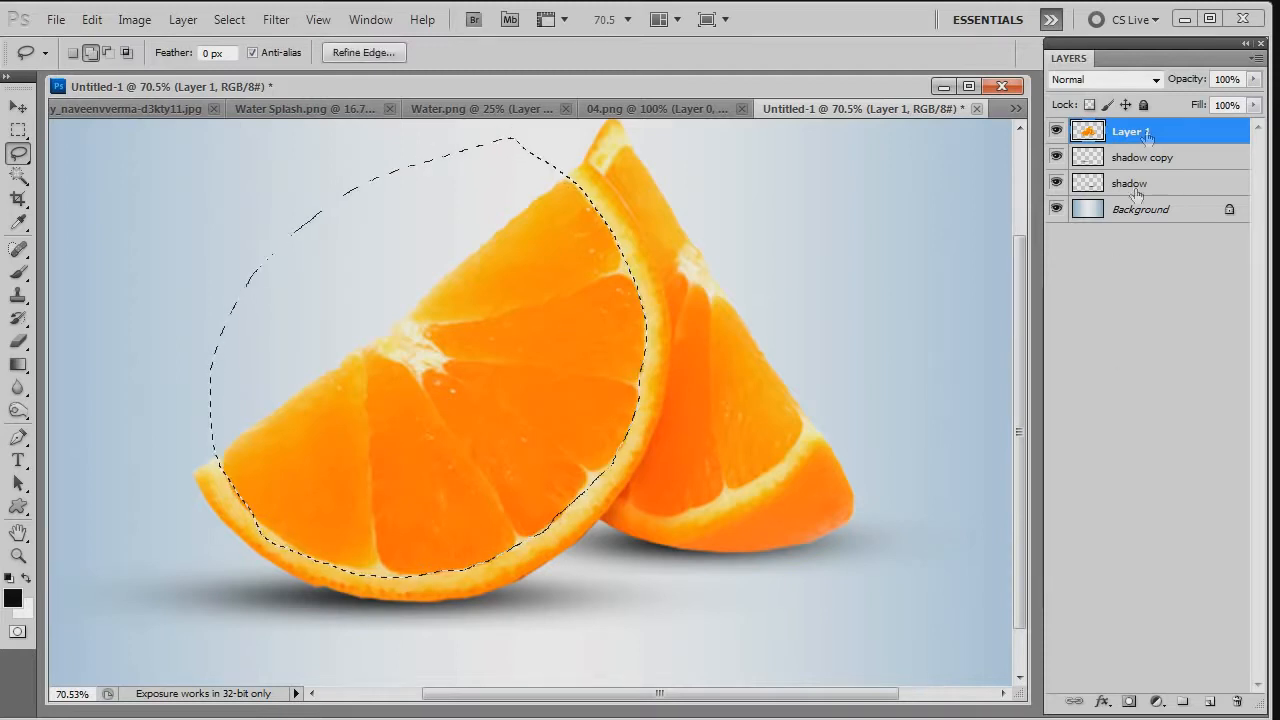
- Try deleting the selected flesh of the front slice and clearing the selection, and undo both changes
key("Delete")
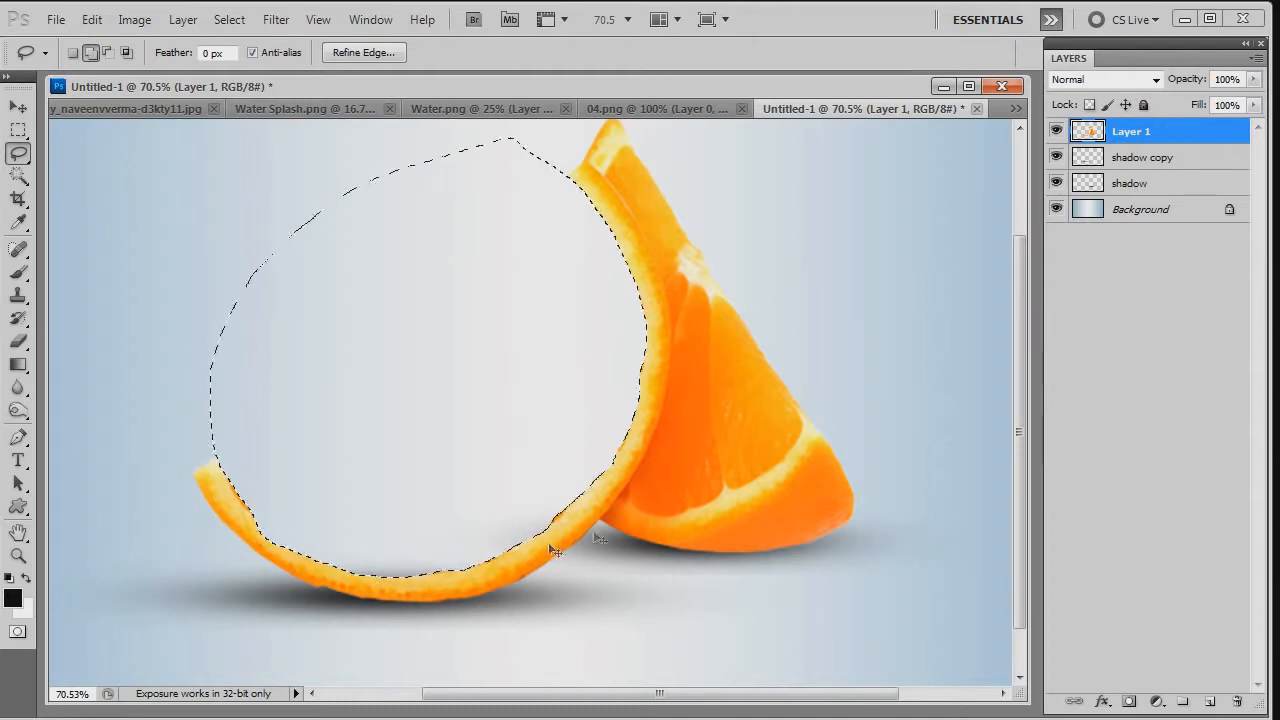
key("ctrl+d")
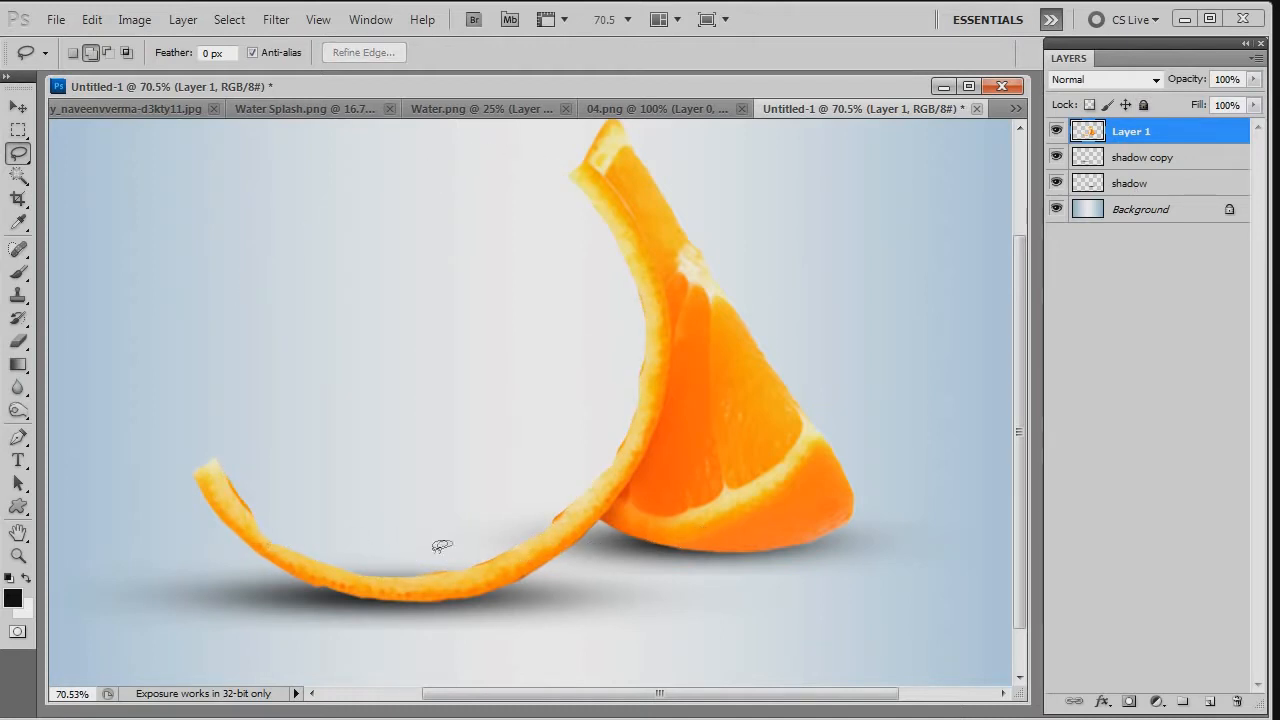
key("ctrl+alt+z")
key("ctrl+alt+z")
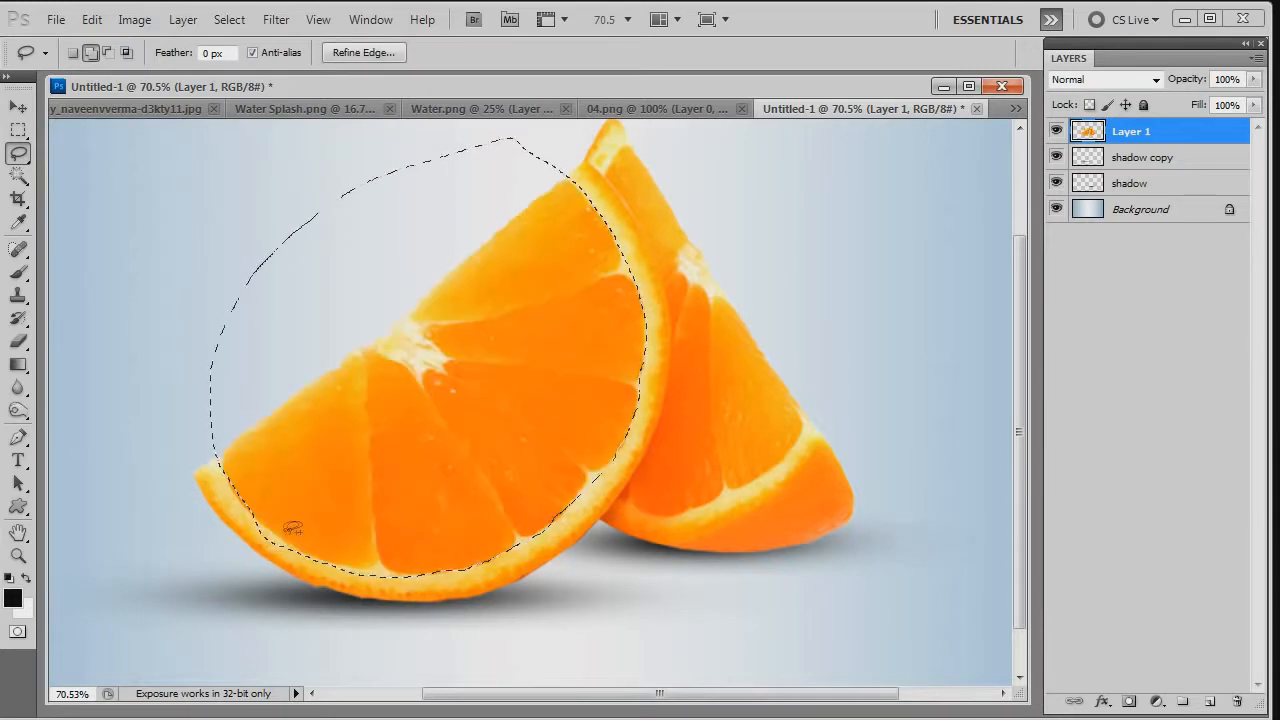
- Subtract the lower inner rind edge from the lasso selection, delete the front slice's selected flesh on Layer 1, and clear the selection
left_click(108, 52)
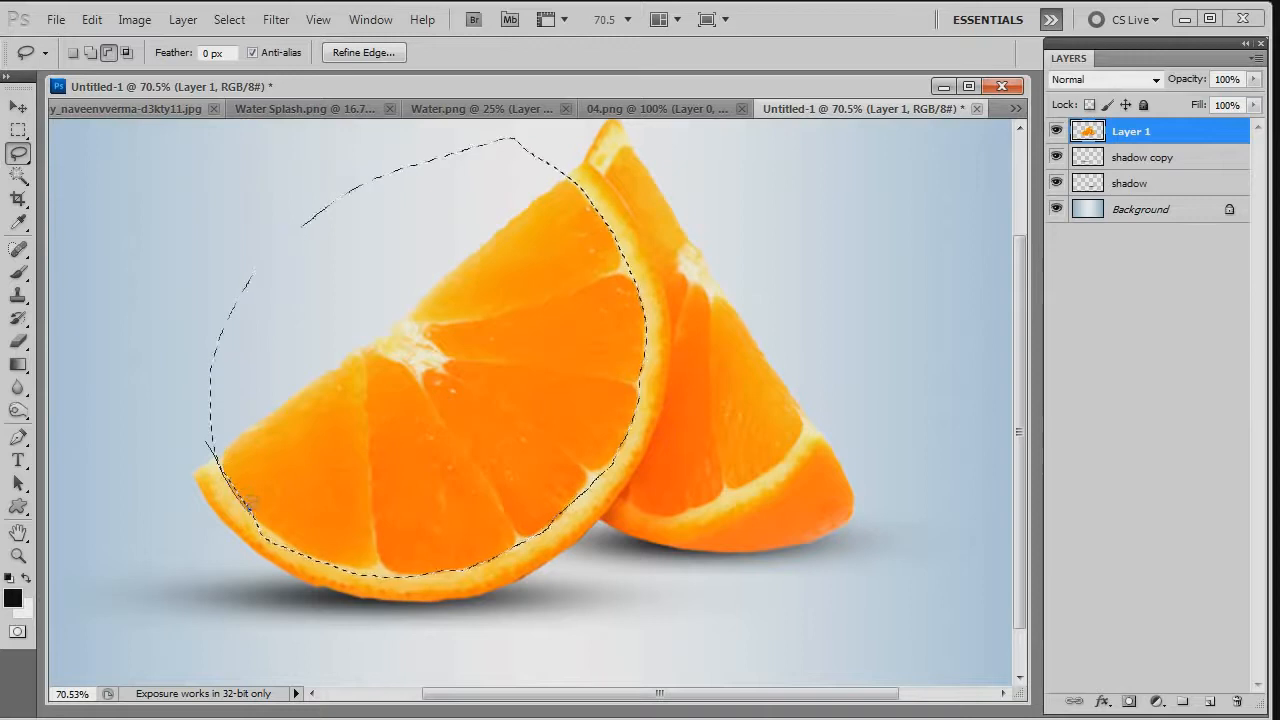
left_click_drag(285, 528, 345, 558)
mouse_move(388, 571)
left_mouse_down()
mouse_move(406, 591)
mouse_move(186, 446)
mouse_move(204, 441)
left_mouse_up()
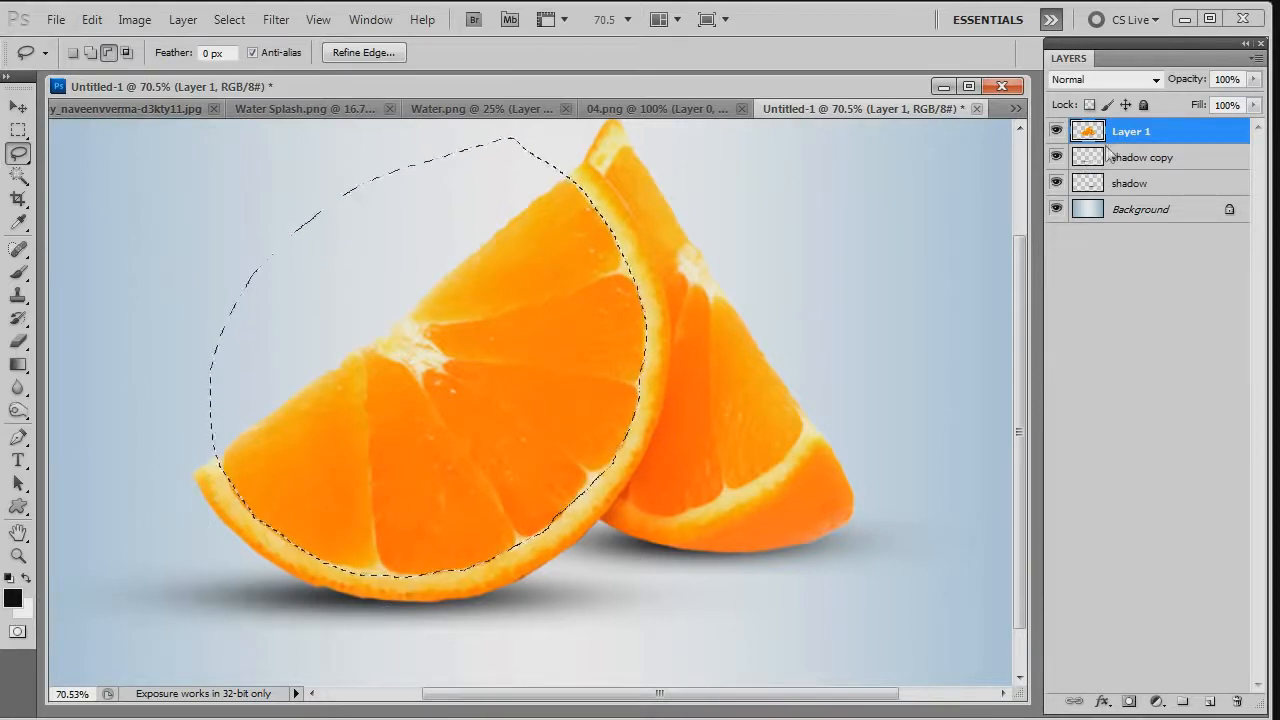
key("Delete")
key("ctrl+d")
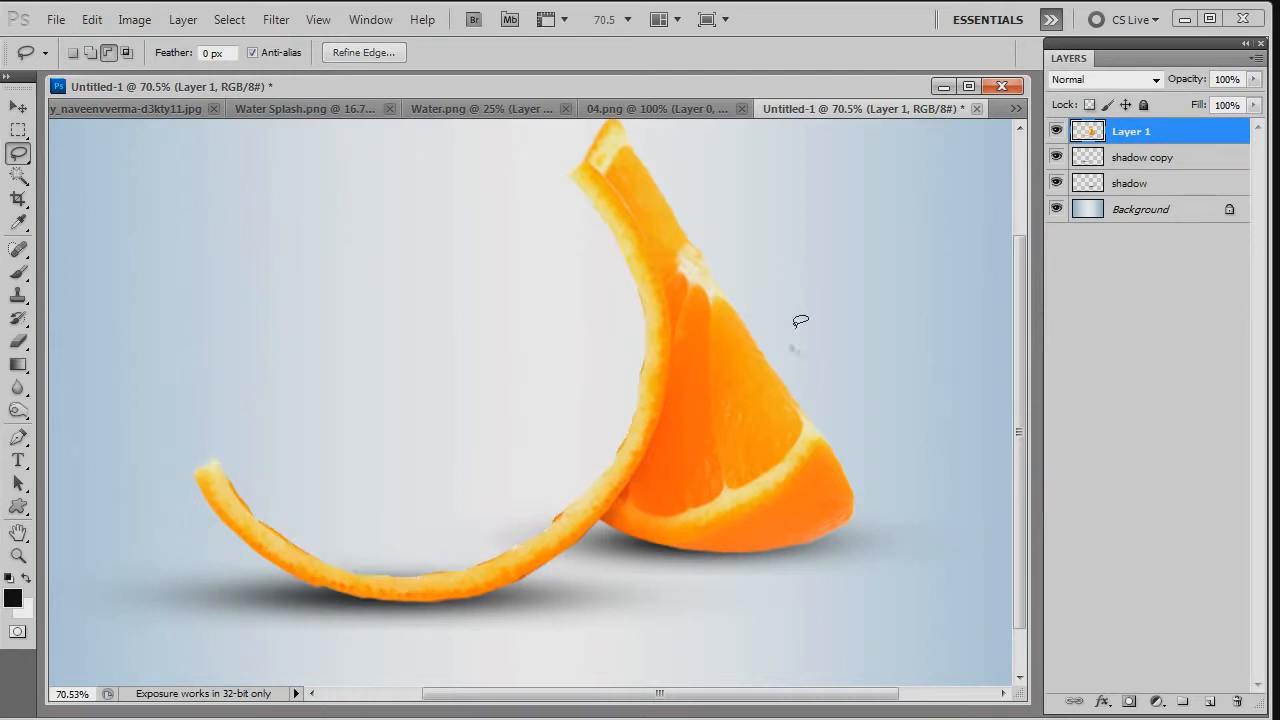
- Paste the water image from Water.png into the Untitled-1 composite as a layer directly above shadow copy
key("v")
scroll(793, 330, "down", 1)
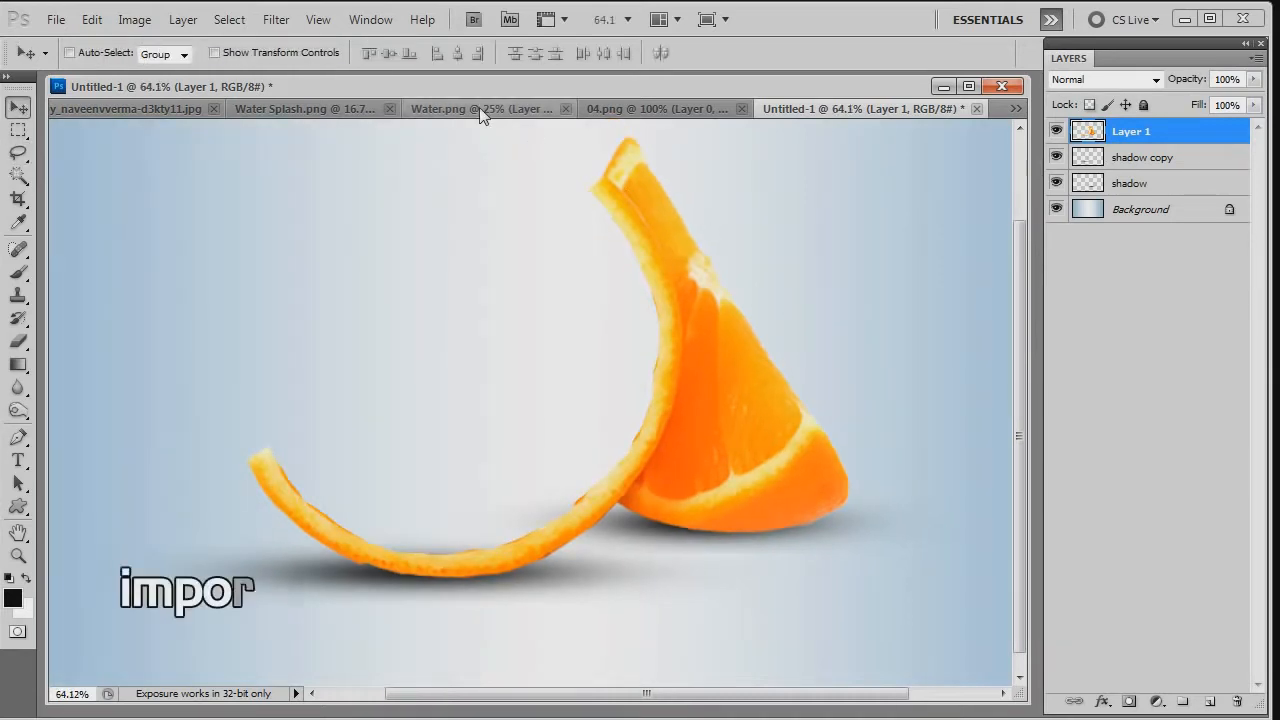
left_click(479, 108)
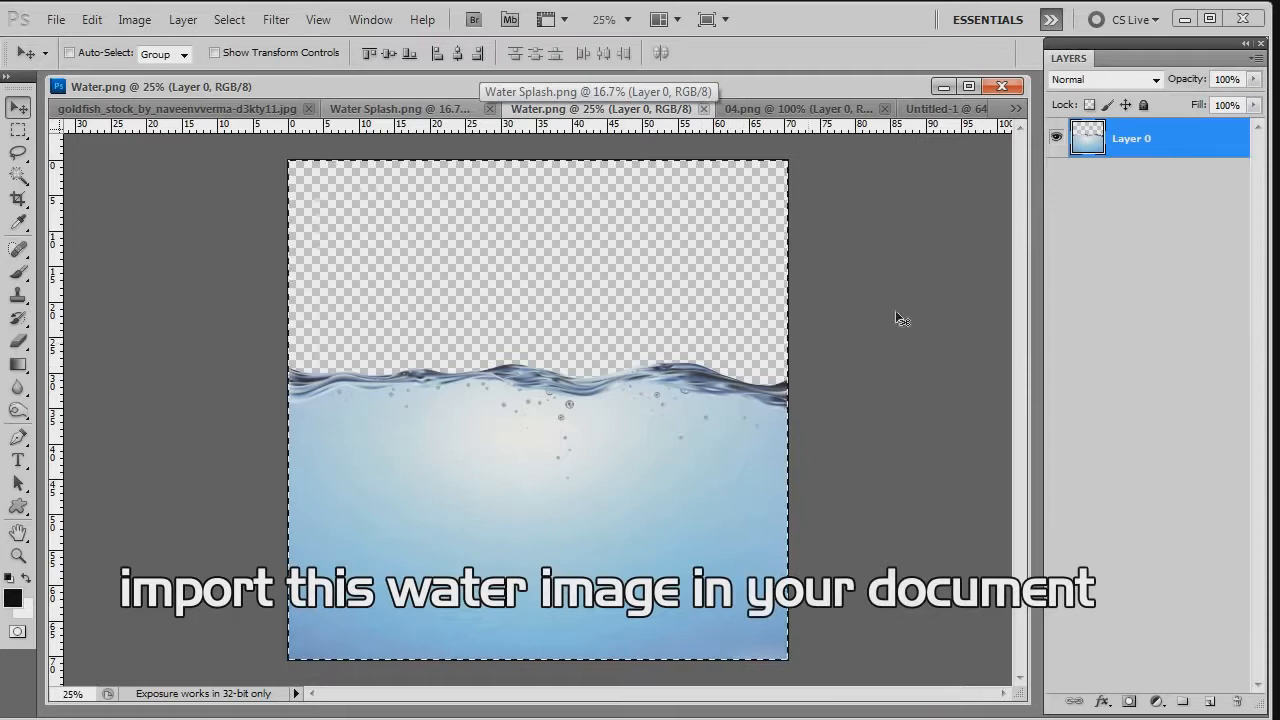
left_click(945, 108)
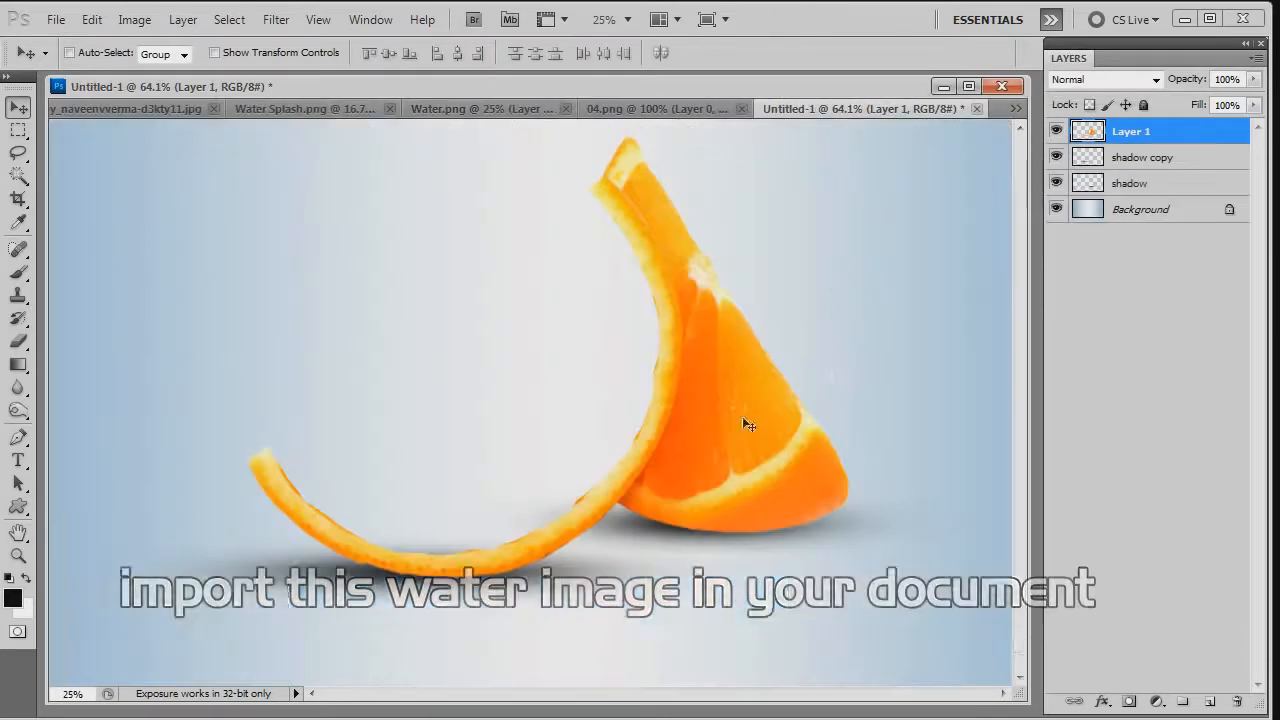
left_click(1157, 155)
key("ctrl+v")
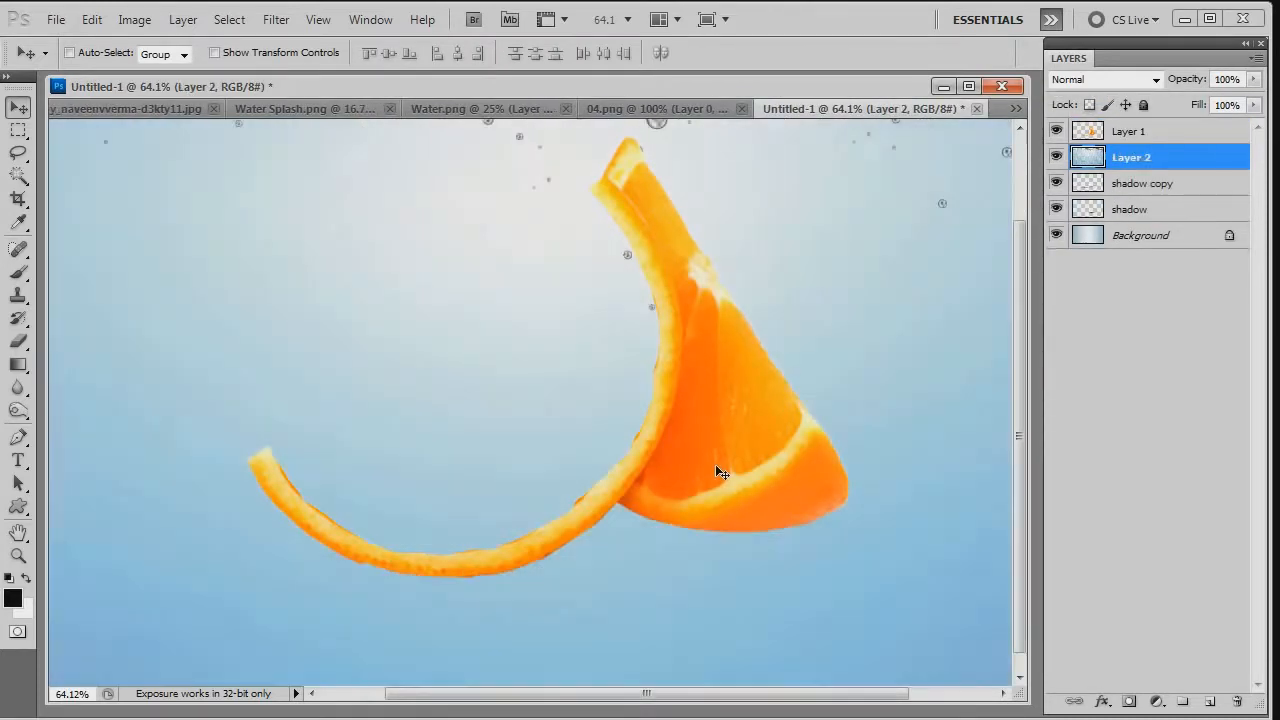
- Scale the water layer to about 47.3% with Free Transform, rotate it about -28°, and place it over the hollow front slice
key("ctrl+minus")
key("ctrl+minus")
key("ctrl+t")
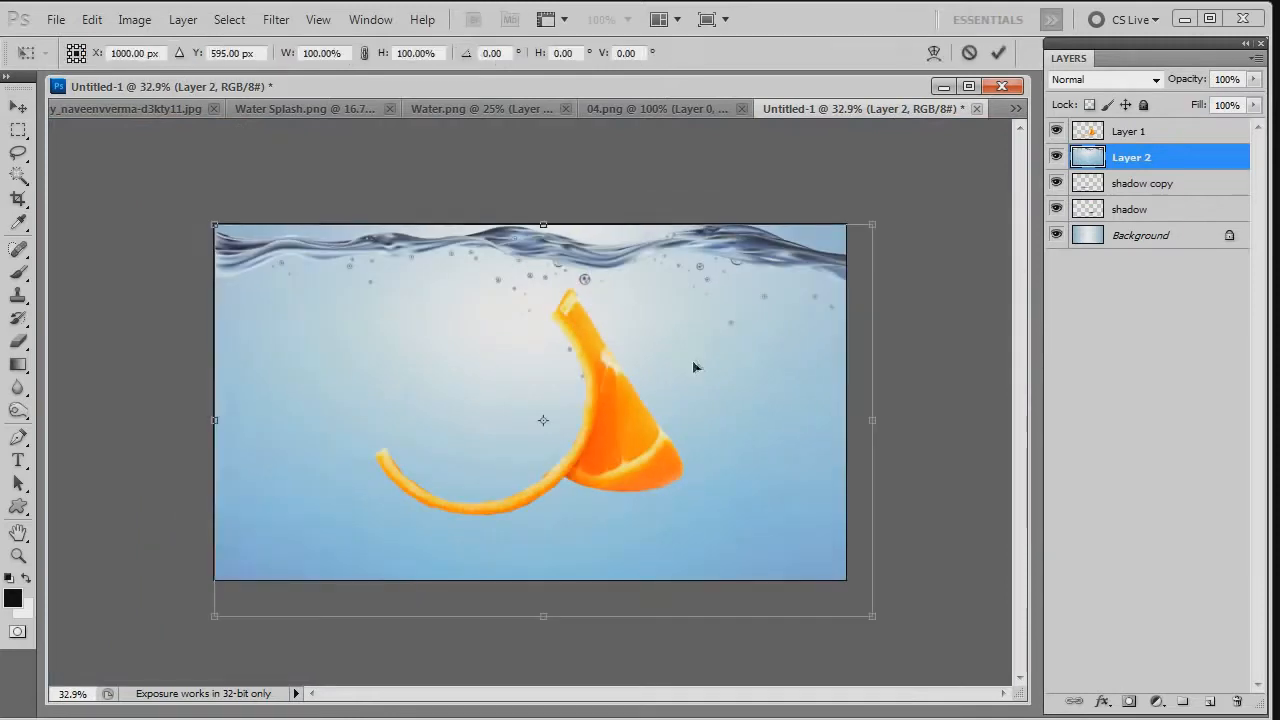
key("ctrl+minus")
left_click_drag(771, 267, 656, 336)
scroll(690, 350, "up", 4)
left_click_drag(784, 282, 654, 251)
left_click_drag(580, 329, 537, 370)
- Flip the water layer horizontally, rotate it to about -29.3°, and align its surface with the front slice's opening
right_click(537, 368)
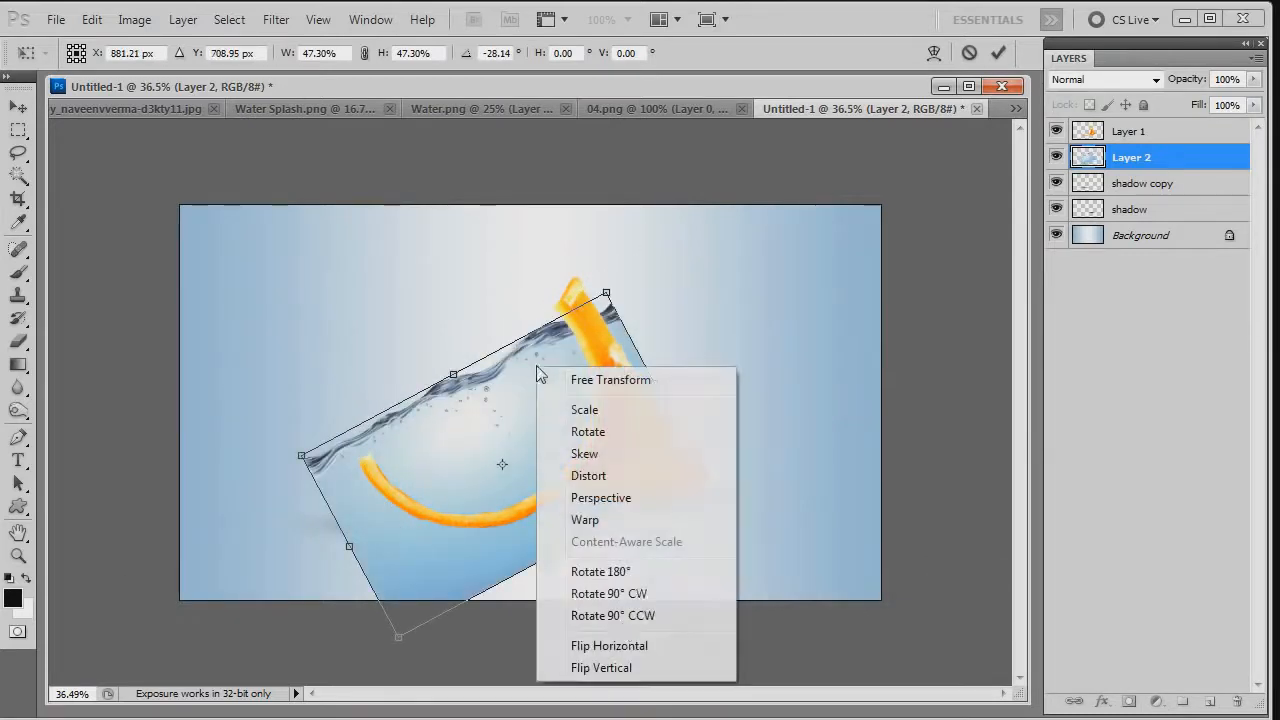
left_click(591, 645)
left_click_drag(795, 385, 505, 180)
left_click_drag(525, 388, 556, 399)
left_click_drag(768, 337, 710, 374)
mouse_move(560, 410)
left_mouse_down()
mouse_move(586, 400)
mouse_move(564, 400)
left_mouse_up()
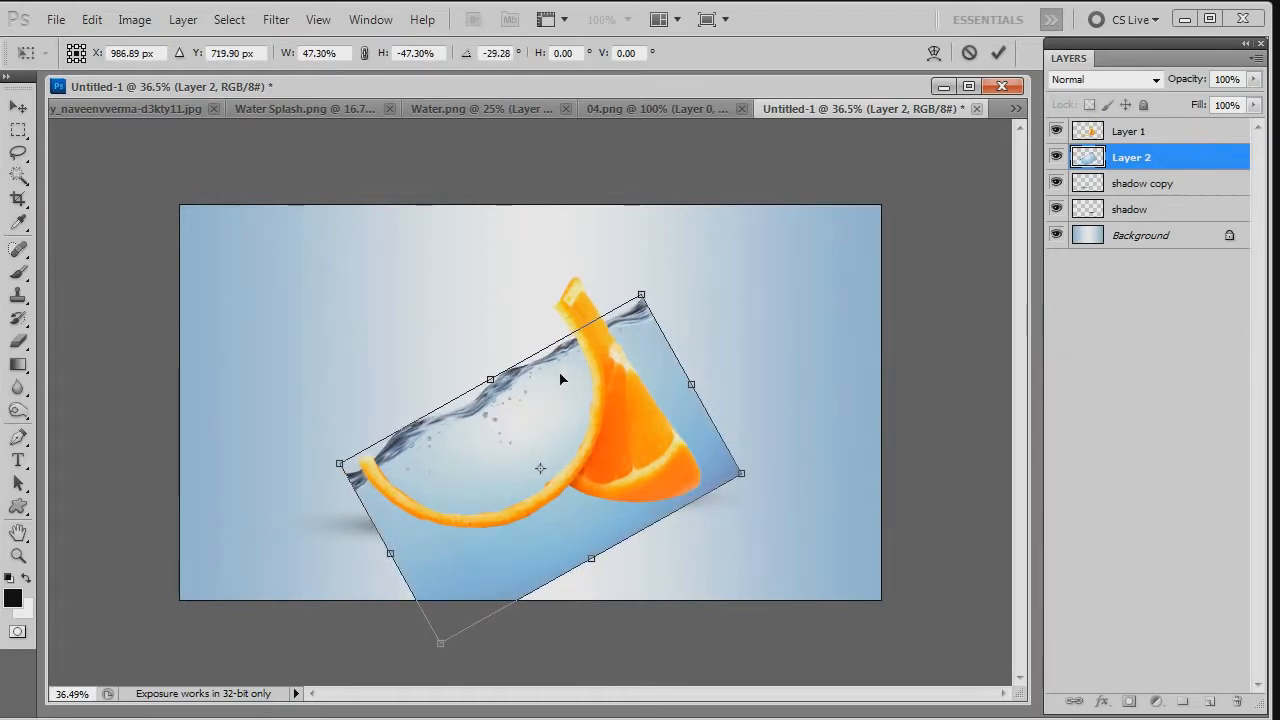
- Warp the water so its upper corner meets the upper rind tip and its surface curves down into the front slice, and apply the transform
right_click(561, 378)
left_click(609, 529)
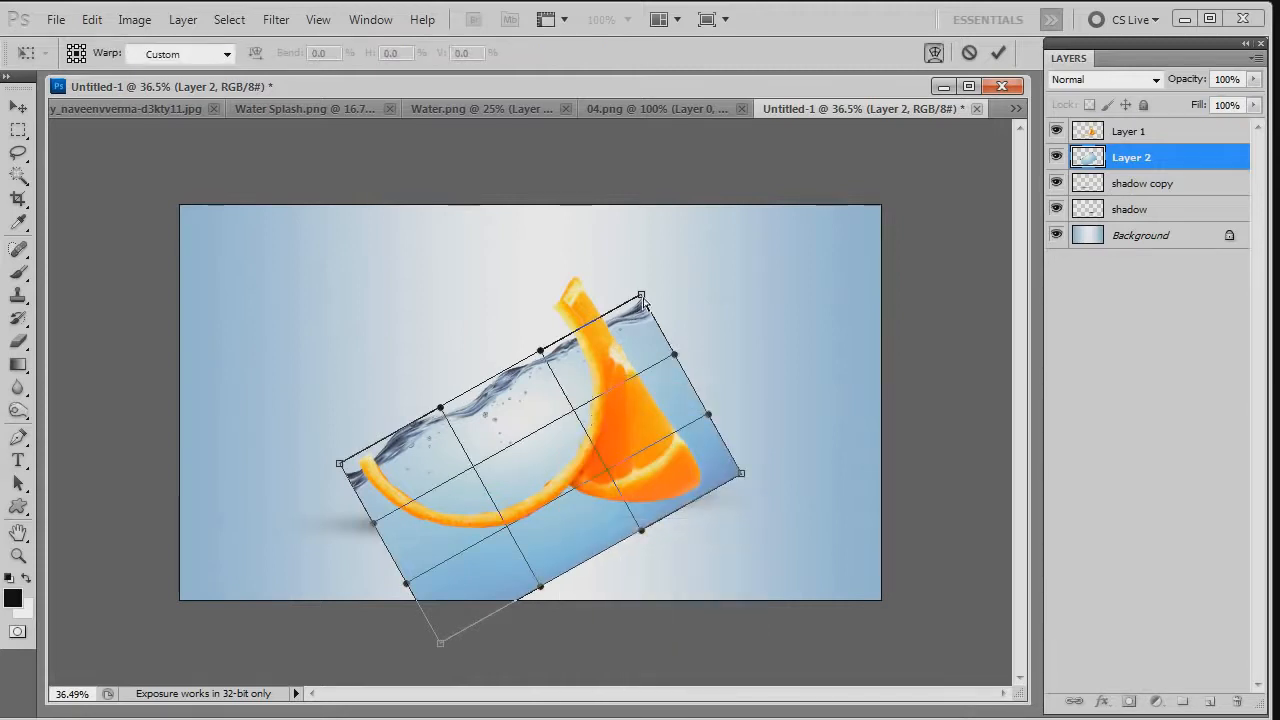
left_click_drag(643, 299, 600, 247)
left_click_drag(538, 352, 576, 407)
left_click_drag(601, 248, 567, 279)
left_click_drag(576, 412, 581, 421)
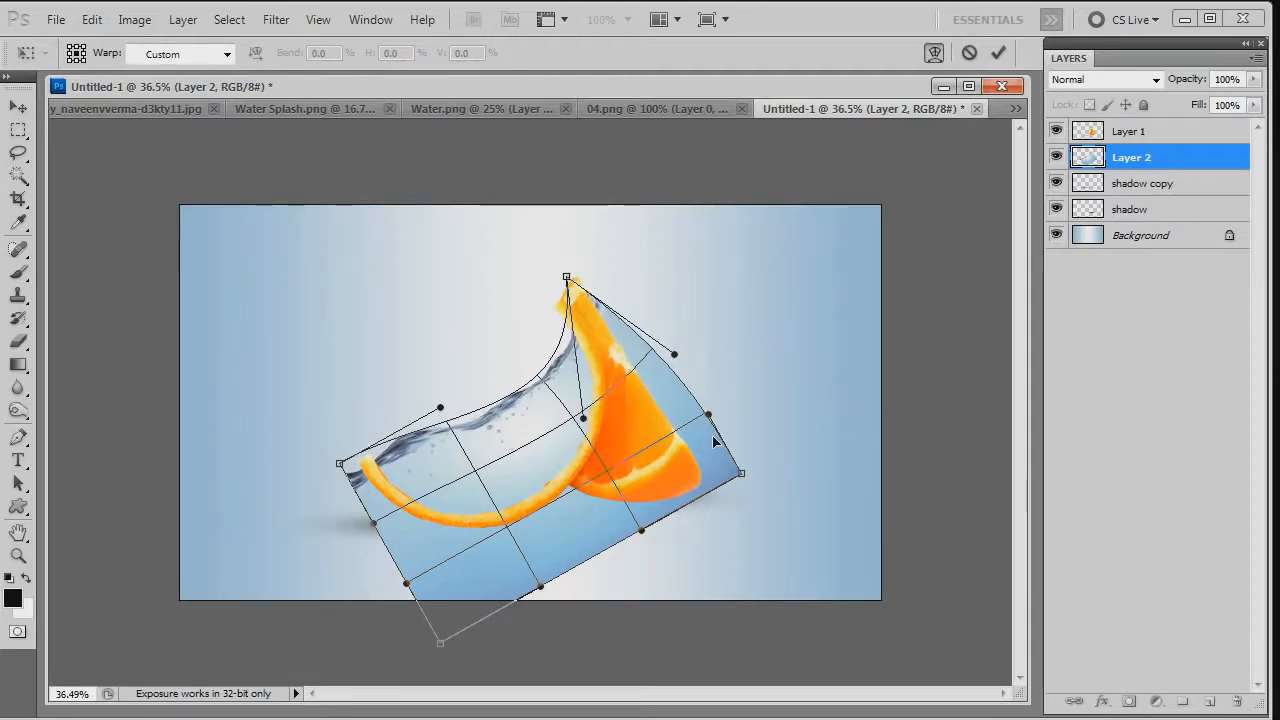
key("Return")
- Trace a Pen tool path along the middle of the front slice's rind and around the surplus water outside it
key("ctrl+0")
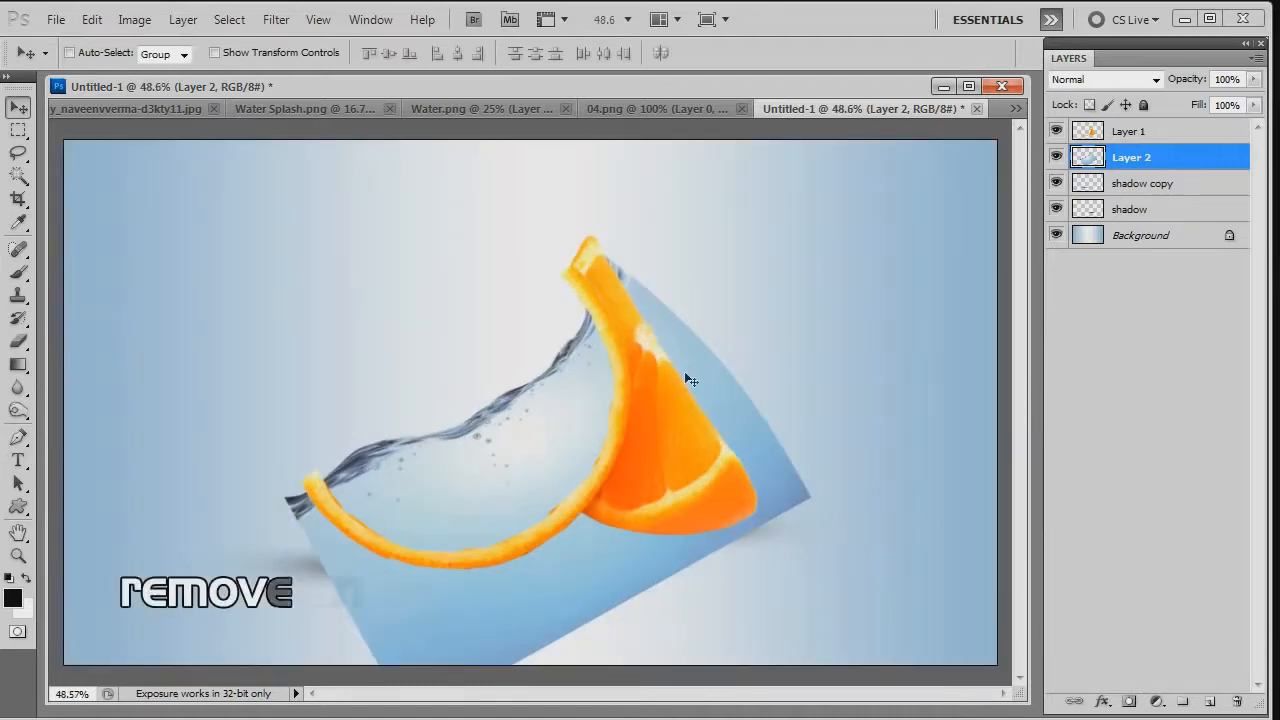
key("p")
left_click(571, 230)
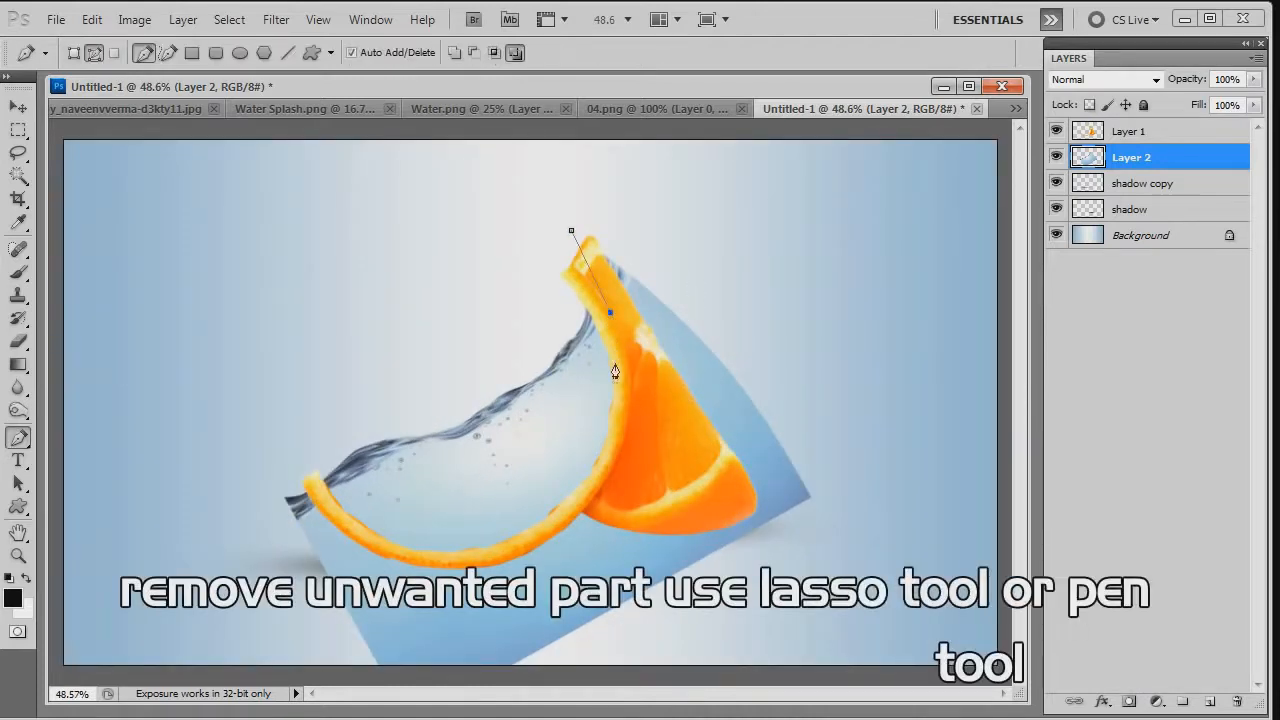
left_click_drag(623, 392, 621, 400)
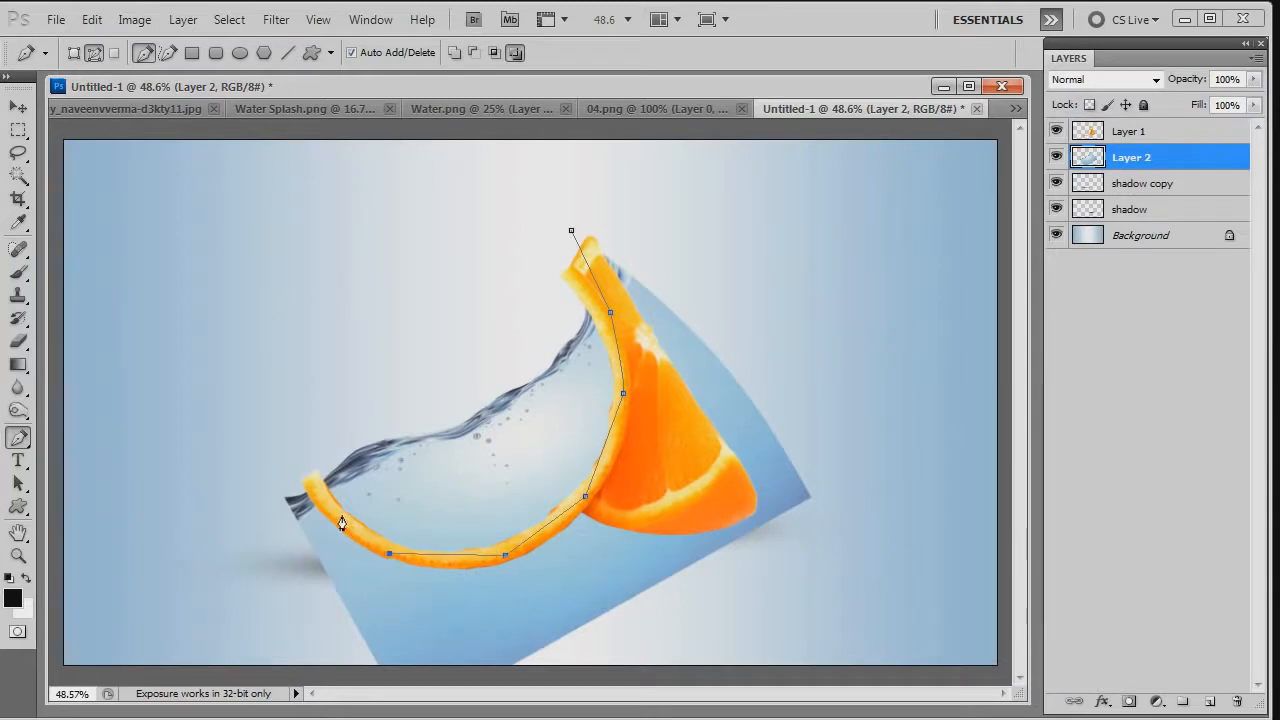
key("ctrl+minus")
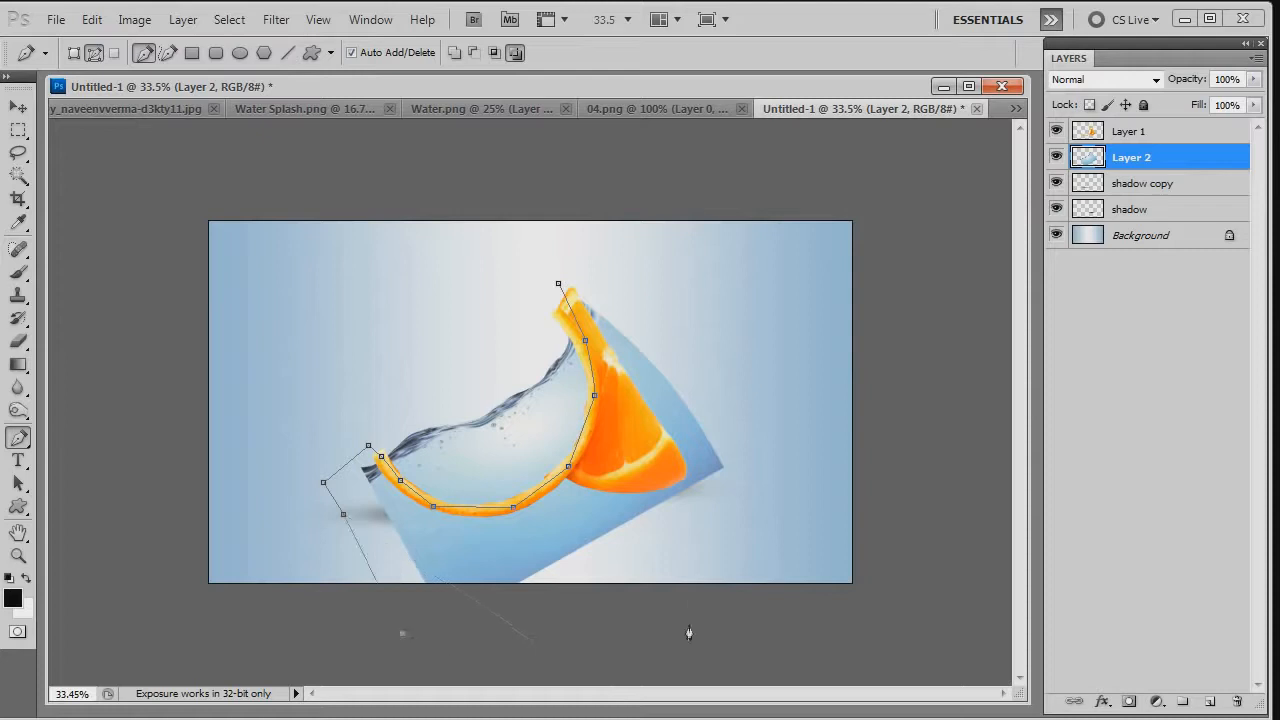
- Convert the path to a selection, delete the surplus water outside the rind on Layer 2, and clear the selection
key("ctrl+Return")
key("Delete")
scroll(651, 380, "up", 2)
key("ctrl+d")
key("v")
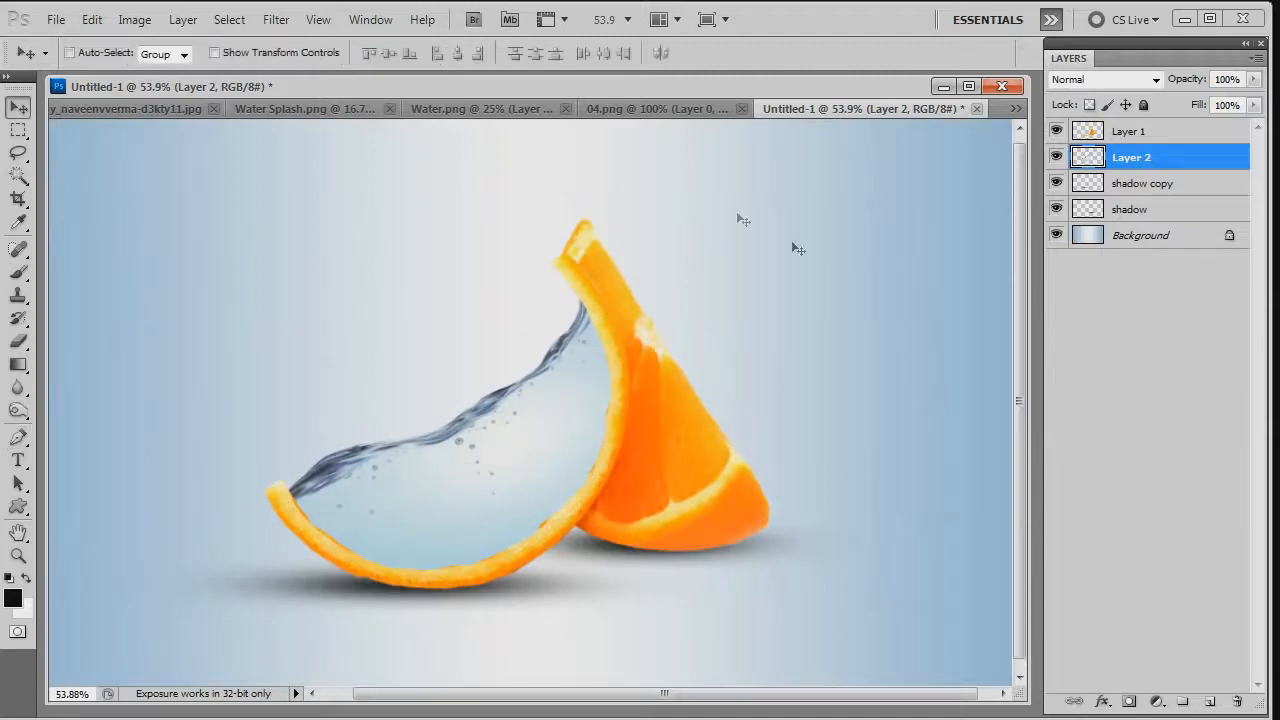
- Paste the splash from Water Splash.png into the Untitled-1 composite as a layer above Layer 2
left_click(335, 106)
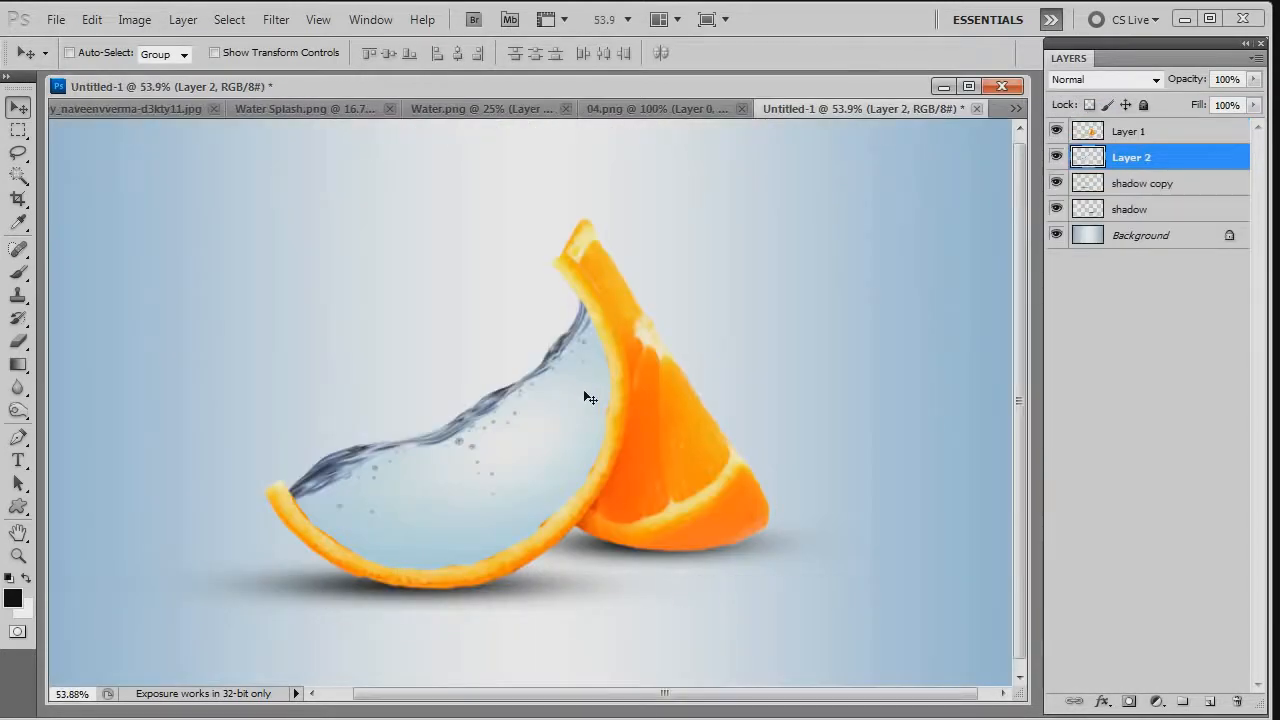
key("ctrl+v")
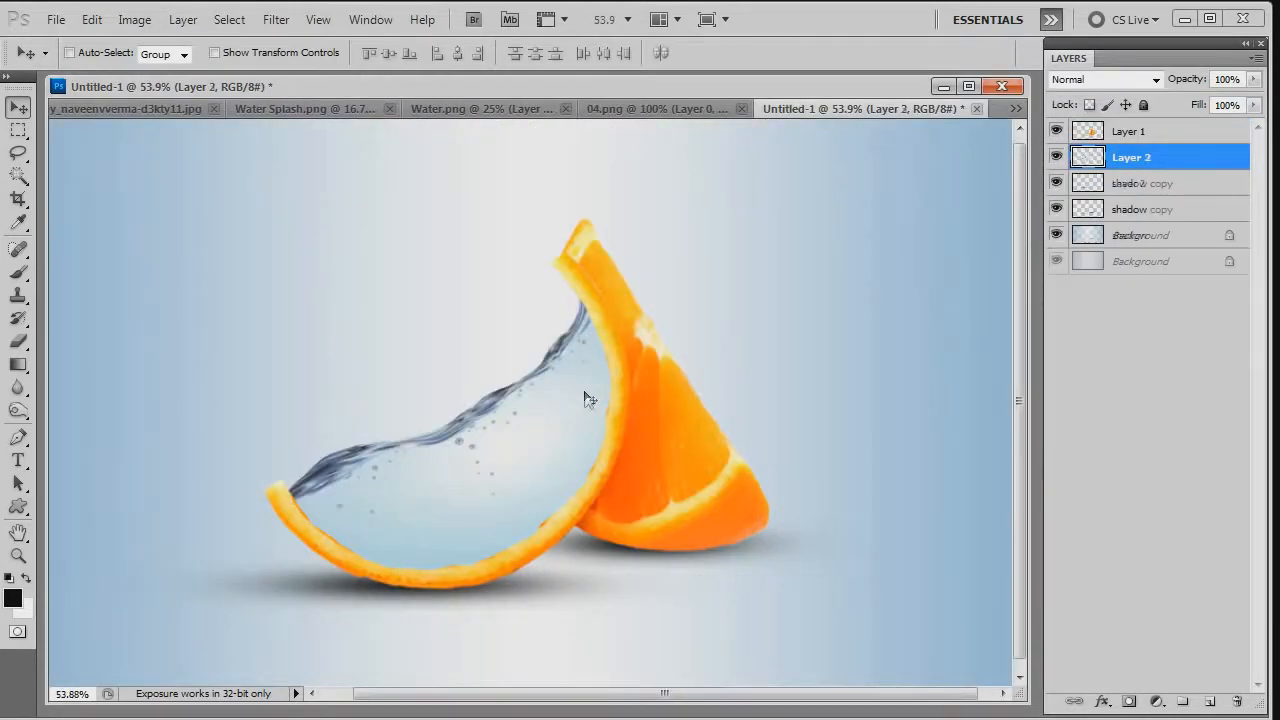
scroll(647, 323, "down", 5)
scroll(652, 340, "down", 2)
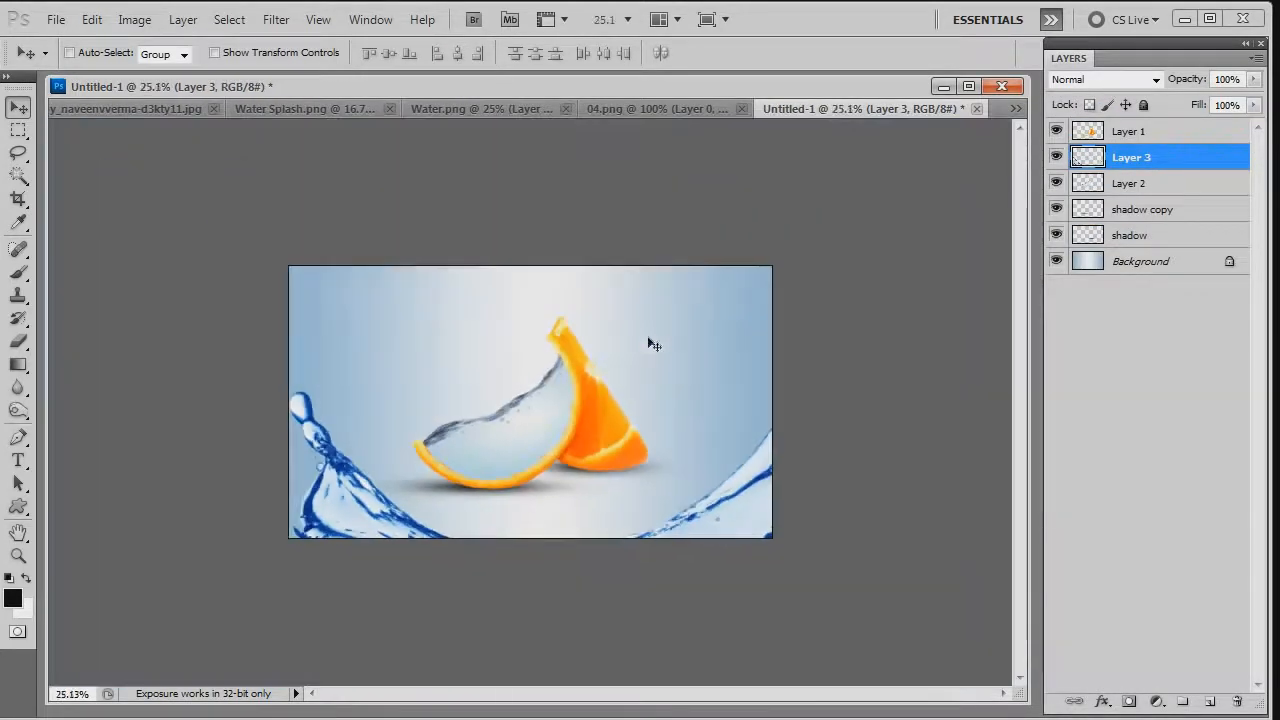
- Scale the splash layer down to about 31% width and 30% height with Free Transform
key("ctrl+t")
scroll(894, 534, "down", 3)
left_click_drag(866, 510, 608, 417)
scroll(610, 420, "up", 5)
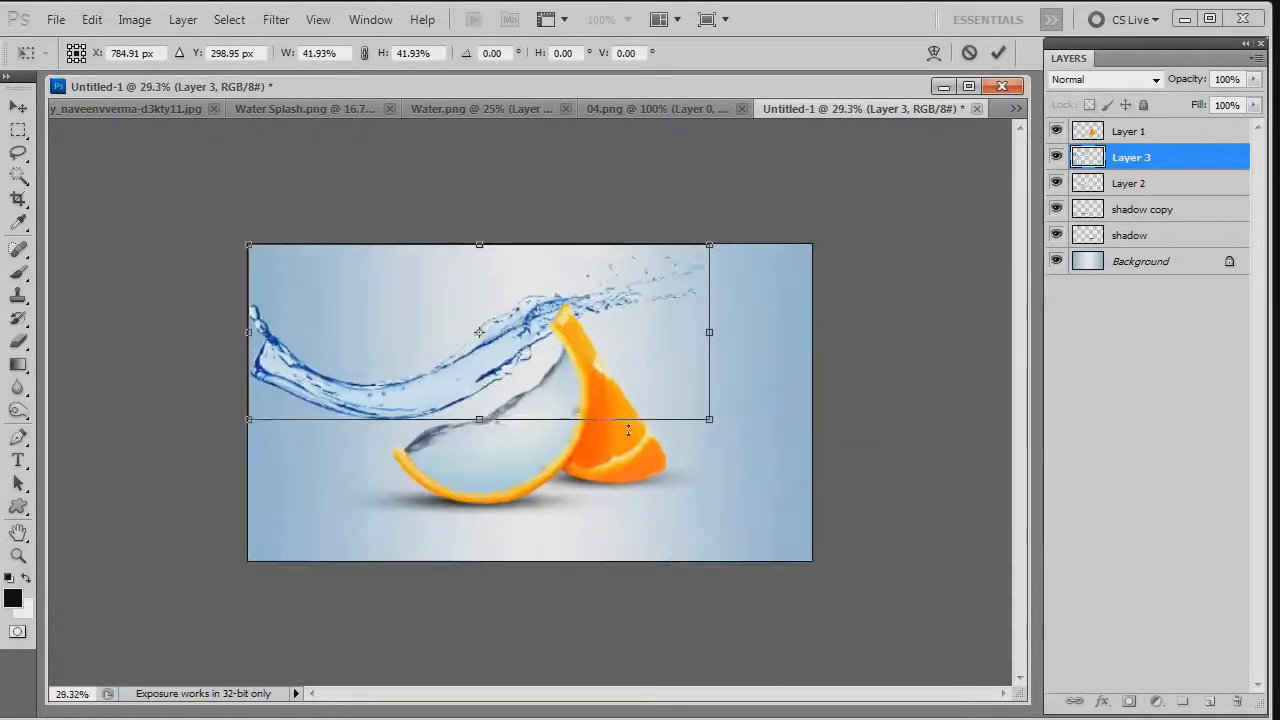
left_click_drag(710, 422, 596, 372)
scroll(458, 340, "up", 2)
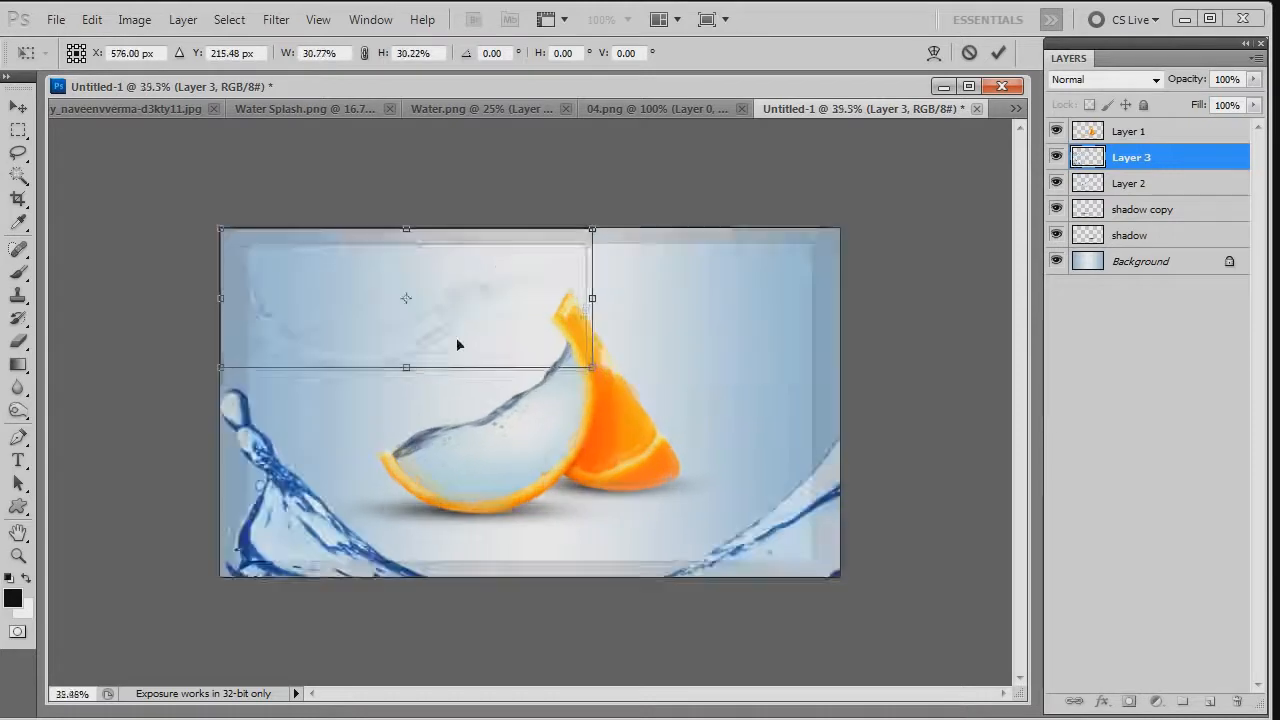
- Flip the splash horizontally, lower it toward the front slice, and scale it to about 20%
right_click(447, 272)
left_click(523, 554)
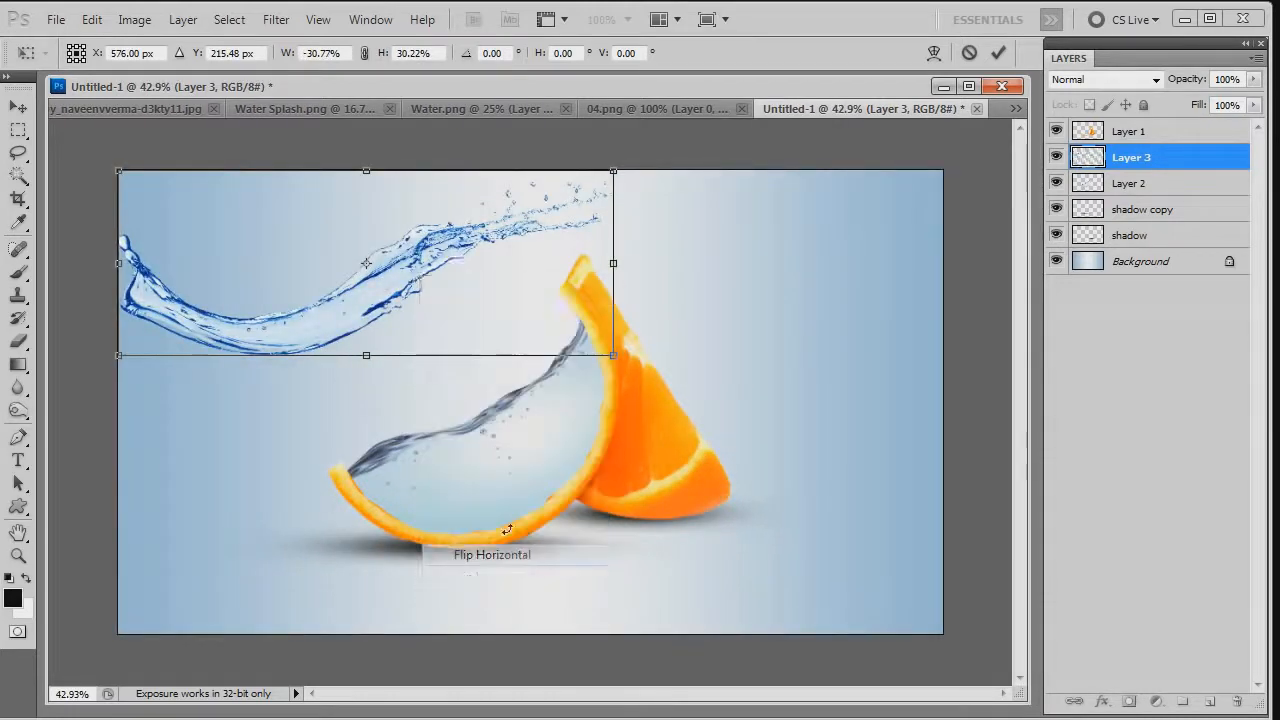
left_click_drag(460, 328, 456, 436)
left_click_drag(613, 278, 444, 341)
scroll(420, 405, "up", 2)
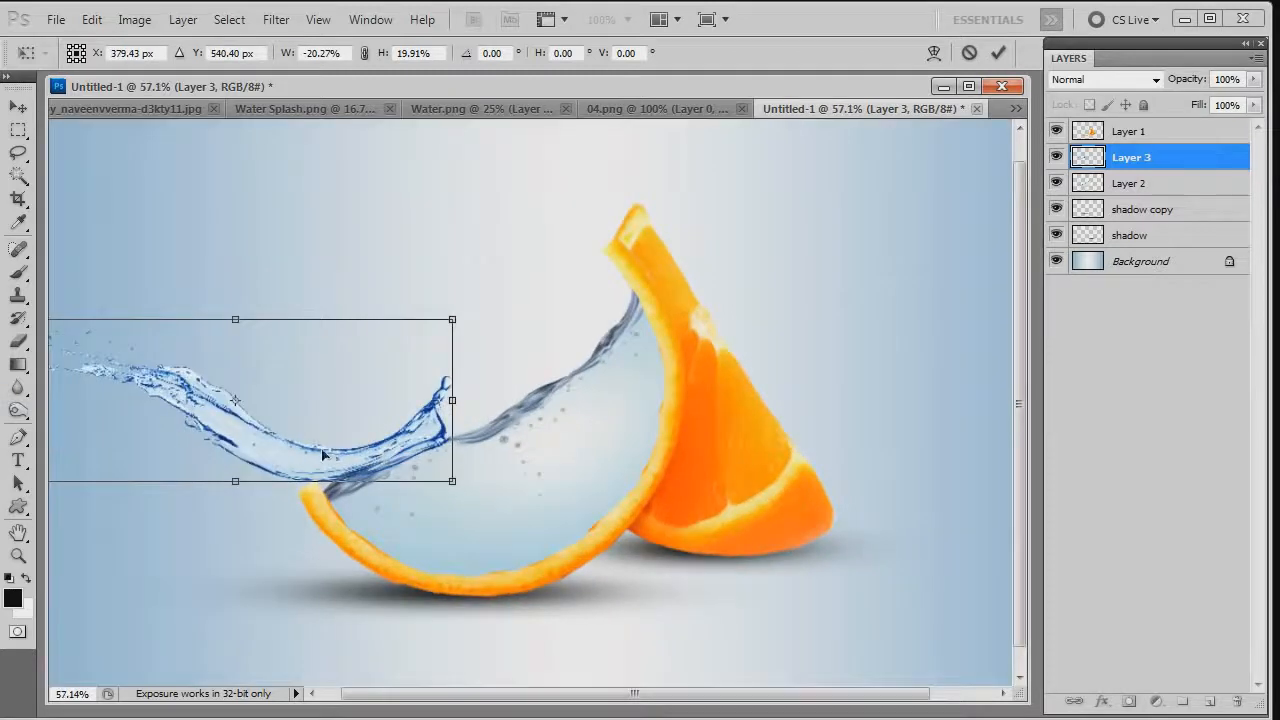
- Reduce the splash to about 15%, place it over the front slice's lower rind tip where the water surface starts, and apply the transform
left_click_drag(323, 455, 396, 442)
left_click_drag(502, 322, 406, 351)
left_click_drag(306, 452, 358, 470)
left_click_drag(458, 362, 429, 373)
mouse_move(378, 476)
left_mouse_down()
mouse_move(394, 470)
mouse_move(371, 475)
left_mouse_up()
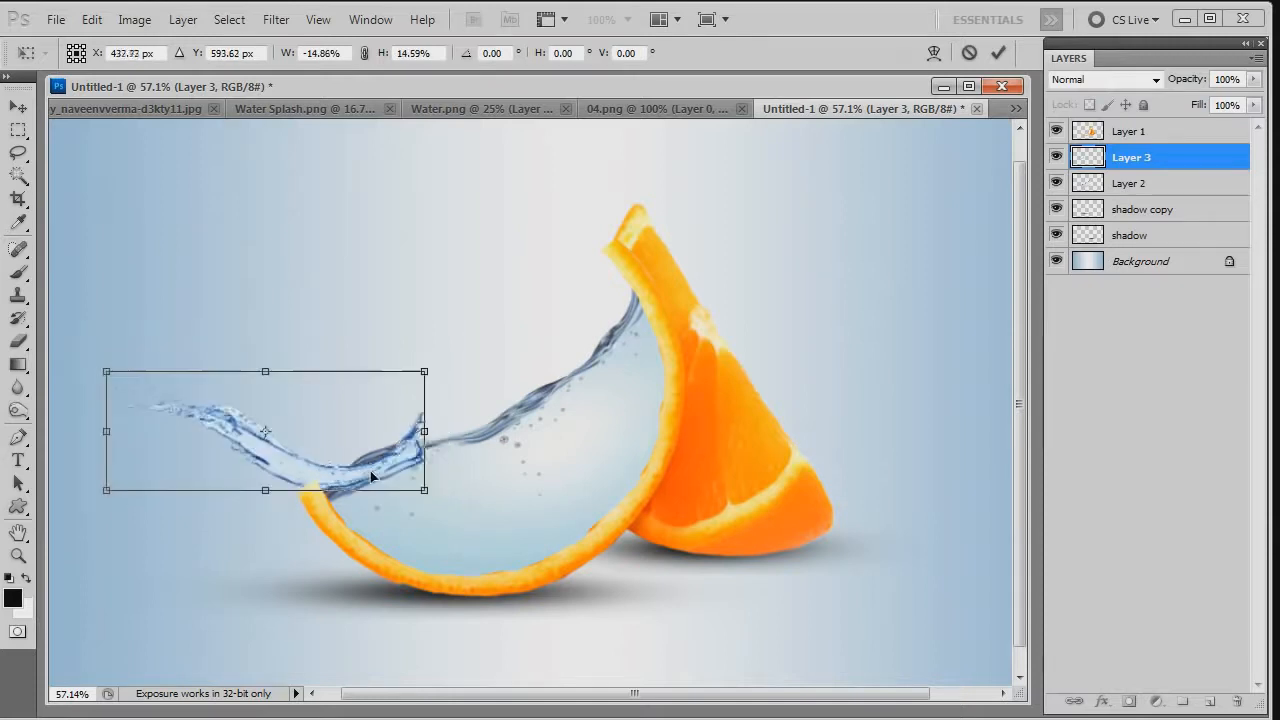
scroll(370, 476, "up", 2)
key("Return")
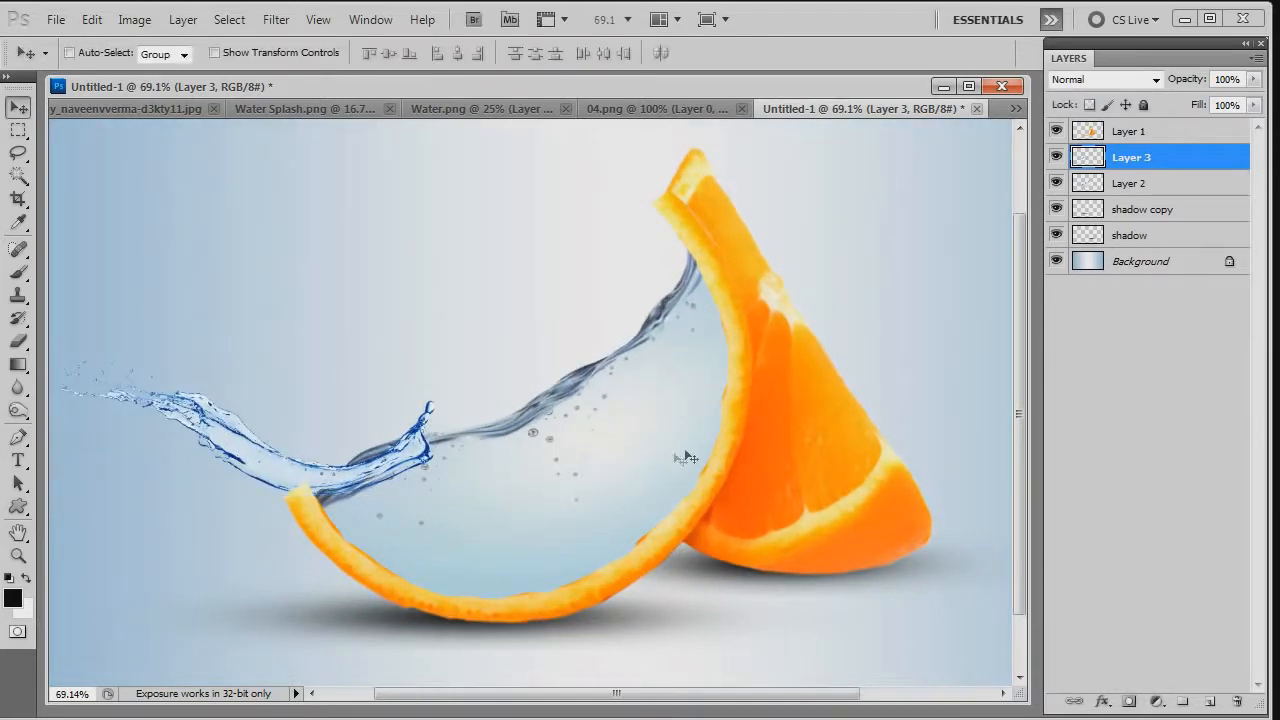
- Move the splash layer above Layer 1 and set its saturation to -60 with Hue/Saturation
key("ctrl+]")
scroll(402, 461, "up", 2)
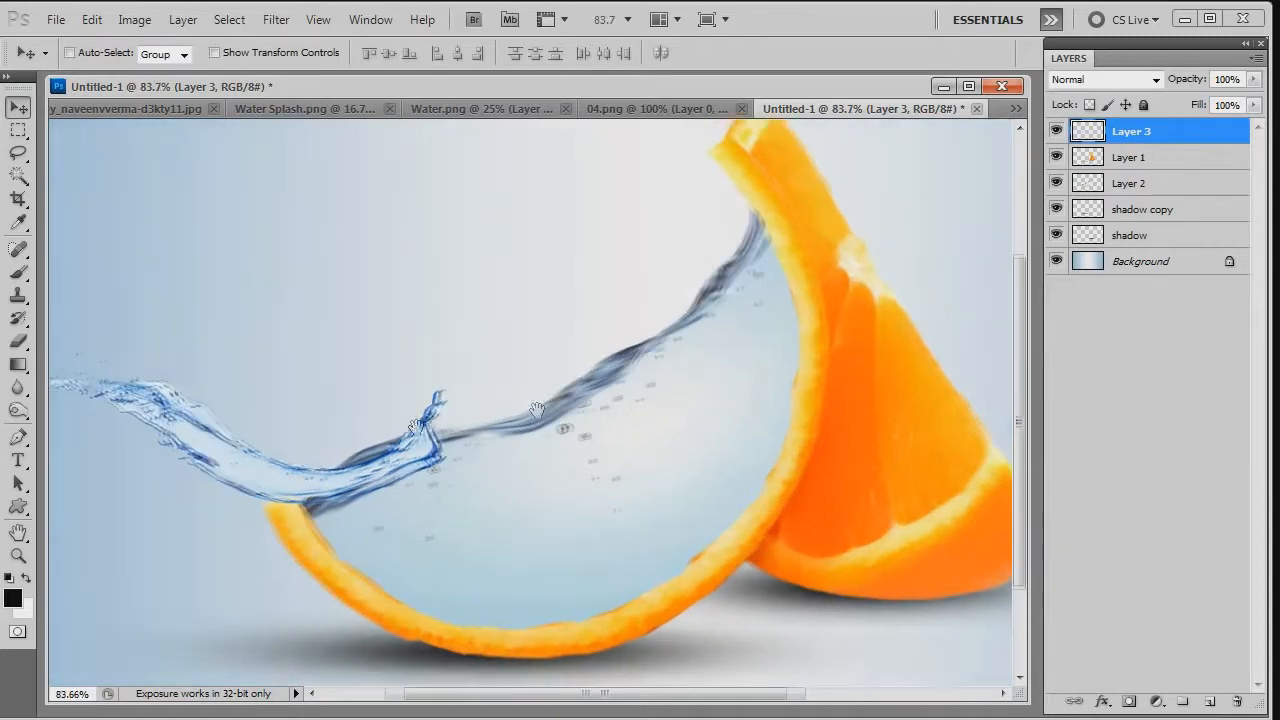
left_click_drag(435, 430, 625, 398)
scroll(729, 432, "down", 2)
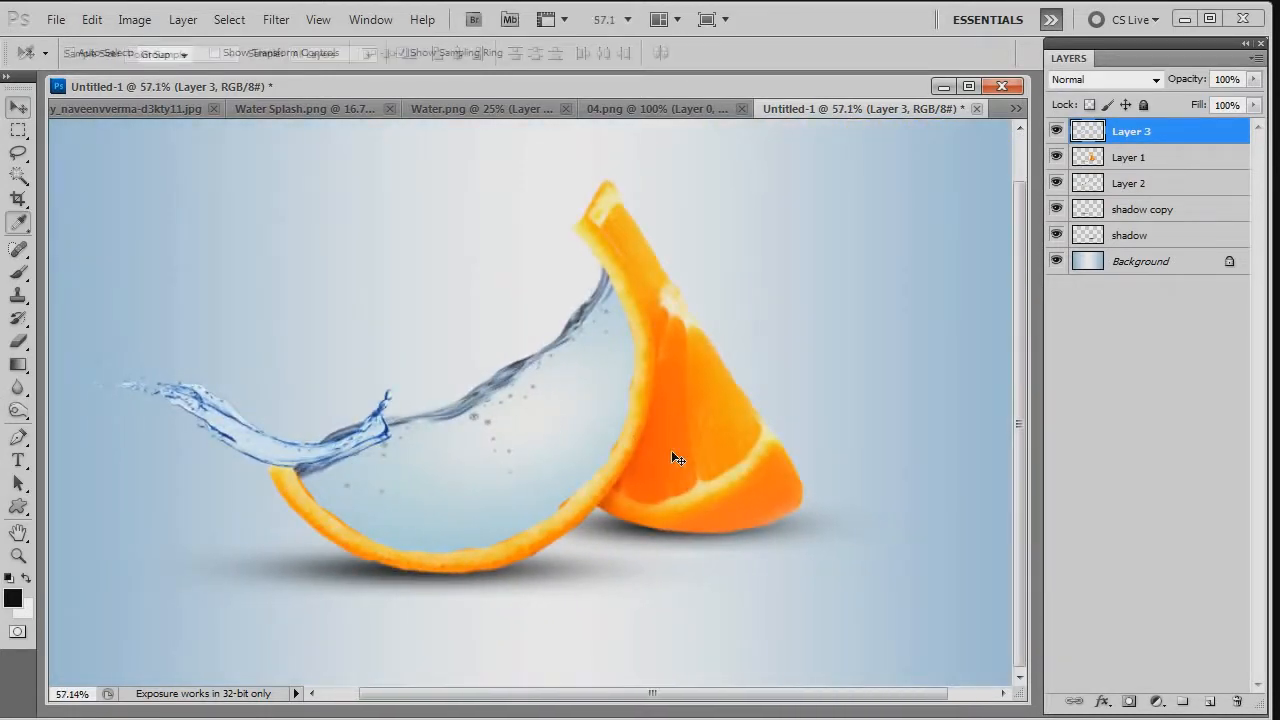
key("ctrl+u")
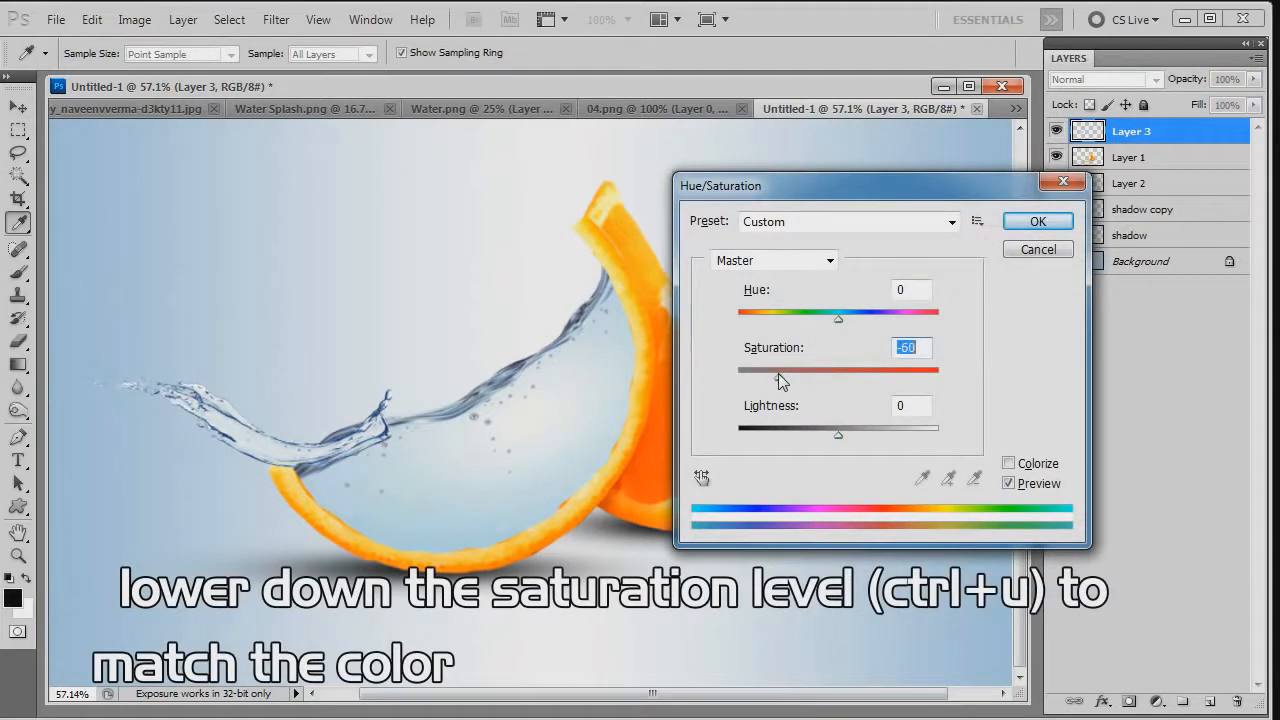
- Erase the splash's upright tip and surplus edges where it meets the water surface, reducing the Eraser brush from 50 to 8 px
key("e")
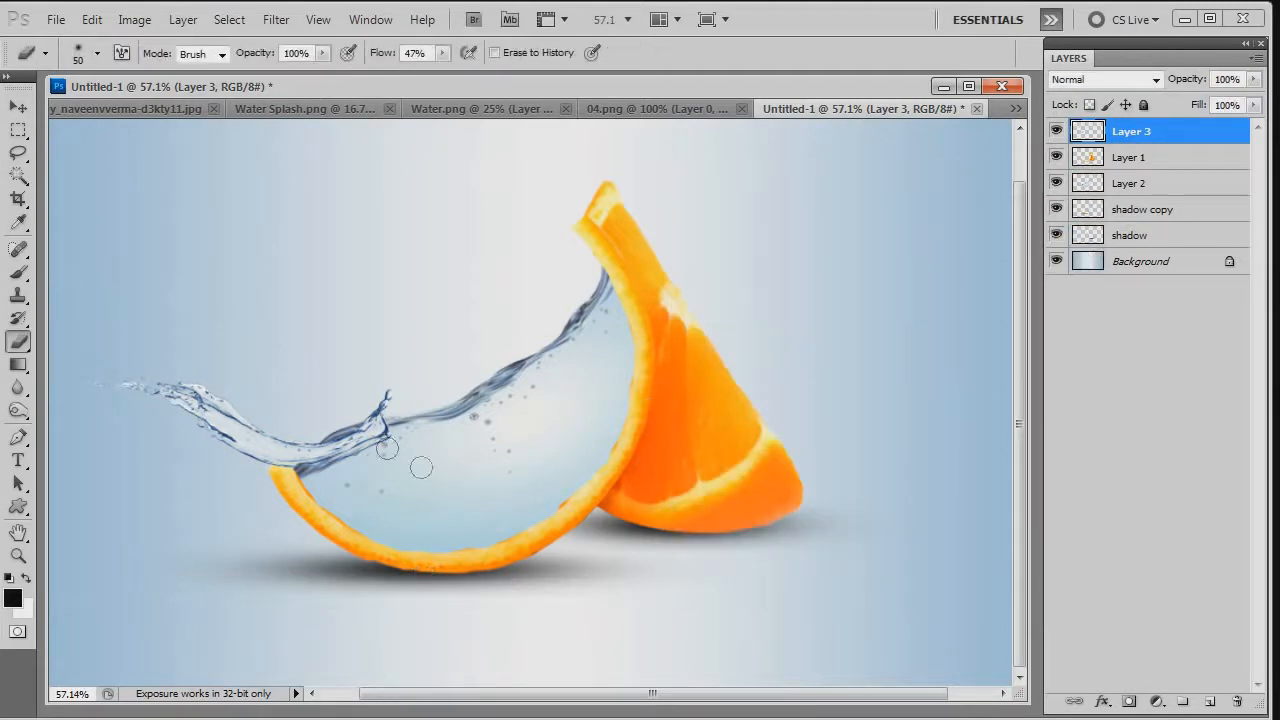
scroll(387, 450, "up", 3)
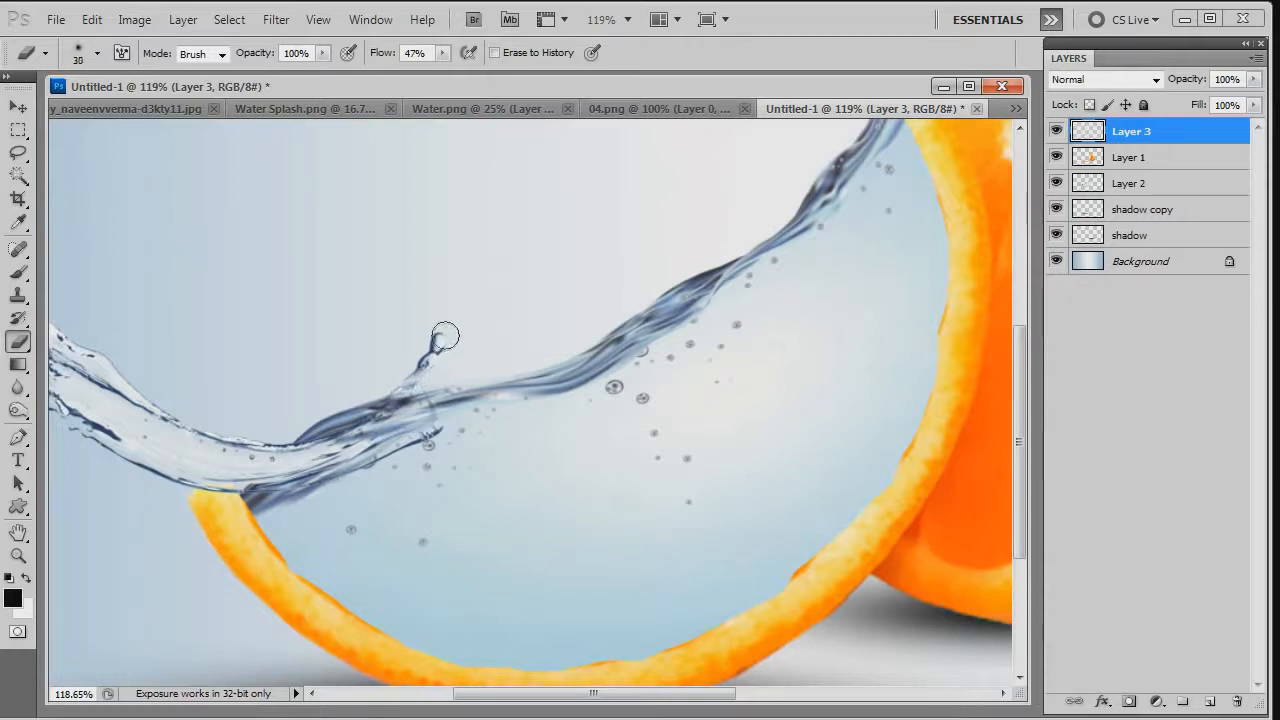
key("bracketleft")
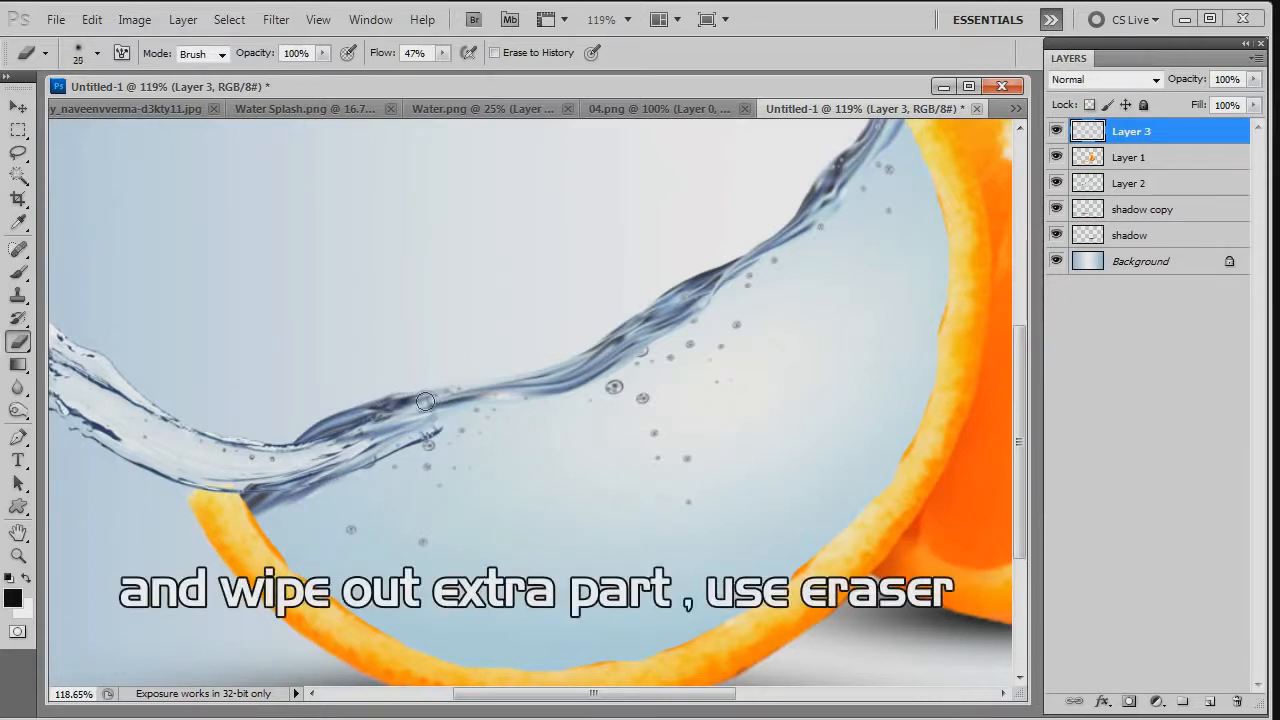
key("bracketleft")
key("bracketleft")
key("bracketleft")
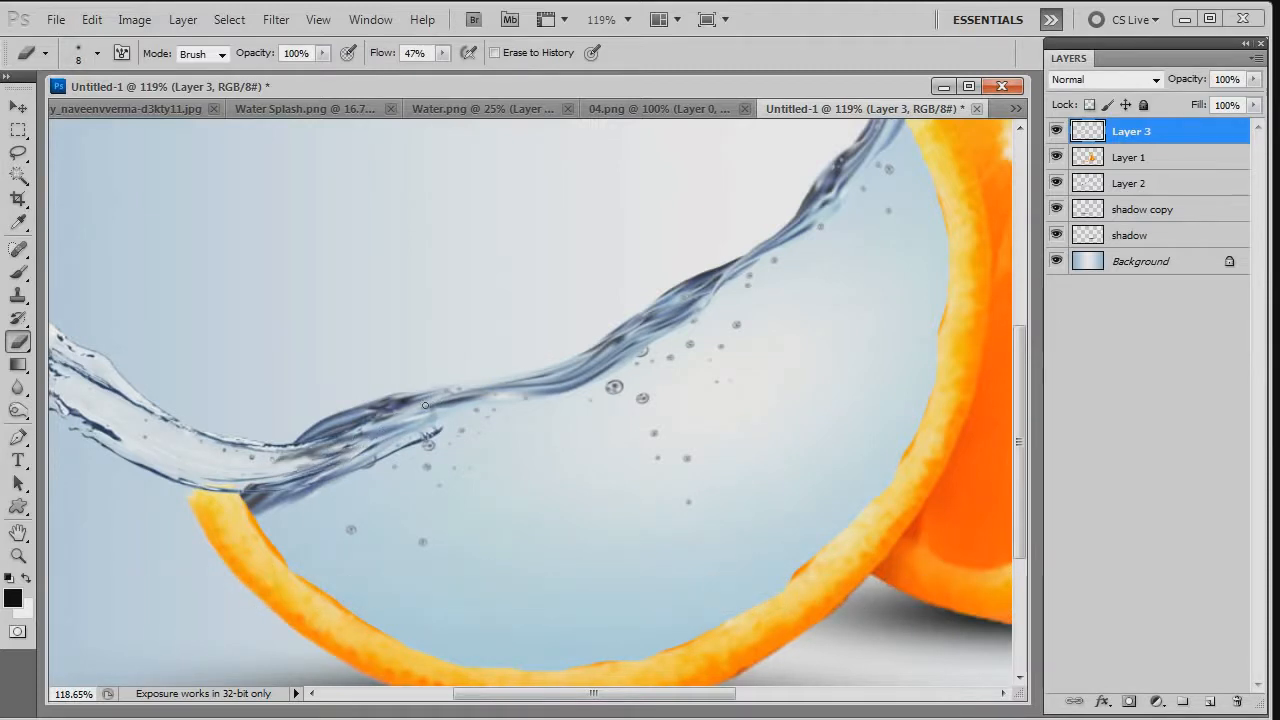
scroll(425, 405, "down", 8)
key("v")
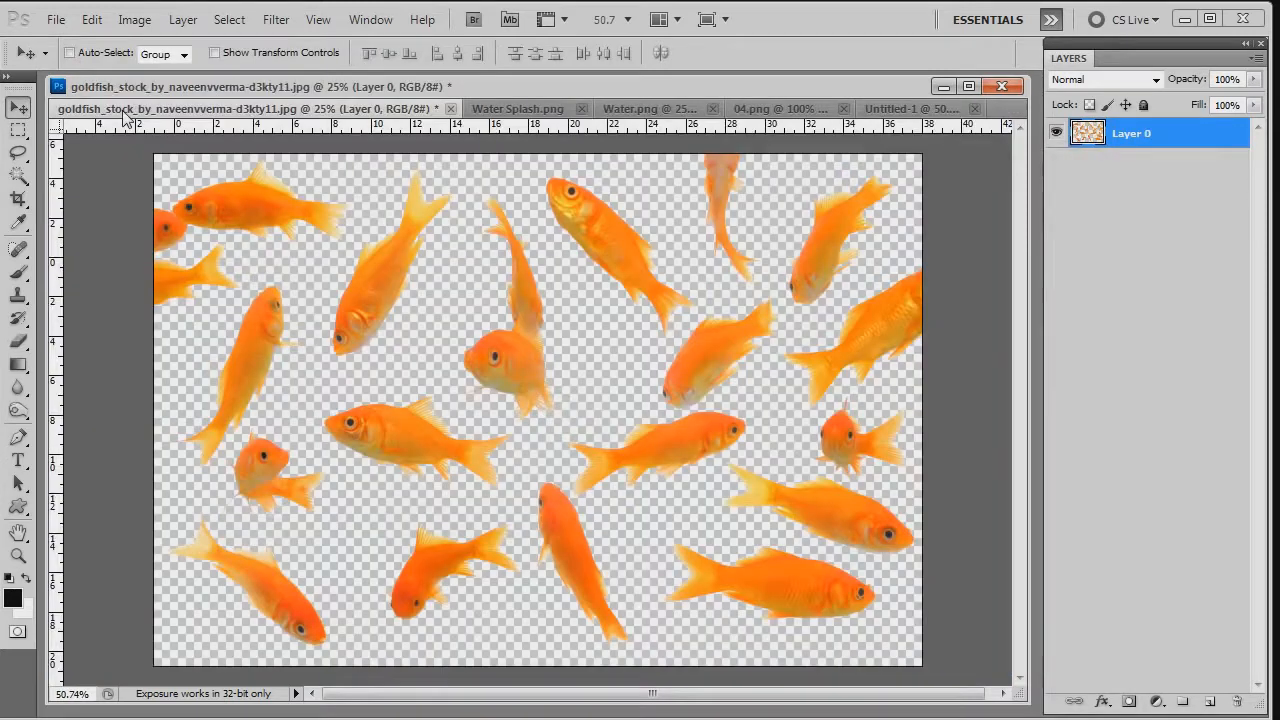
- Lasso the small curled goldfish near the stock image's left edge and copy it into the Untitled-1 composite
left_click(122, 107)
key("l")
scroll(432, 500, "up", 4)
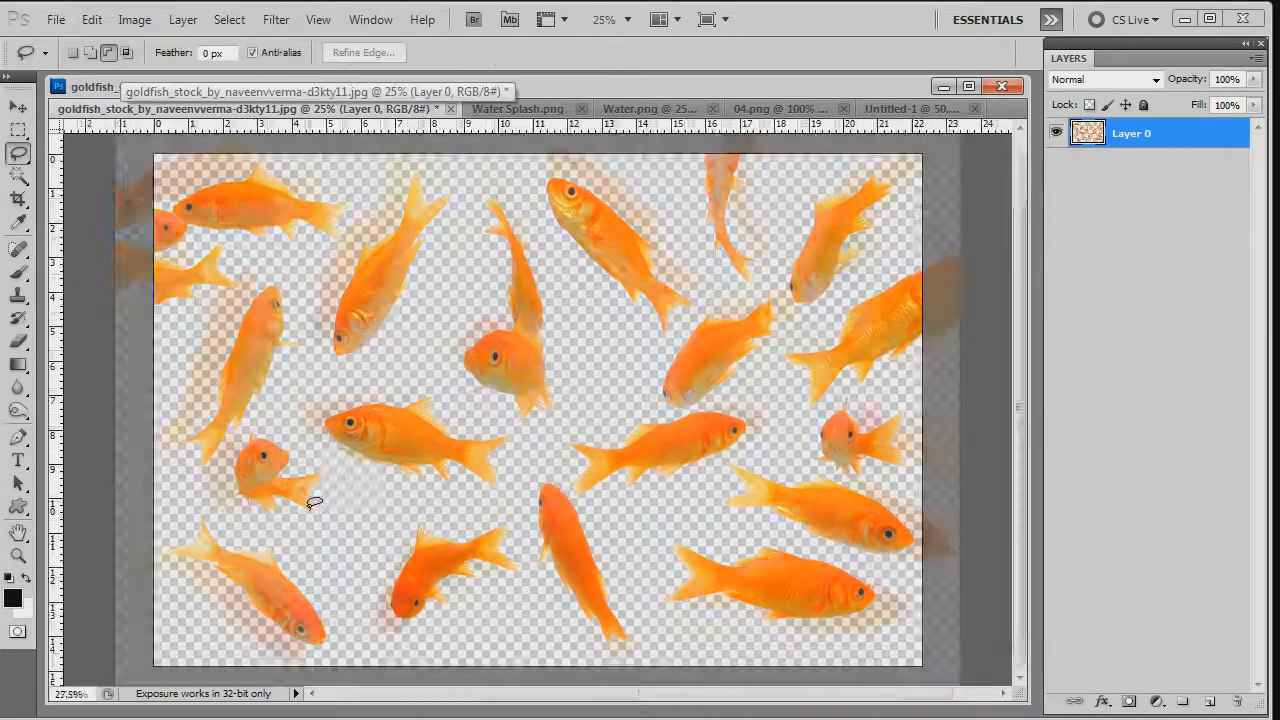
mouse_move(309, 488)
left_mouse_down()
mouse_move(280, 435)
mouse_move(205, 376)
left_mouse_up()
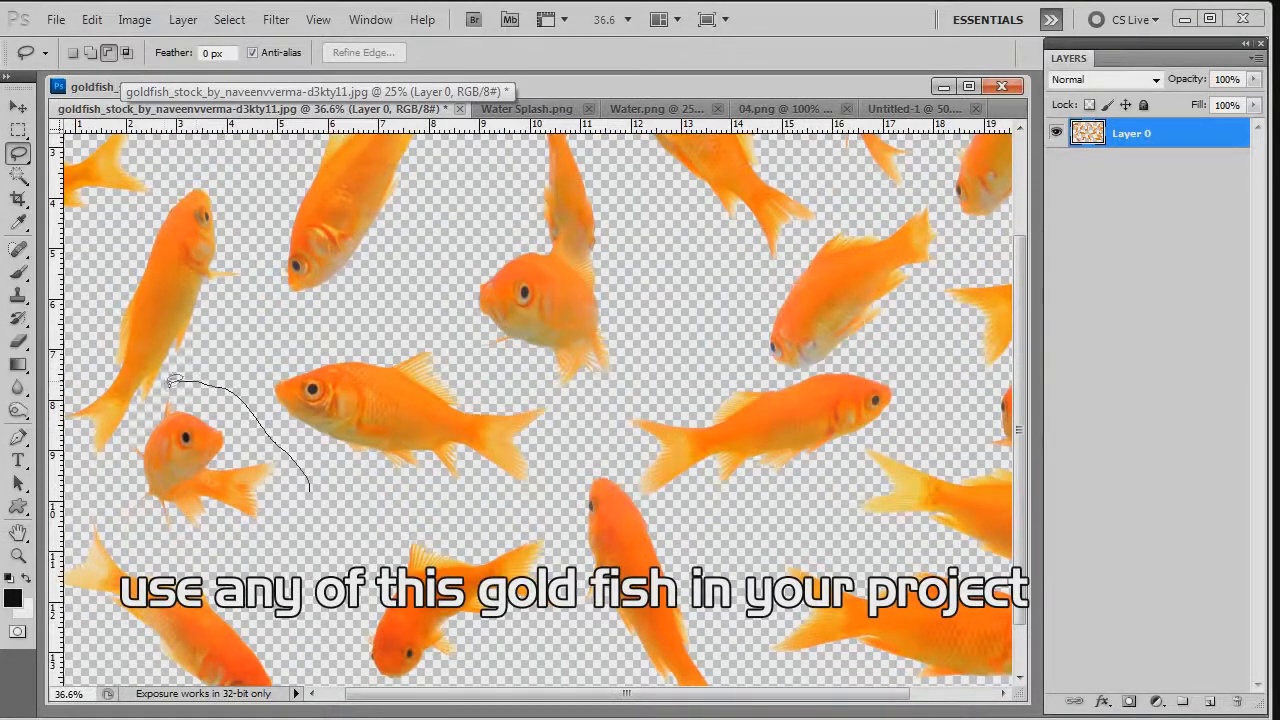
mouse_move(122, 476)
left_mouse_down()
mouse_move(159, 520)
mouse_move(216, 548)
mouse_move(299, 534)
mouse_move(322, 488)
left_mouse_up()
left_click(912, 106)
key("v")
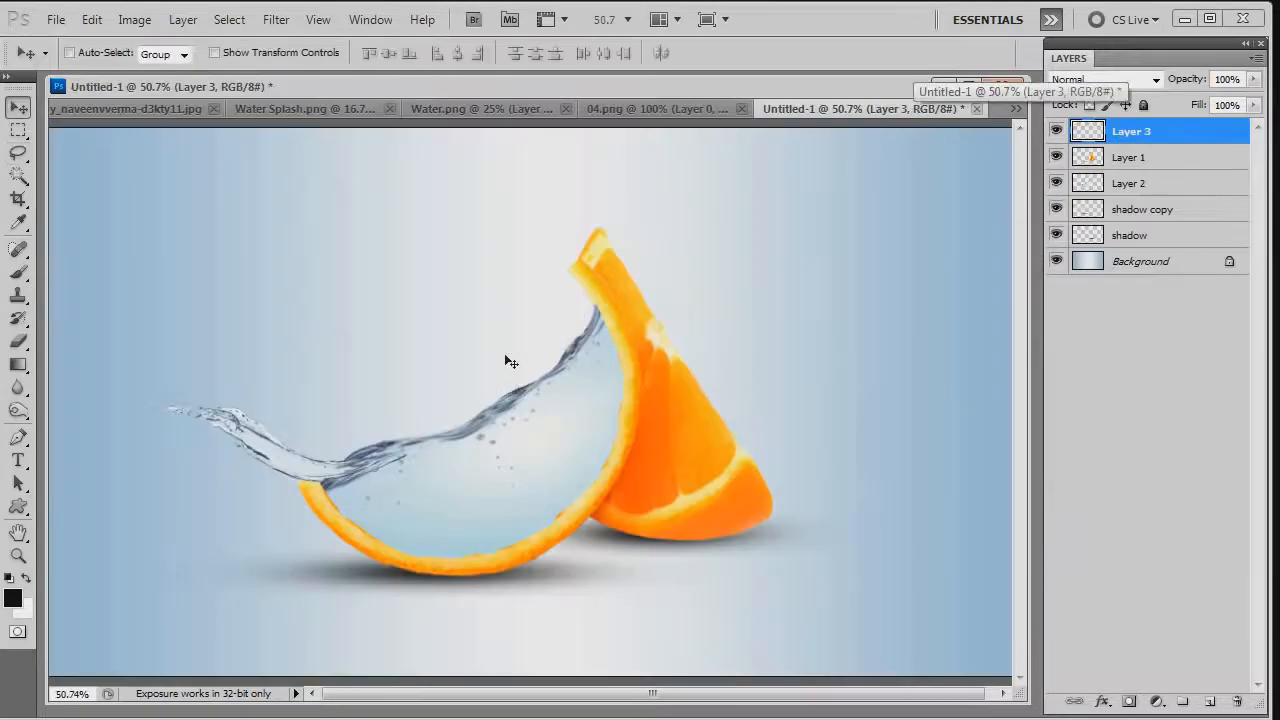
key("ctrl+v")
- Shrink the goldfish, place it in the water inside the hollow front slice, and set its layer's blending mode to Multiply
key("ctrl+t")
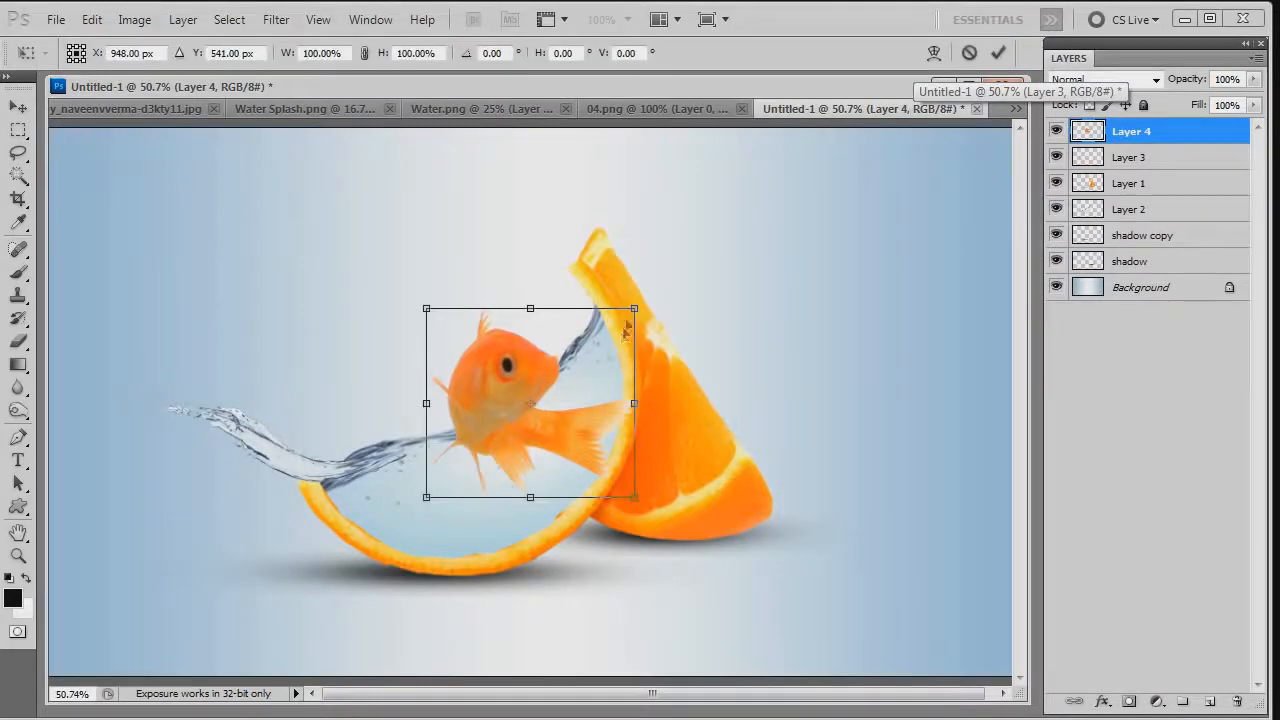
left_click_drag(638, 301, 504, 467)
key("Return")
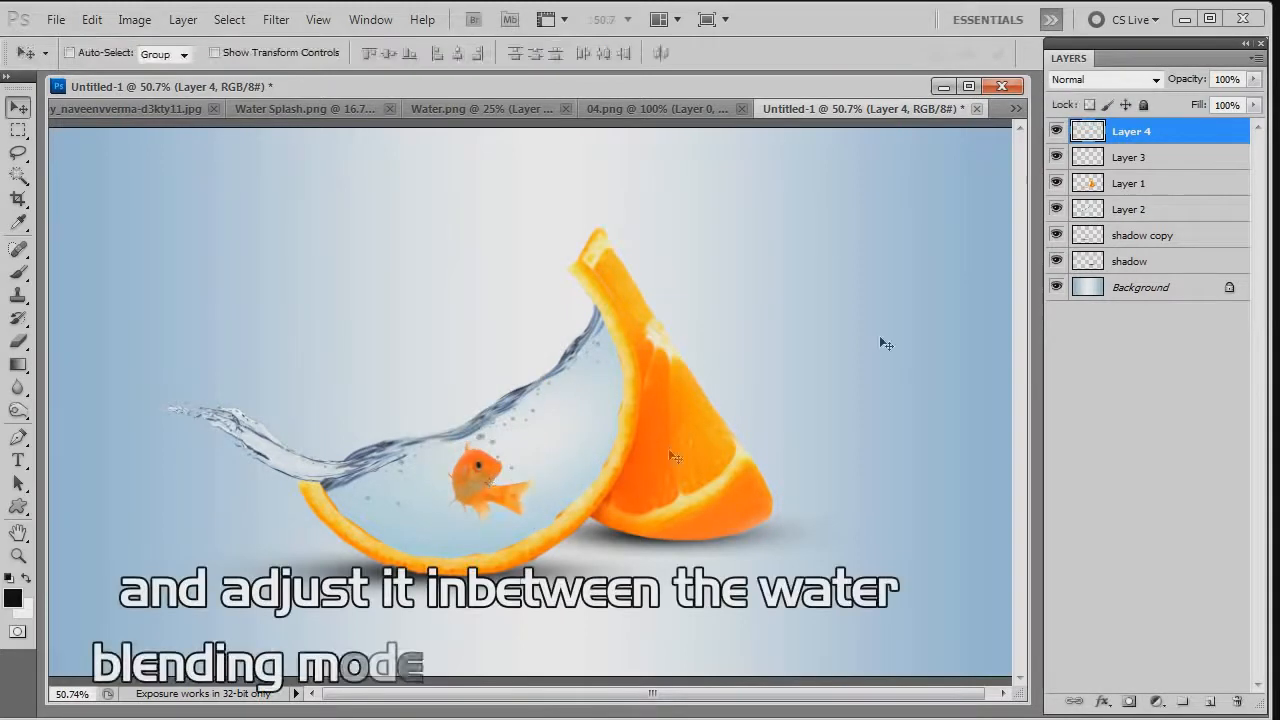
left_click(1108, 80)
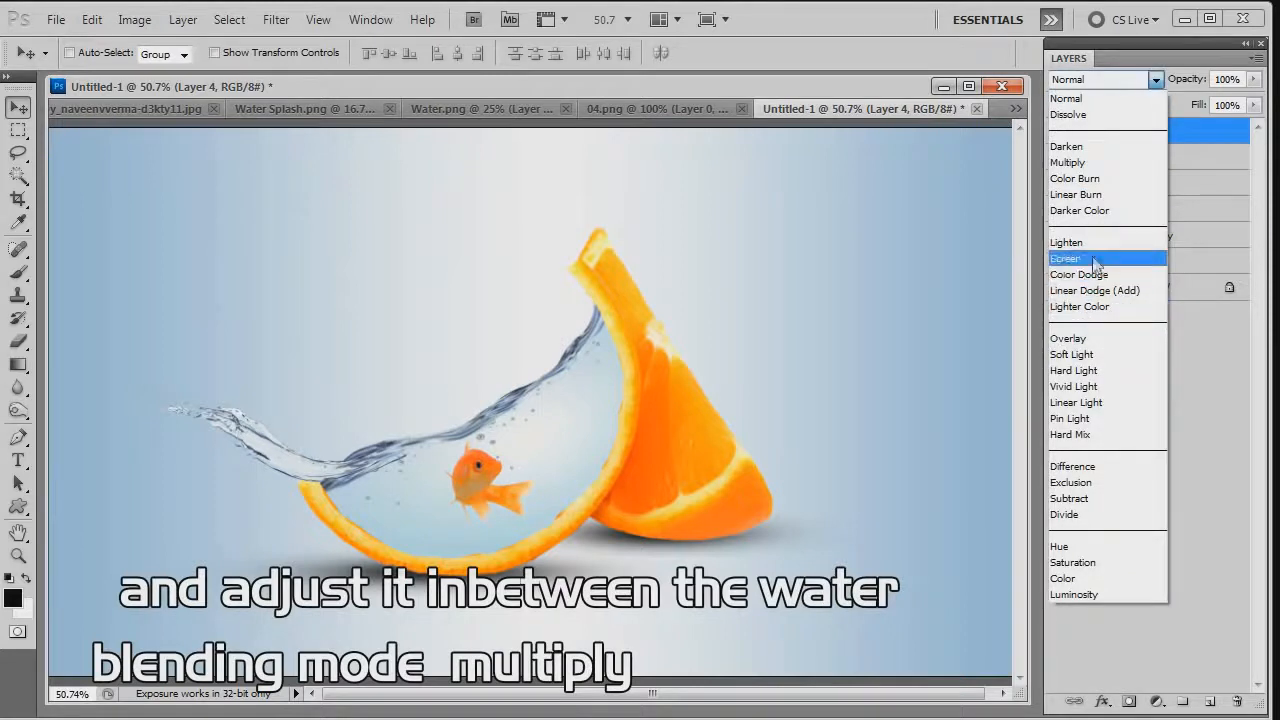
left_click(1067, 162)
key("ctrl+0")
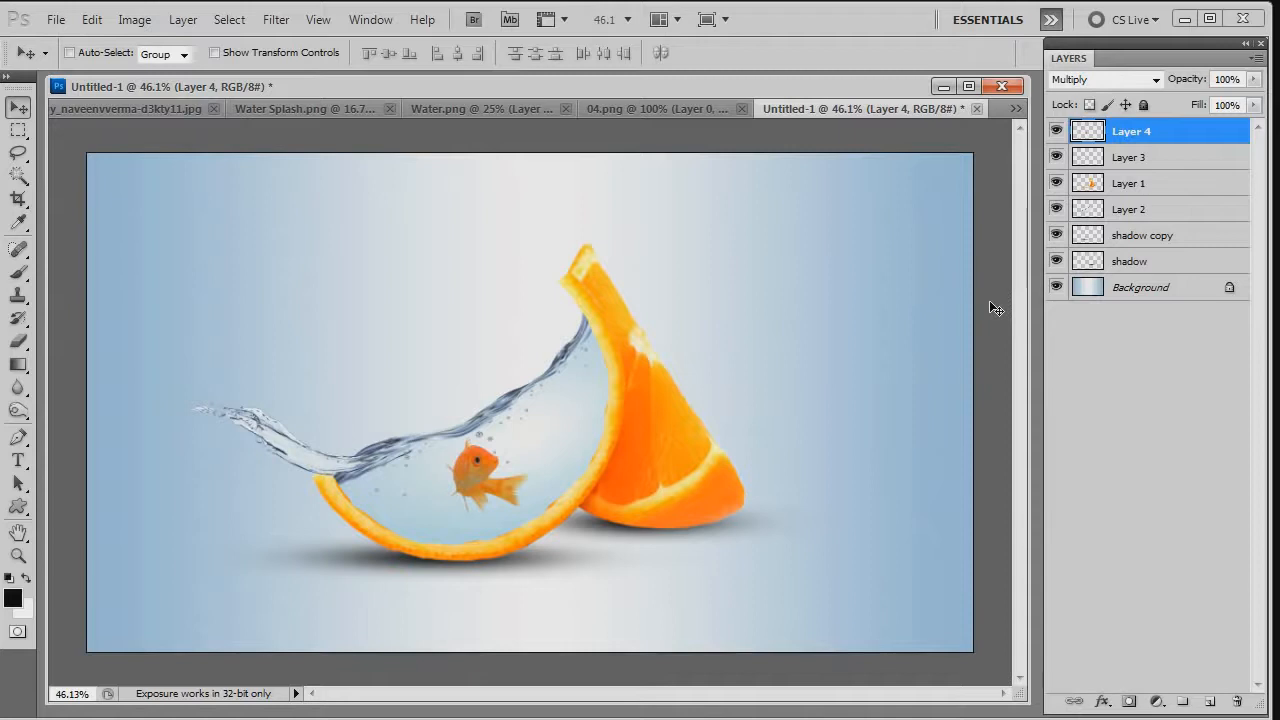
- Stamp all visible layers into a new top layer and apply Smart Sharpen with amount 94%, radius 0.9 px, removing Gaussian Blur
left_click(1163, 289, "shift")
key("ctrl+shift+alt+e")
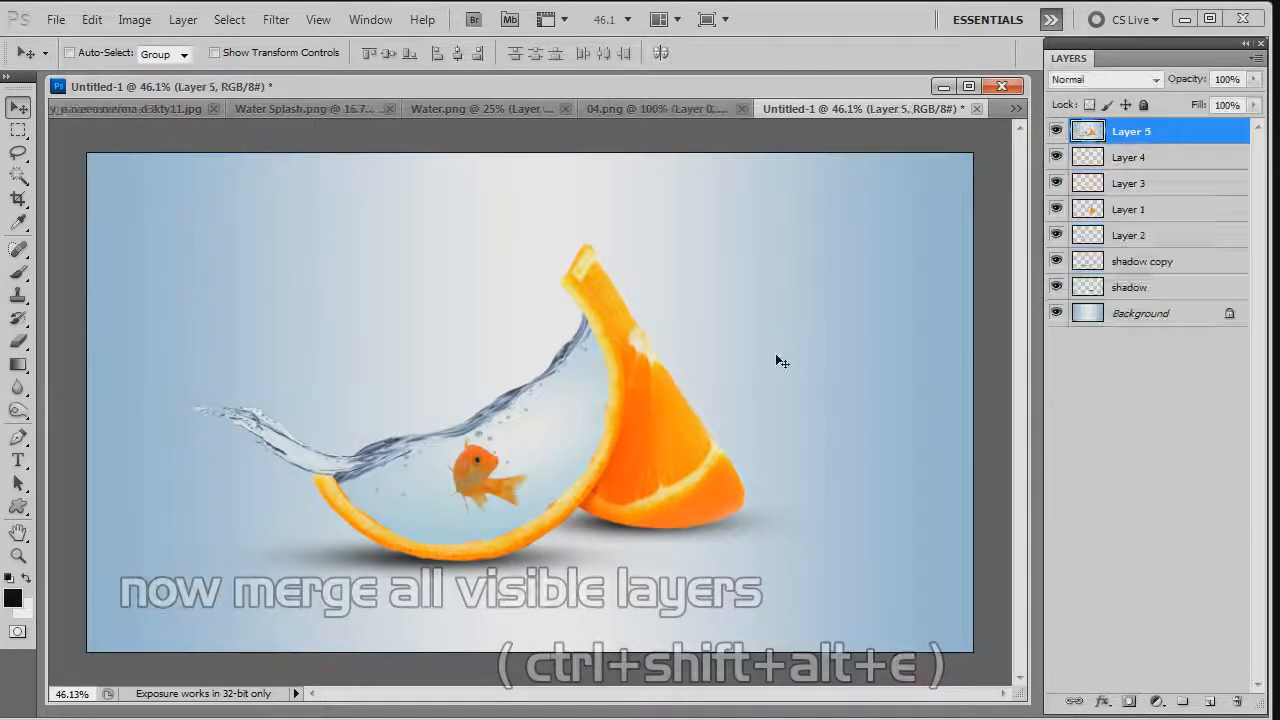
left_click(276, 19)
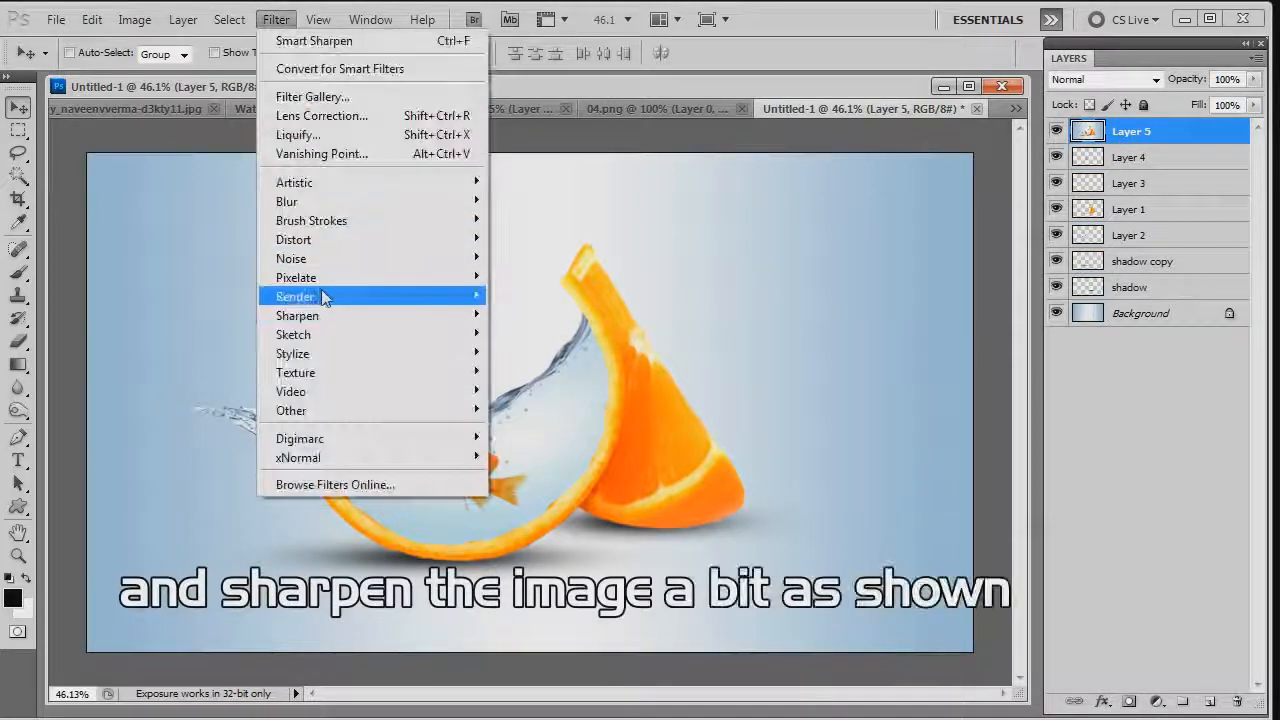
mouse_move(340, 322)
left_click(540, 371)
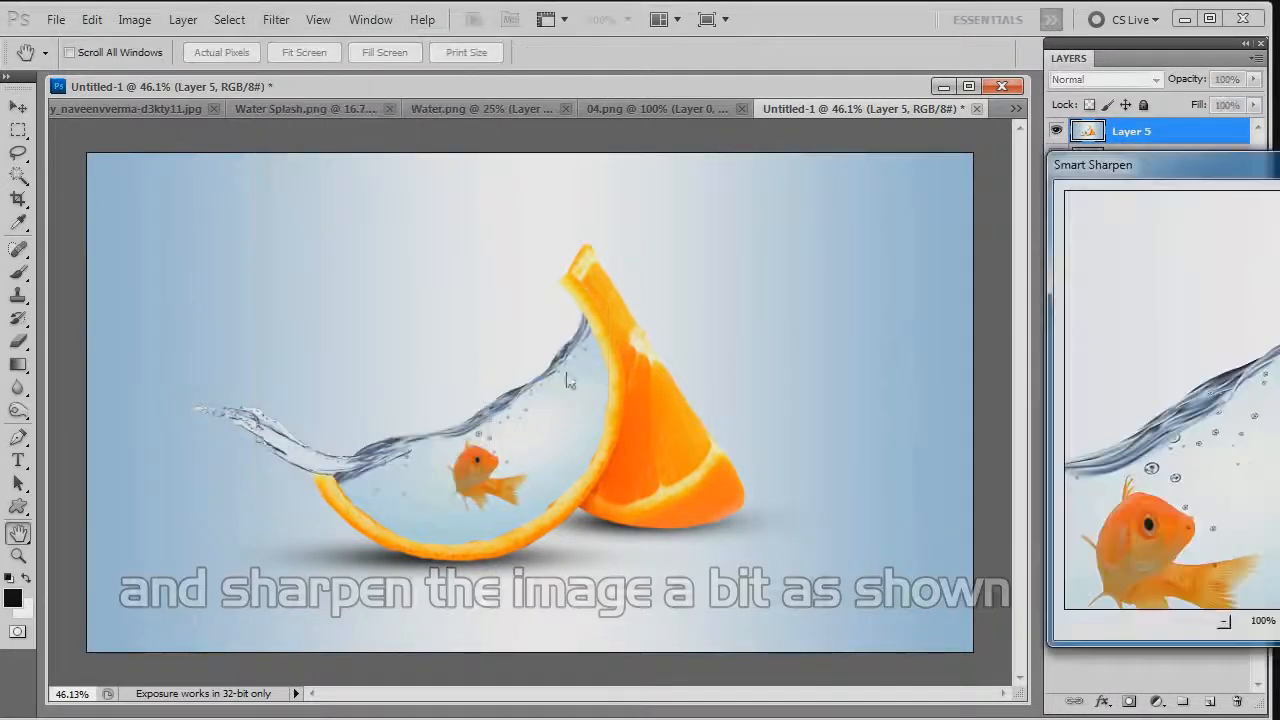
left_click_drag(1279, 168, 811, 110)
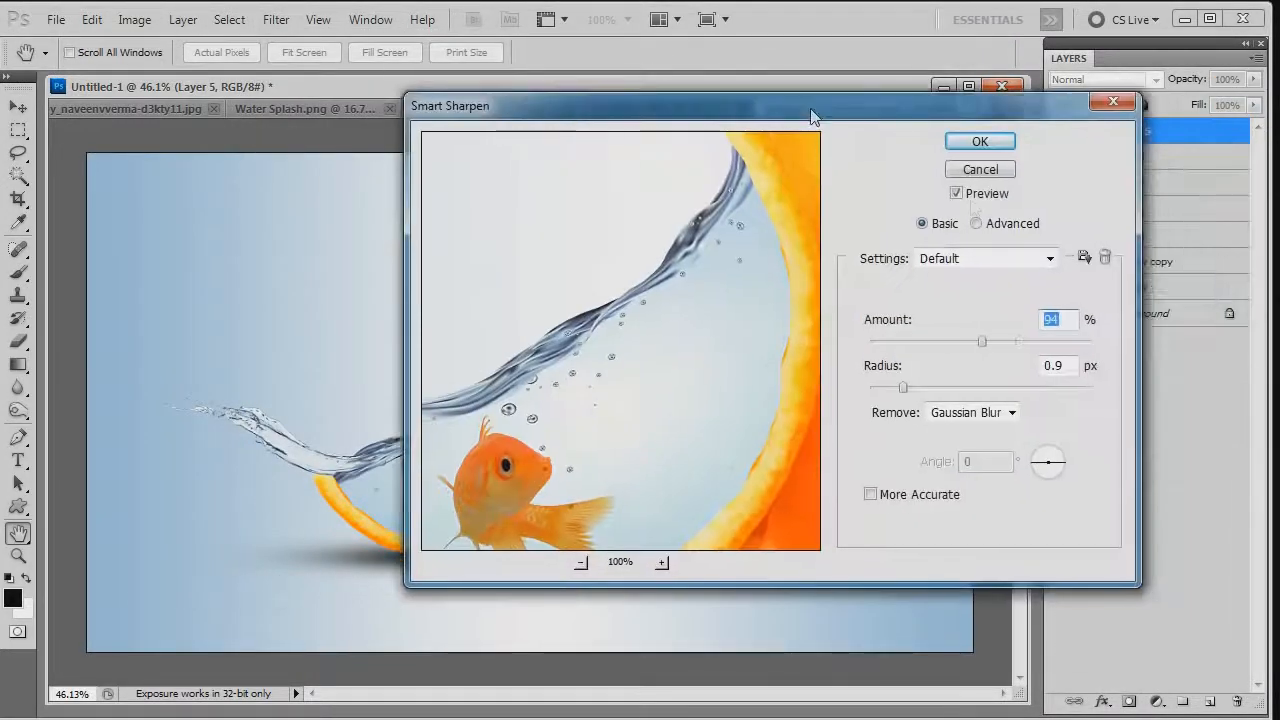
left_click(980, 142)
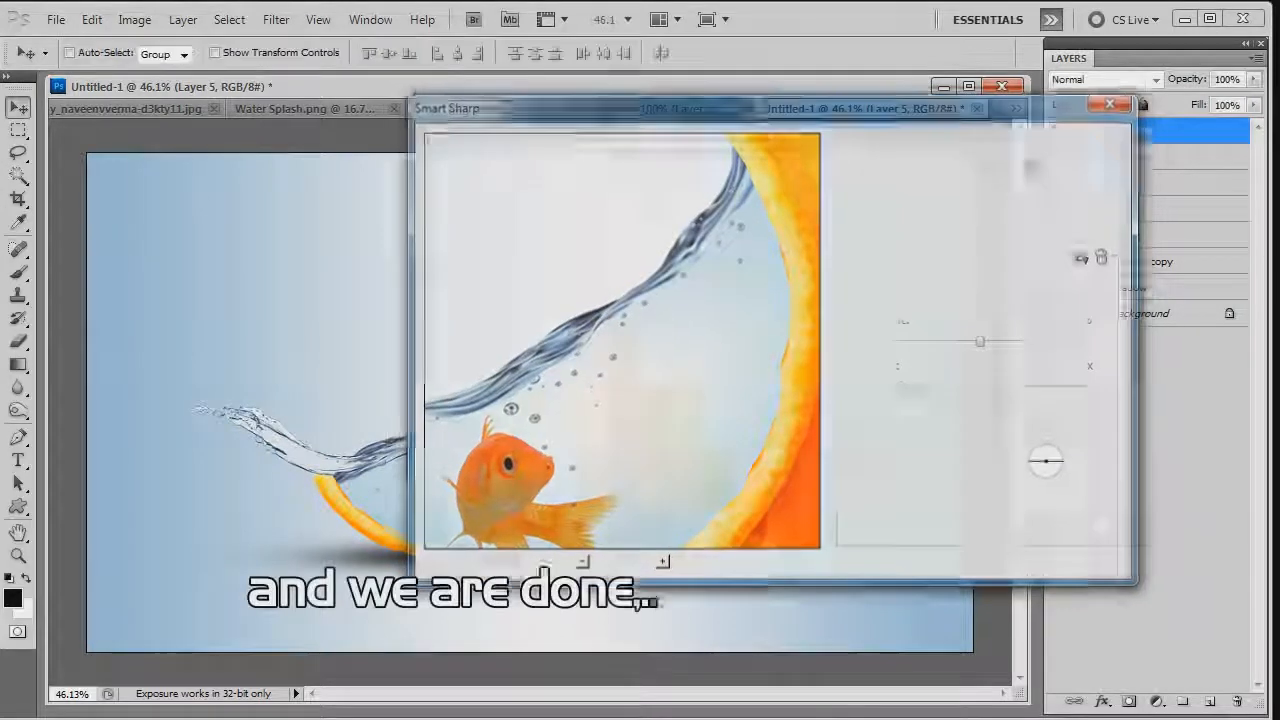